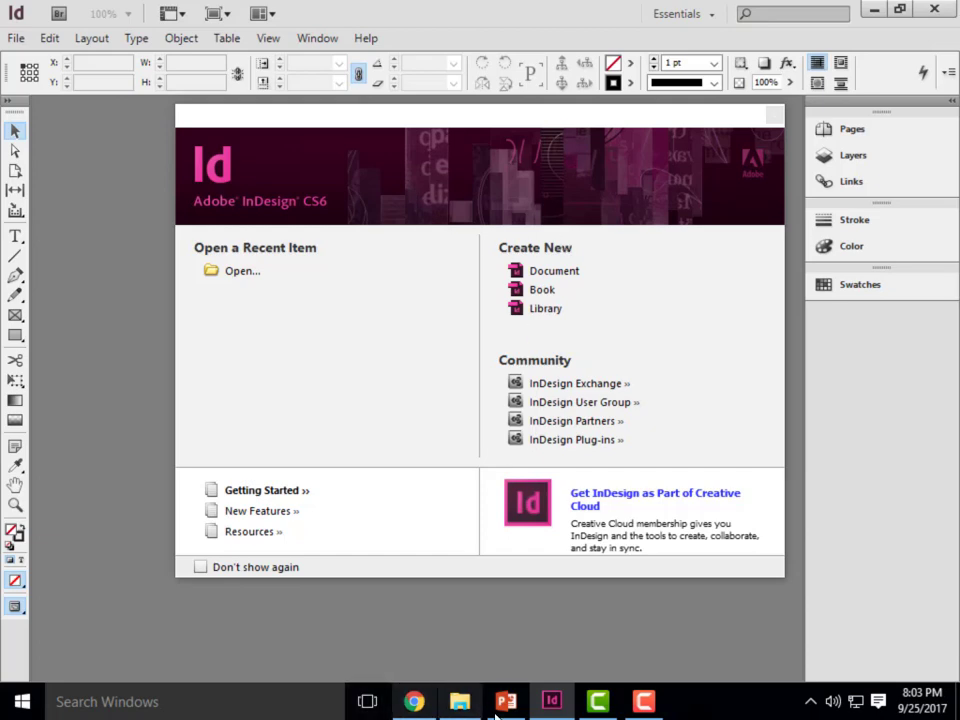
Open the Week 7A- Lecture Slides PDF, examine the grid system "how to" diagrams on page 20, and return to InDesign
click(414, 703)
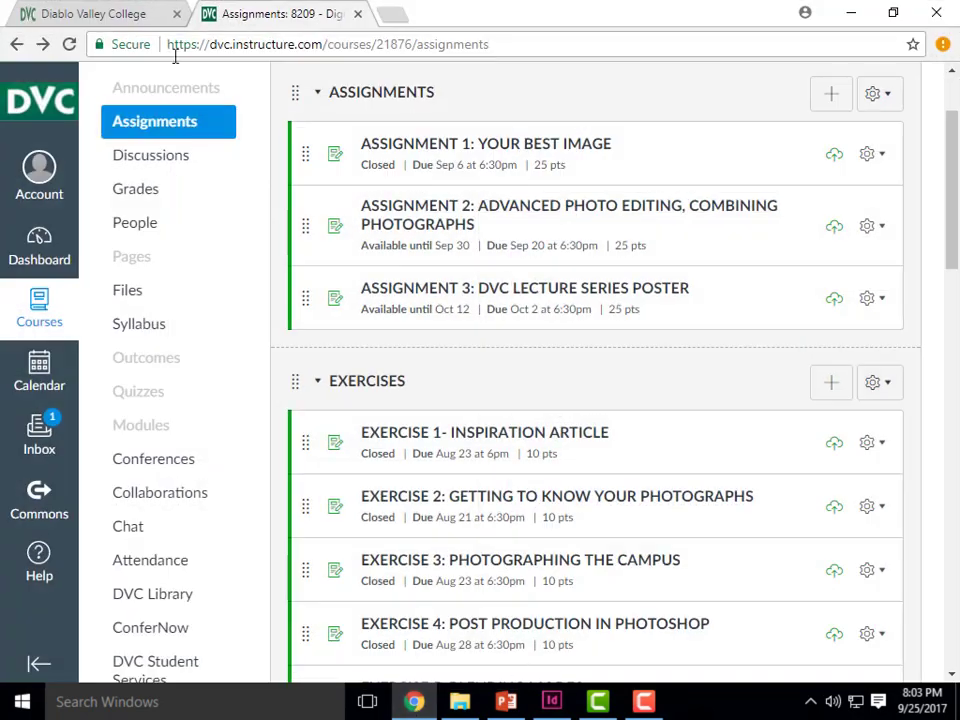
click(843, 13)
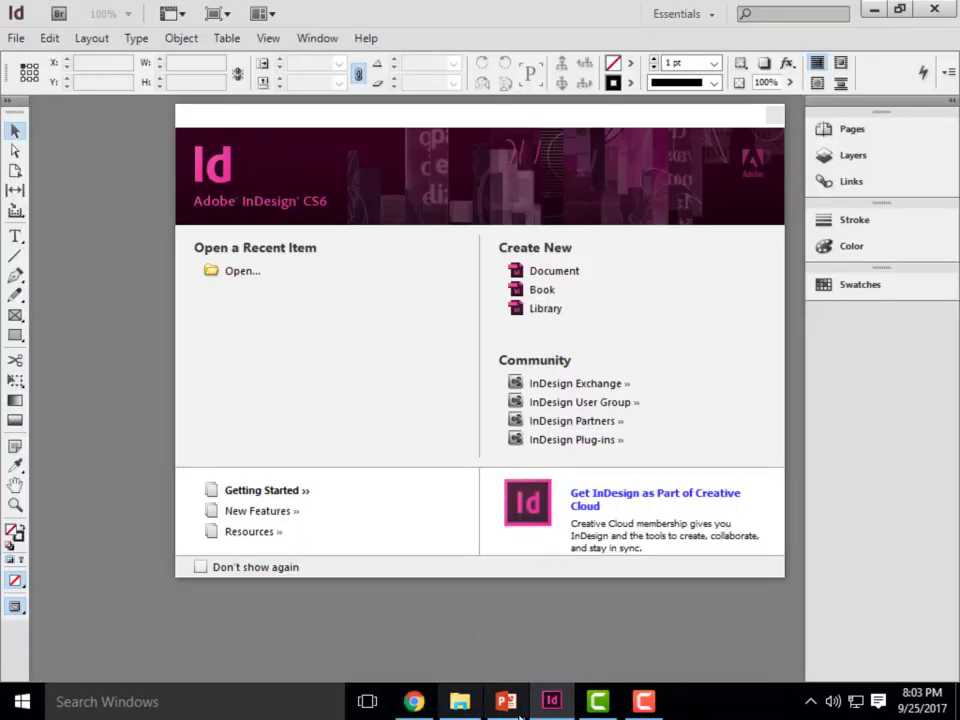
click(460, 701)
double_click(370, 218)
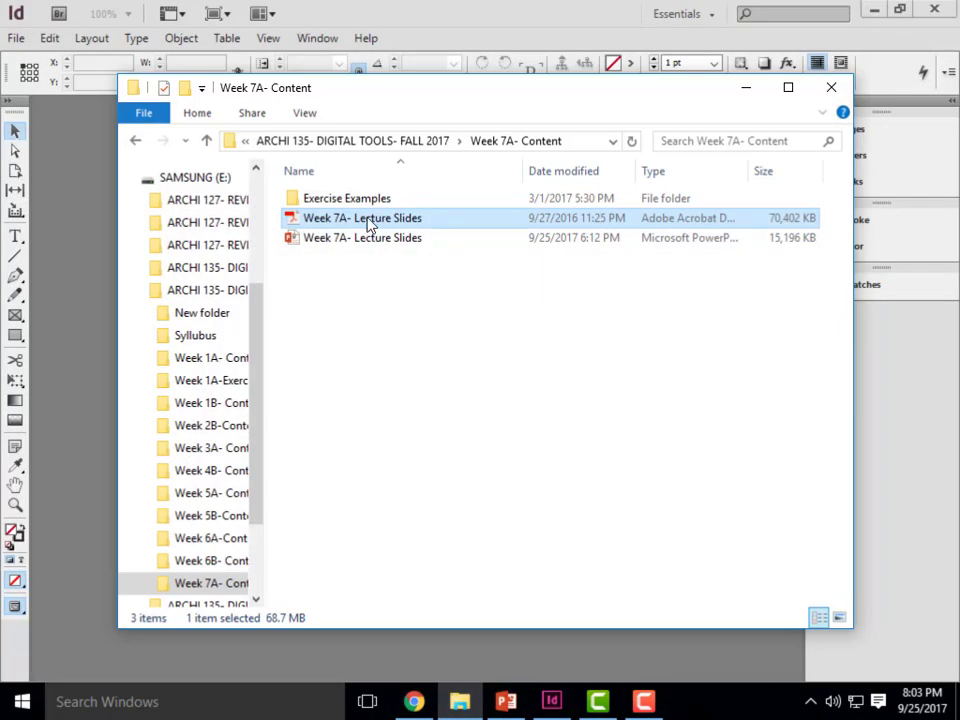
scroll(604, 369, down, 5)
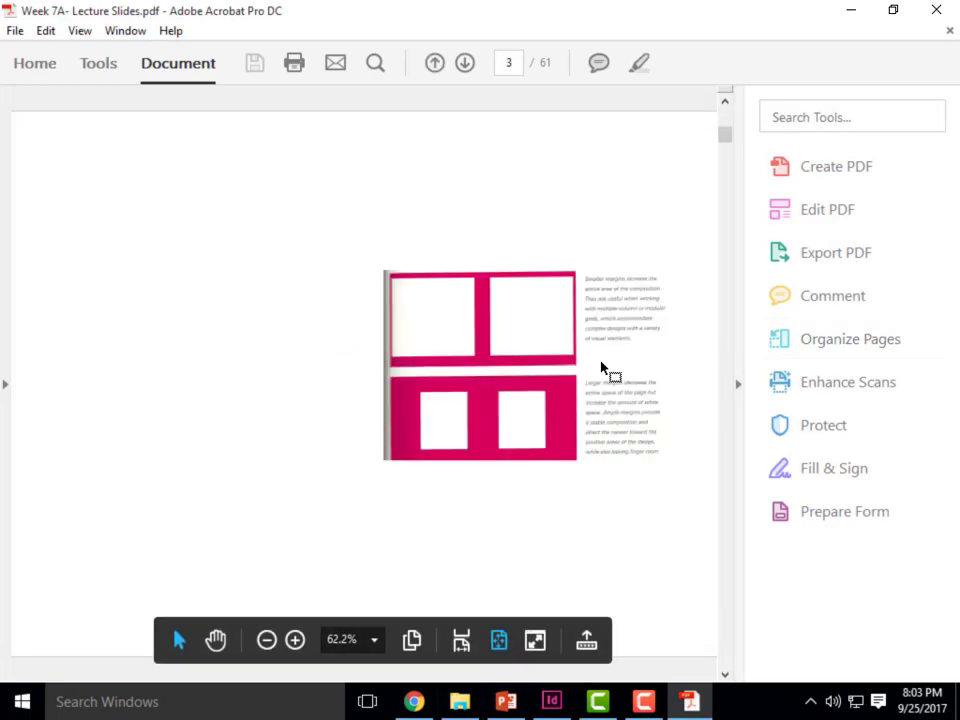
scroll(603, 368, down, 6)
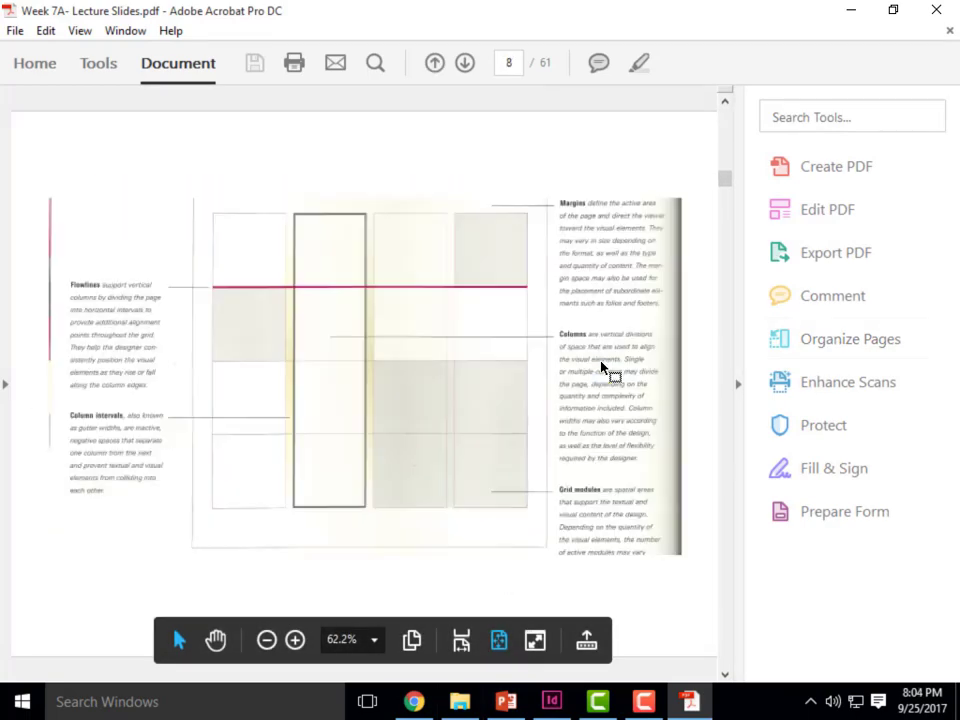
scroll(603, 368, down, 6)
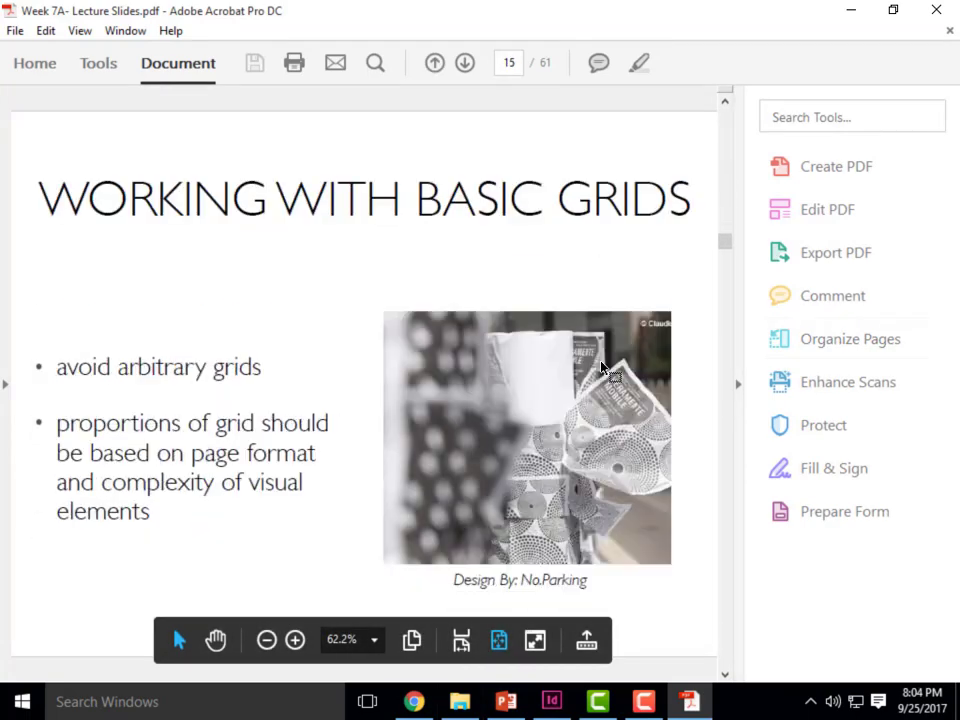
scroll(603, 368, down, 3)
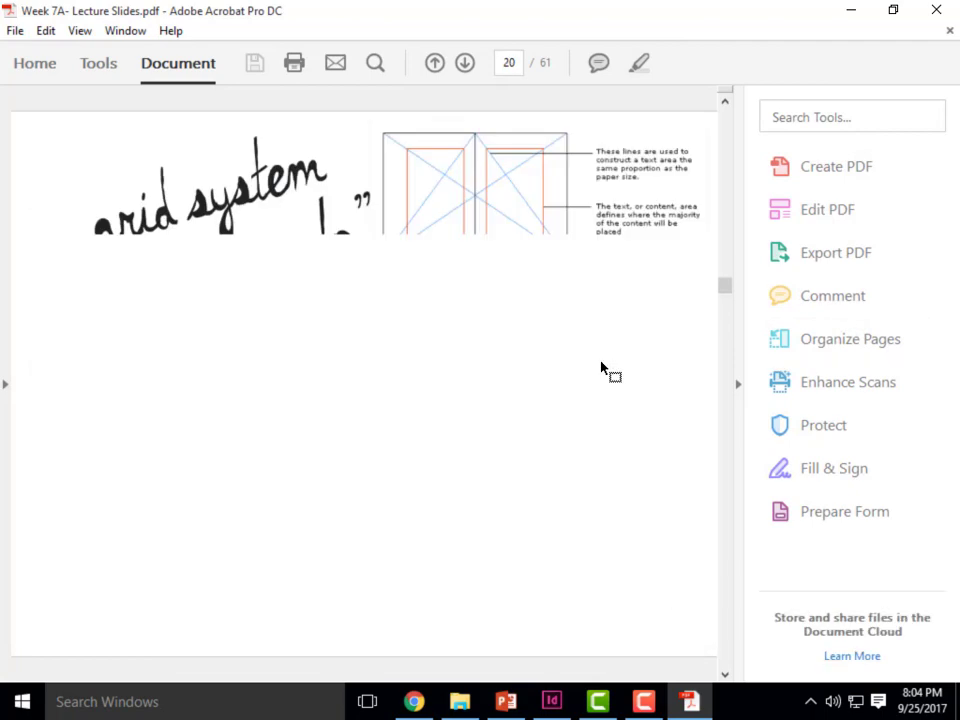
scroll(603, 368, up, 1)
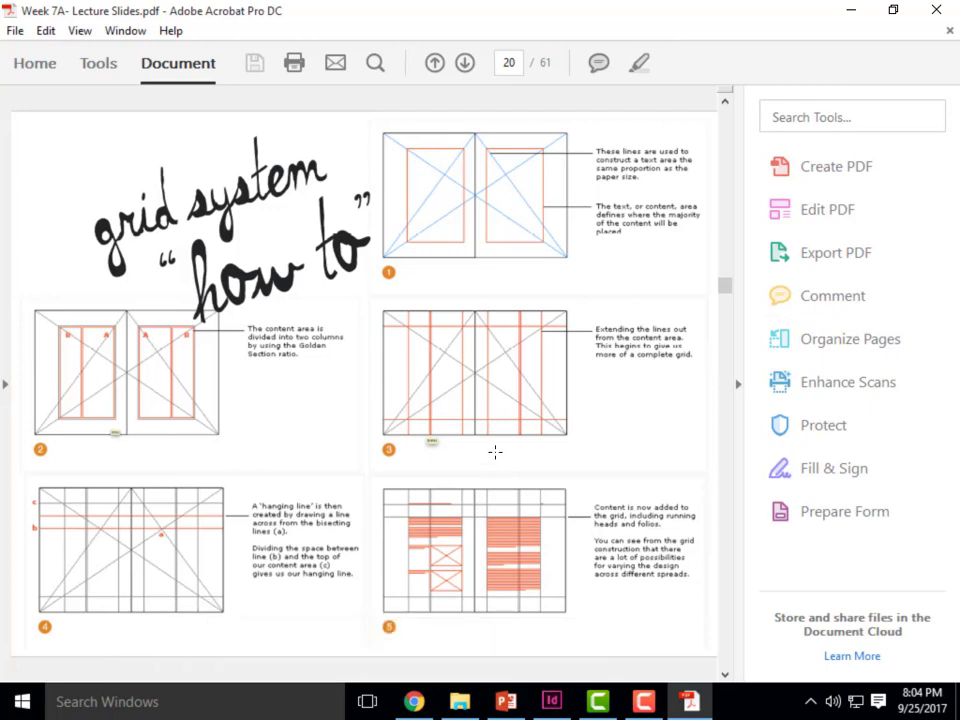
click(853, 14)
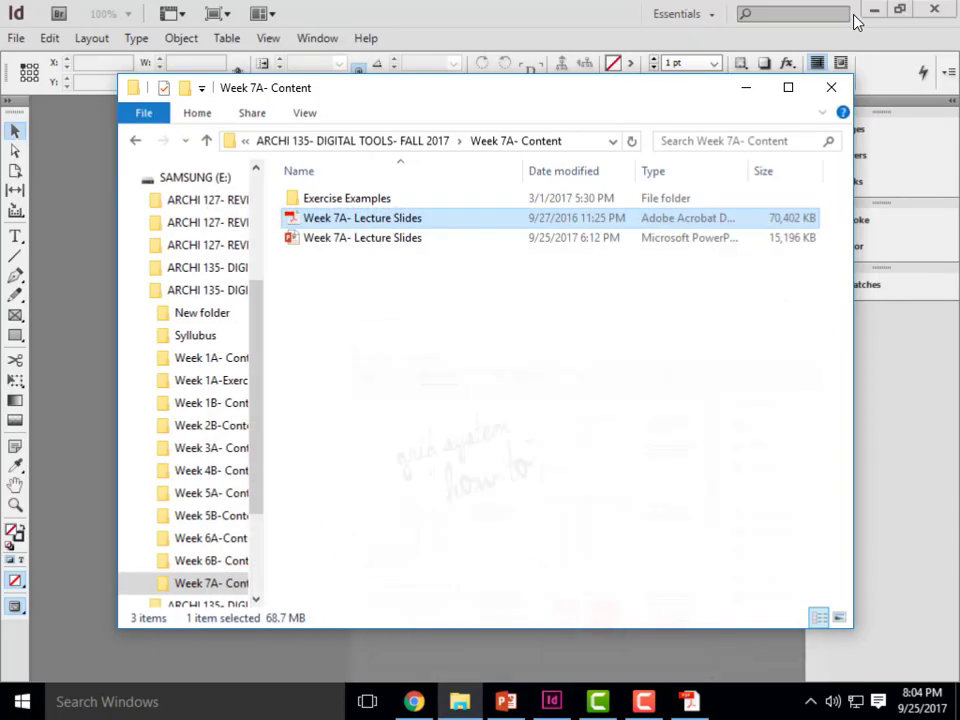
click(745, 88)
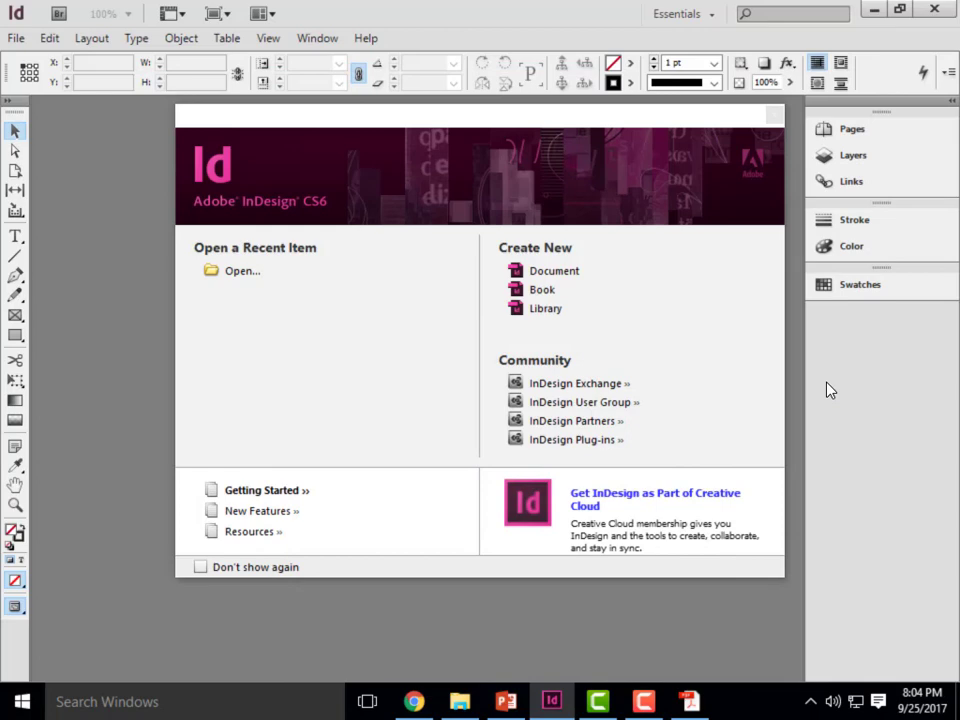
Start a new InDesign document and look up Exercise 12: Architecture Program Postcard in the browser's course assignment list
click(554, 271)
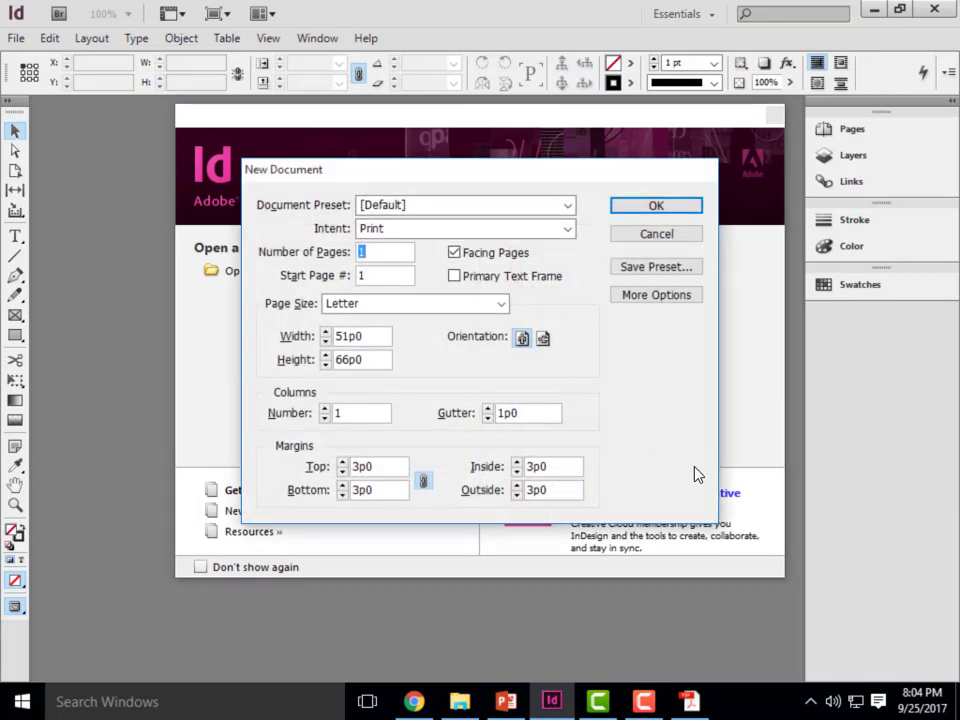
click(453, 254)
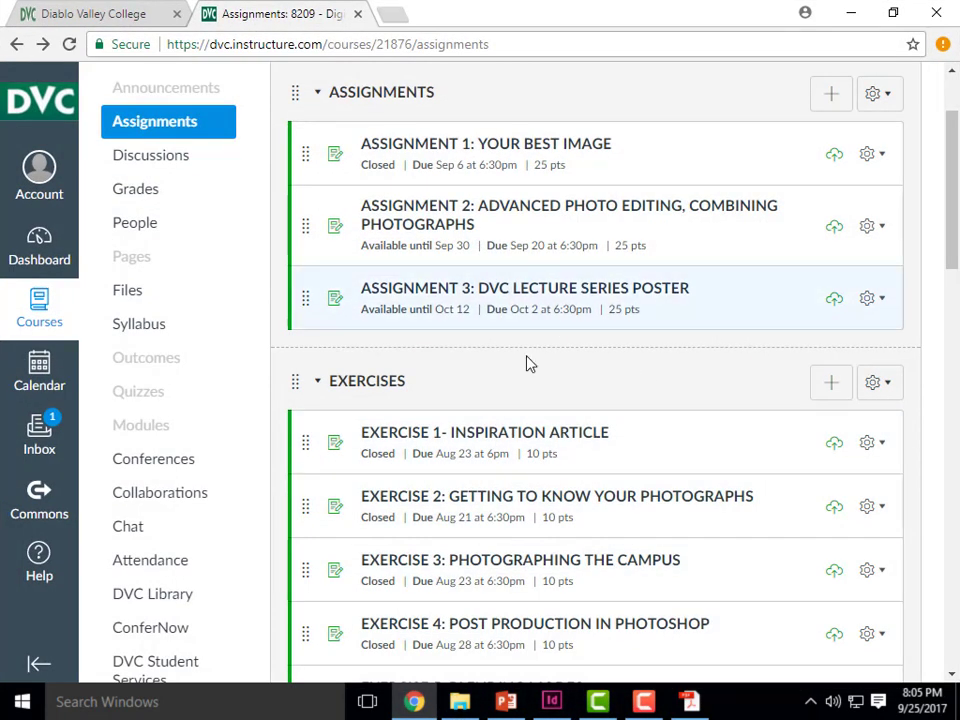
scroll(583, 344, down, 5)
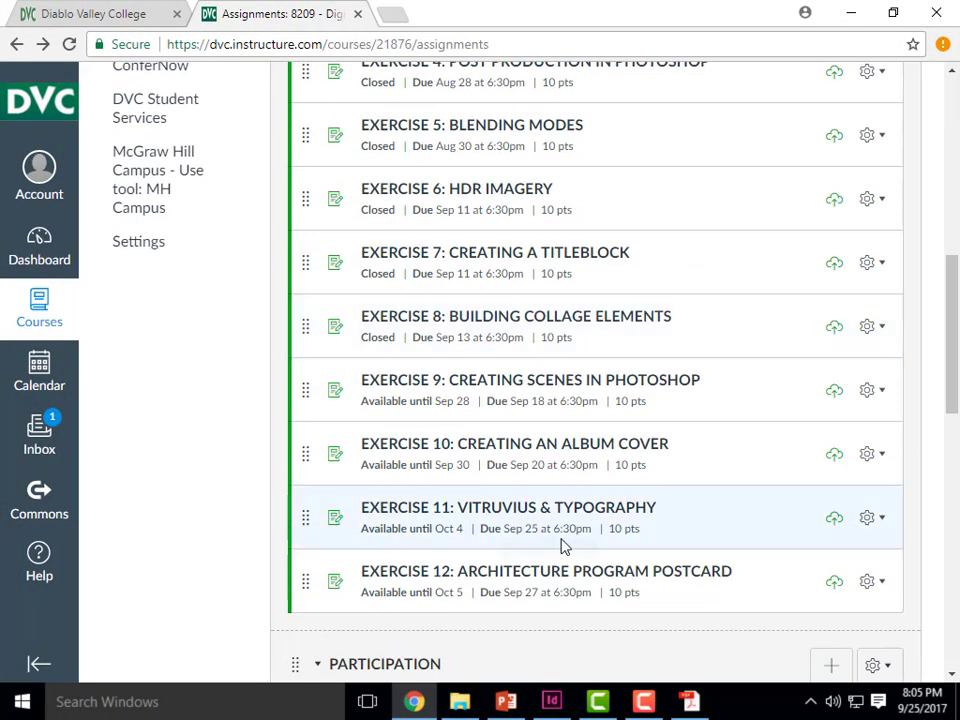
click(725, 572)
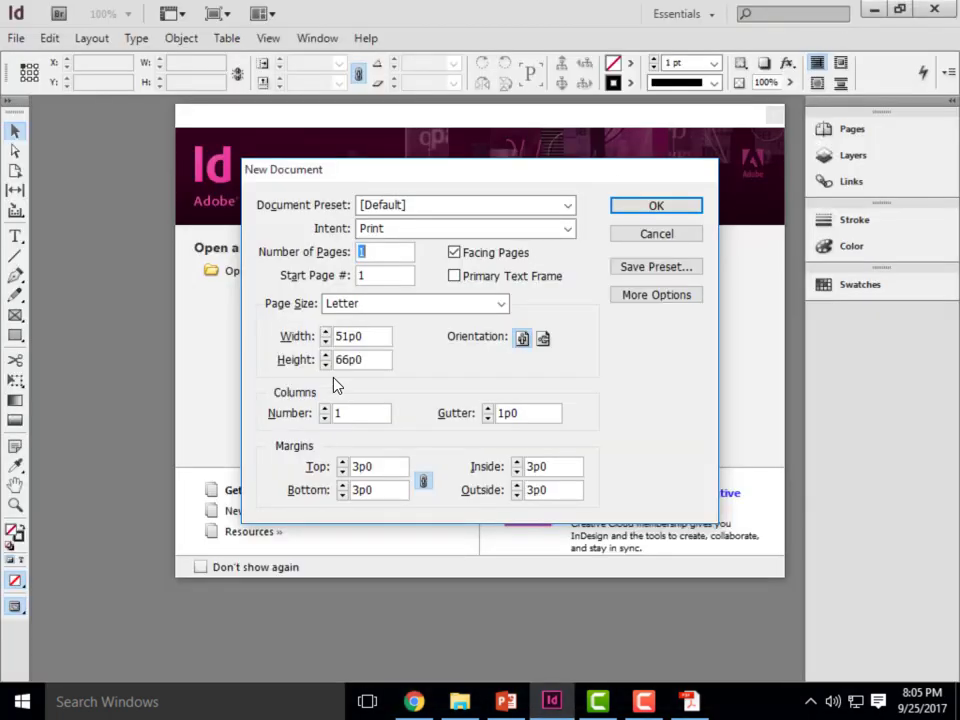
Set the new document's page size to 4 inches wide and 6 inches high
click(366, 340)
drag(366, 340, 290, 336)
text(4")
drag(375, 362, 277, 362)
text(6")
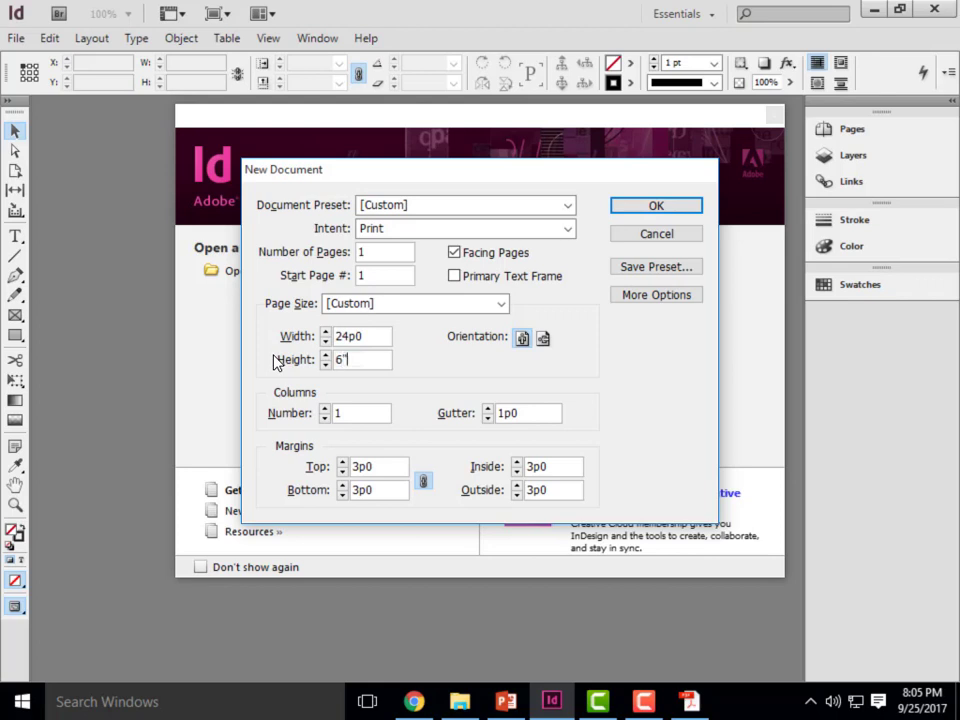
click(371, 335)
Set all the linked page margins to 0 and create the document
click(387, 465)
drag(387, 465, 302, 465)
text(0)
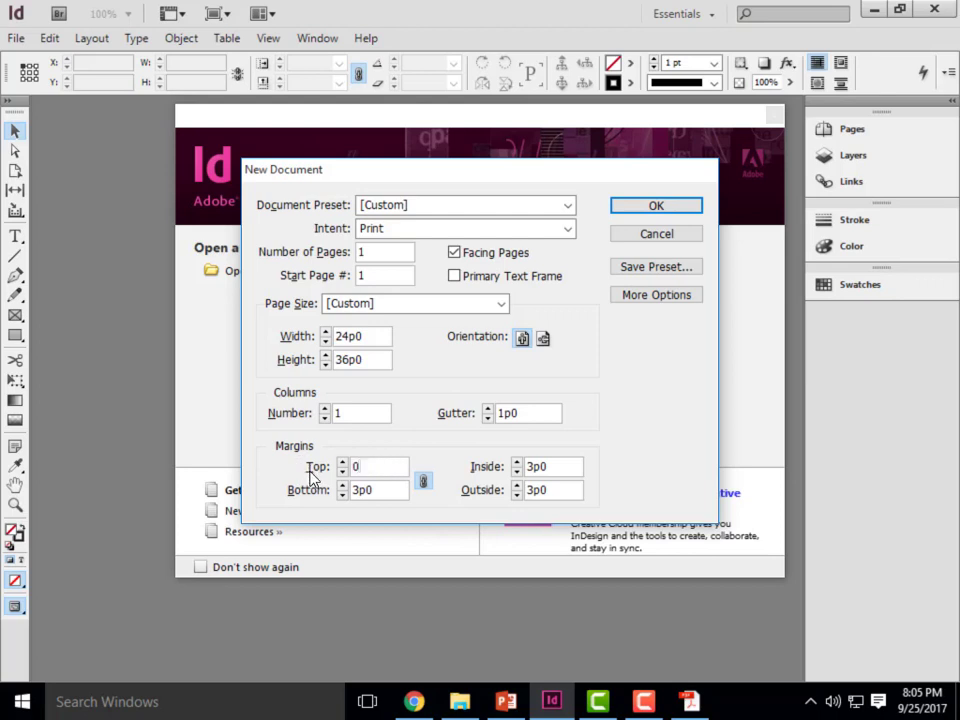
click(388, 490)
click(656, 207)
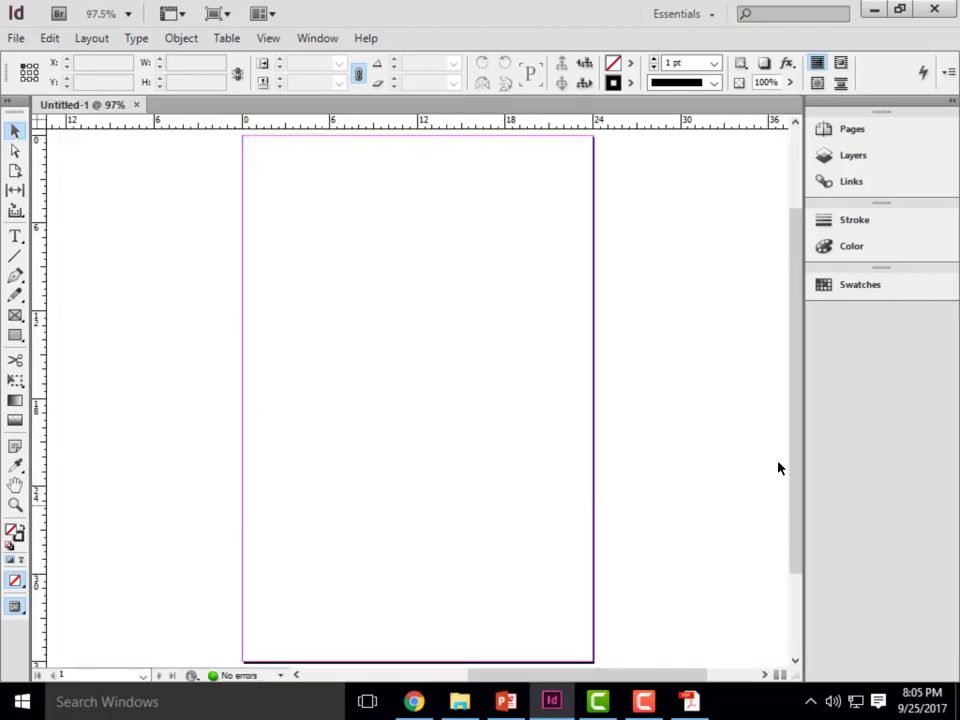
Add two pages to the document so that pages 2-3 form a facing spread
click(866, 134)
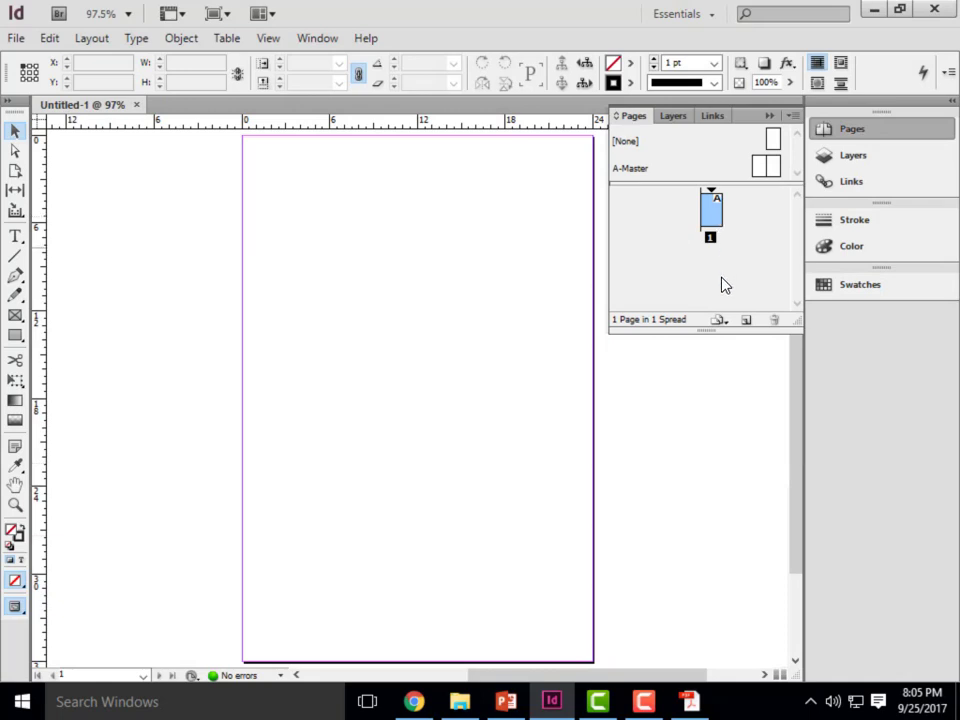
click(746, 320)
click(747, 322)
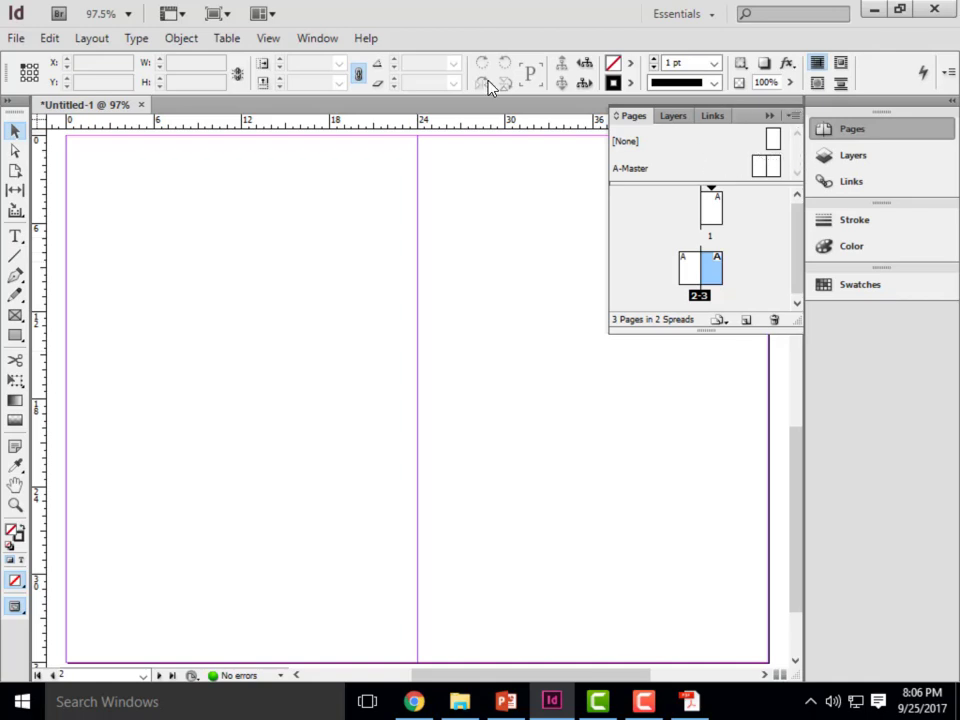
Switch to the lecture slides PDF, review the grid construction diagrams on page 20, and return to InDesign
click(505, 706)
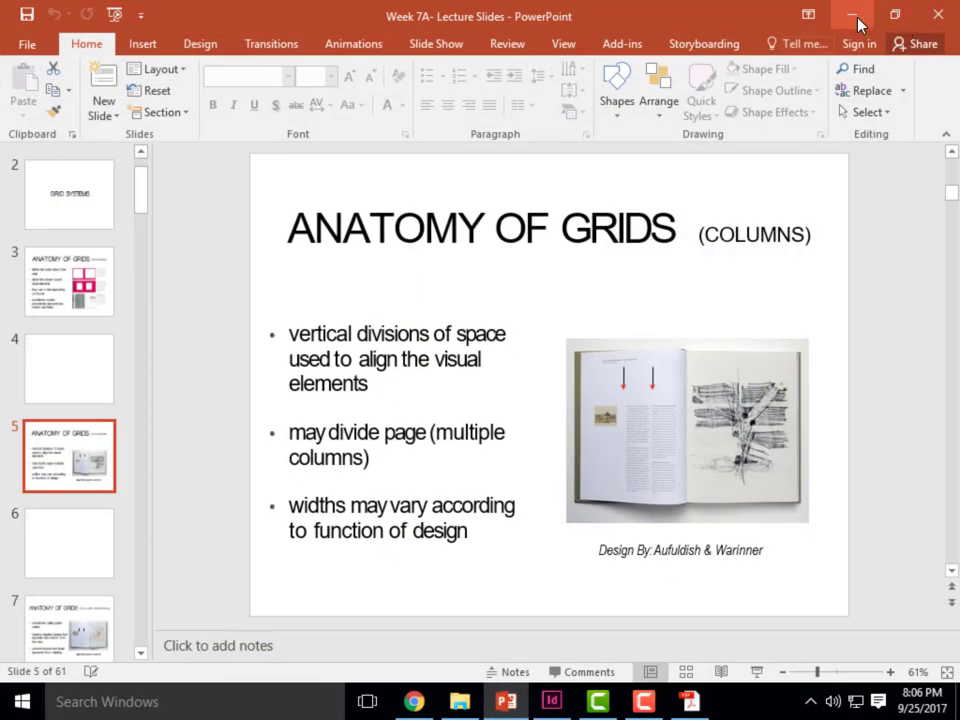
click(856, 16)
click(690, 701)
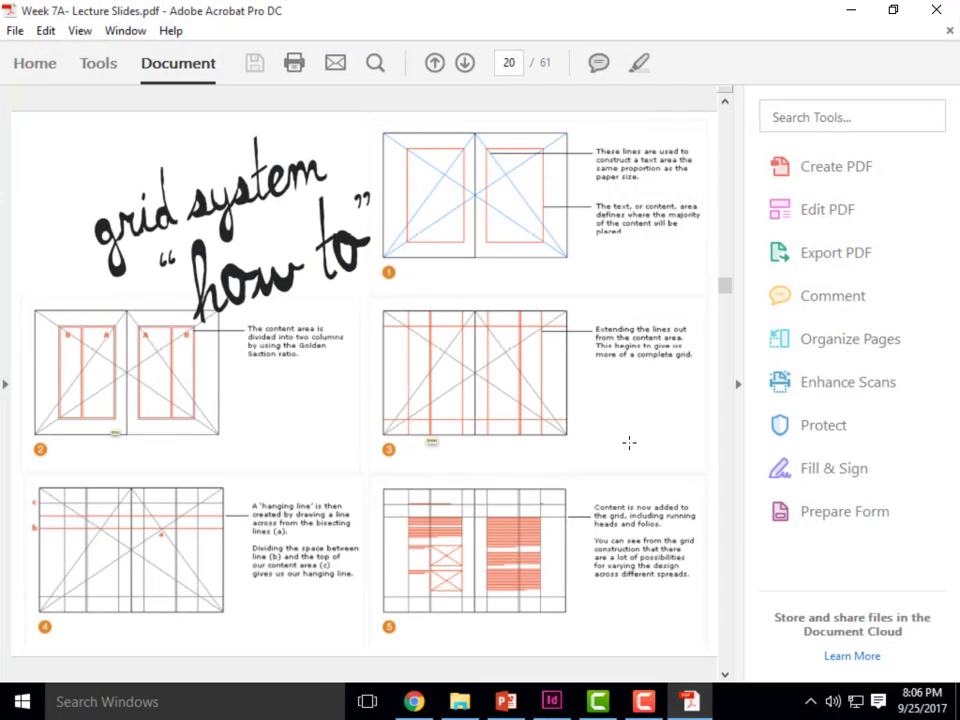
click(851, 10)
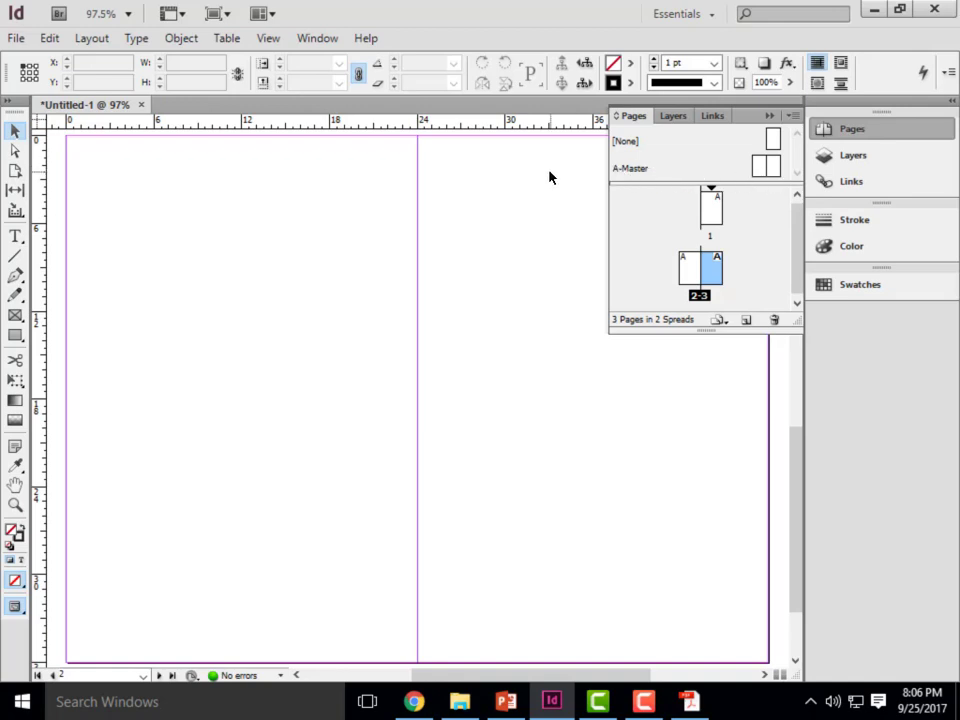
Open the A-Master spread for editing and change the ruler units to inches
double_click(760, 170)
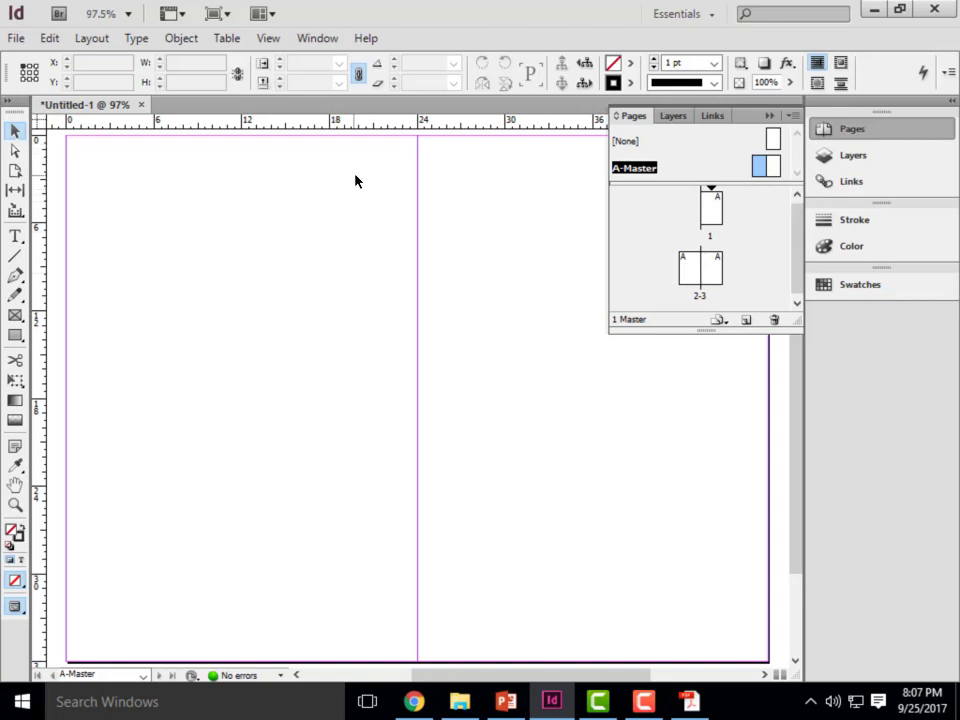
right_click(40, 122)
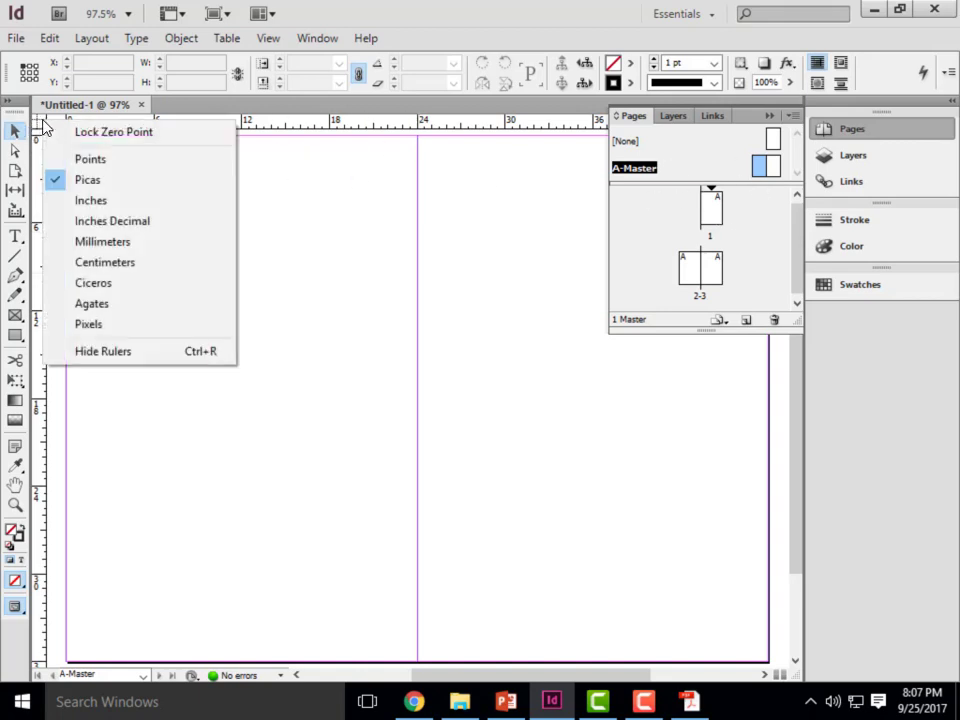
click(317, 225)
right_click(40, 122)
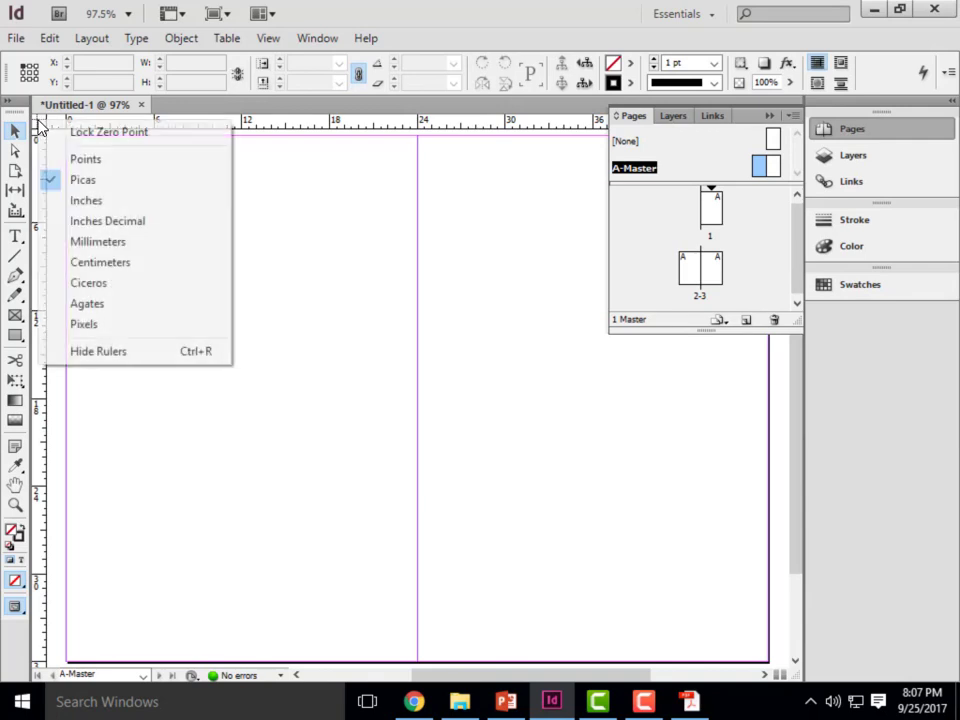
click(95, 202)
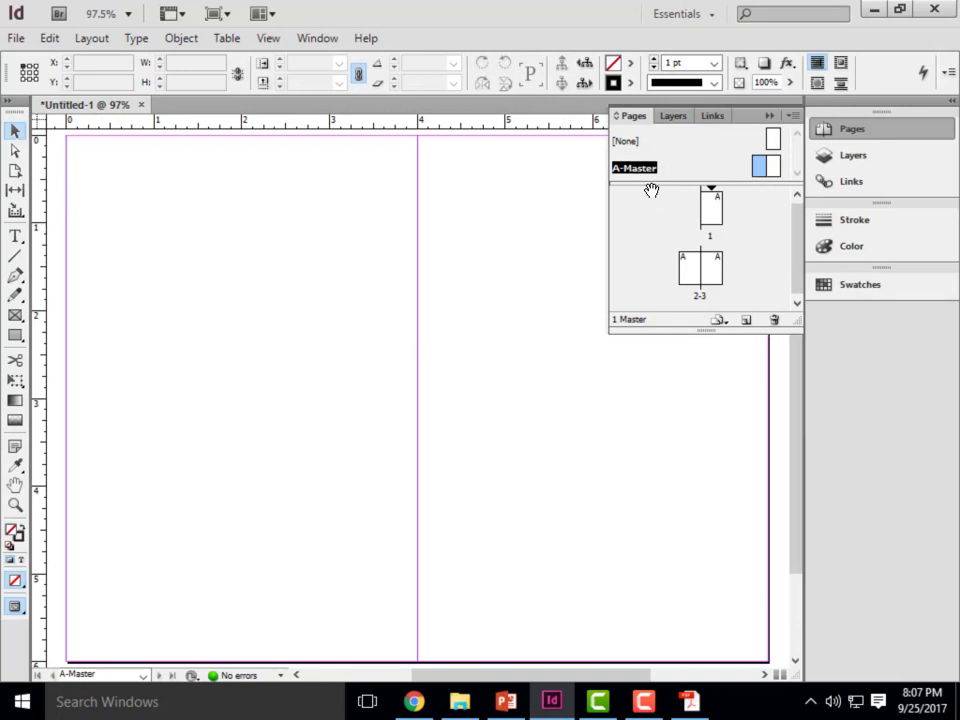
Add a second layer and set up Layer 1 as a non-printing layer named Grid Lines
click(872, 164)
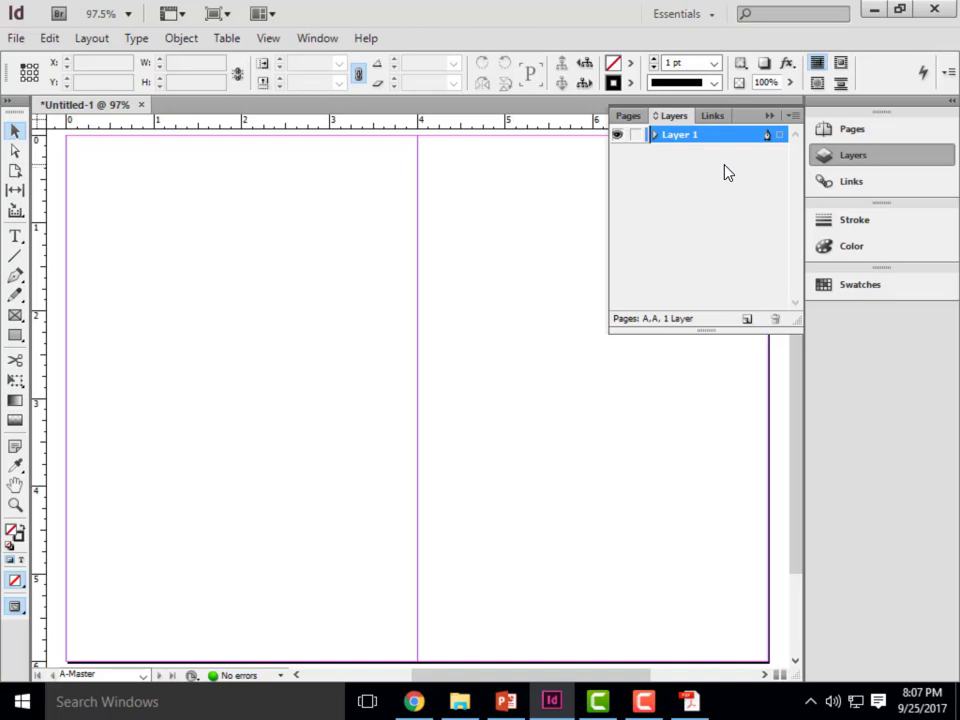
click(745, 320)
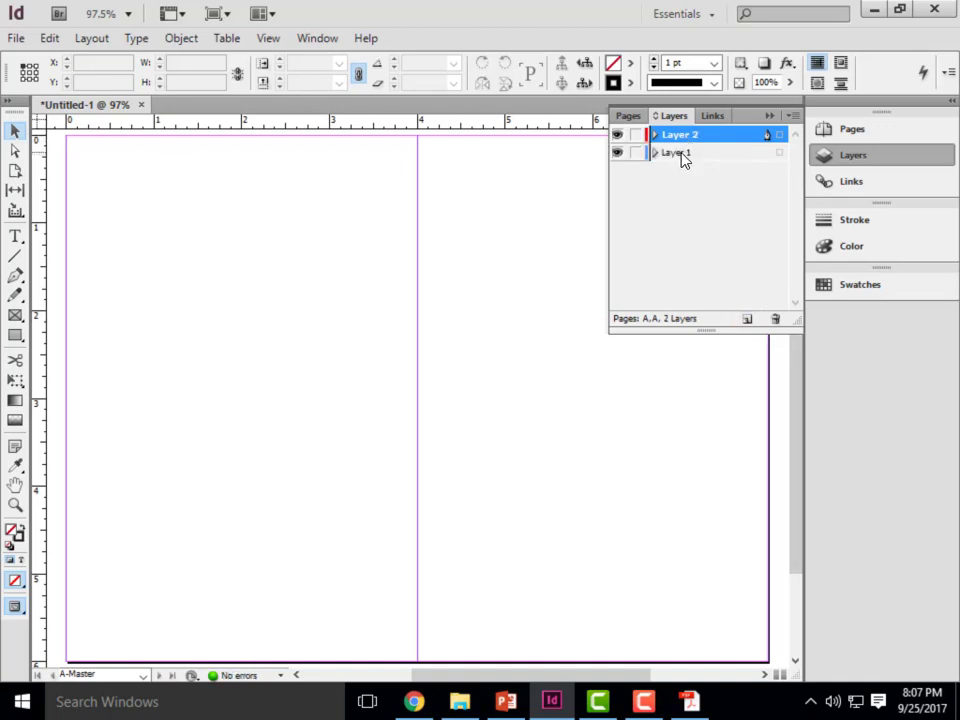
click(682, 157)
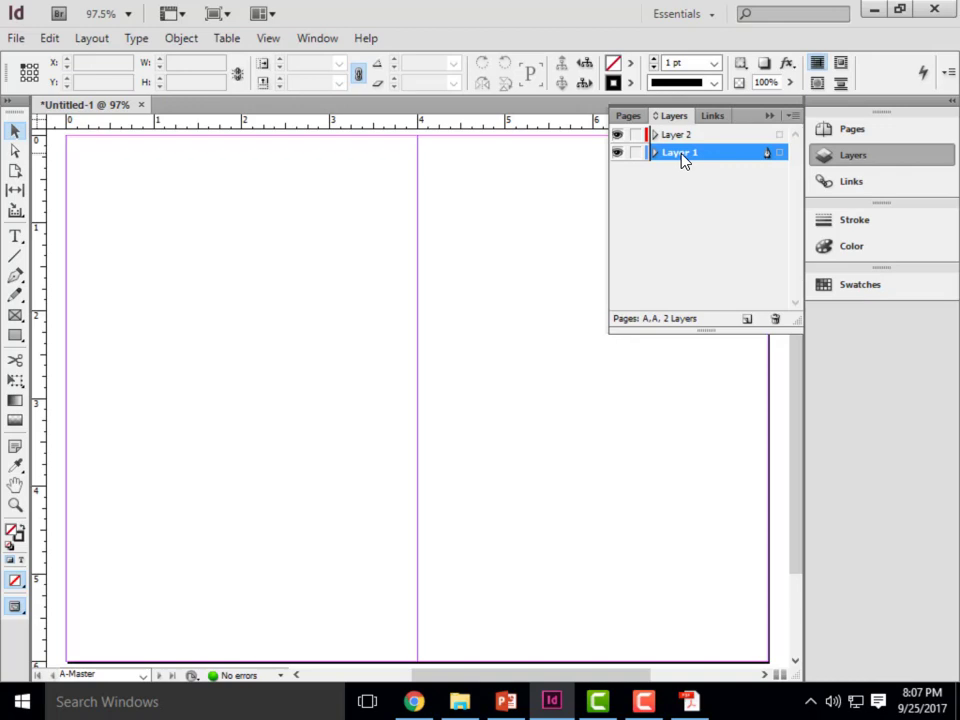
double_click(682, 158)
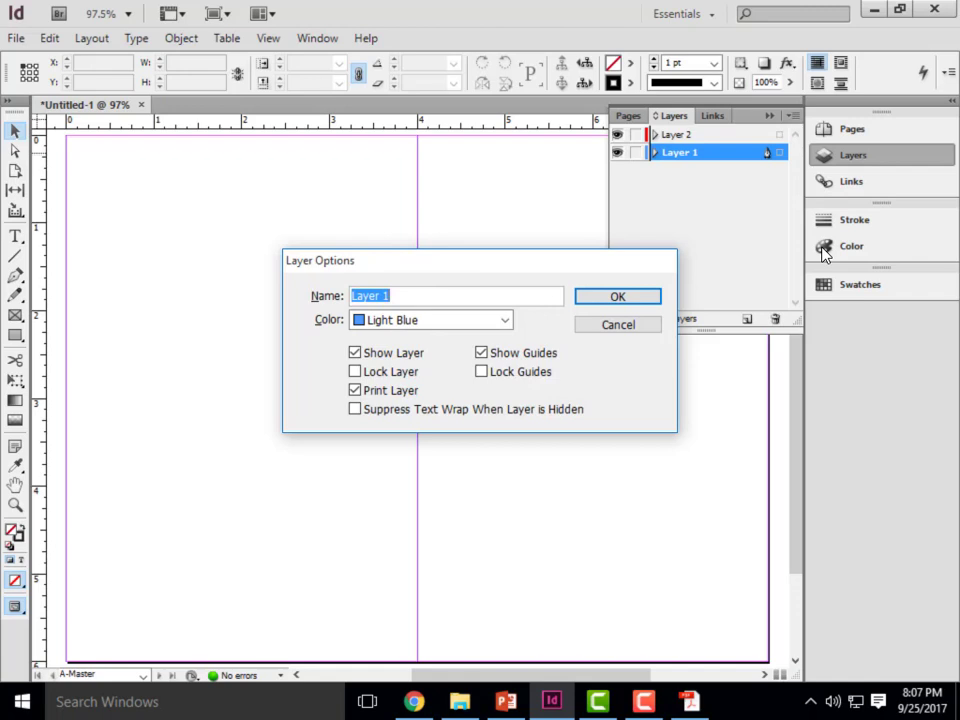
text(Grid Lines)
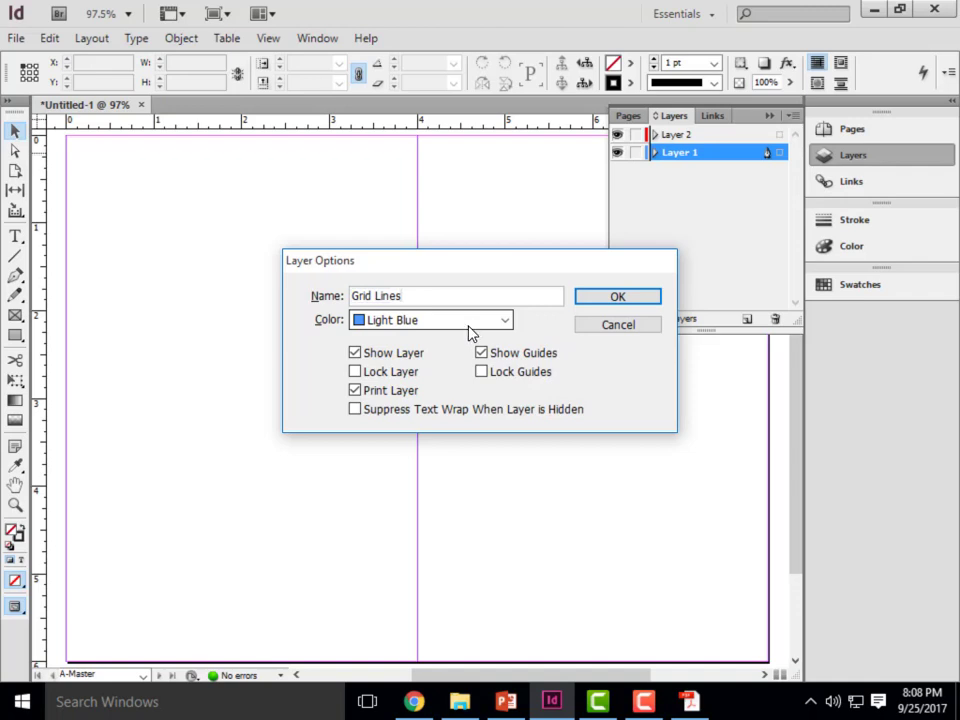
click(356, 392)
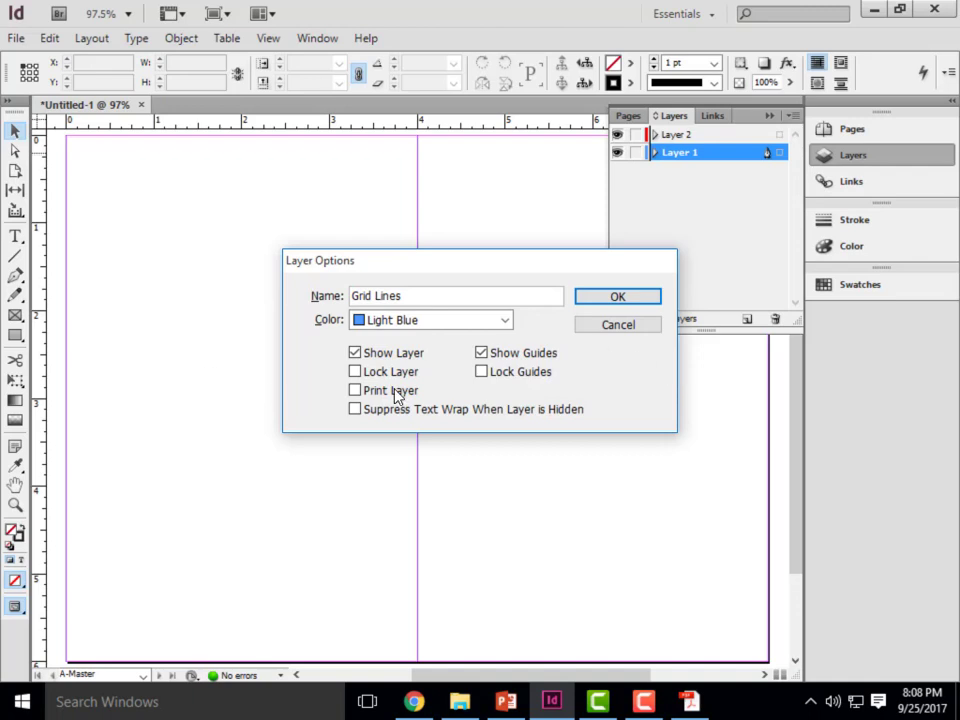
click(620, 297)
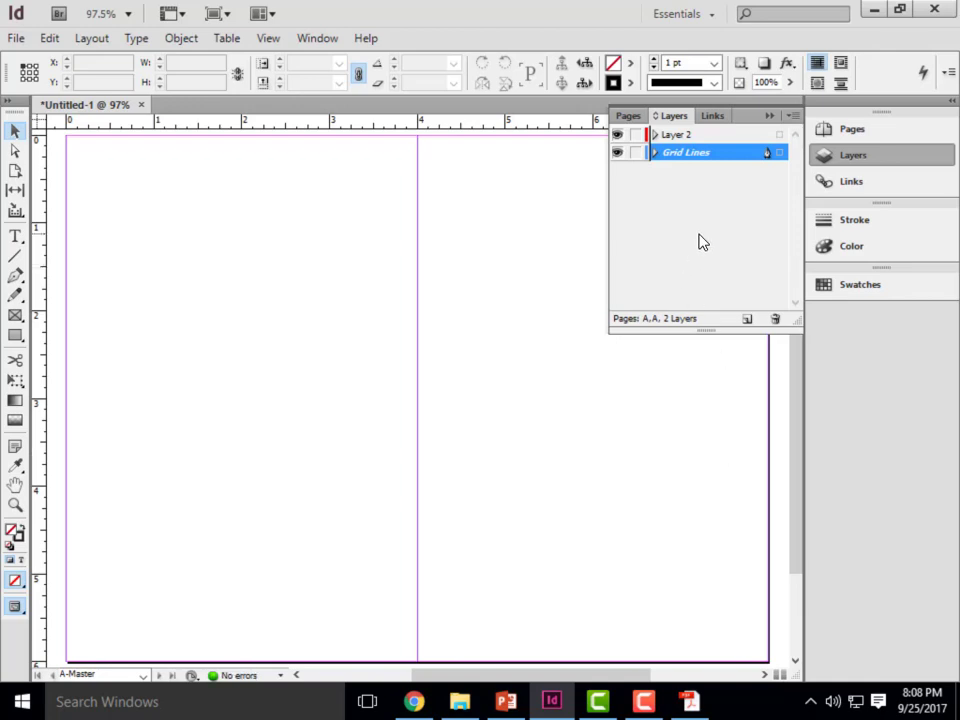
Rename Layer 2 as Images
click(679, 135)
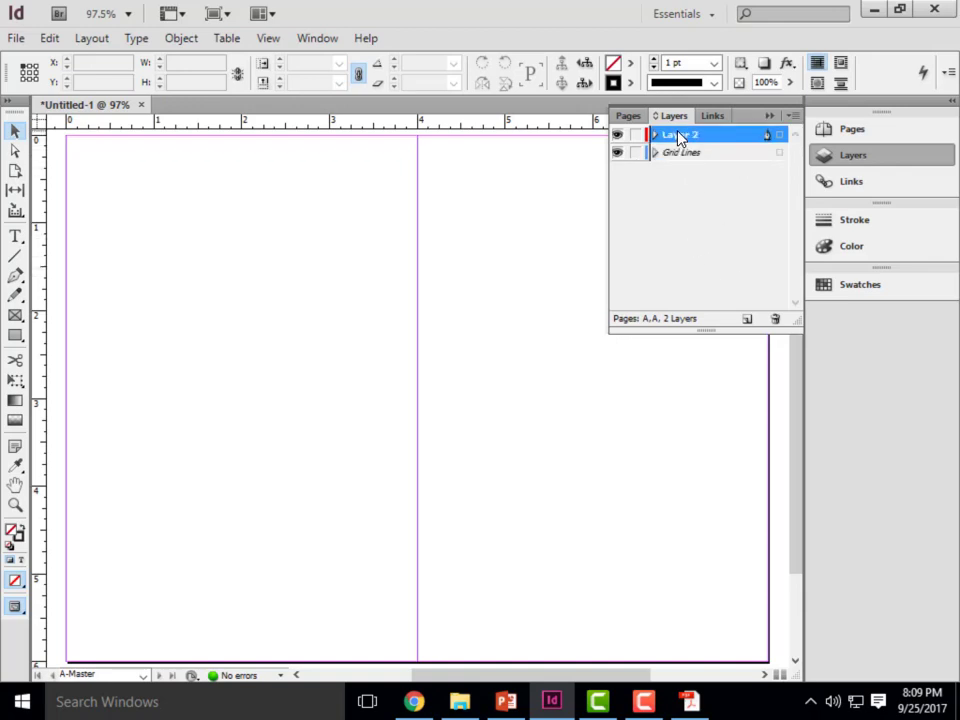
double_click(679, 135)
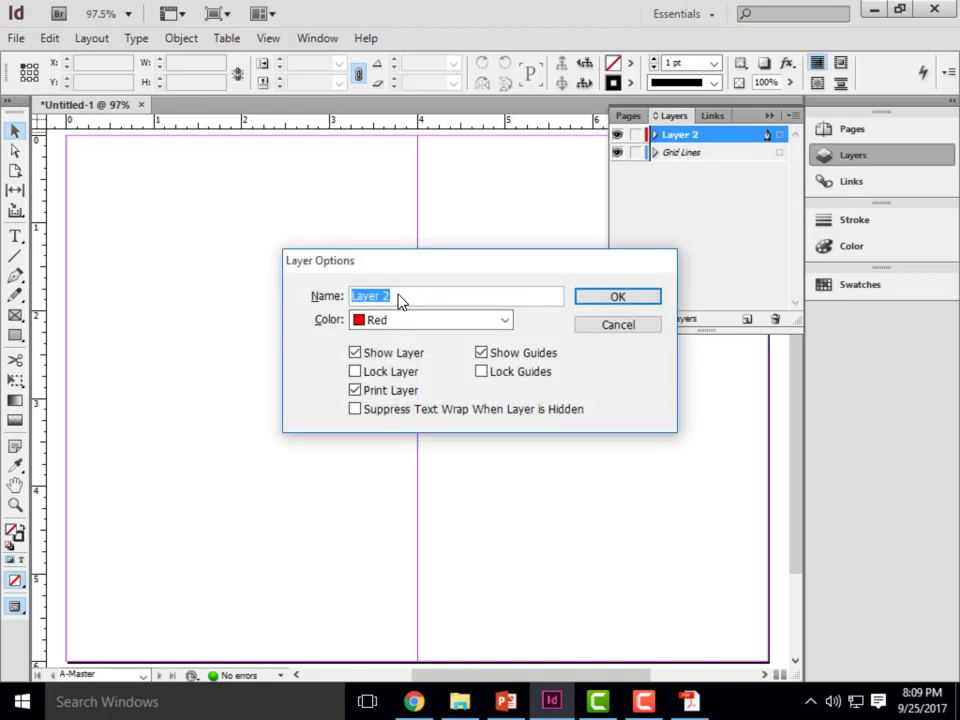
text(Images)
click(649, 297)
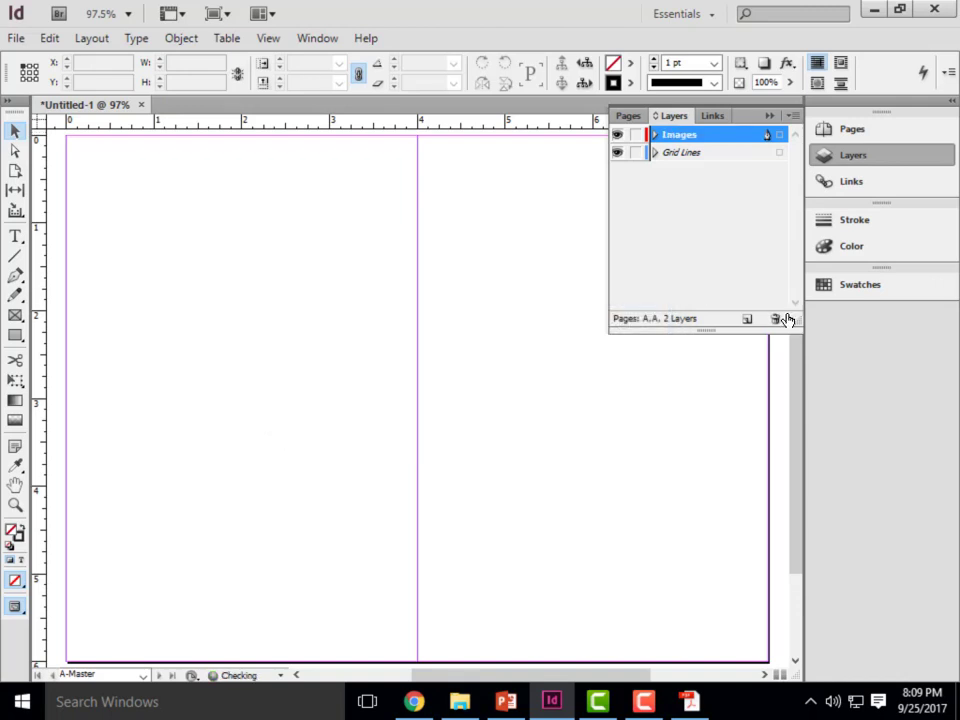
Add a third layer above Images and name it Text
click(747, 318)
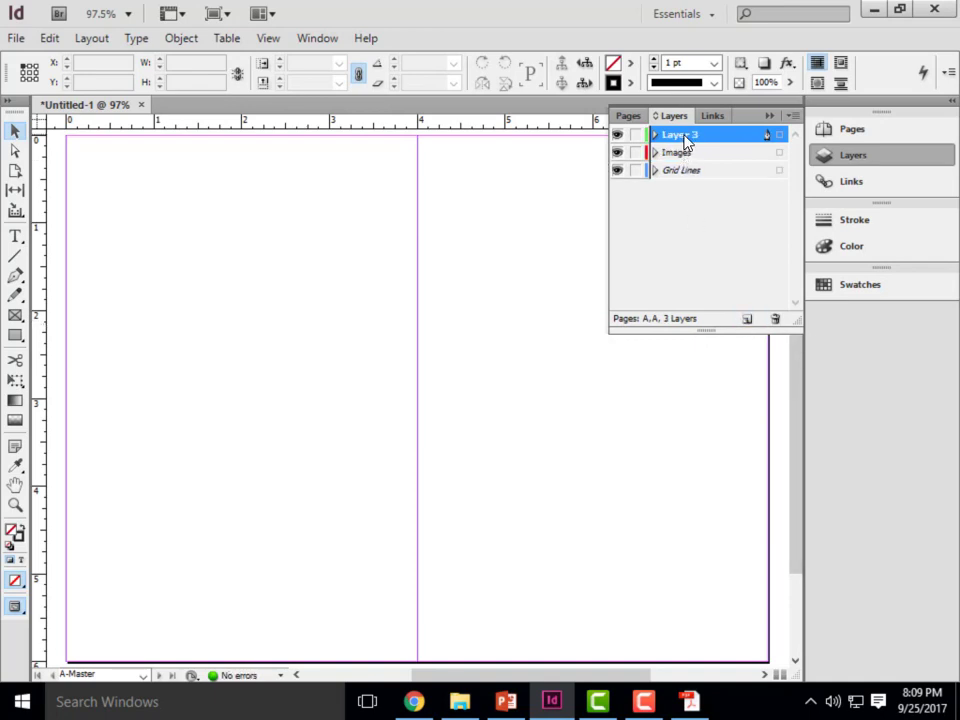
double_click(684, 136)
text(Text)
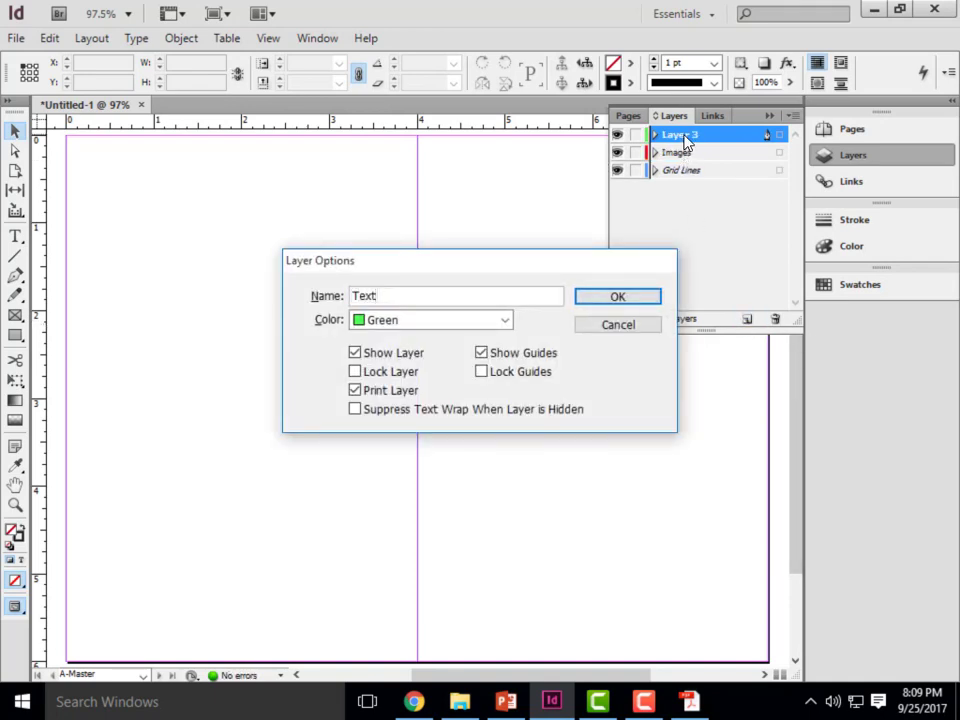
click(625, 302)
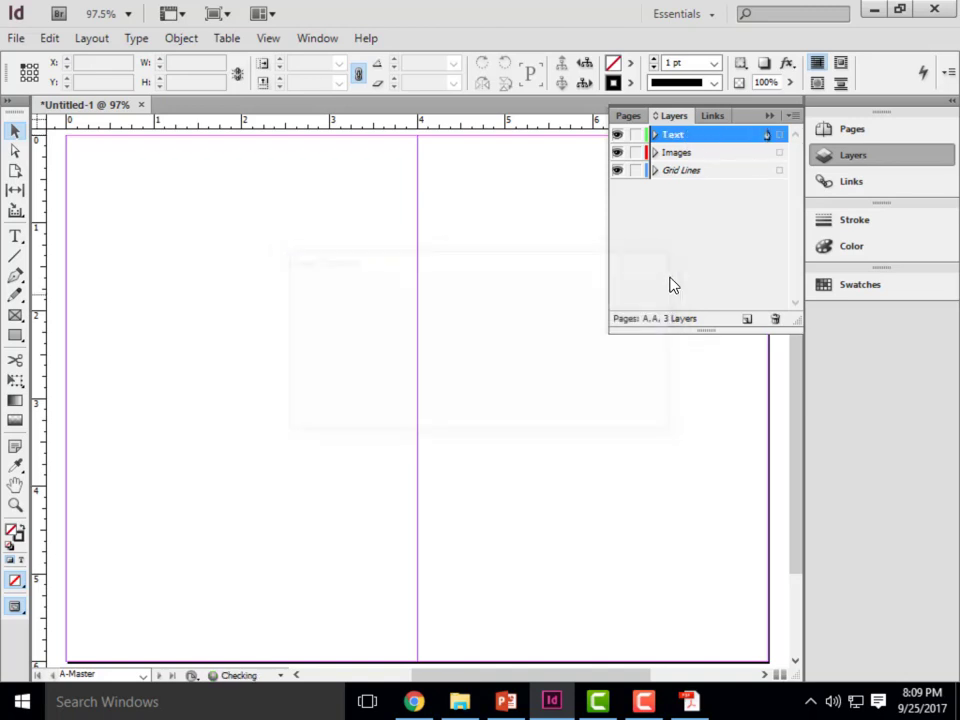
Check the lecture slides PDF and, on the Grid Lines layer, draw a diagonal line from the spread's upper-left corner to its lower-right corner
click(688, 174)
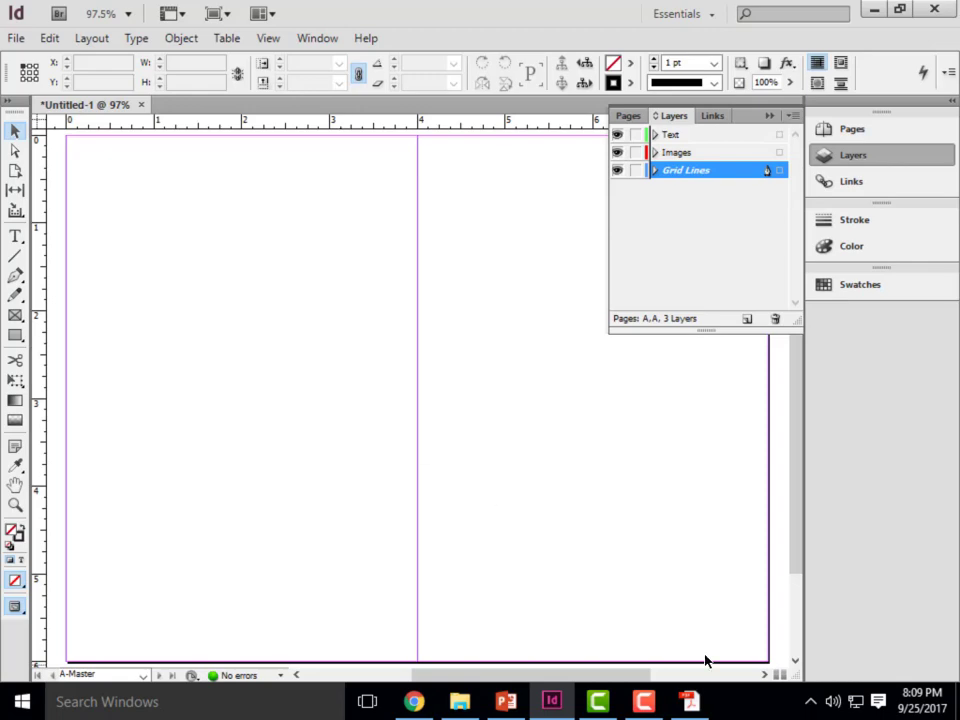
click(689, 703)
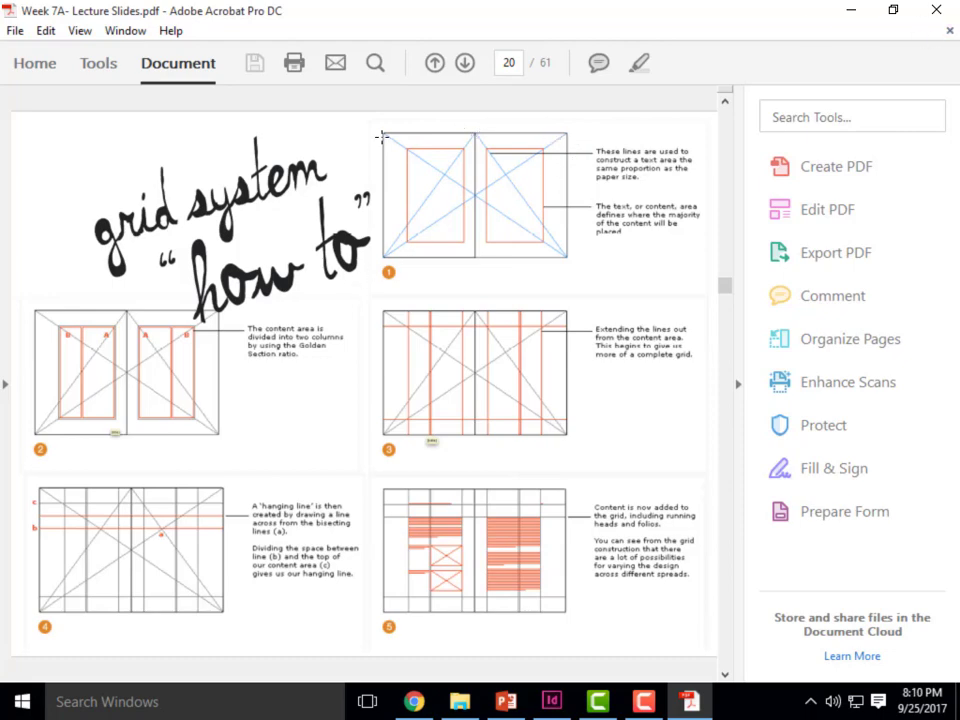
click(851, 10)
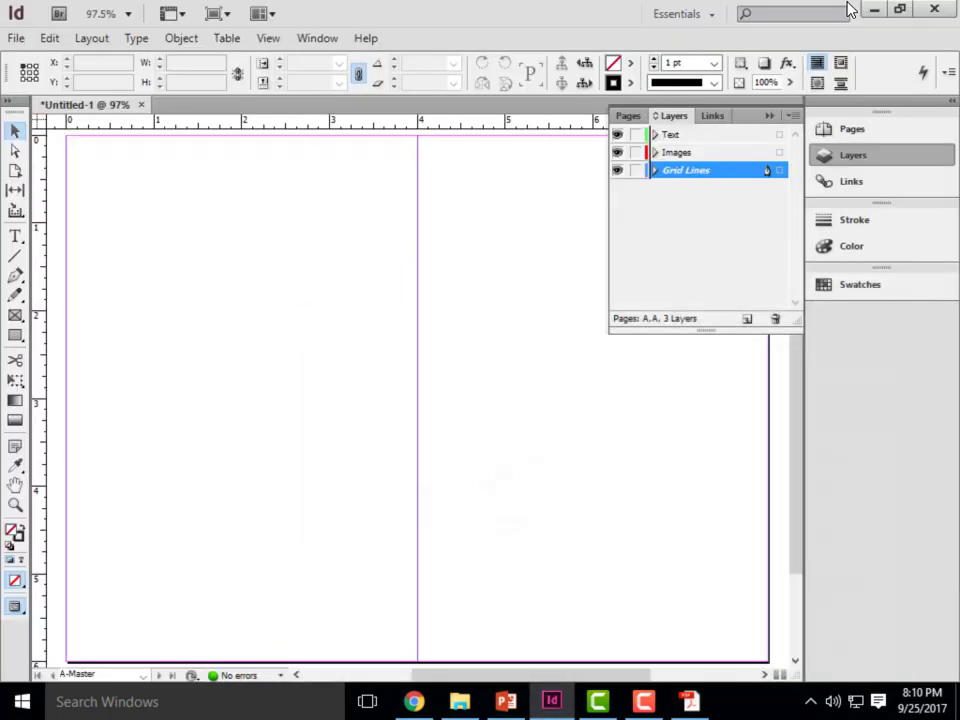
click(15, 258)
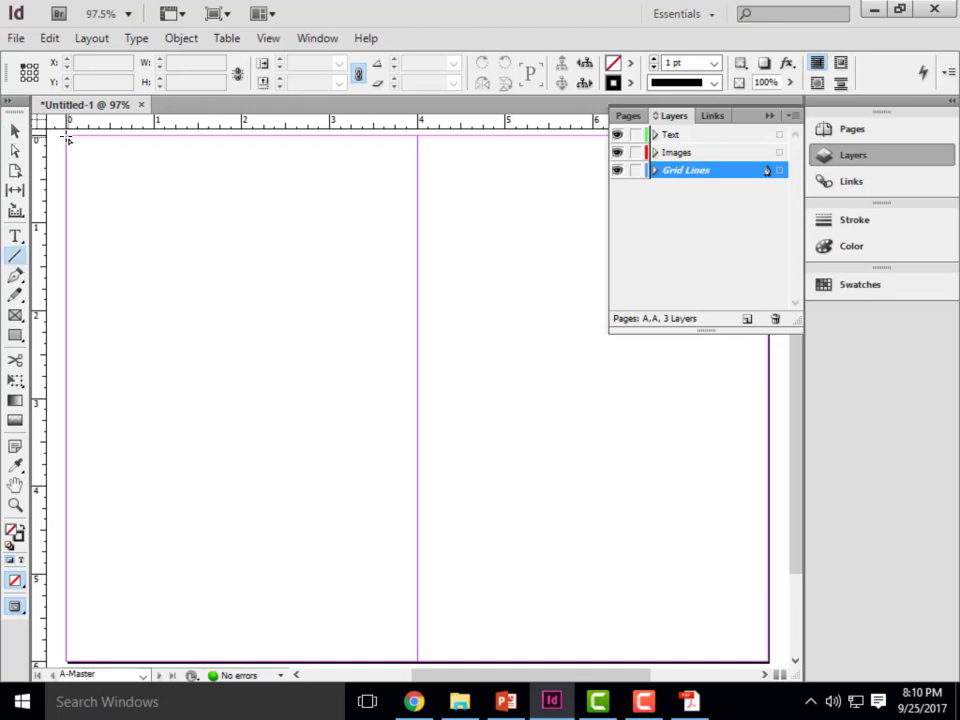
drag(66, 136, 66, 136)
drag(68, 140, 769, 661)
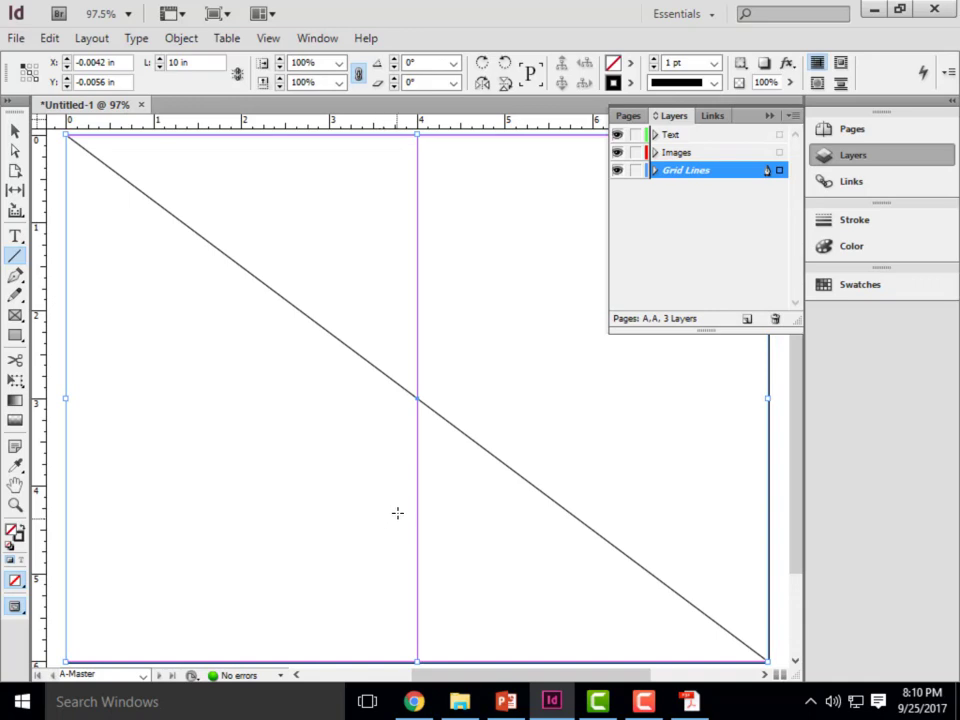
scroll(467, 491, down, 1)
scroll(559, 574, up, 1)
scroll(435, 439, down, 1)
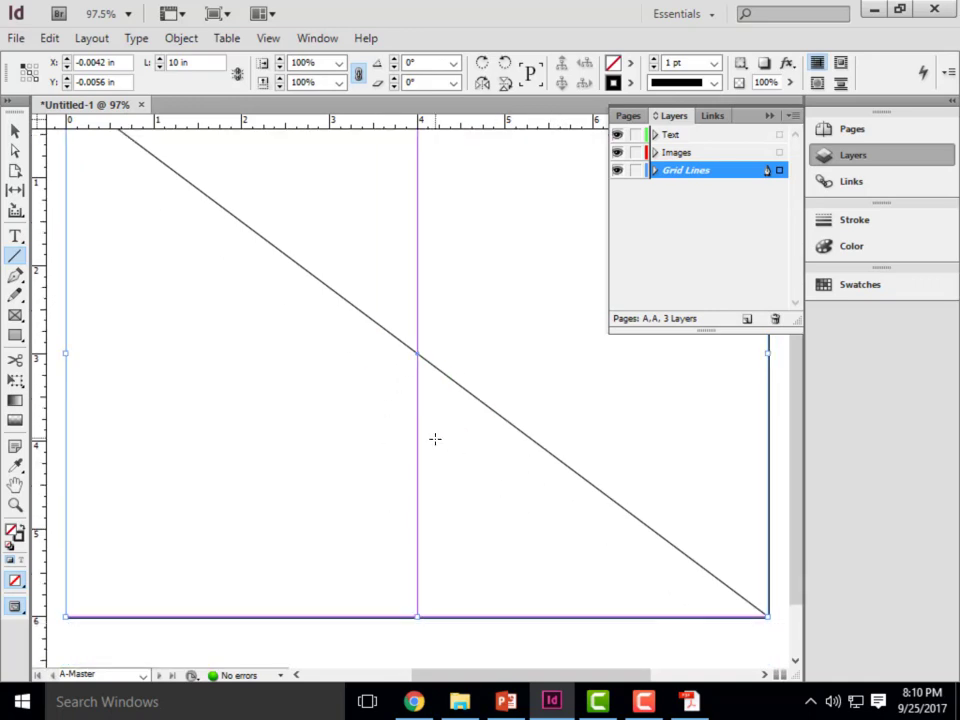
Recheck the slides PDF and draw the opposite diagonal from the spread's lower-left corner to its upper-right corner
click(688, 703)
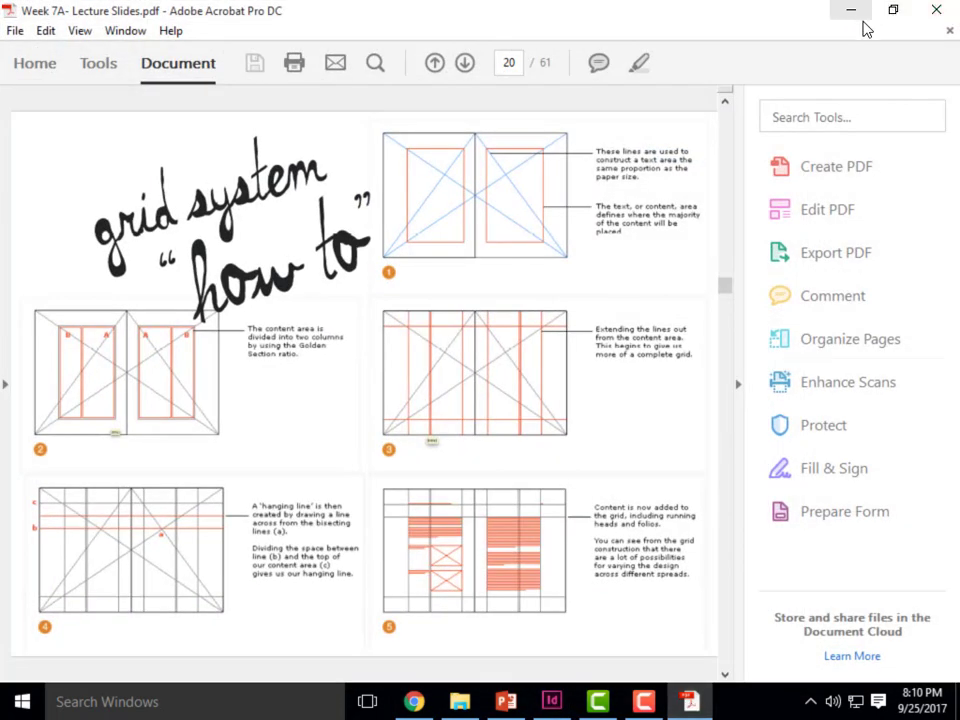
click(851, 12)
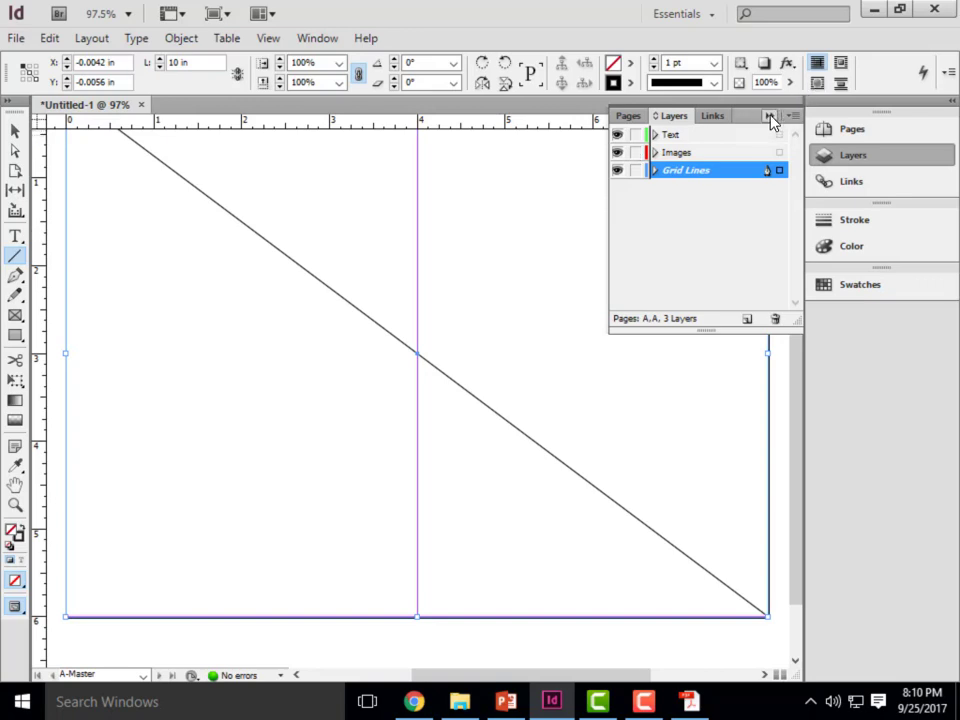
click(769, 117)
scroll(308, 497, up, 2)
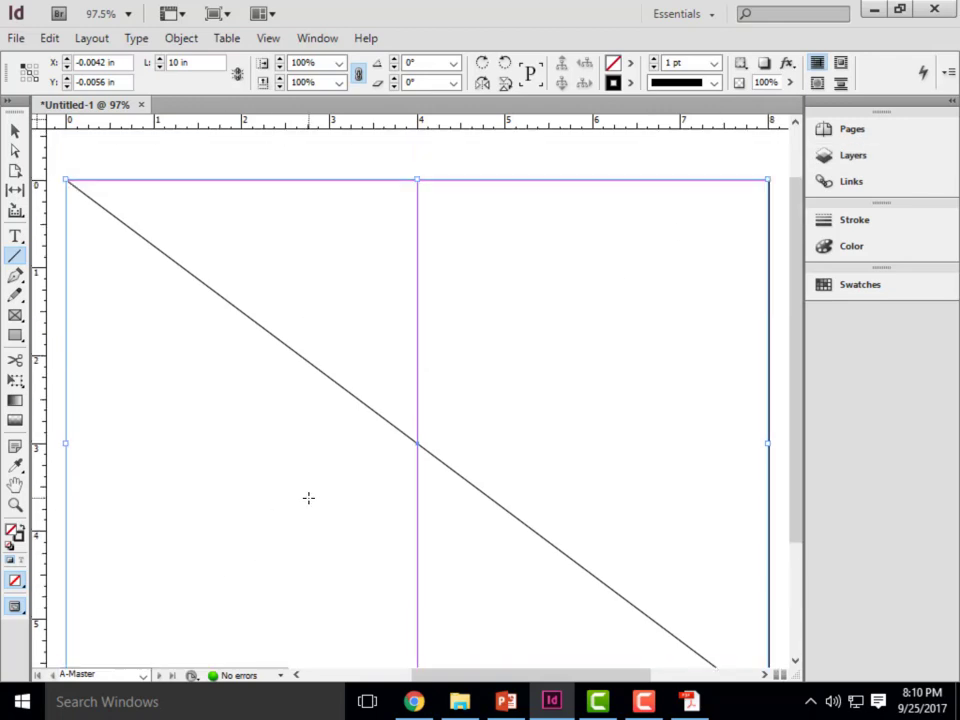
scroll(308, 497, down, 1)
key(ctrl+minus)
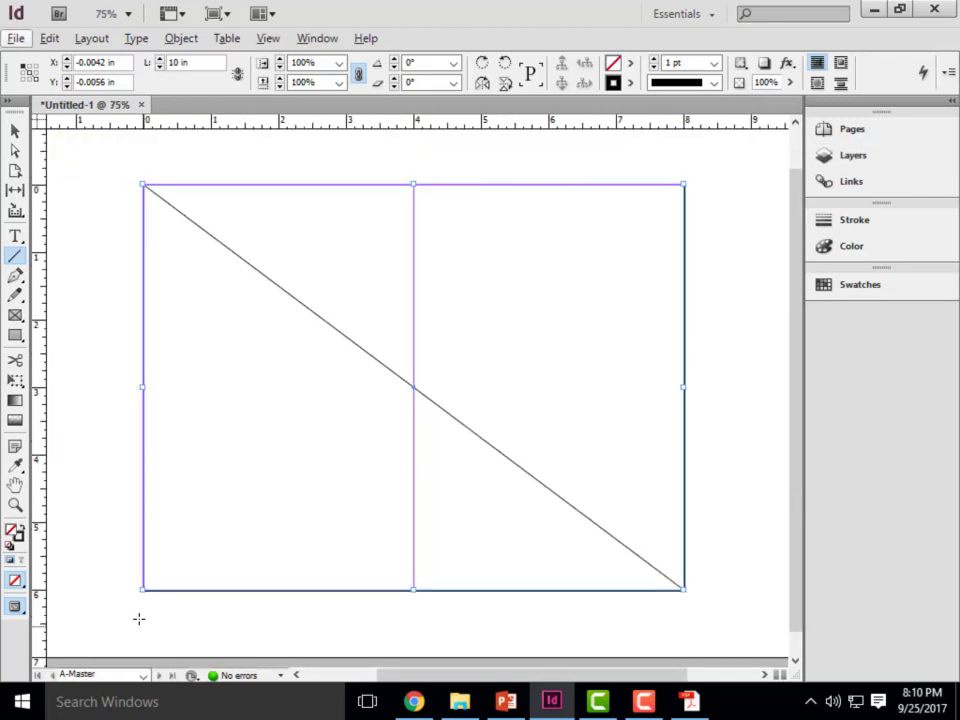
mouse_move(146, 589)
mouse_down()
mouse_move(154, 570)
mouse_move(494, 254)
mouse_move(688, 163)
mouse_move(684, 186)
mouse_up()
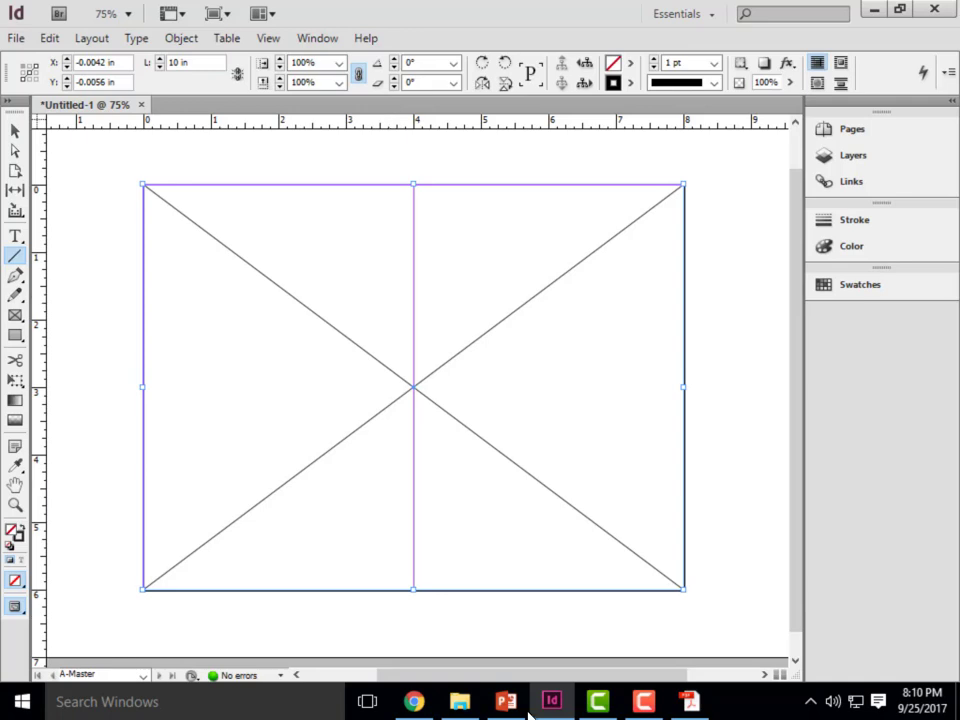
Draw a diagonal line on each page from its outer top corner to the bottom end of the spine
mouse_move(505, 701)
drag(143, 186, 416, 589)
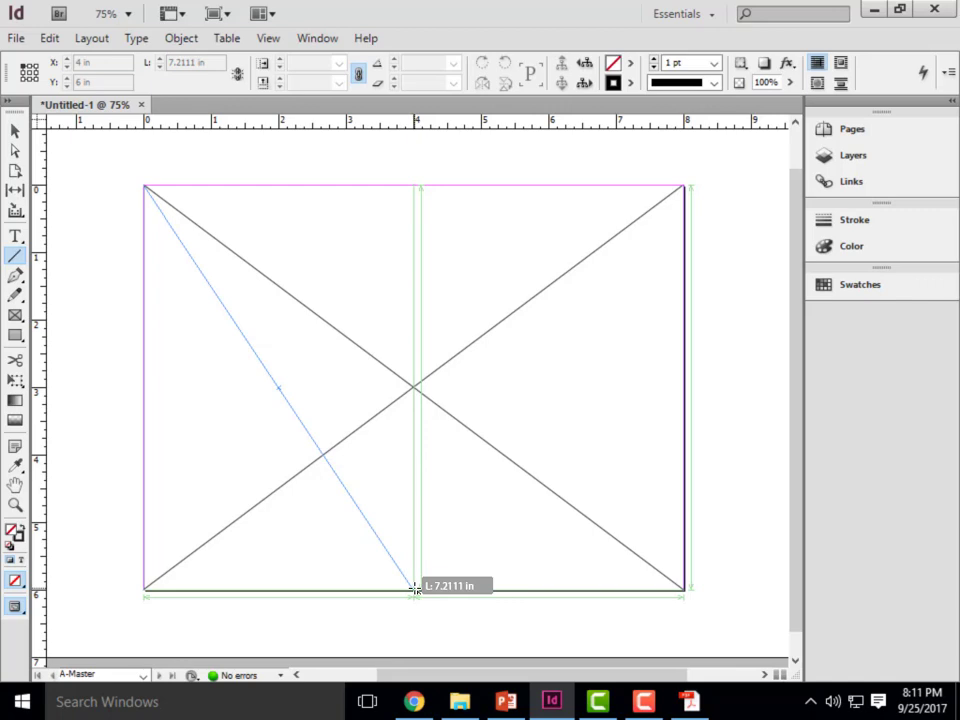
drag(416, 589, 416, 589)
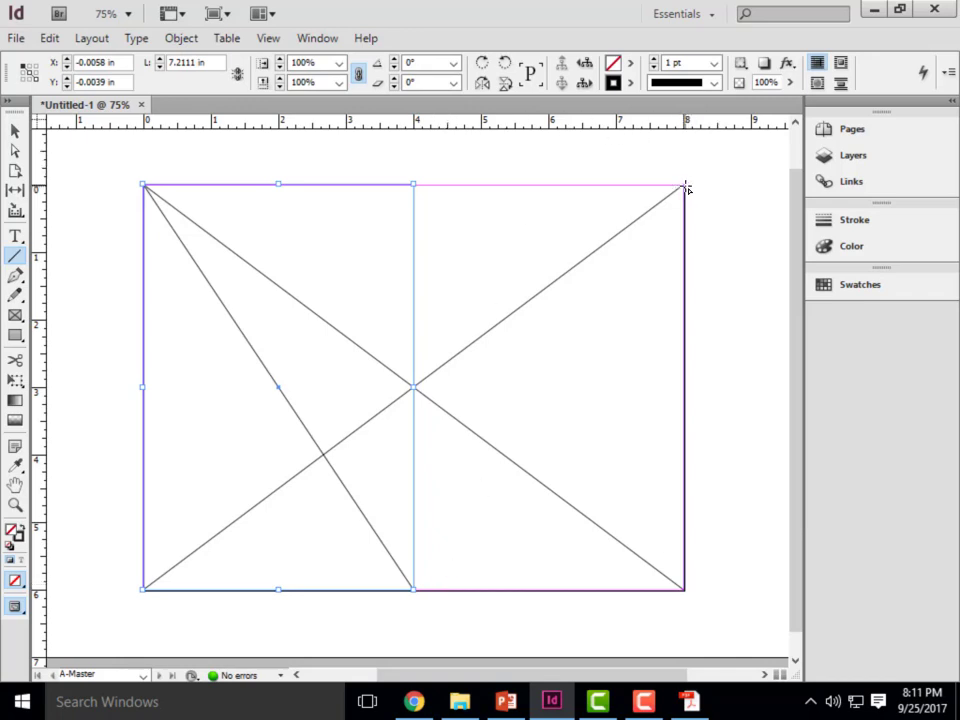
drag(685, 188, 414, 589)
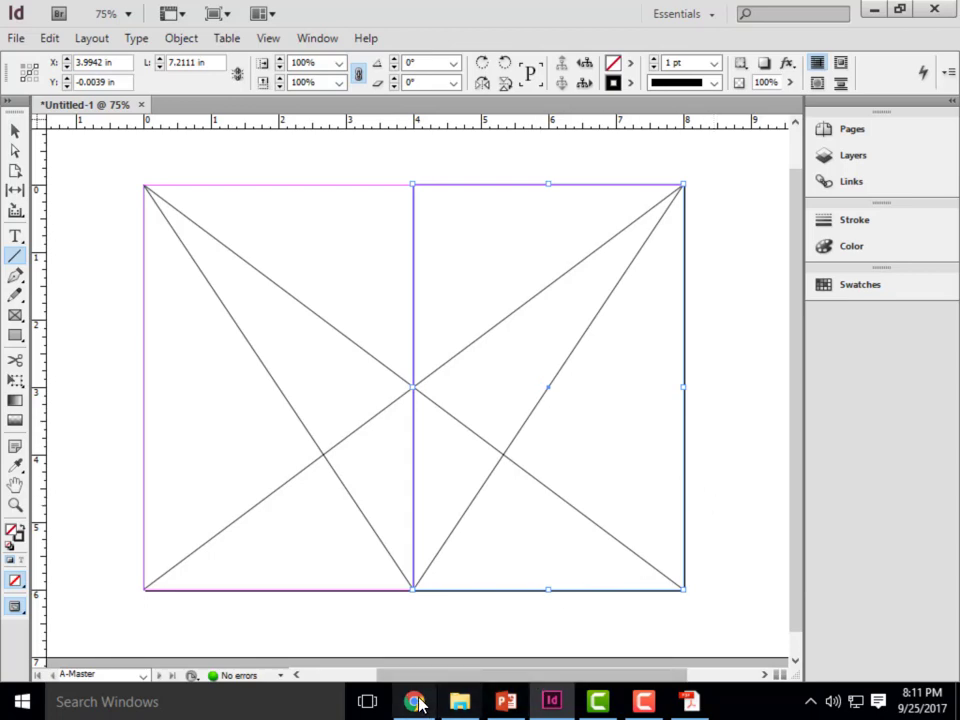
Compare with the diagrams in the slides PDF and try a horizontal line across the spread at about 0.74 in
click(690, 701)
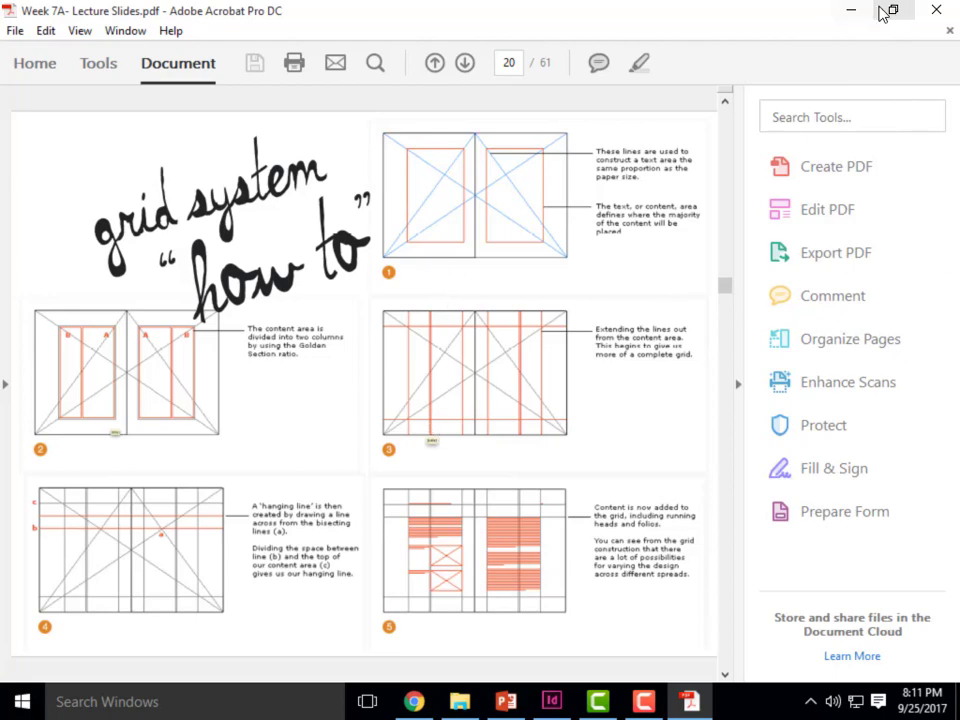
click(851, 13)
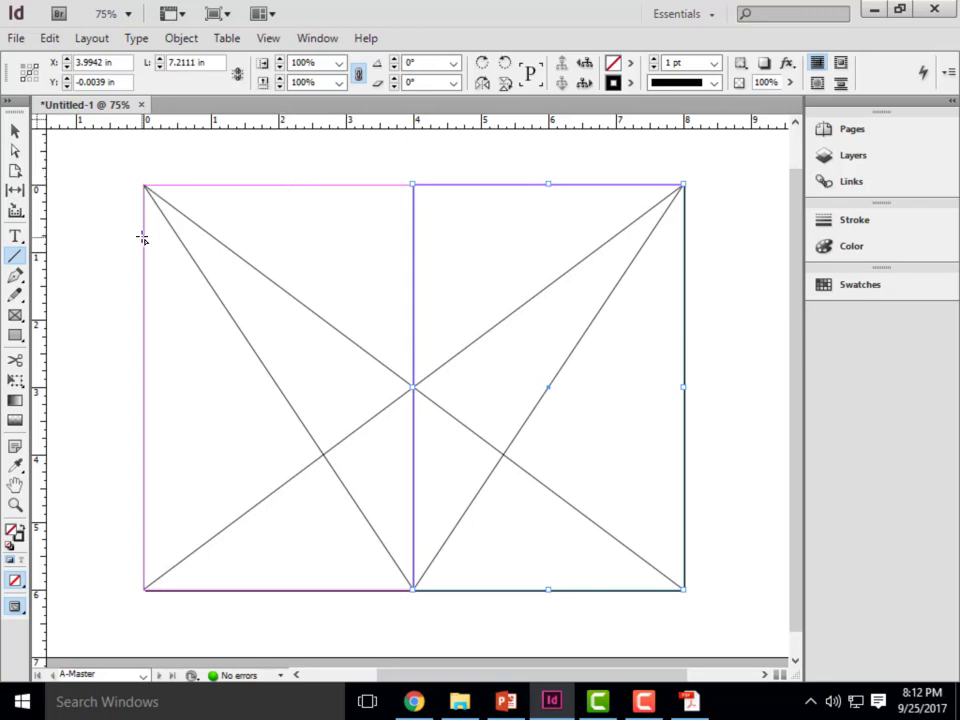
drag(144, 236, 683, 234)
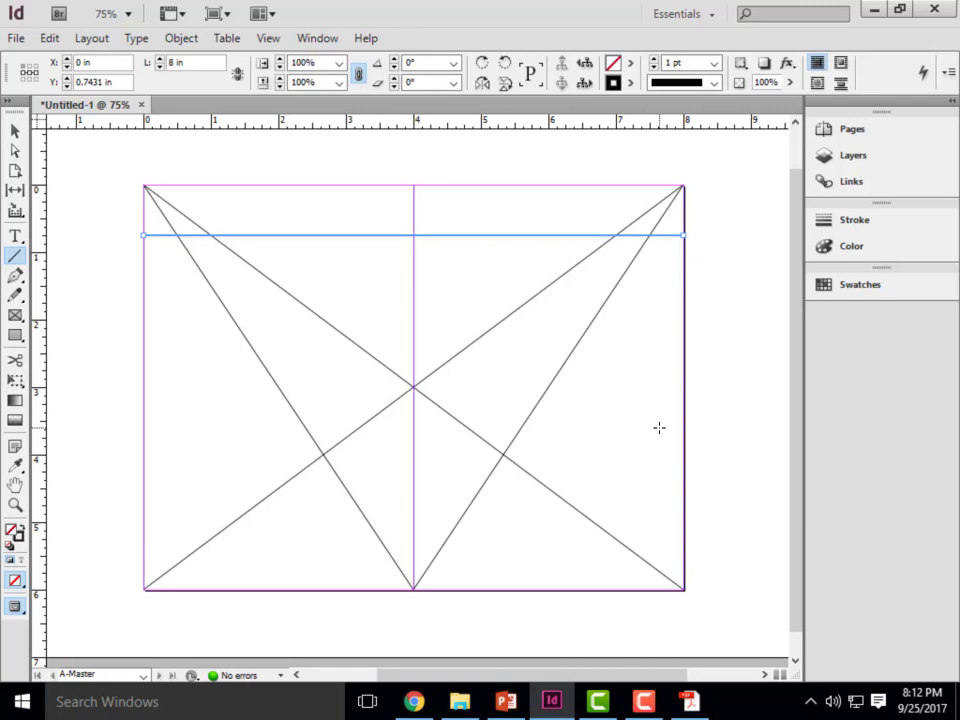
key(ctrl+z)
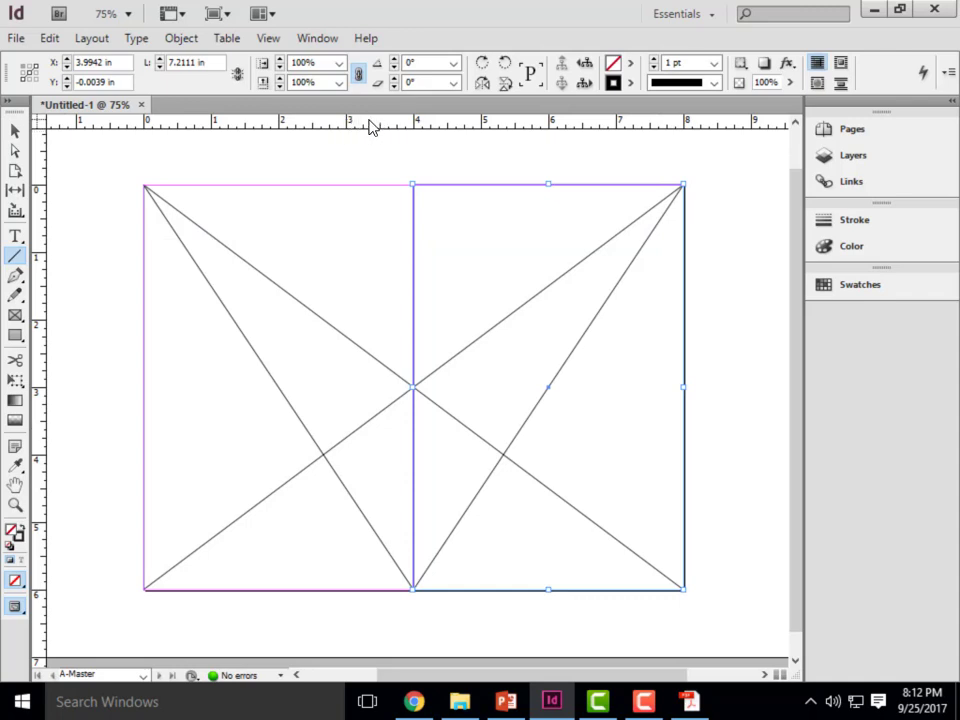
Place horizontal ruler guides spanning the spread at about 0.75 in and 5.25 in from the top edge
drag(370, 126, 722, 237)
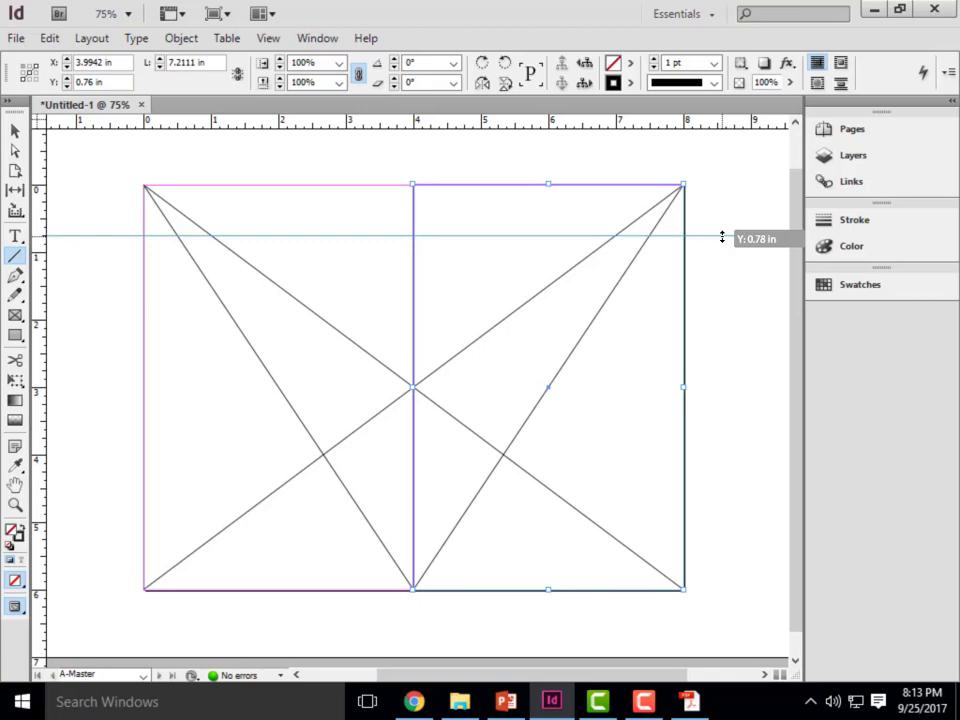
drag(723, 237, 723, 237)
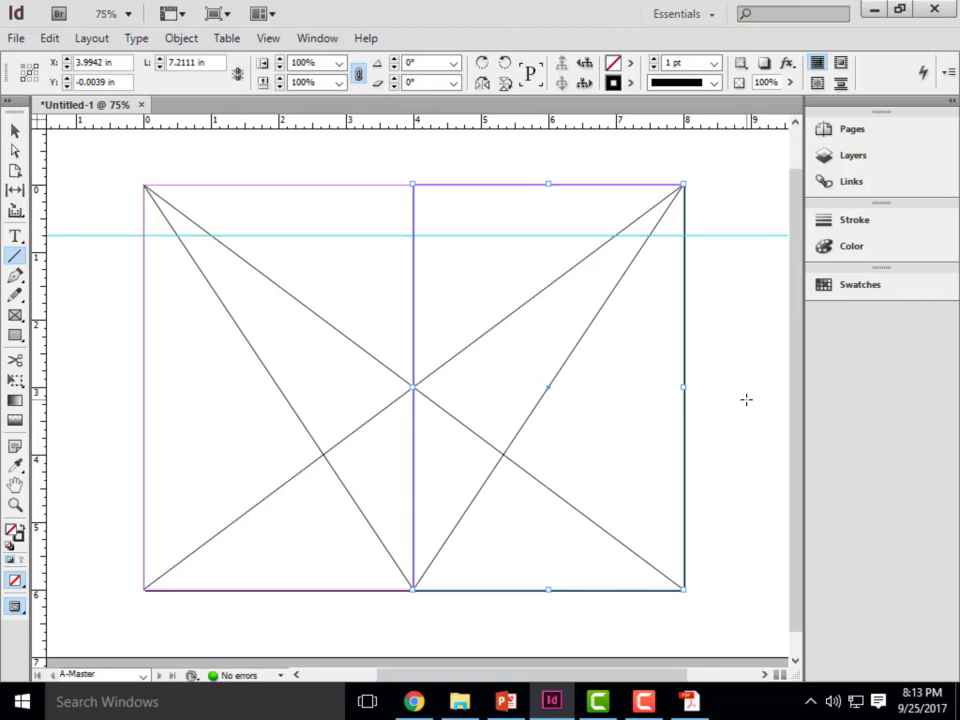
drag(278, 122, 730, 391)
drag(736, 466, 733, 540)
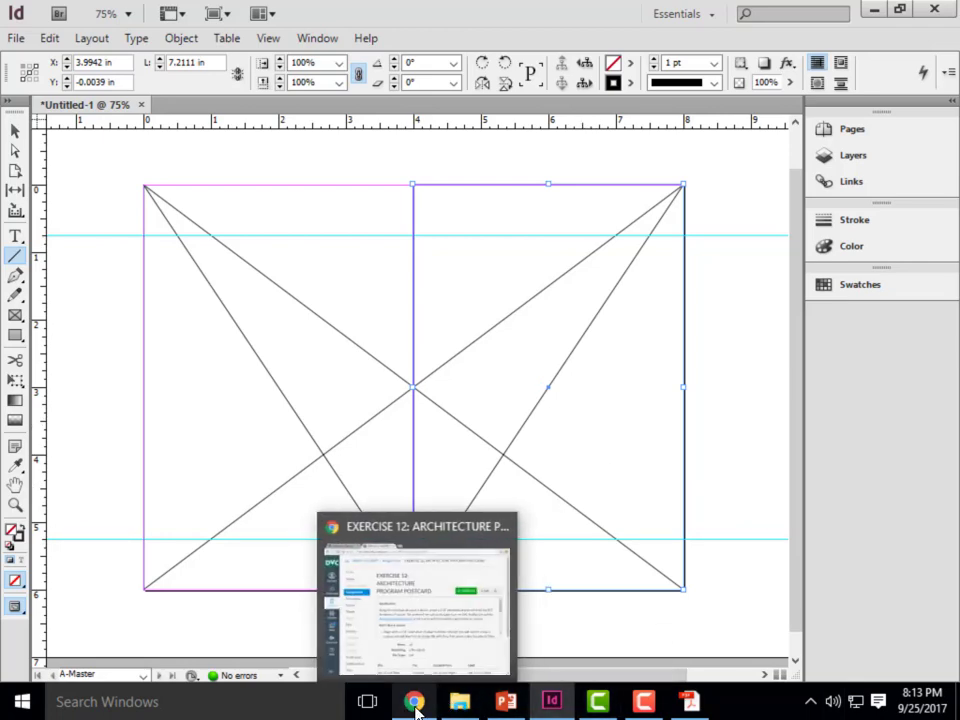
Check the hanging line diagram in the slides PDF and add horizontal spread guides at about 1.5 in and 2.25 in
mouse_move(665, 710)
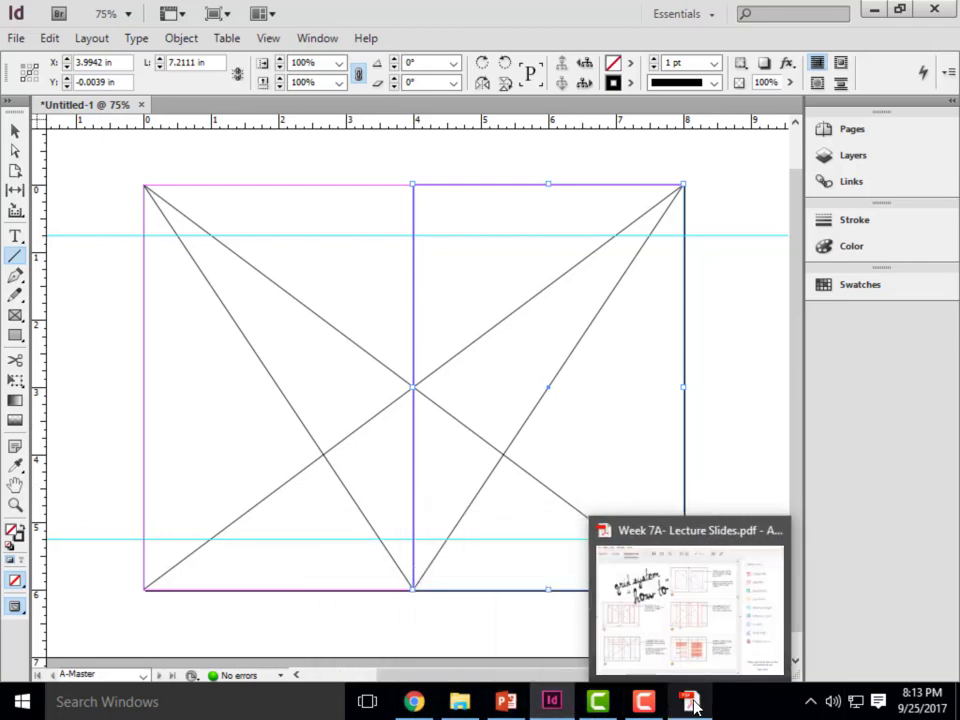
click(703, 636)
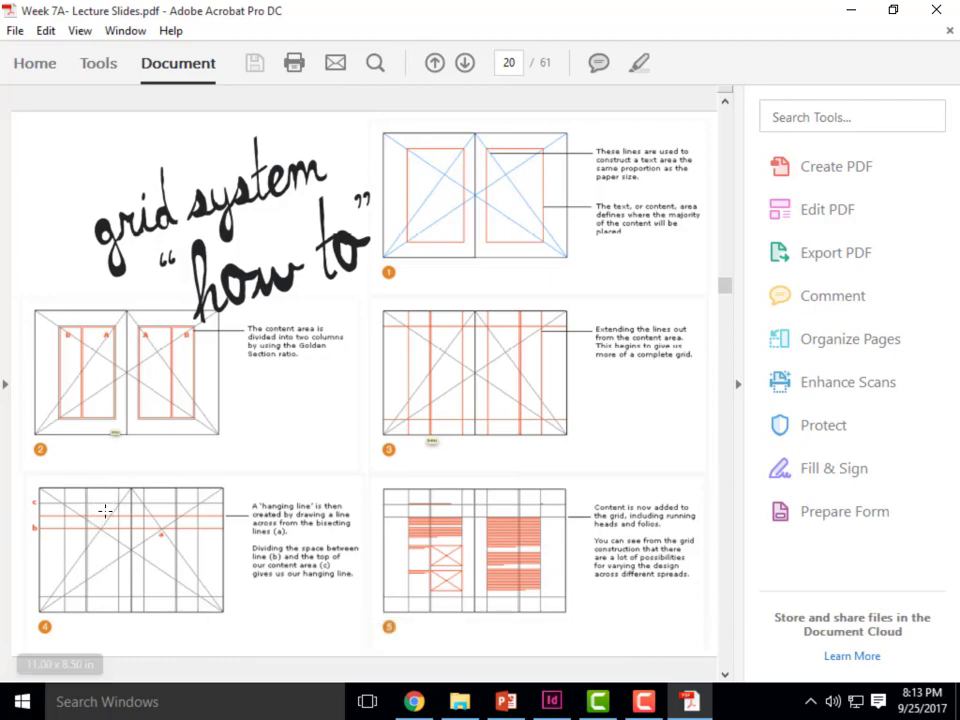
click(850, 13)
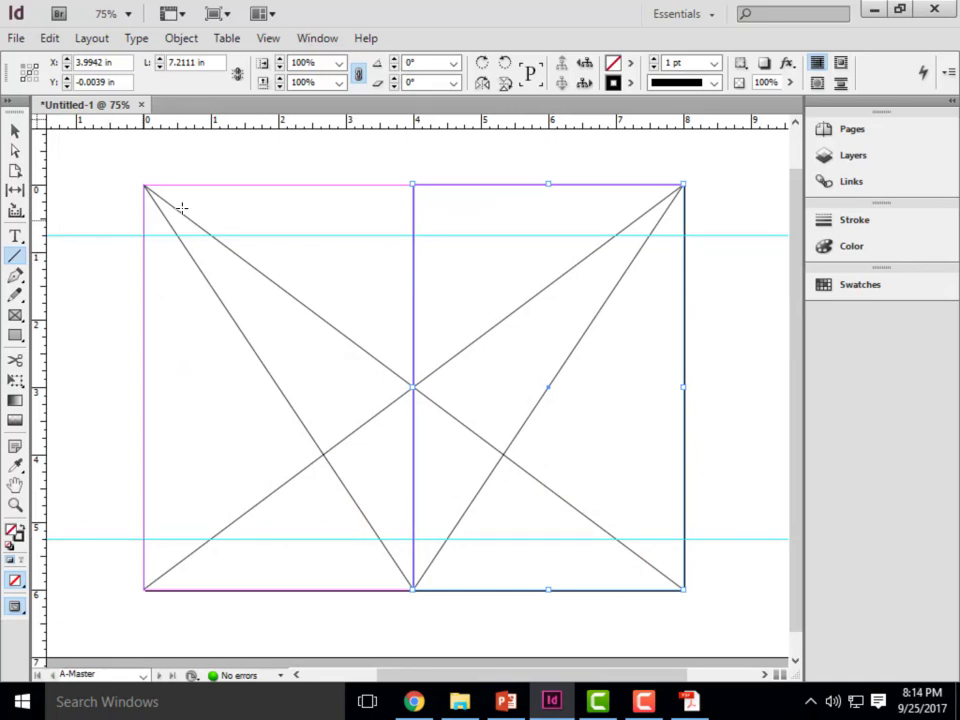
drag(316, 126, 731, 286)
drag(720, 127, 727, 339)
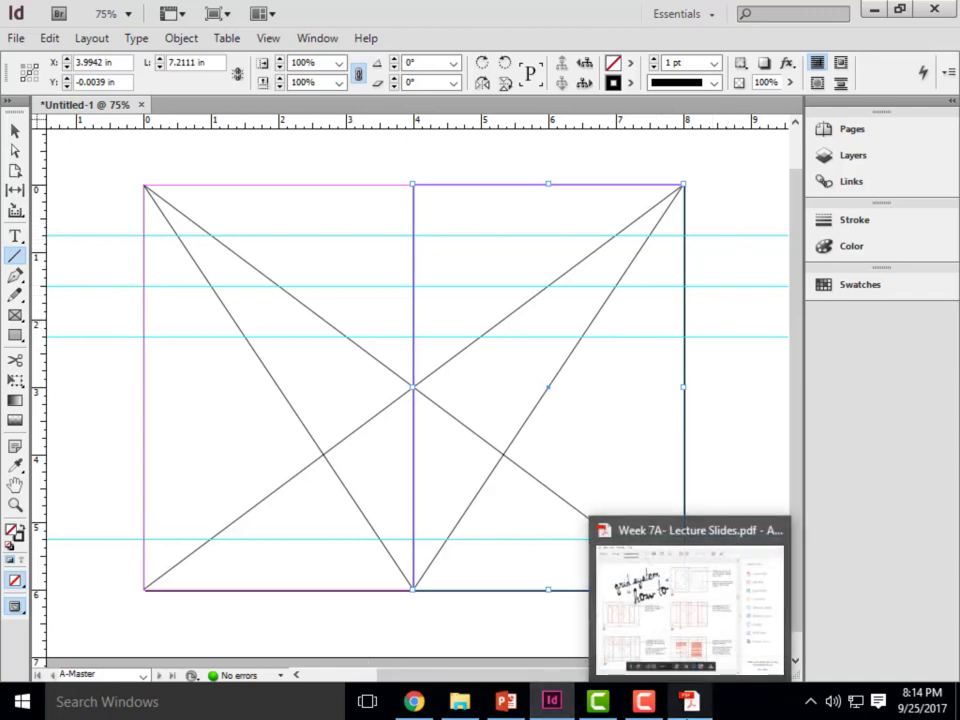
Check the column diagrams in the slides PDF and place a vertical guide at 1 in on the left page
click(688, 702)
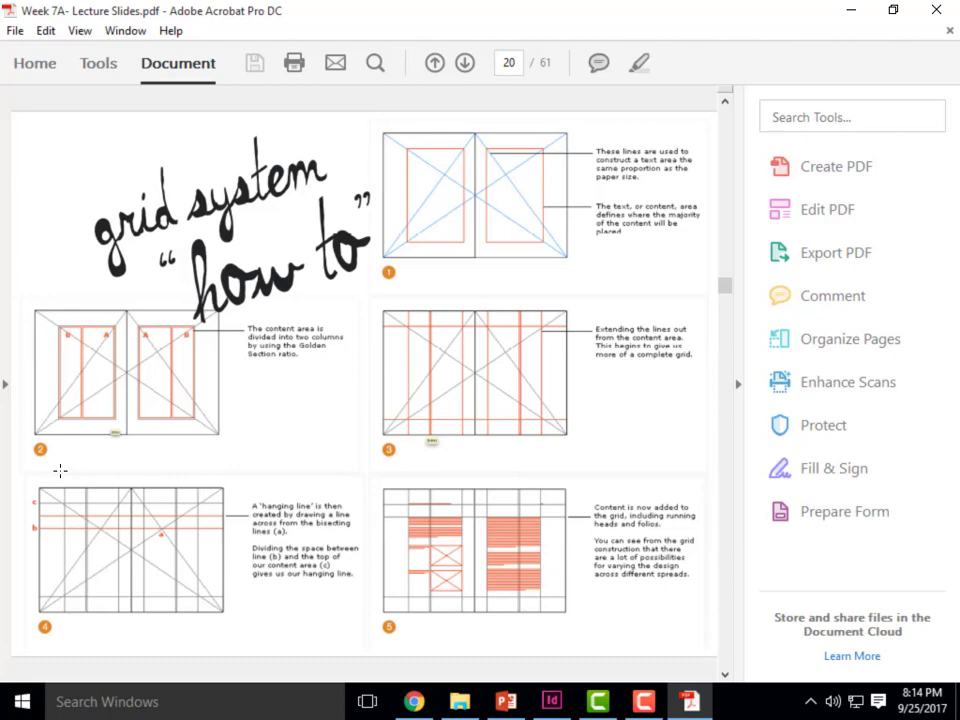
click(846, 11)
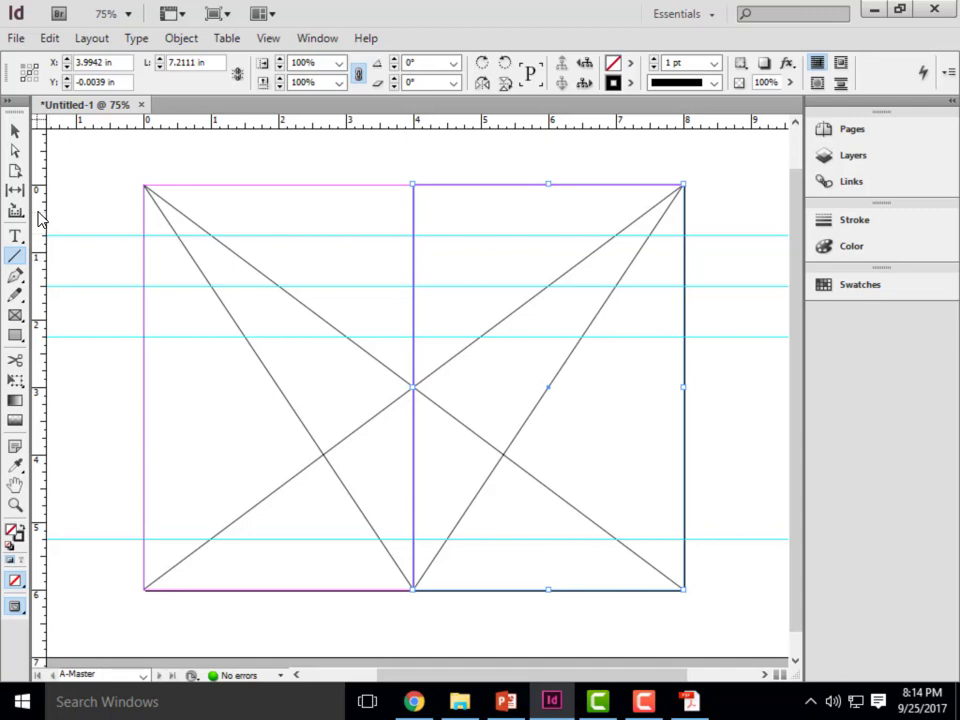
drag(40, 218, 211, 165)
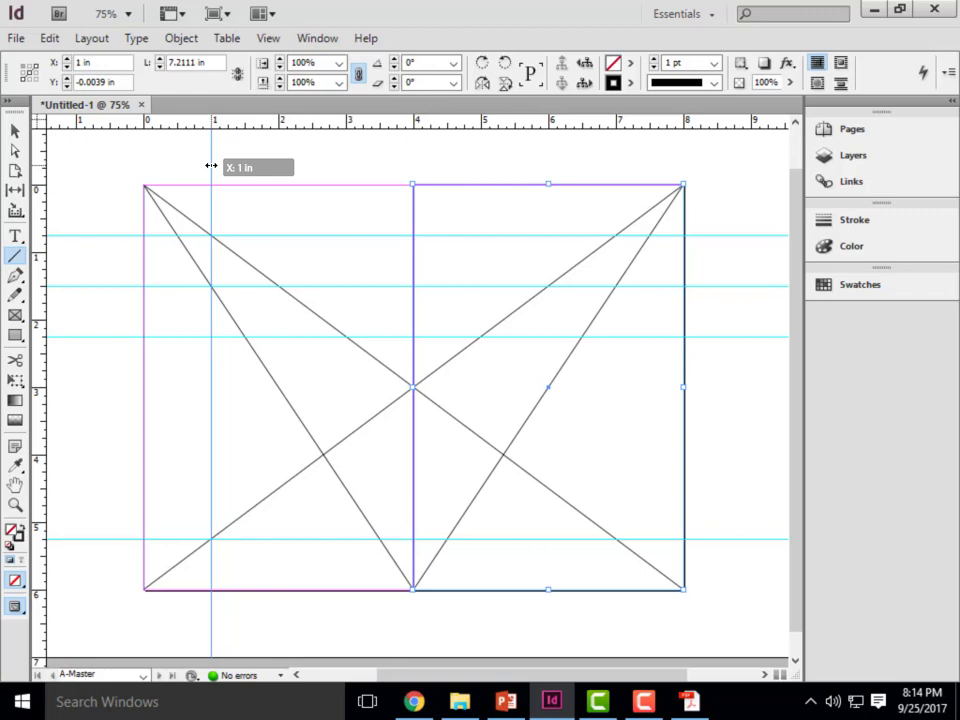
drag(211, 165, 211, 165)
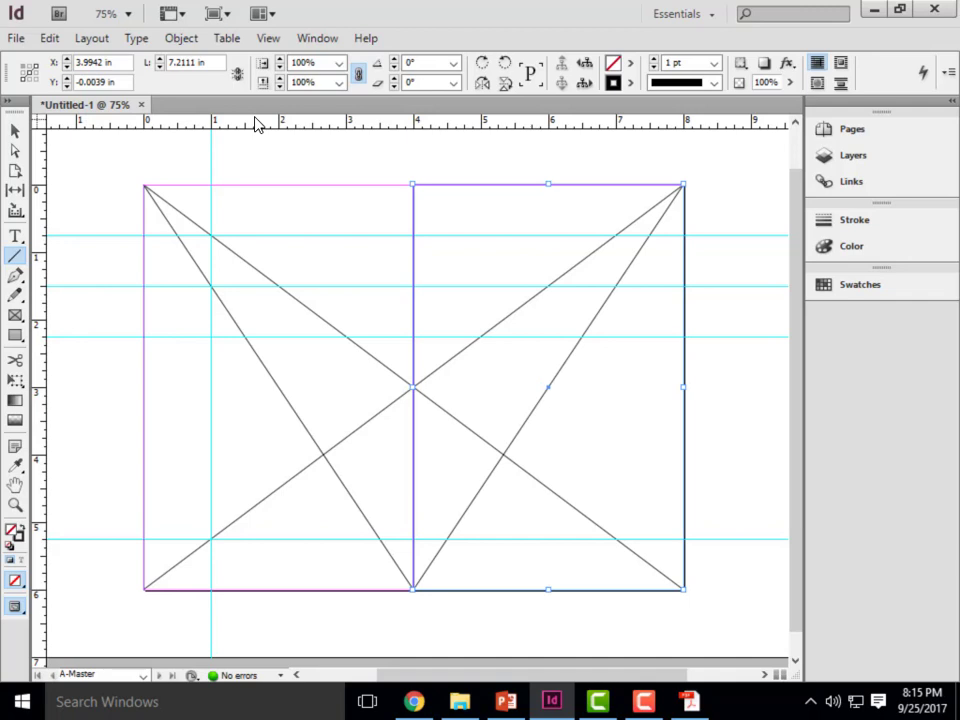
drag(255, 123, 257, 170)
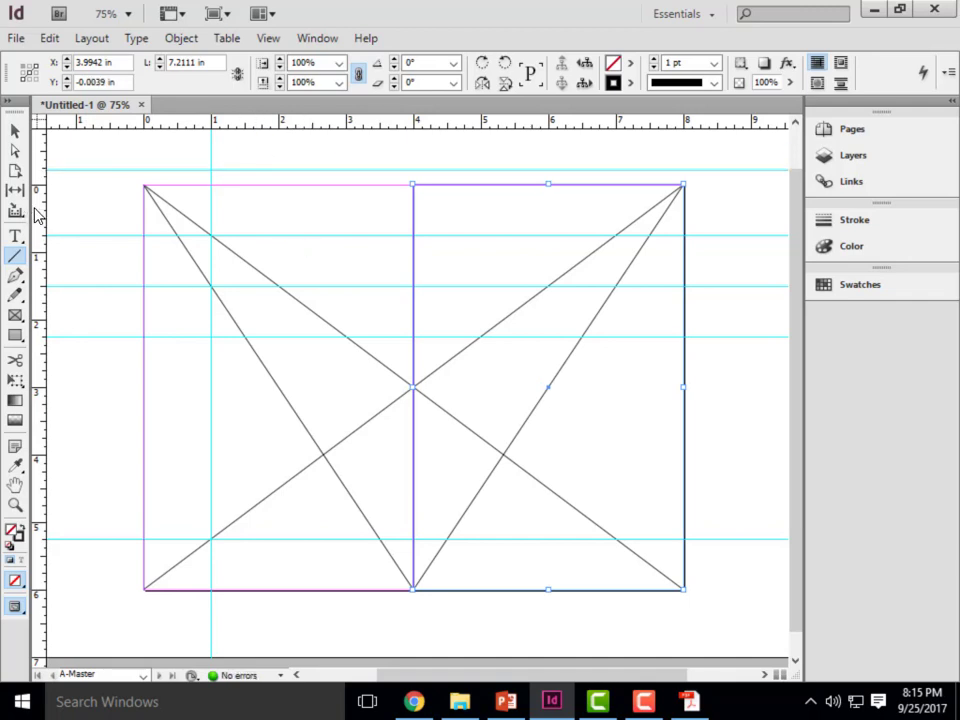
drag(35, 213, 110, 208)
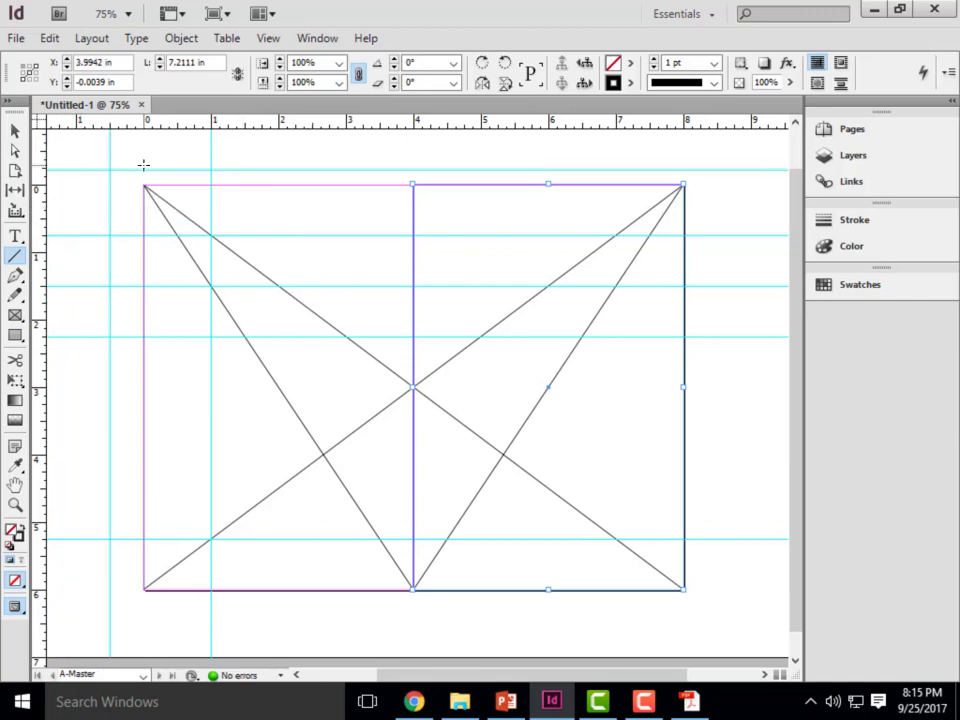
key(ctrl+z)
key(ctrl+z)
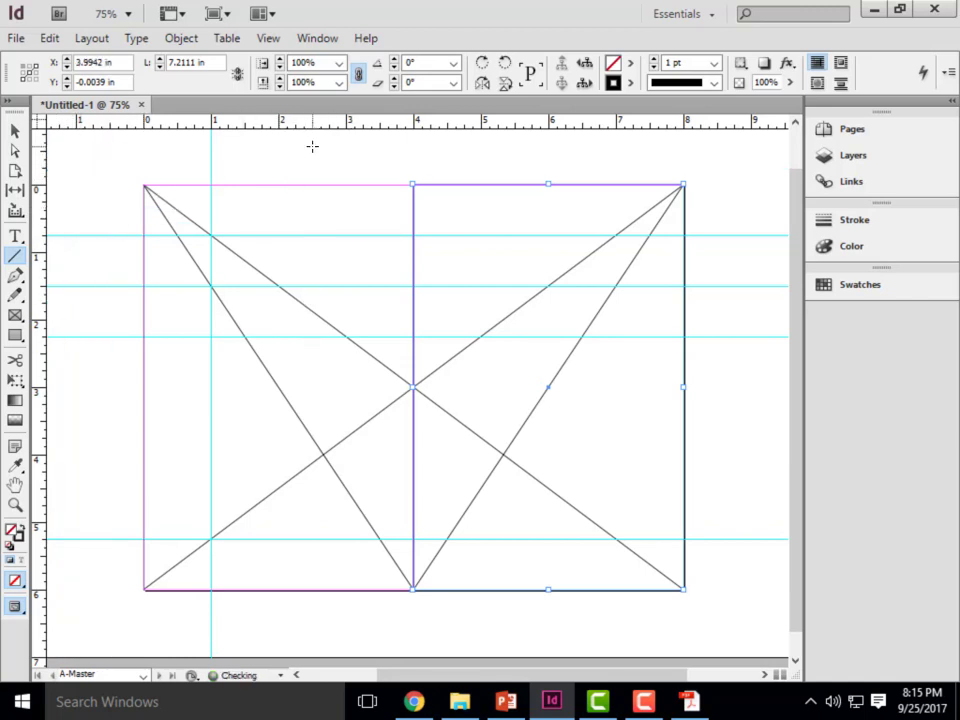
drag(551, 120, 89, 269)
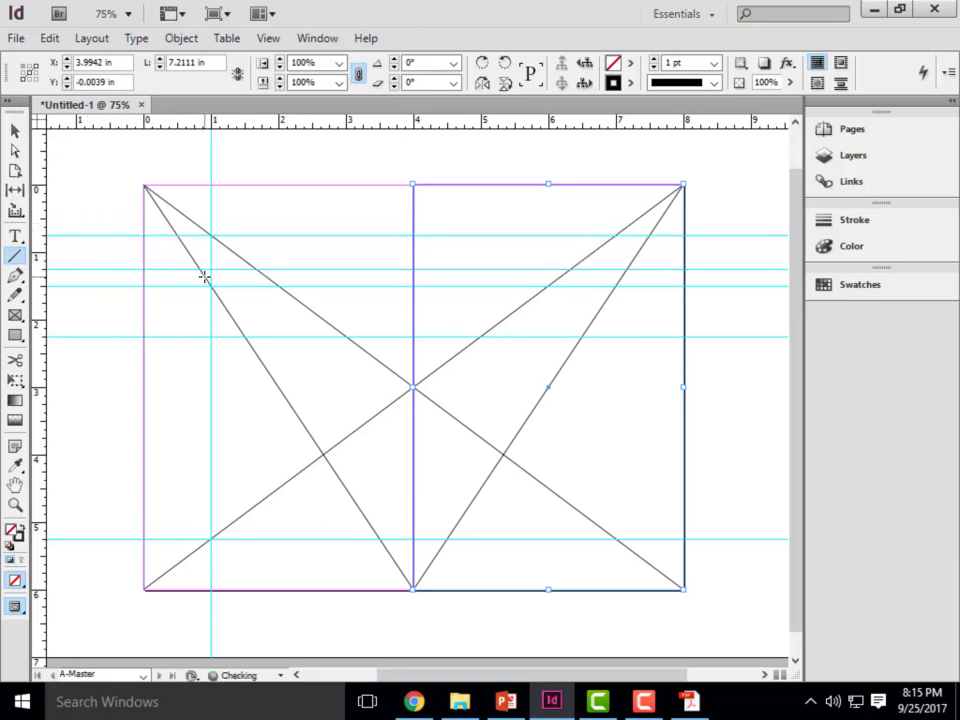
key(ctrl+z)
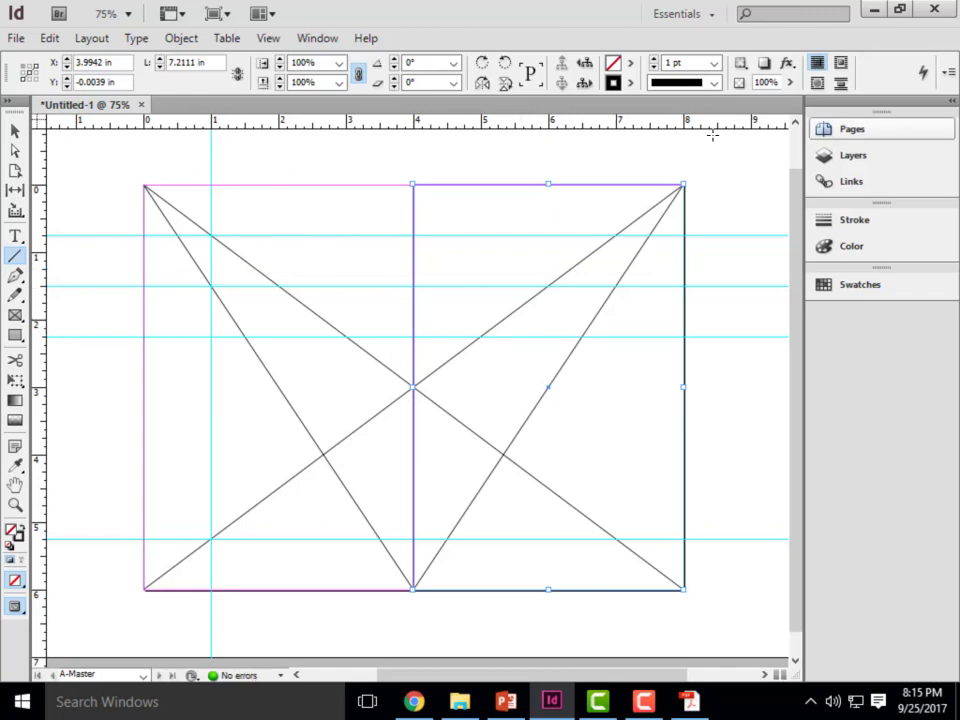
Place a vertical ruler guide spanning the right page at about 6.96 in
drag(35, 165, 614, 148)
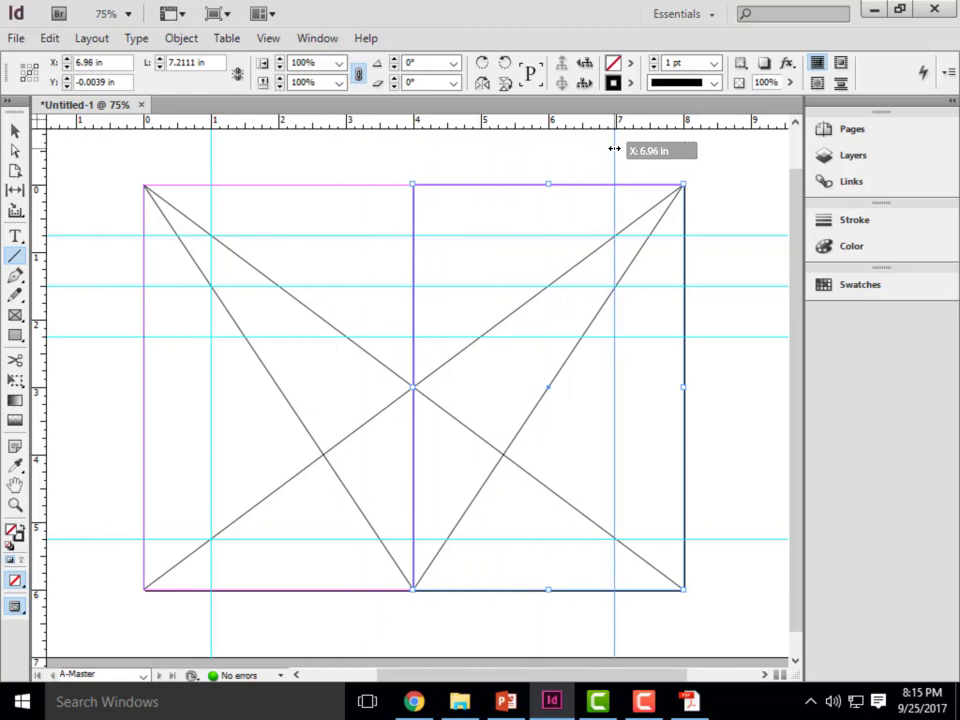
mouse_move(614, 148)
mouse_down()
mouse_move(604, 150)
mouse_move(614, 158)
mouse_up()
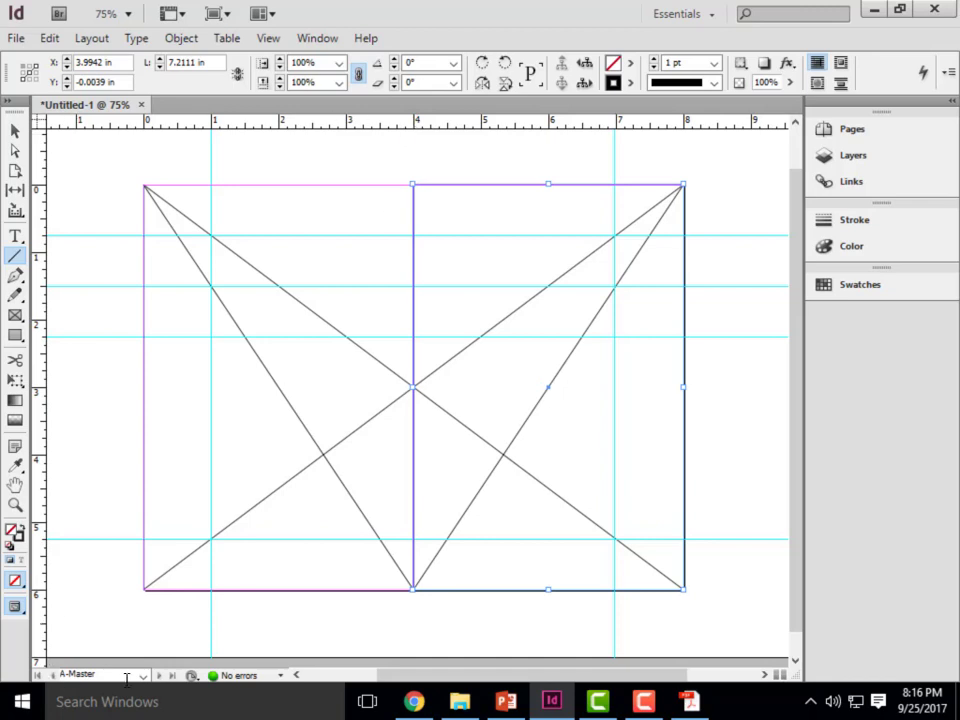
Open the Windows Calculator and position its window over the spread
click(150, 702)
text(calcu)
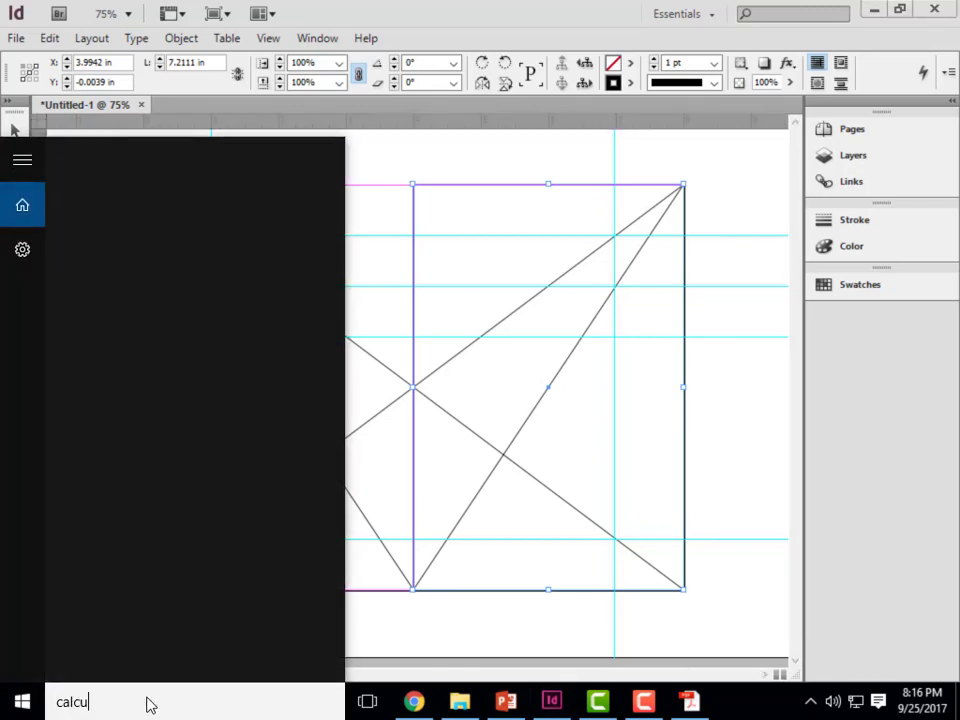
click(165, 247)
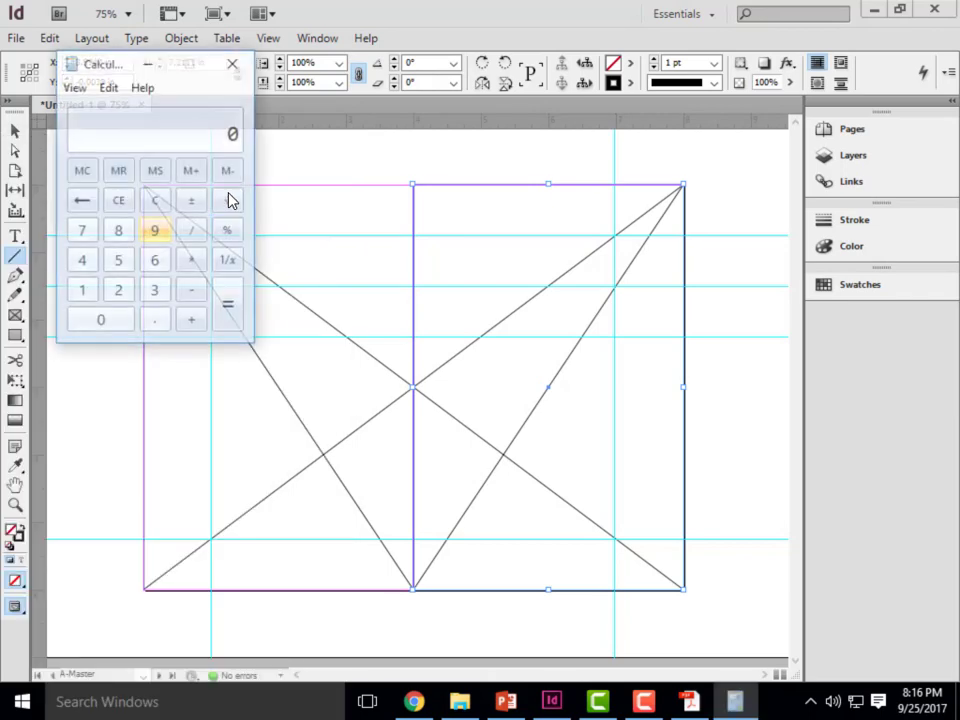
drag(103, 60, 312, 148)
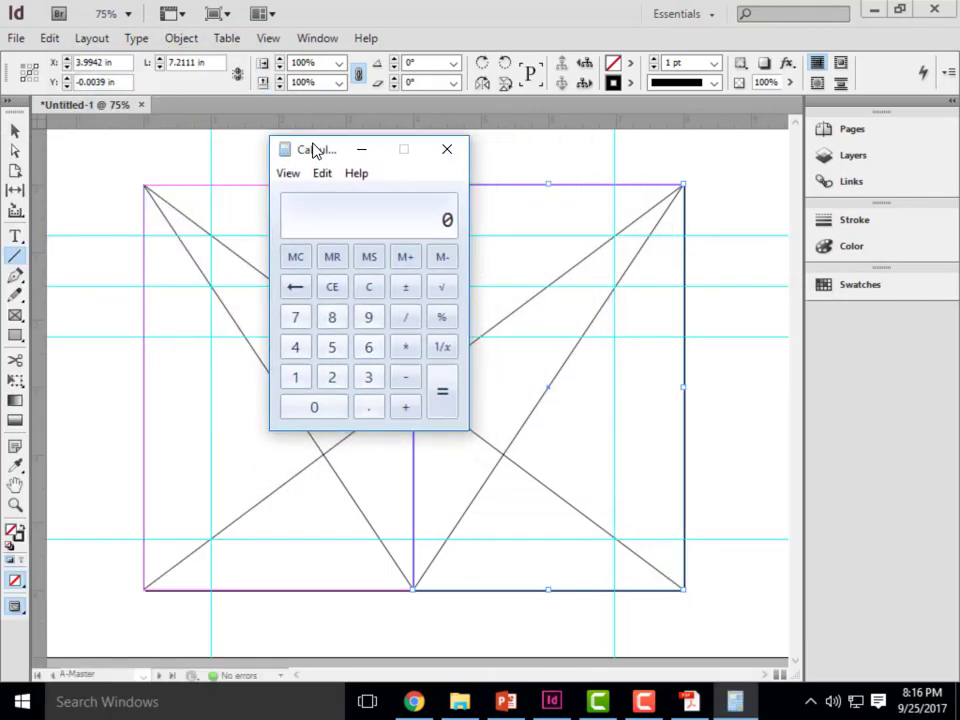
click(369, 381)
click(403, 347)
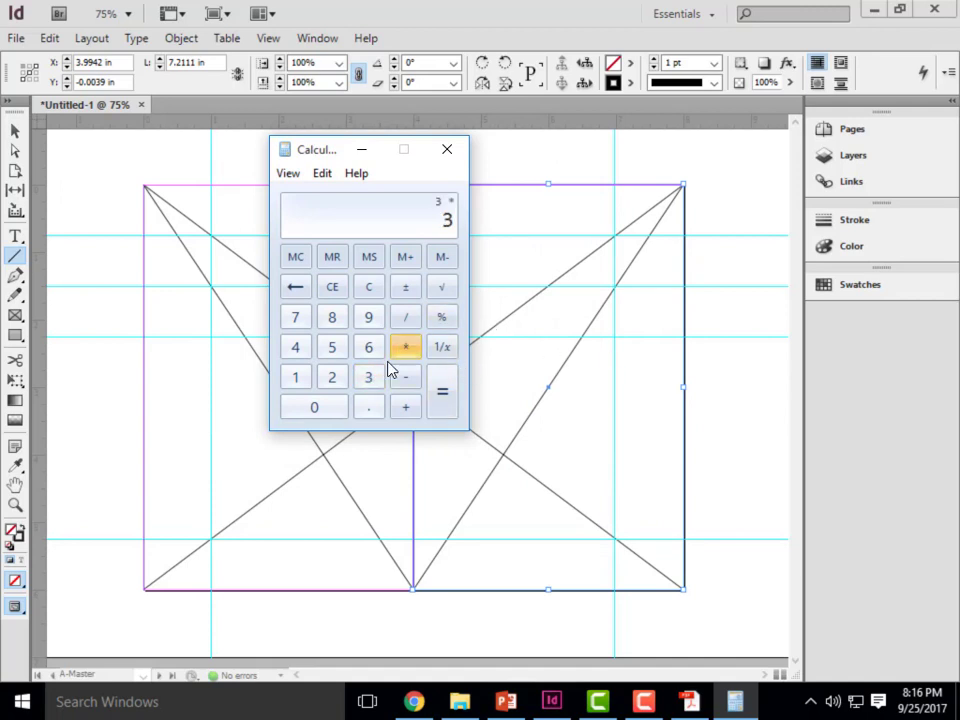
click(370, 407)
click(369, 347)
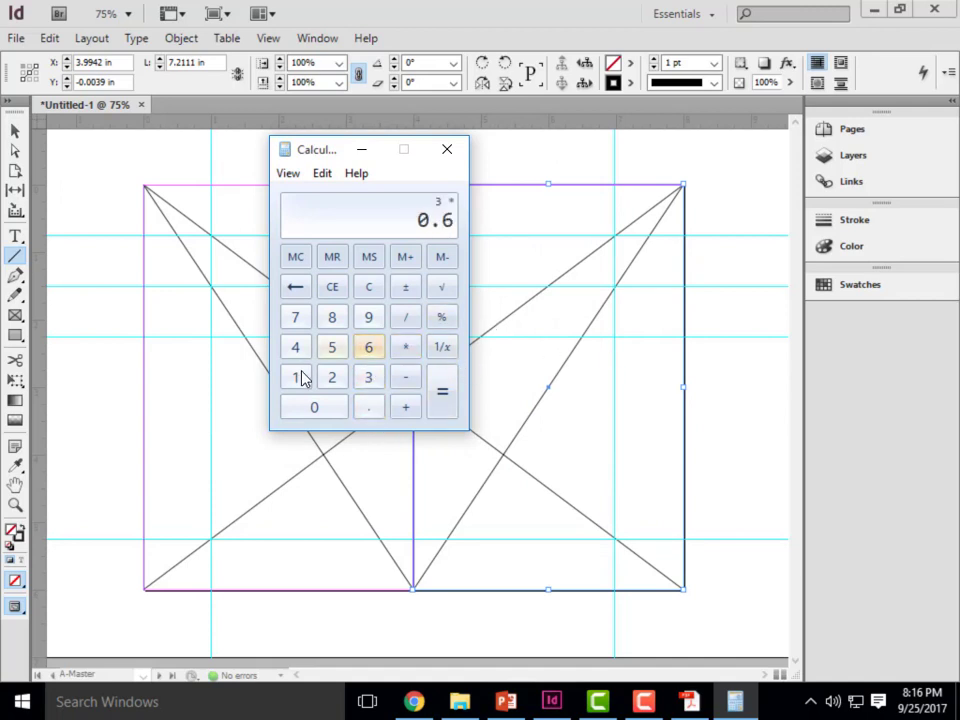
click(332, 317)
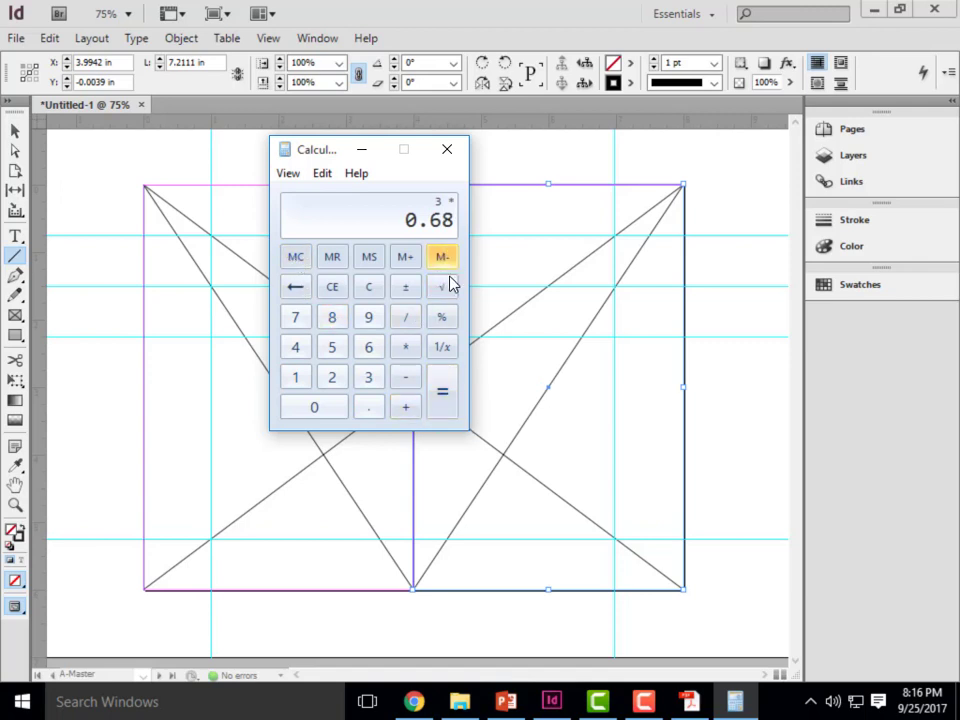
key(Escape)
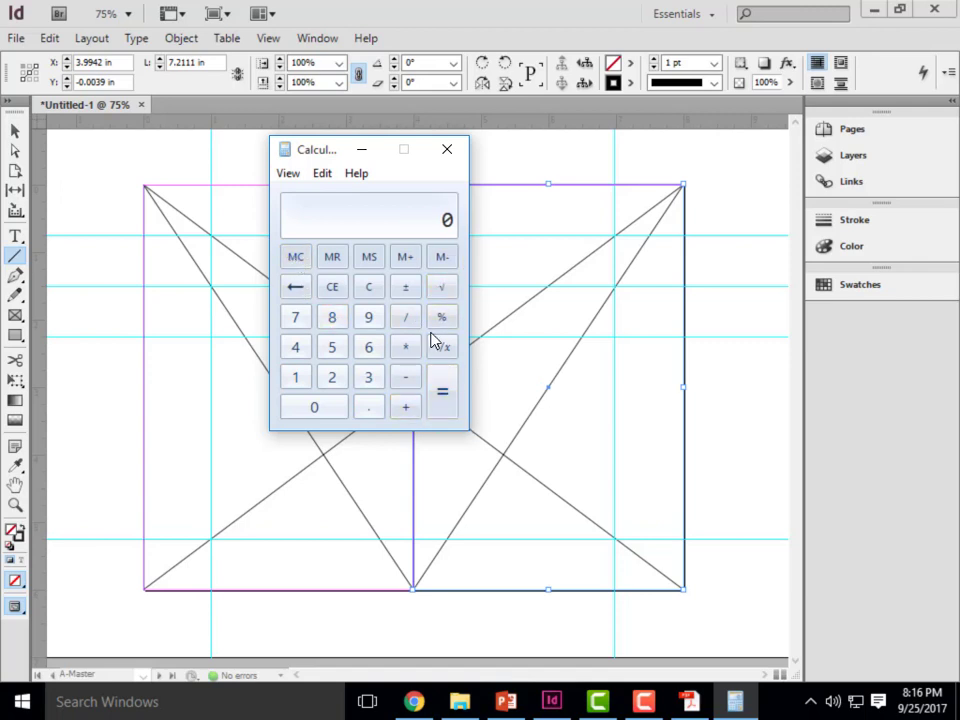
Multiply 3 by 0.618 in the Calculator to get the golden-ratio column width, and minimize it
click(370, 376)
click(403, 347)
click(366, 408)
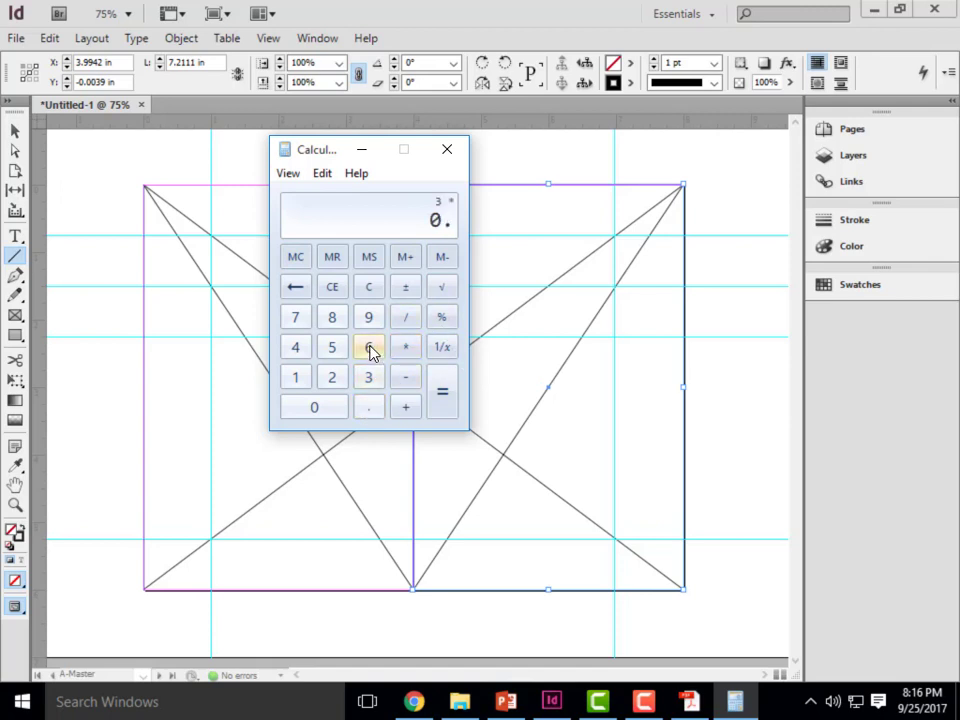
click(368, 347)
click(296, 378)
click(330, 320)
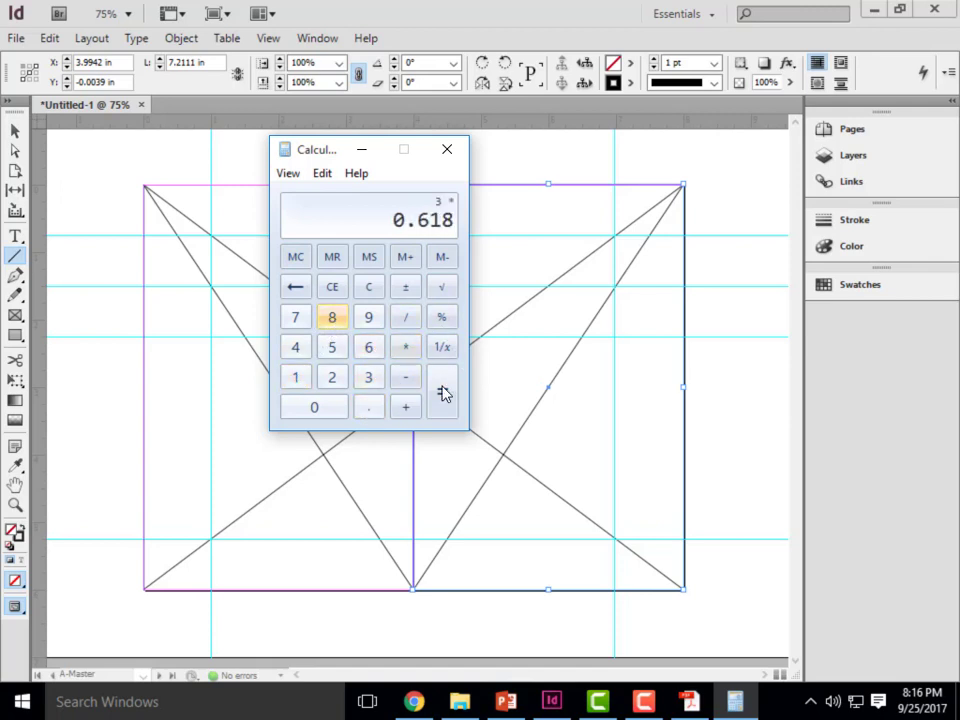
click(443, 390)
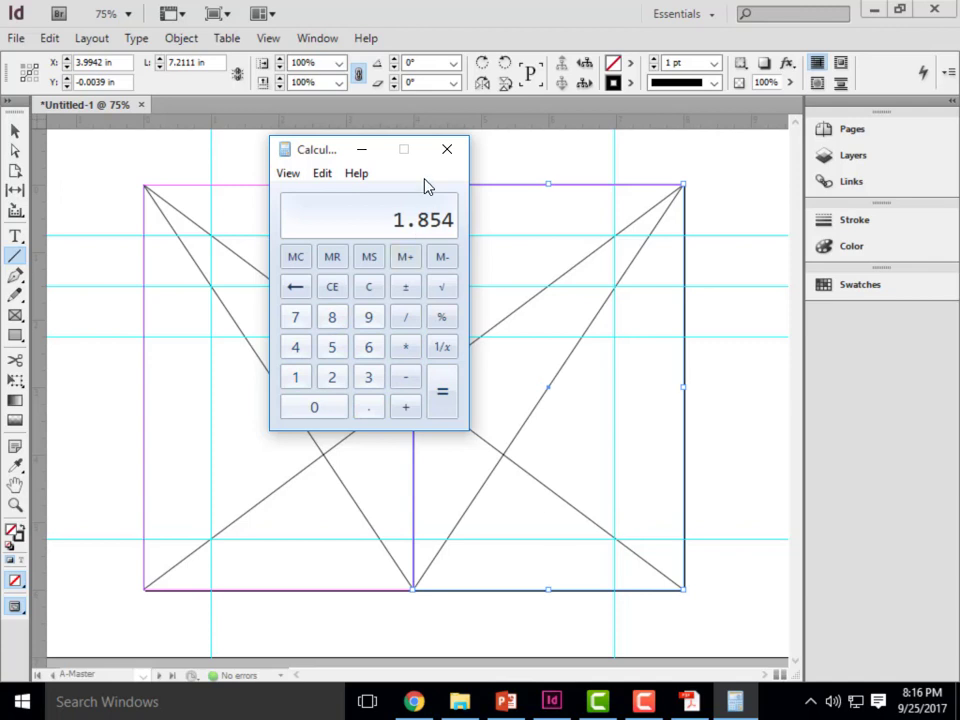
click(360, 151)
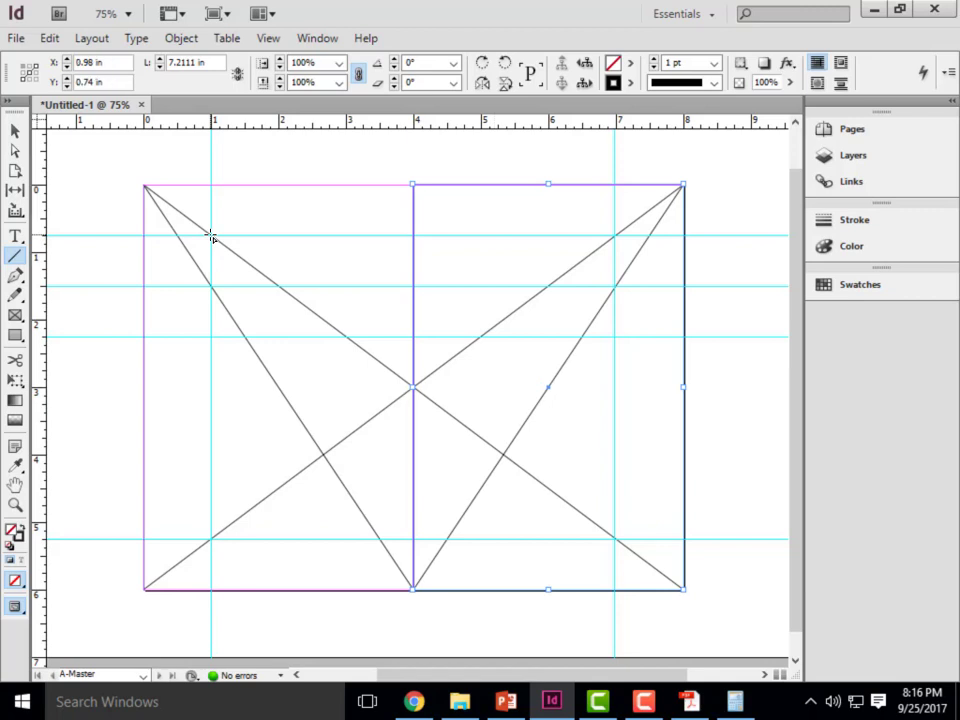
Try a horizontal line about 1.16 in long from the upper-left guide intersection on the left page, and recheck the calculated width
drag(211, 236, 290, 236)
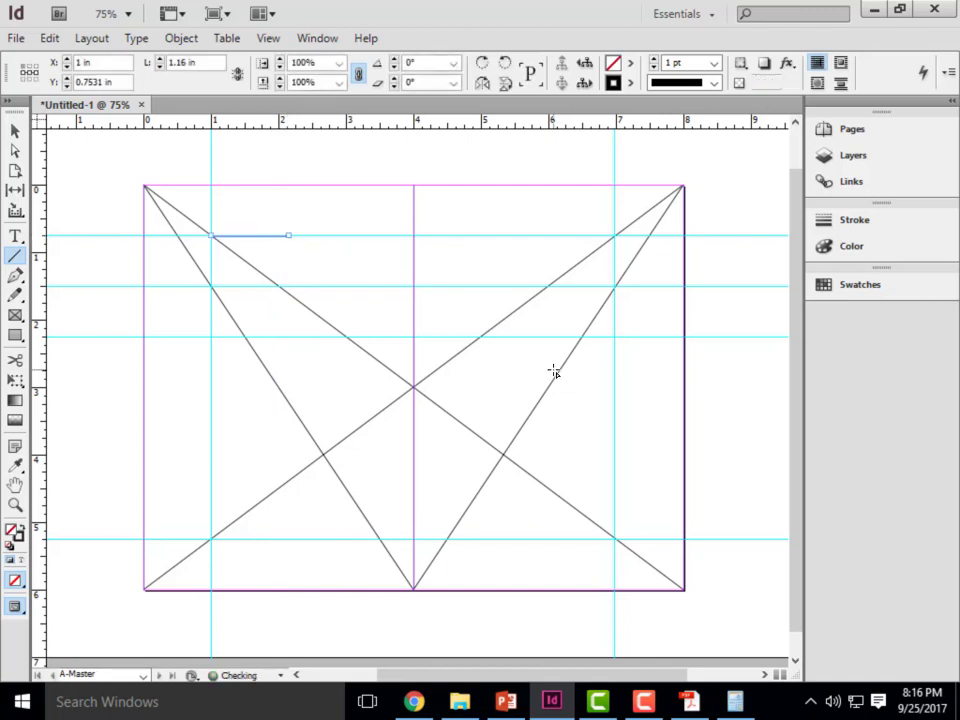
click(738, 703)
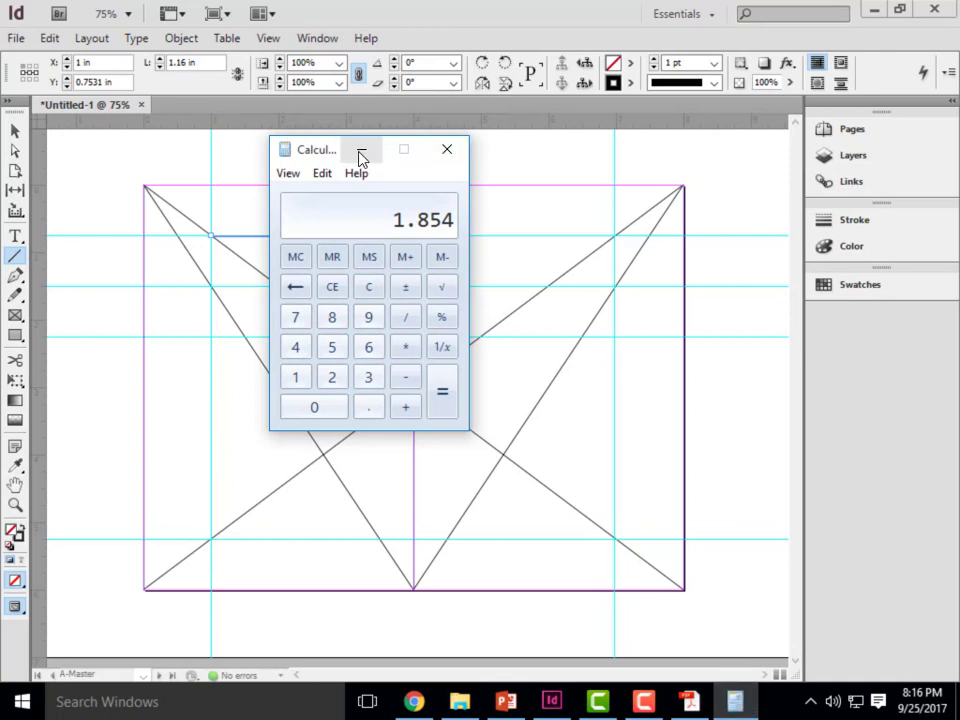
click(361, 152)
click(12, 130)
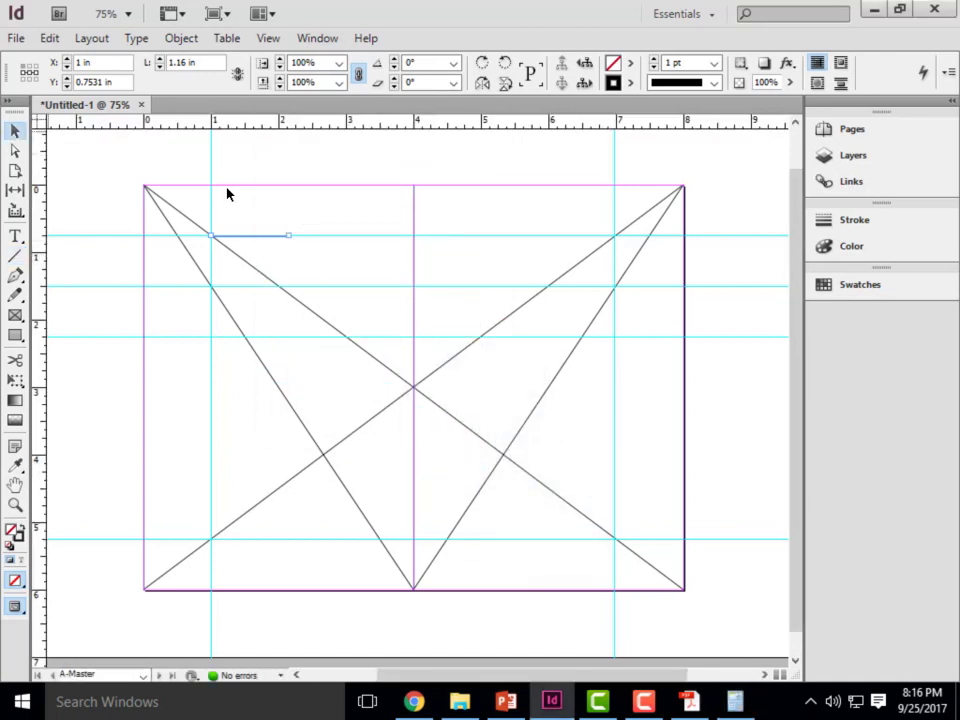
Draw a 1.875 in horizontal line from the left page's upper-left guide intersection and place a vertical spread guide at its right end
click(15, 256)
drag(211, 236, 337, 235)
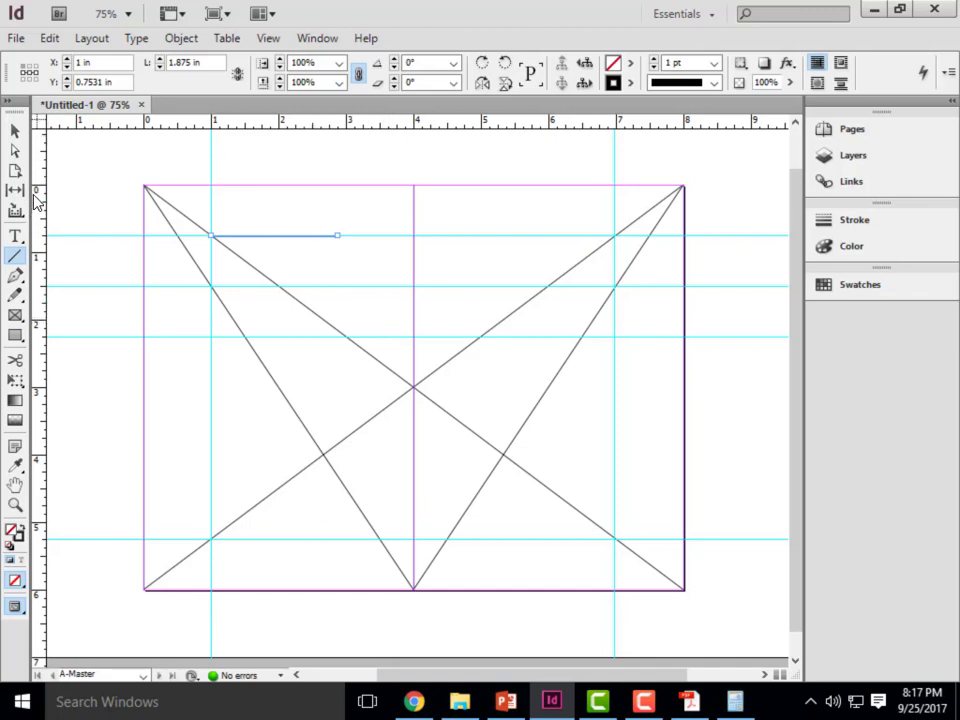
drag(35, 202, 339, 172)
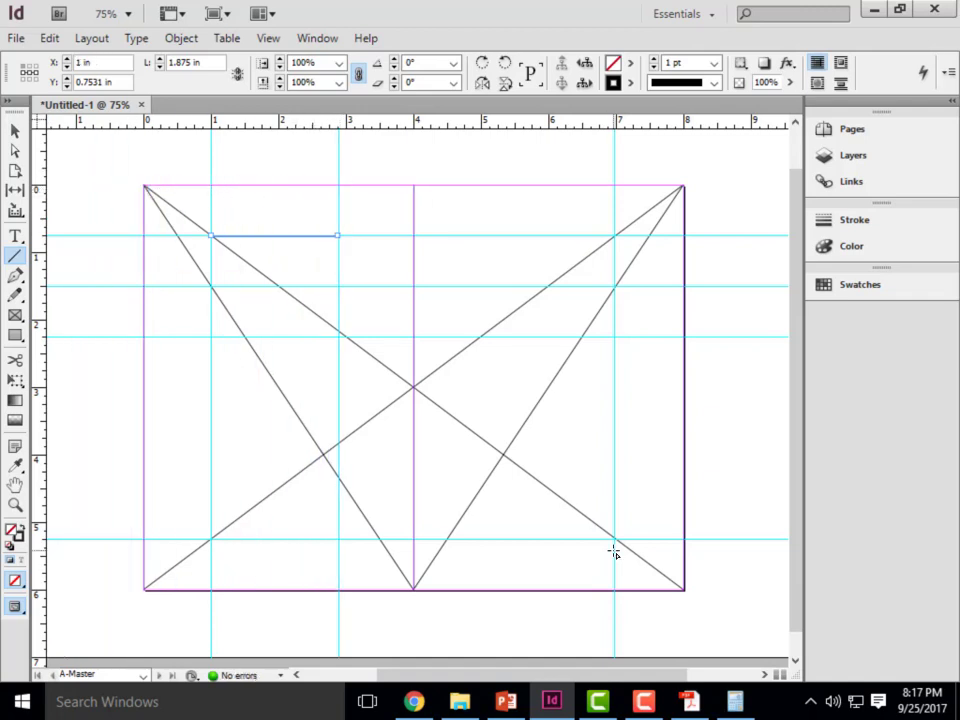
Move the 1.875 in line so it ends at the right page's outer guide, and place a vertical page guide at its left end
click(14, 130)
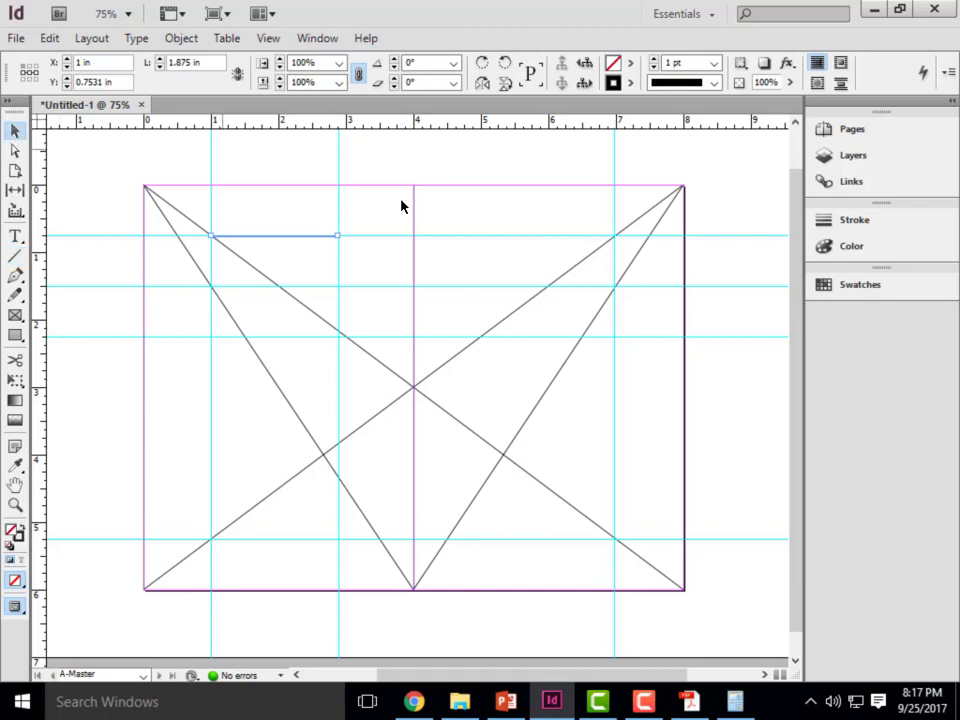
drag(291, 237, 566, 238)
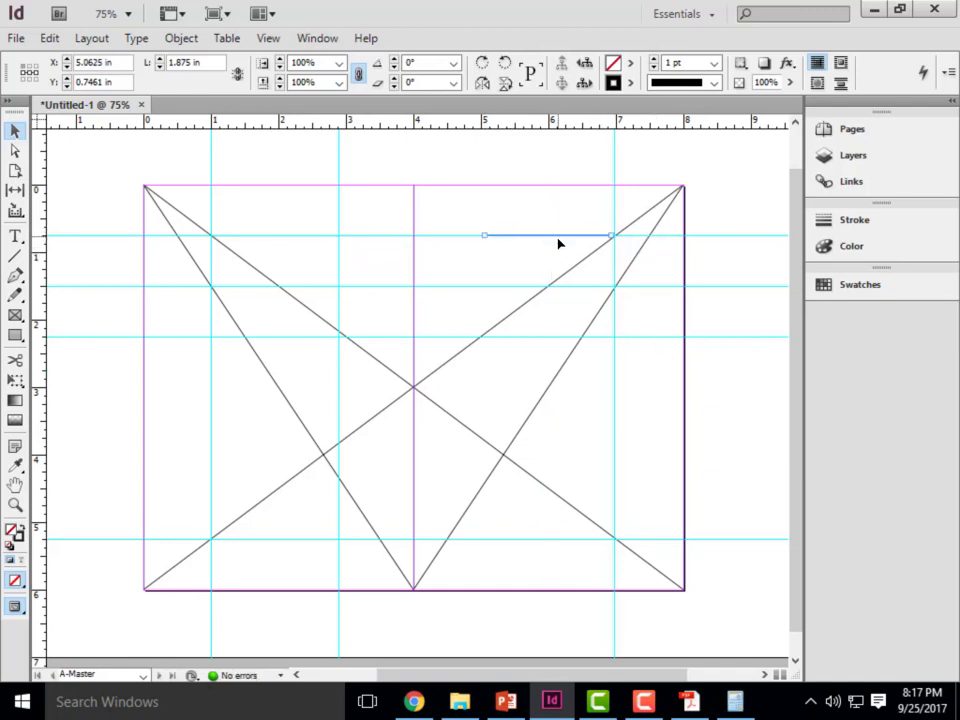
drag(560, 239, 563, 238)
click(752, 377)
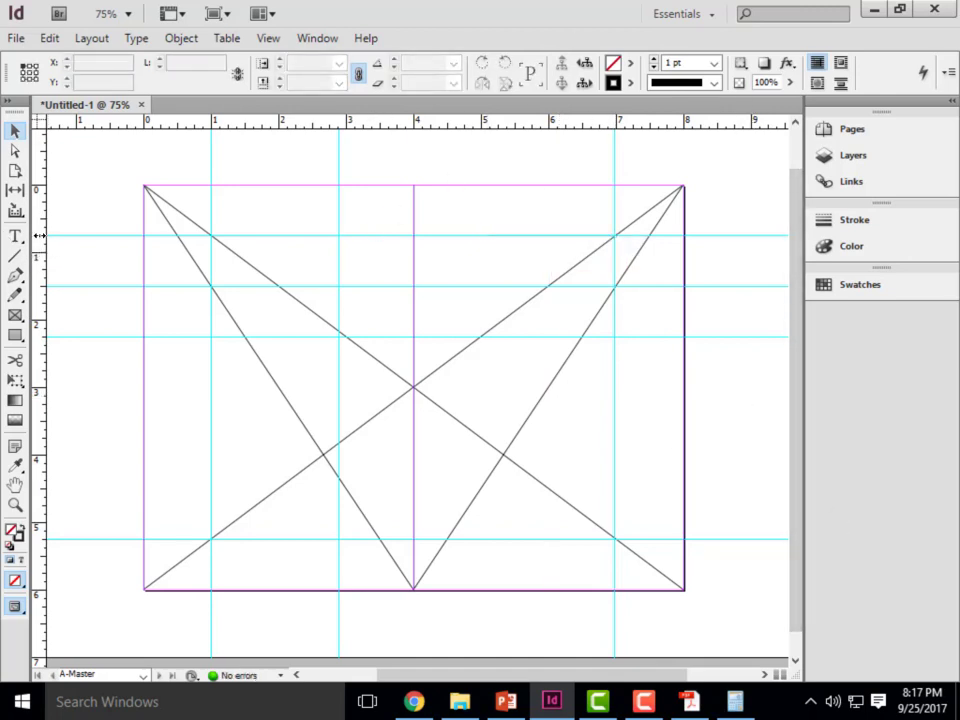
drag(30, 183, 484, 235)
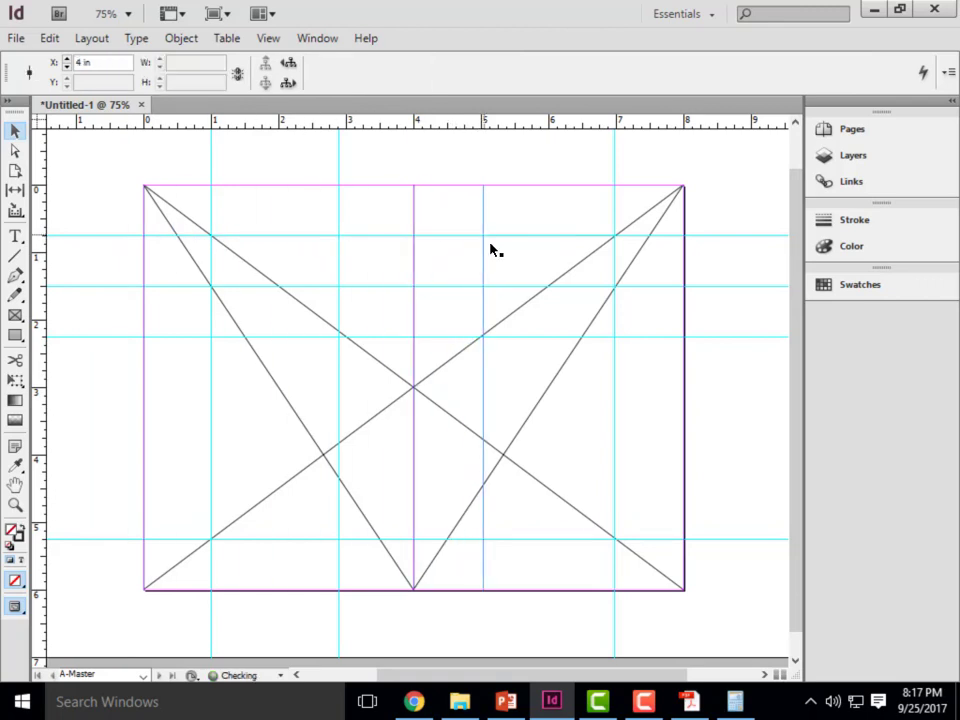
Select and delete the horizontal measuring line lying on the right page's upper guide
click(521, 243)
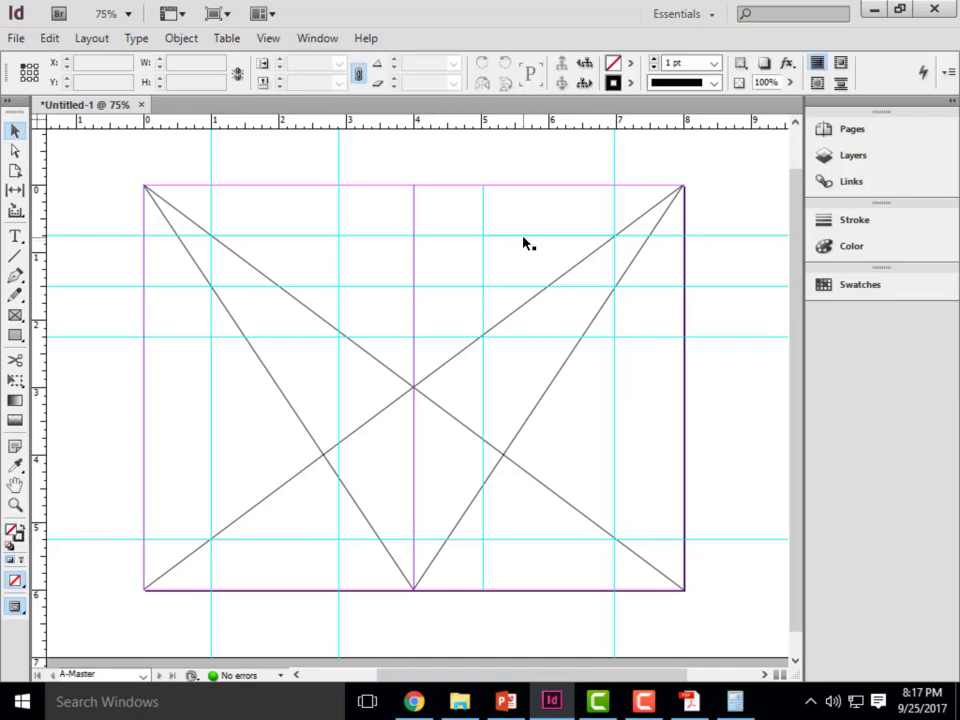
click(523, 237)
click(525, 258)
click(525, 238)
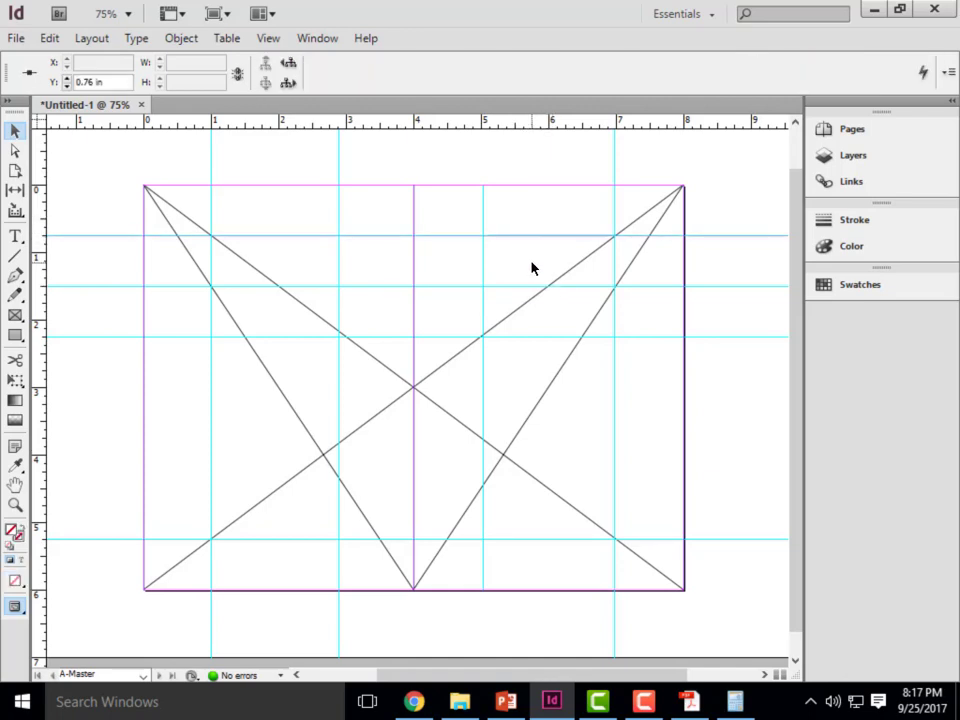
key(Delete)
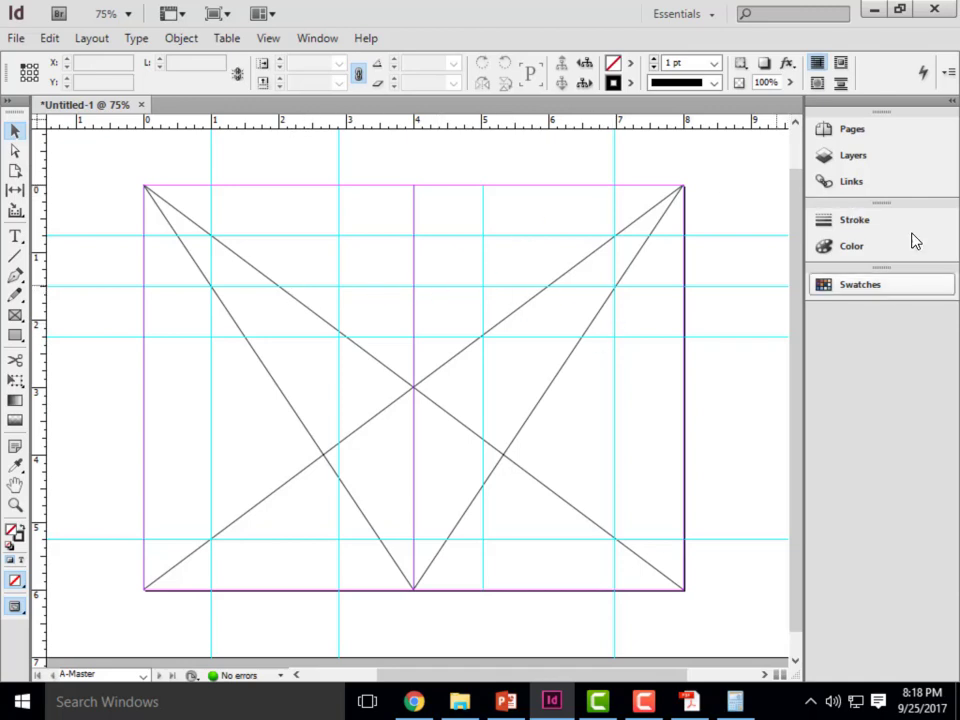
Open page 1 and the 2-3 spread to check how the master grid applies to the document pages
click(860, 138)
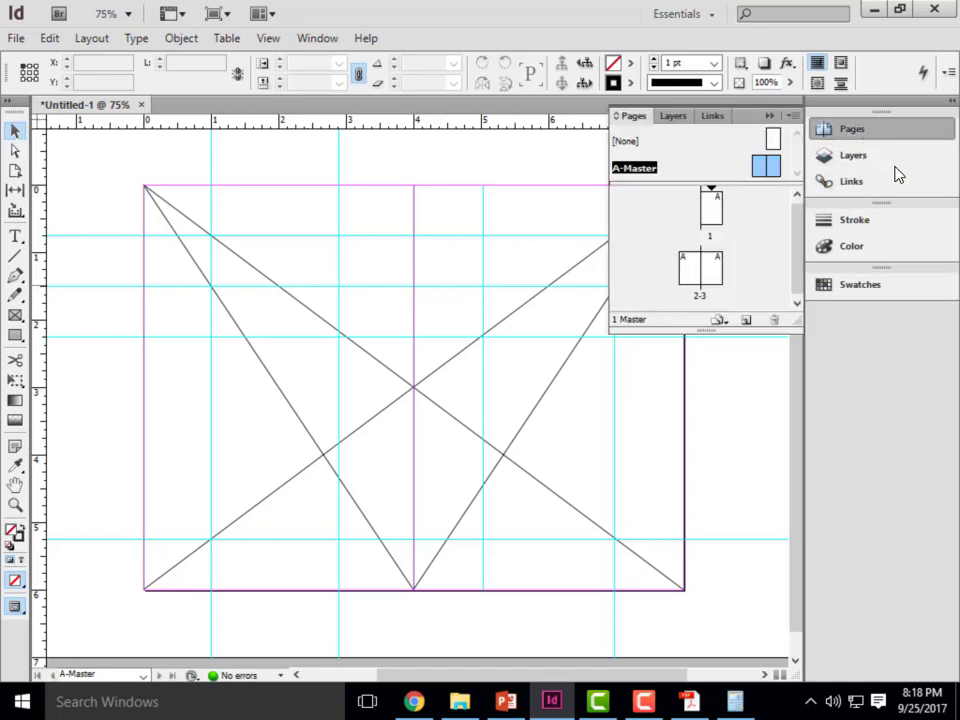
click(711, 272)
double_click(711, 276)
double_click(712, 205)
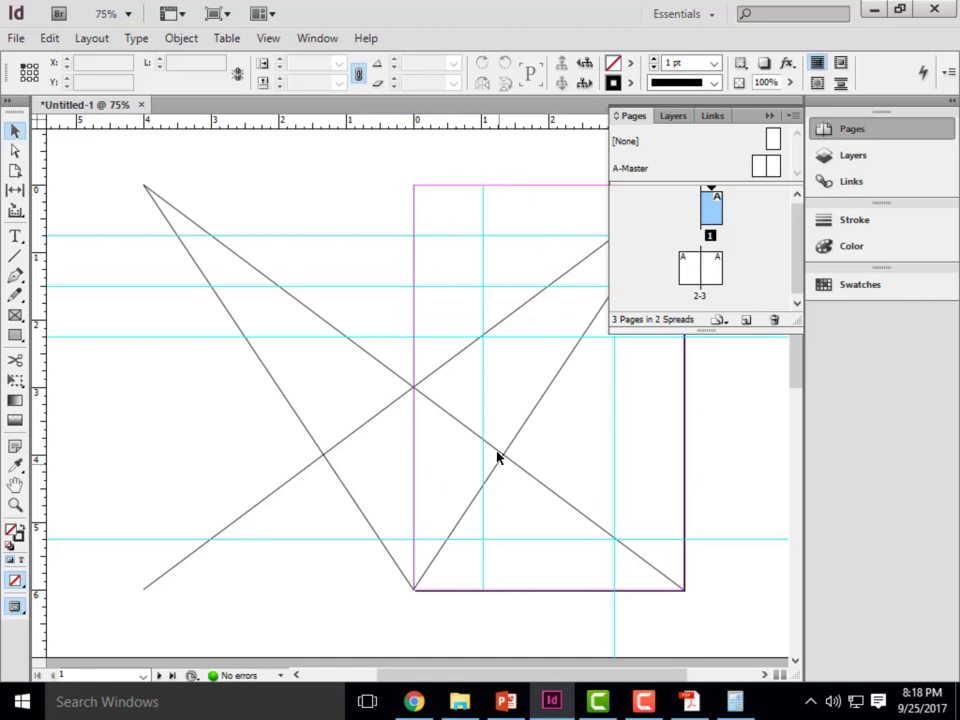
double_click(698, 278)
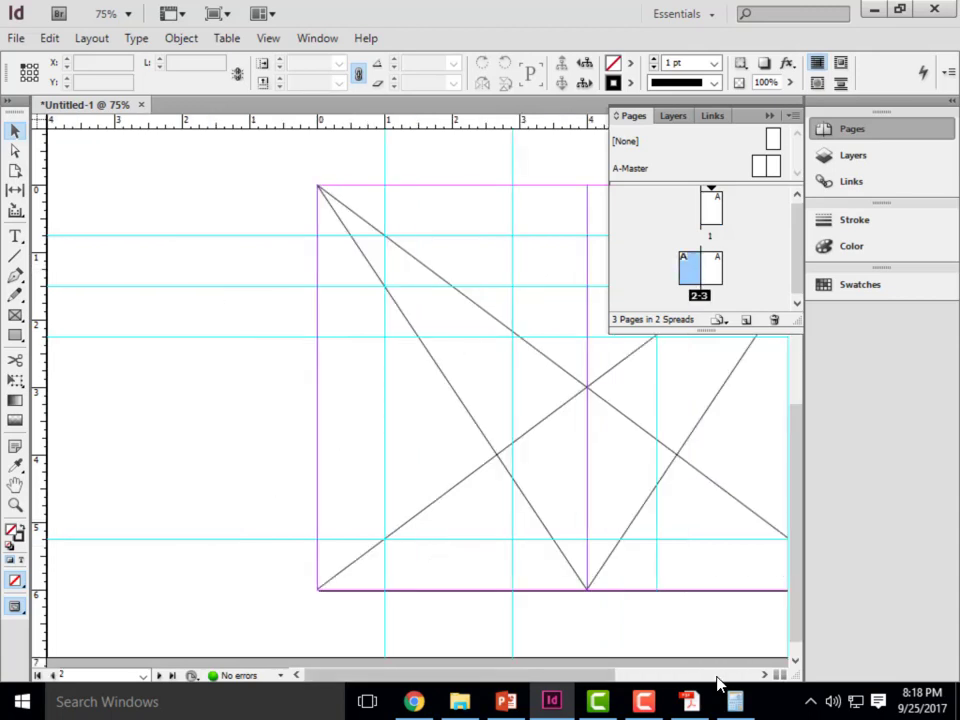
drag(452, 677, 543, 680)
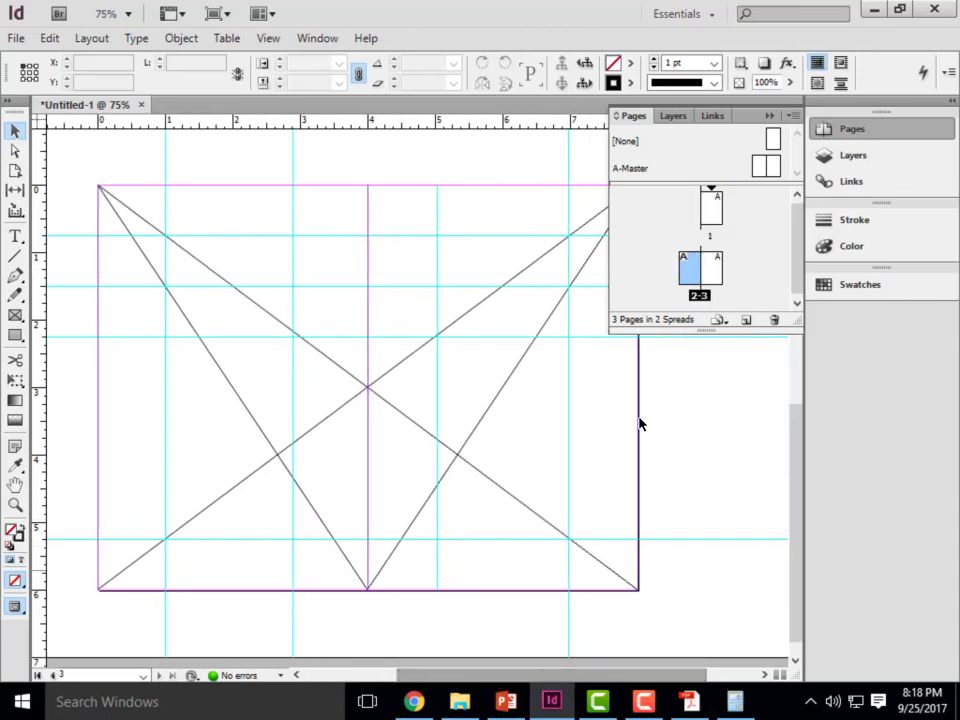
Add two new pages after the 2-3 spread, based on A-Master
click(746, 319)
click(746, 319)
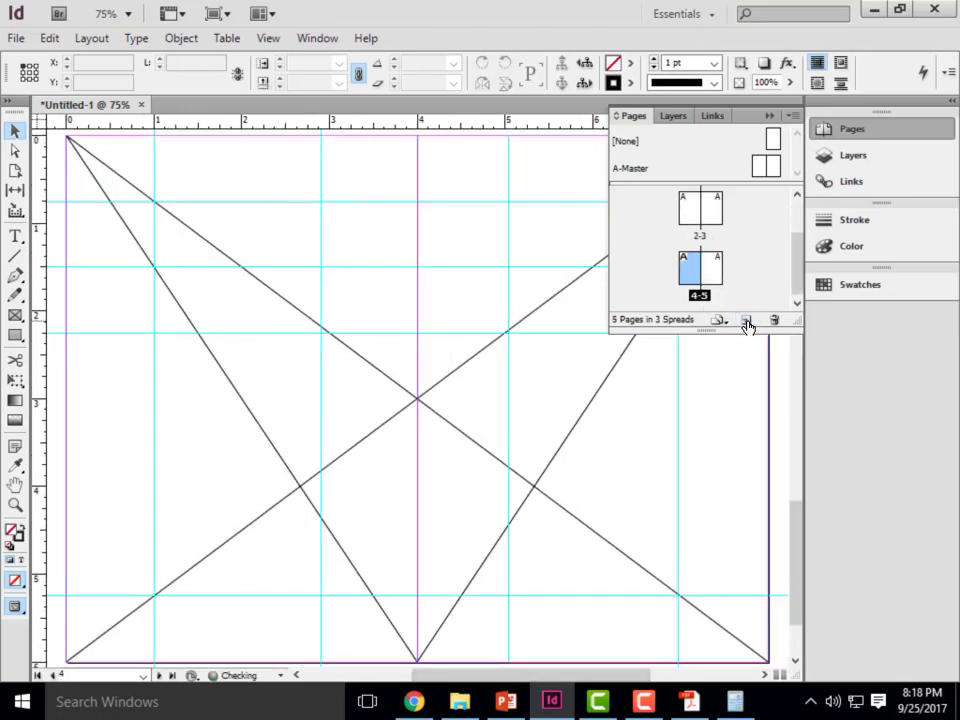
Look over the 2-3 and 4-5 spreads together, and open the A-Master spread
alt+scroll(379, 420, down, 1)
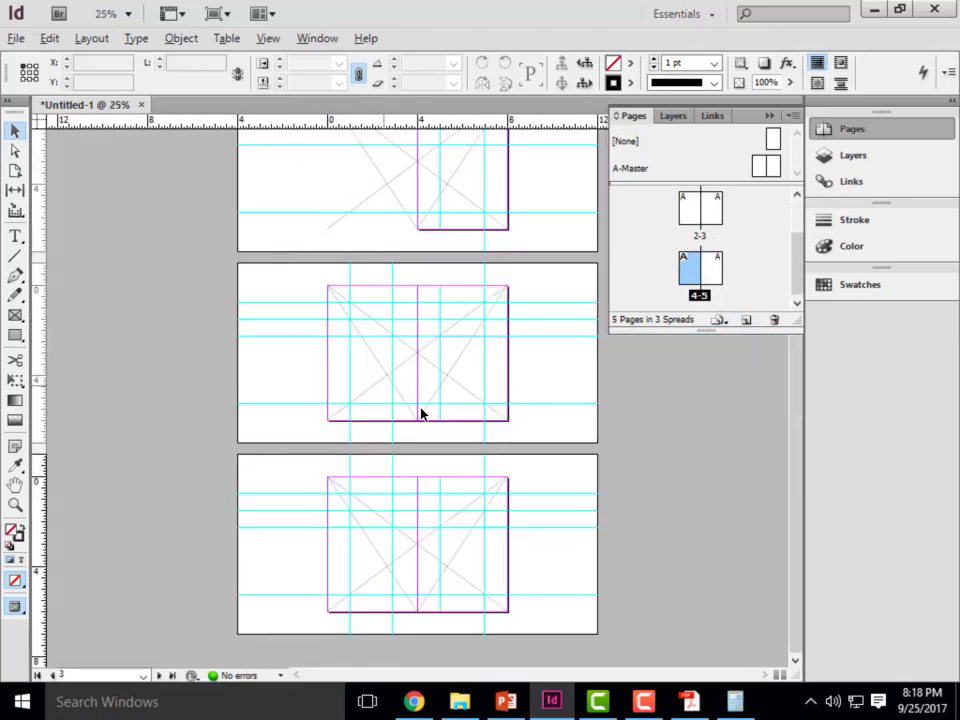
alt+scroll(420, 412, down, 1)
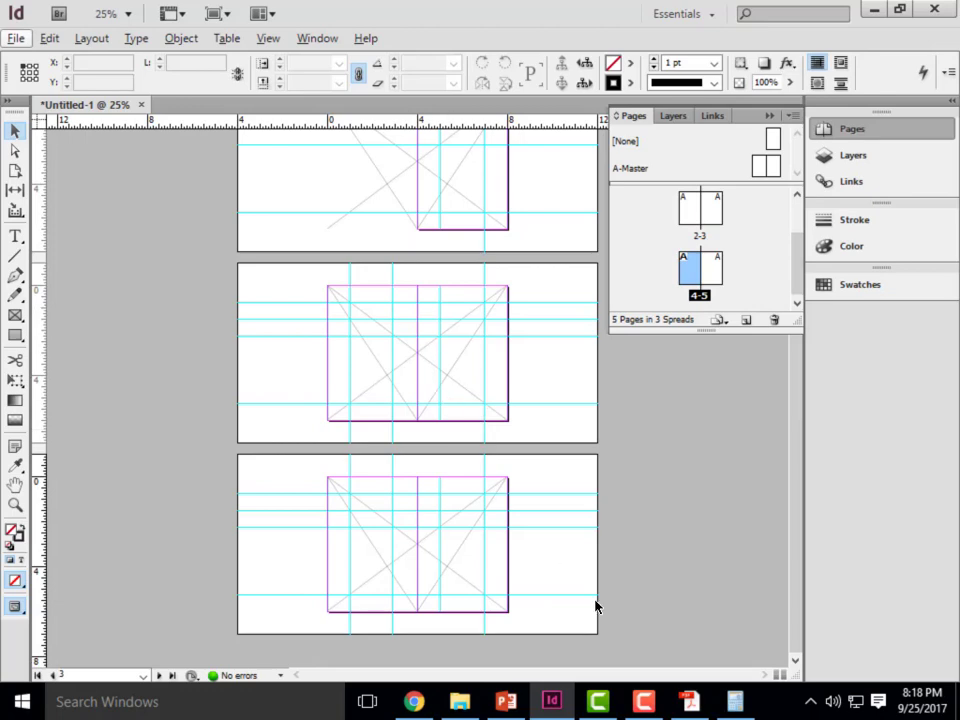
mouse_move(686, 709)
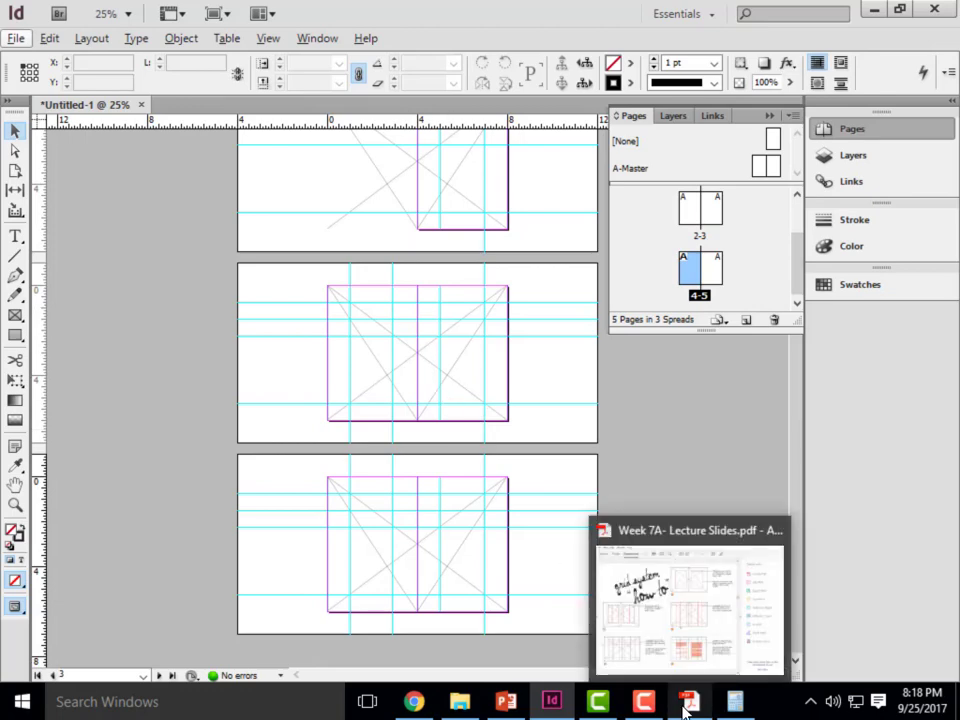
double_click(758, 172)
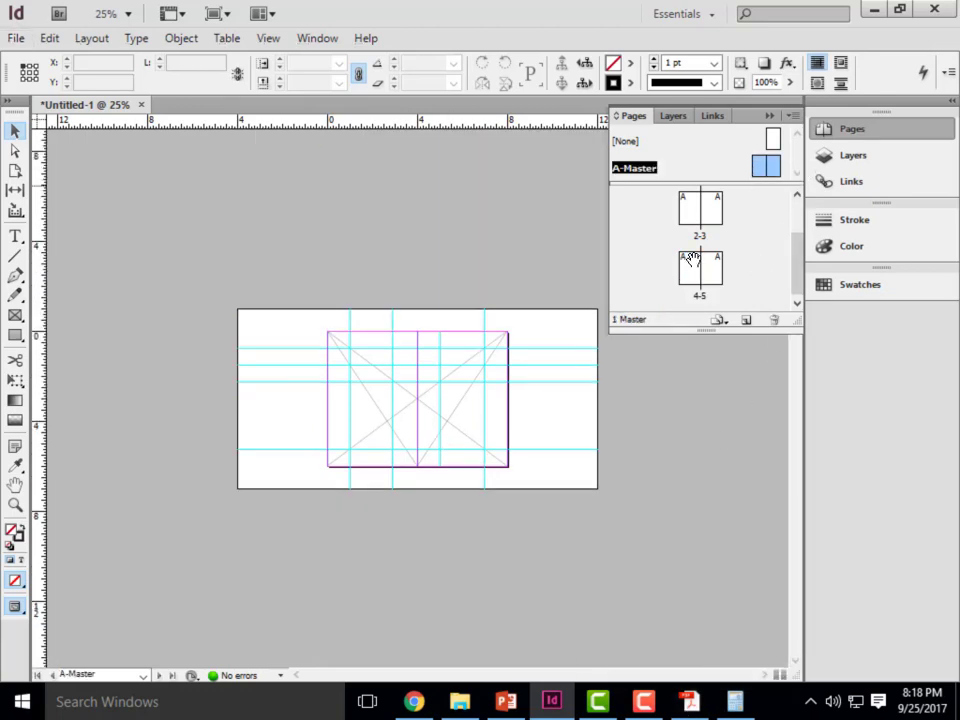
scroll(397, 455, up, 3)
scroll(399, 437, down, 1)
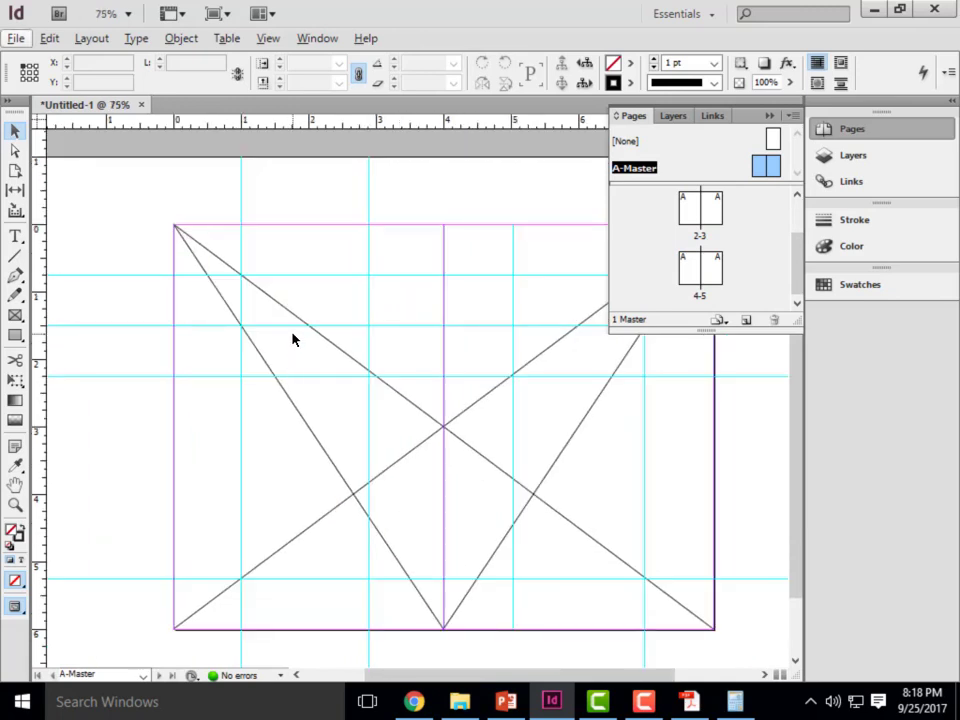
scroll(293, 340, down, 1)
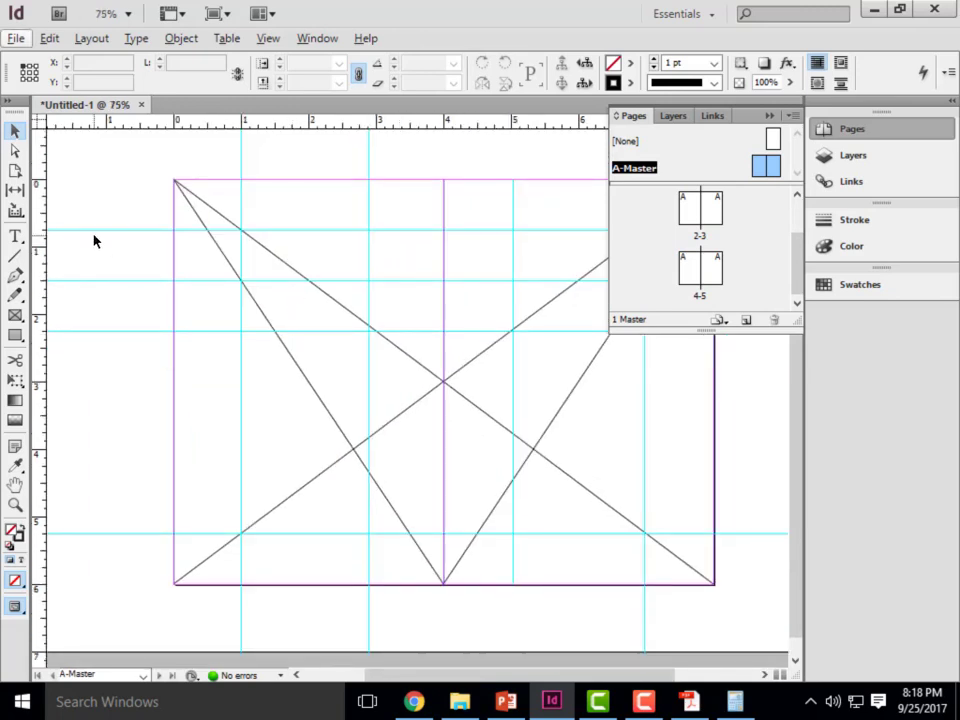
Draw an 8 x 0.65 in rectangle across the master spread, resting on the lowest horizontal guide, and fill it with yellow (C=0 M=0 Y=100 K=0)
click(15, 335)
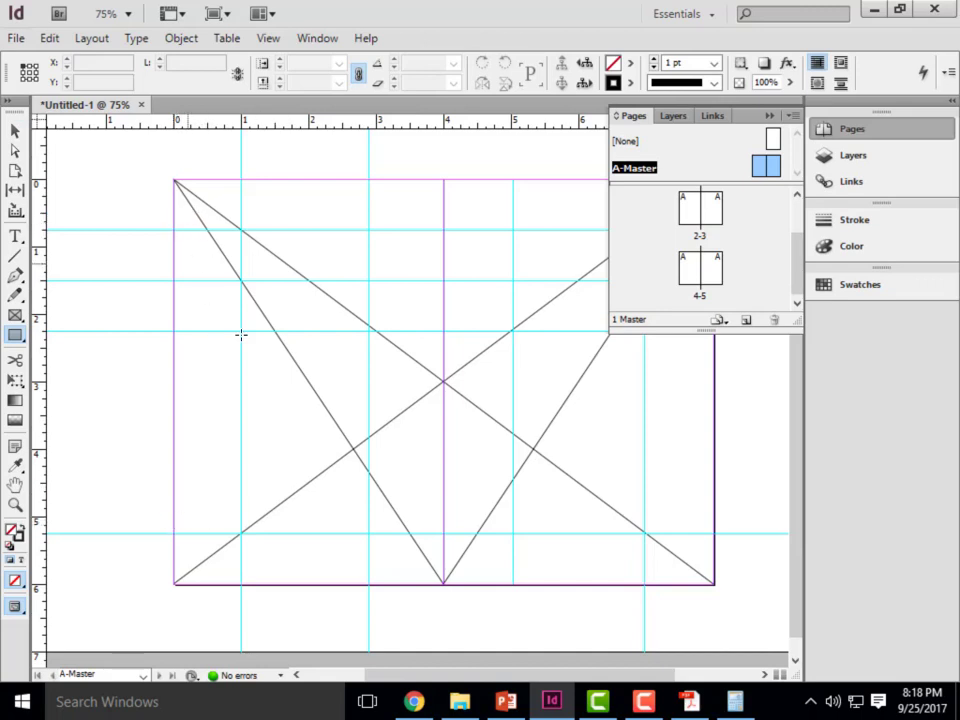
drag(174, 533, 715, 489)
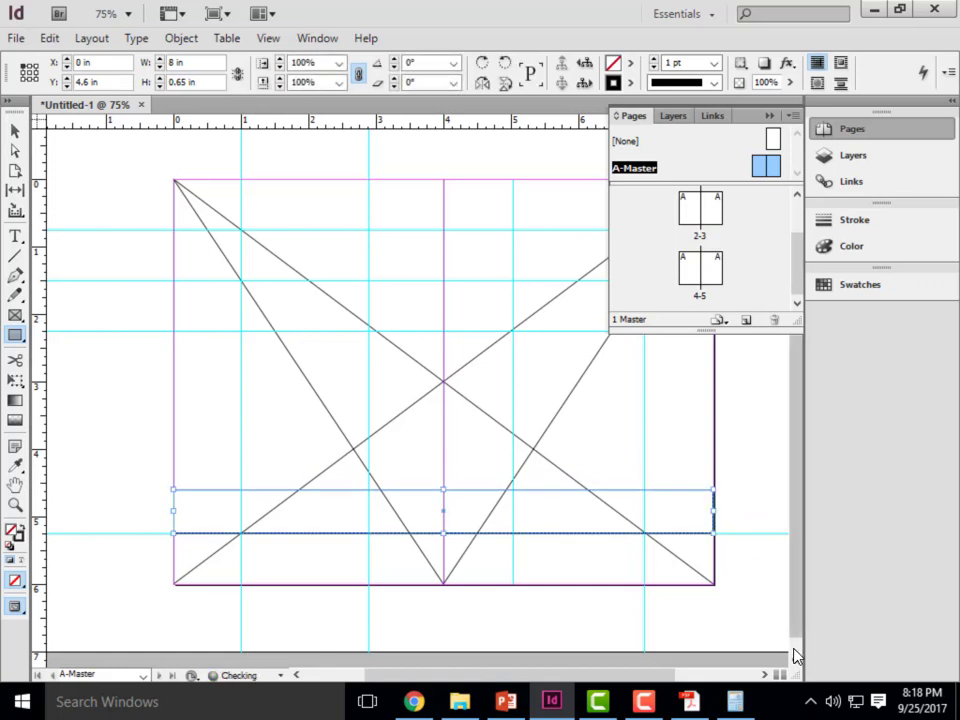
click(630, 63)
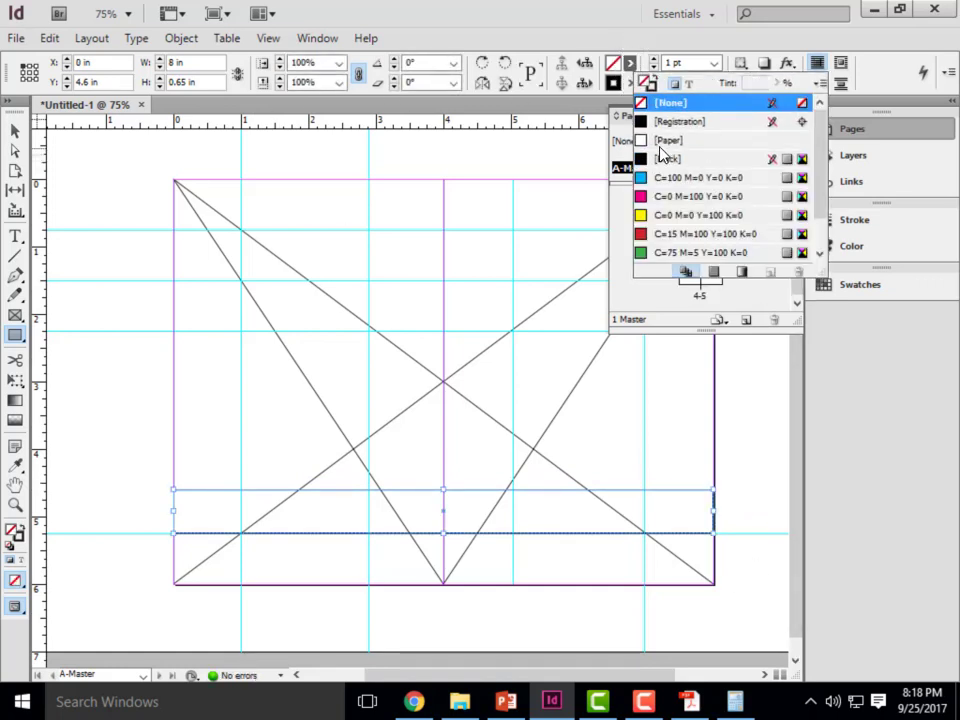
click(664, 215)
click(14, 131)
click(609, 288)
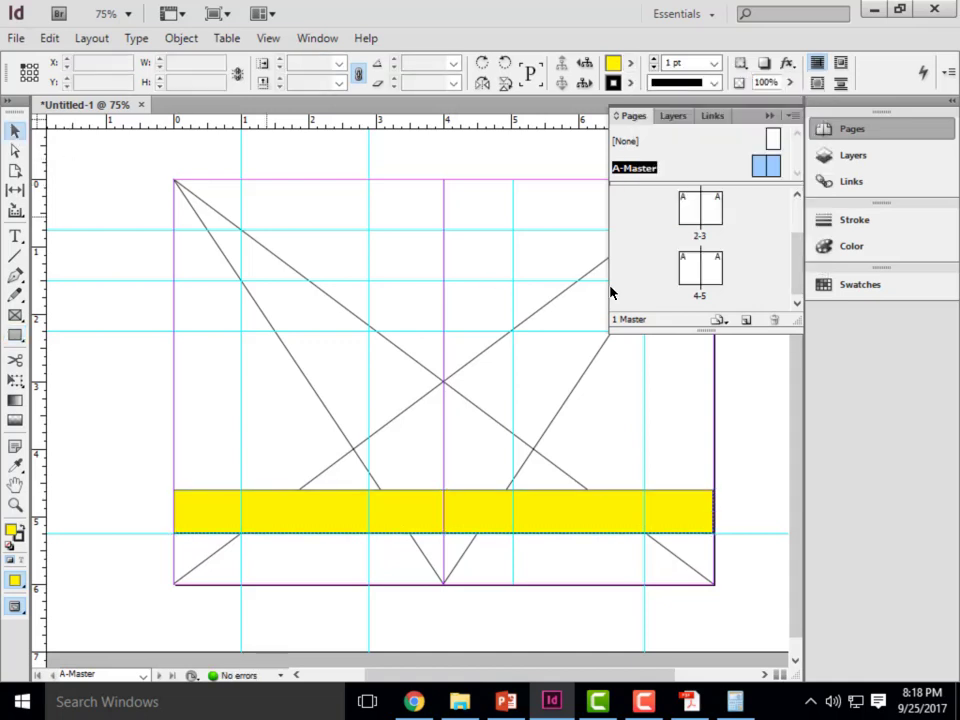
Check the yellow bar on the 2-3 spread, and delete it from the A-Master spread
double_click(688, 210)
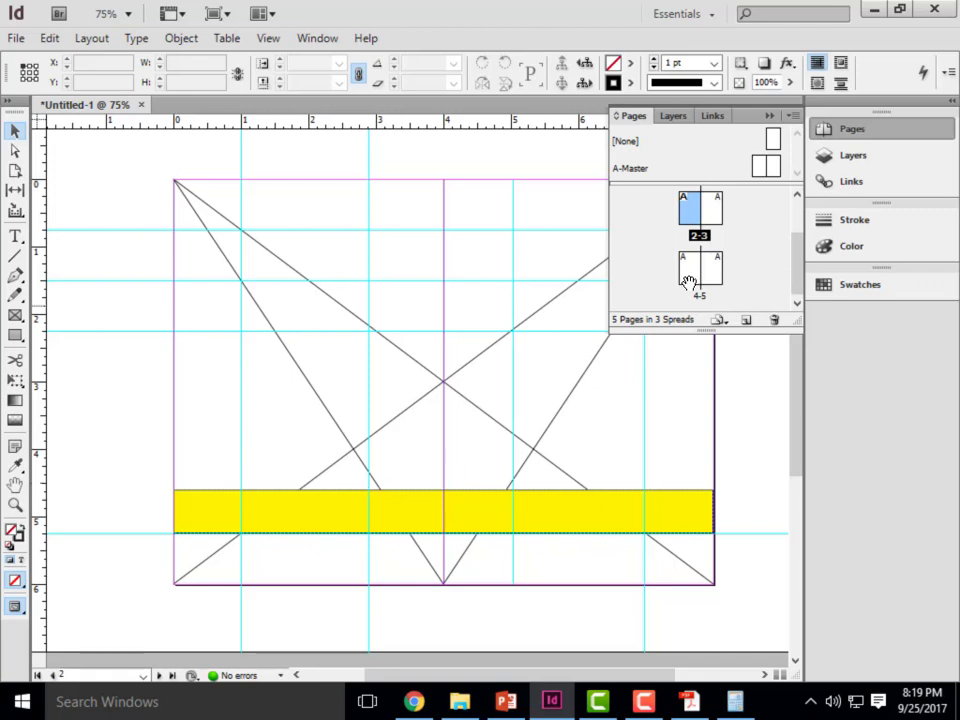
click(761, 168)
double_click(761, 168)
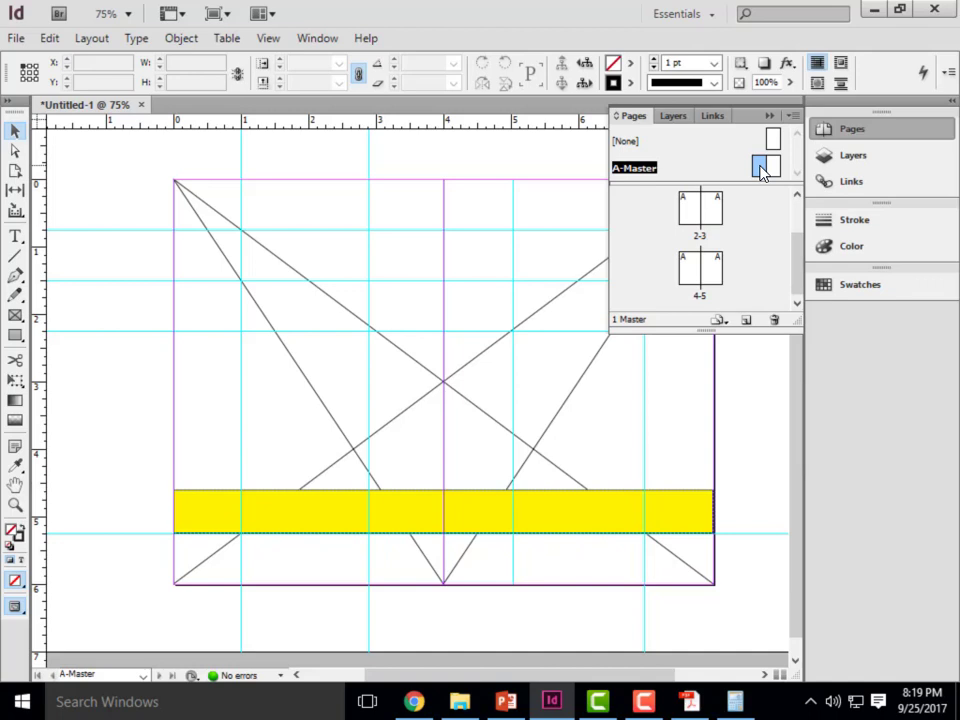
click(300, 514)
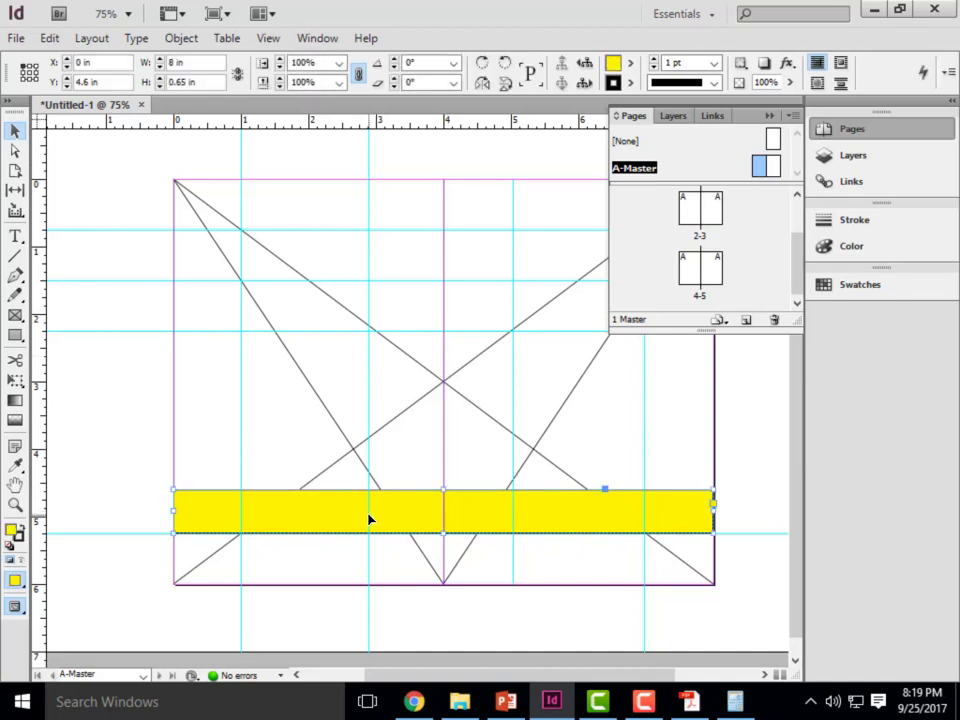
key(Delete)
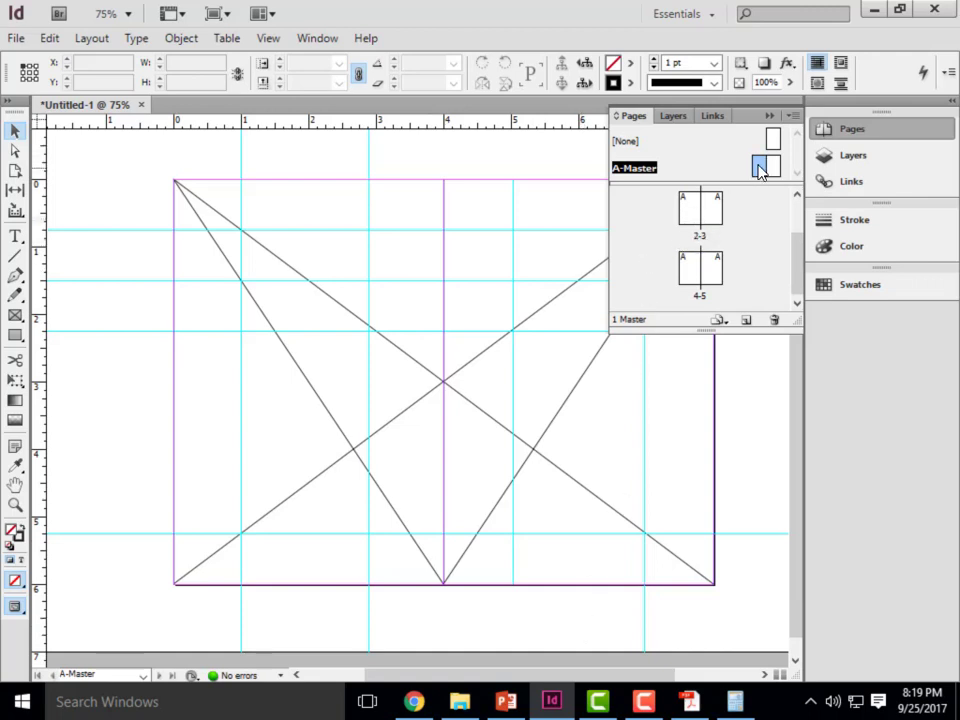
Apply A-Master to page 2 and bring the whole 2-3 spread into view
drag(760, 178, 695, 218)
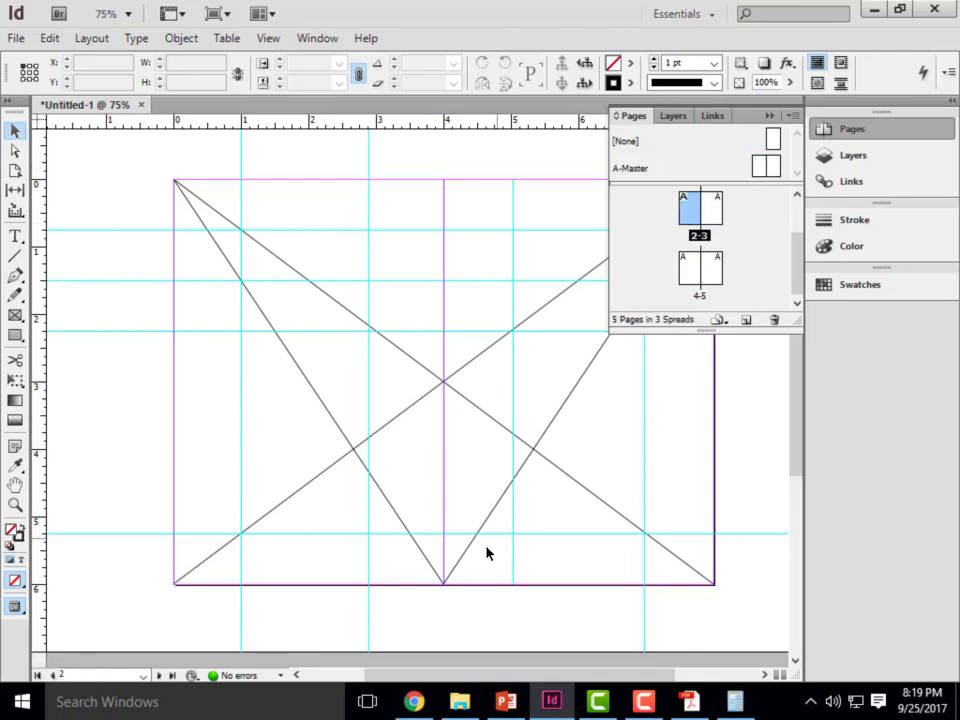
drag(381, 662, 414, 663)
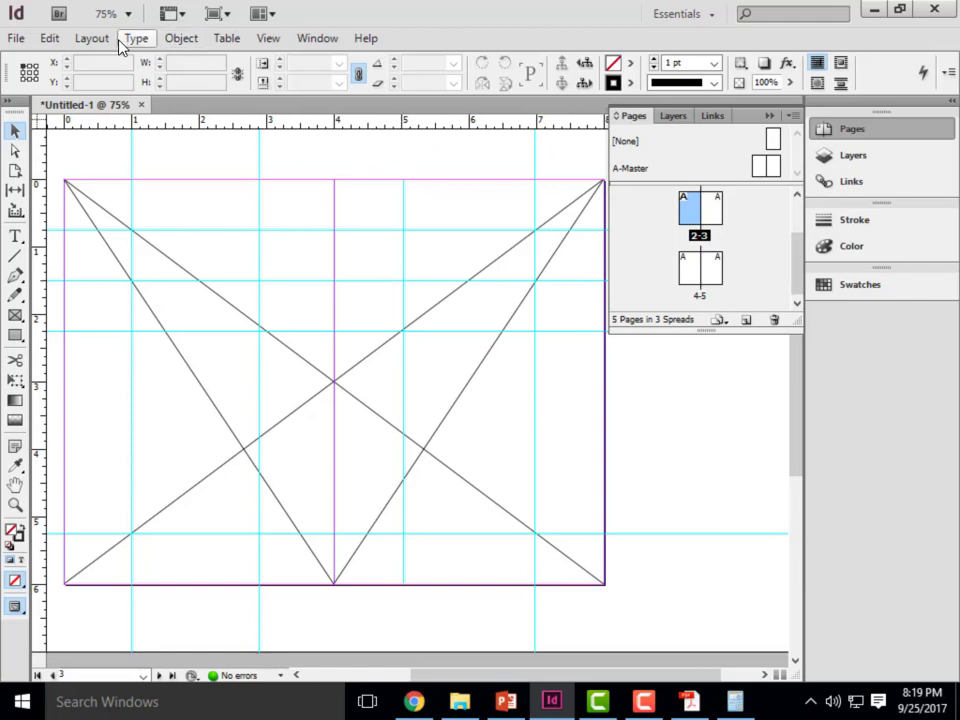
View the 2-3 spread in Preview screen mode without guides, and return to Normal mode
click(272, 42)
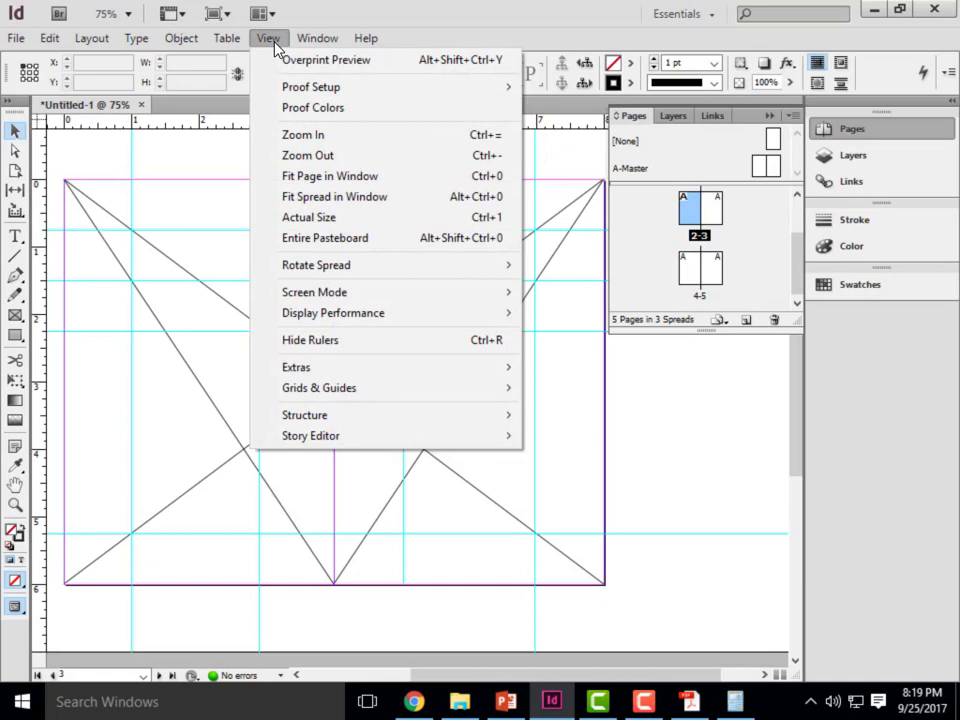
mouse_move(336, 300)
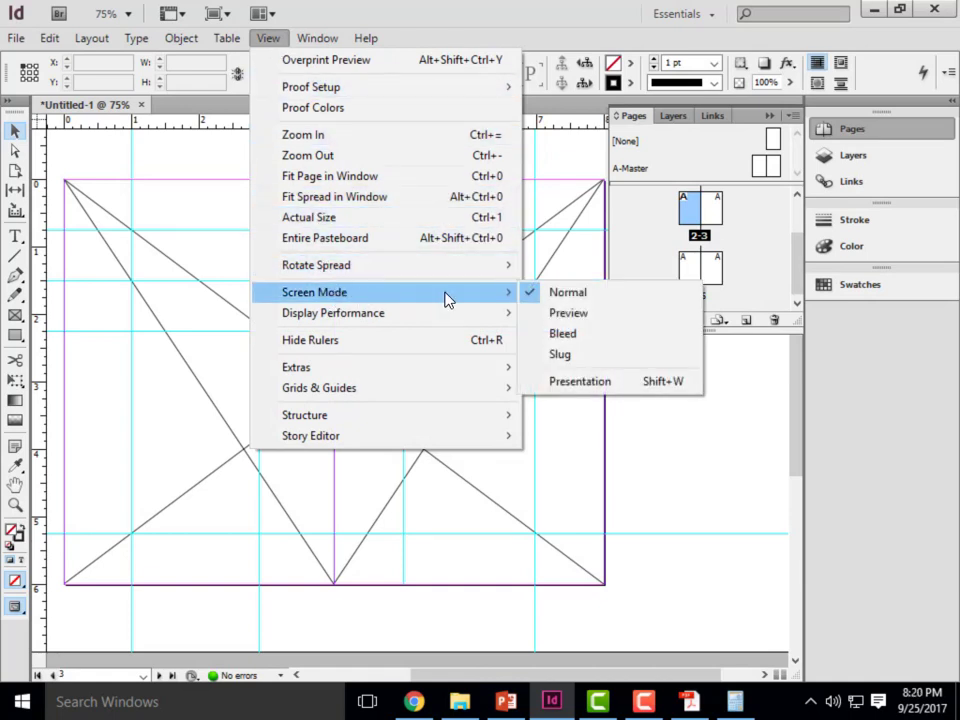
click(589, 314)
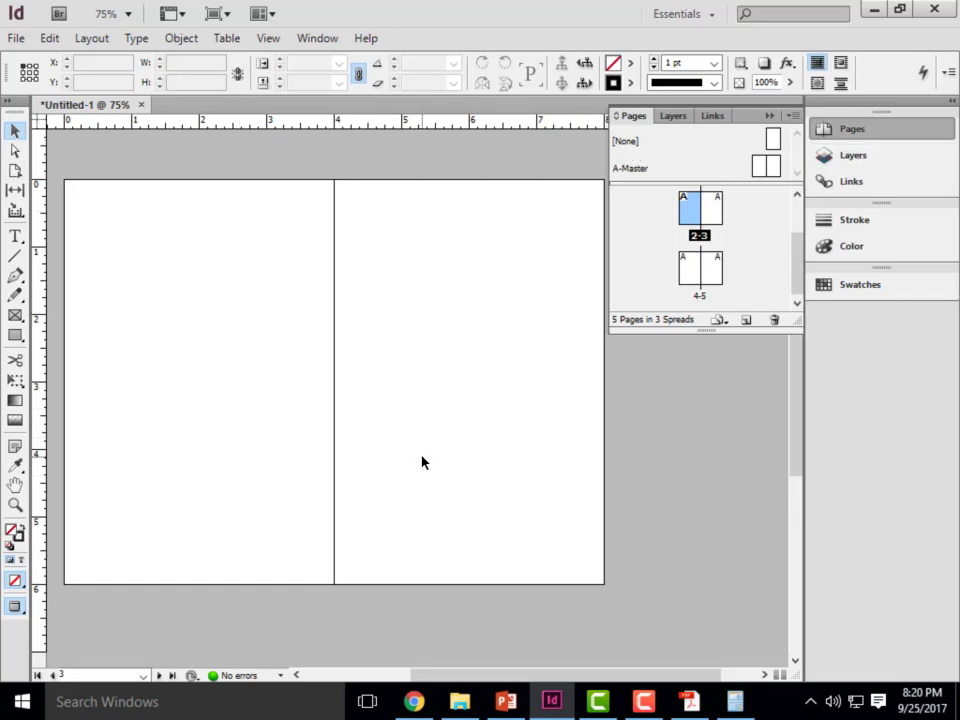
click(272, 40)
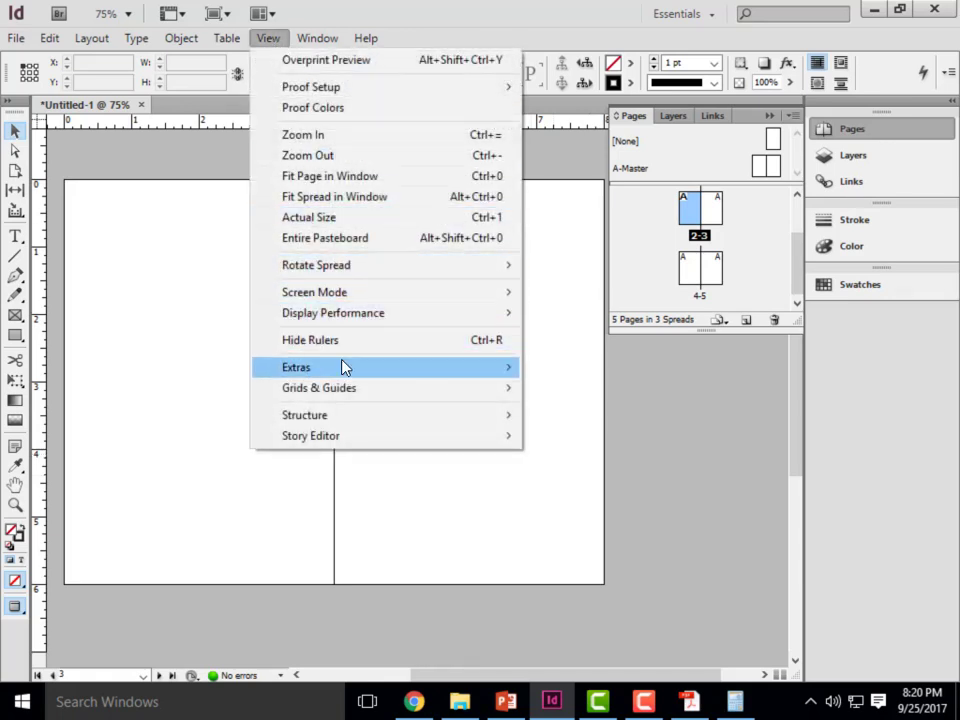
mouse_move(332, 296)
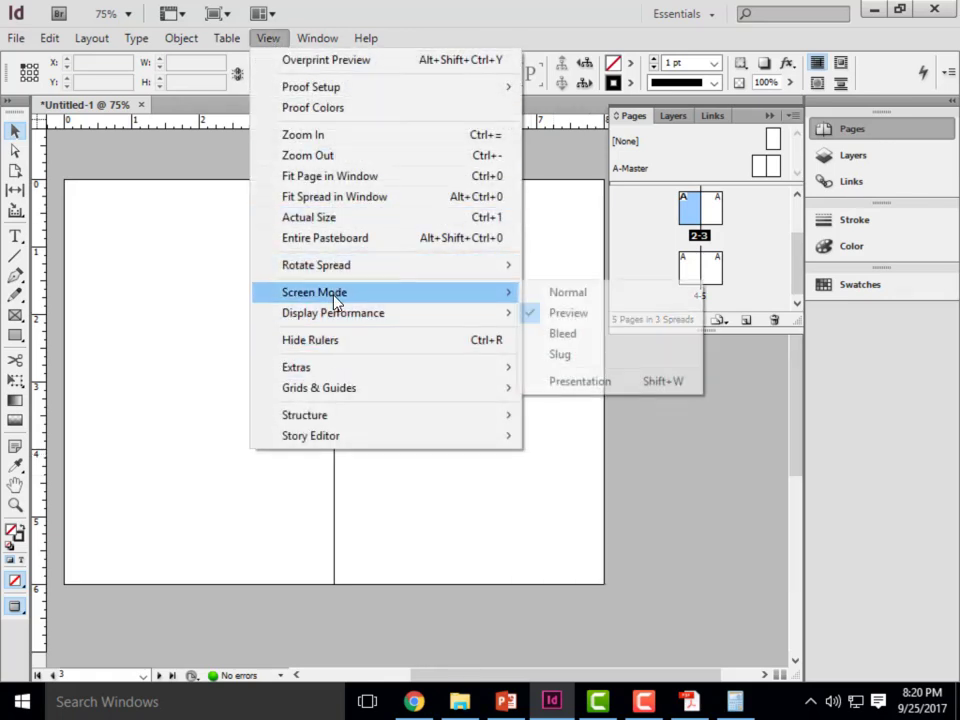
click(562, 300)
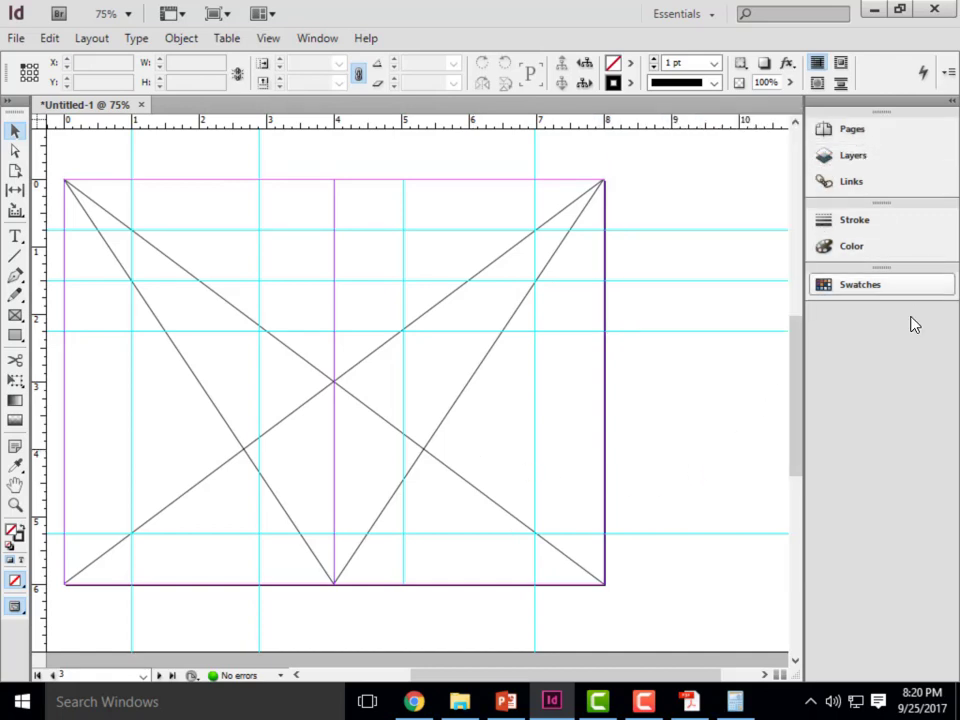
On the Images layer, draw a 1.94 x 1.49 in rectangle frame between the right page's vertical guides, from the first to the third horizontal guide
click(853, 158)
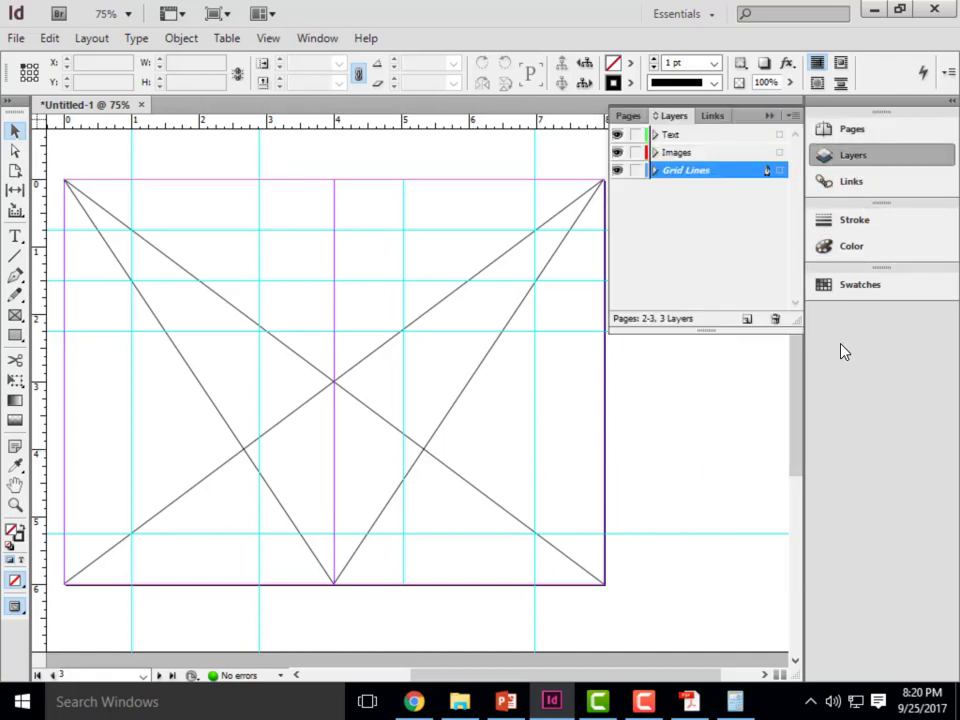
click(682, 153)
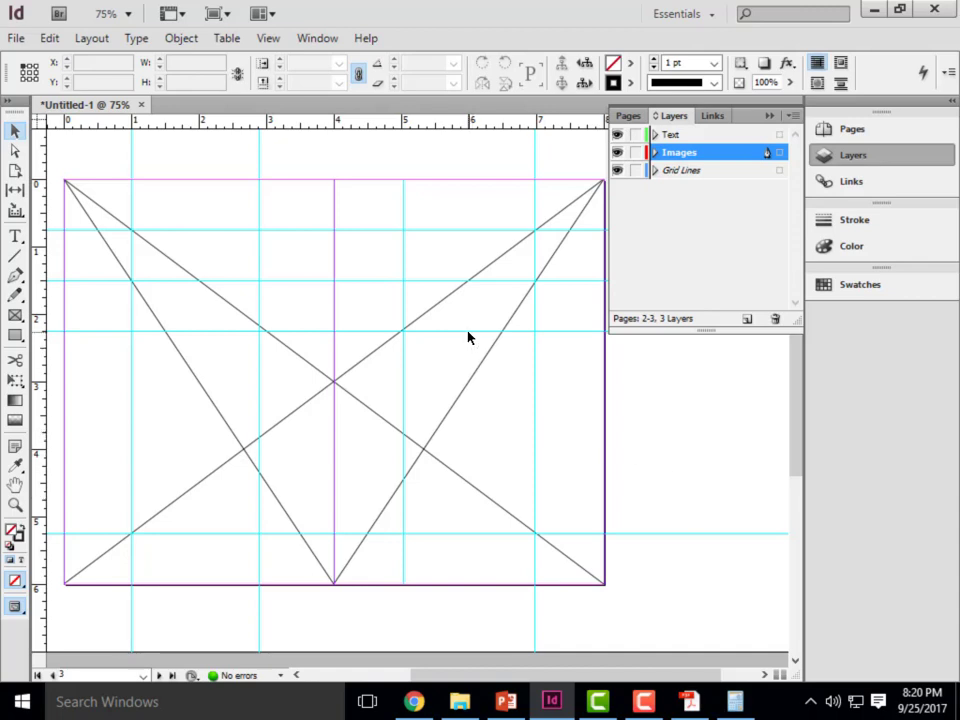
scroll(505, 253, up, 2)
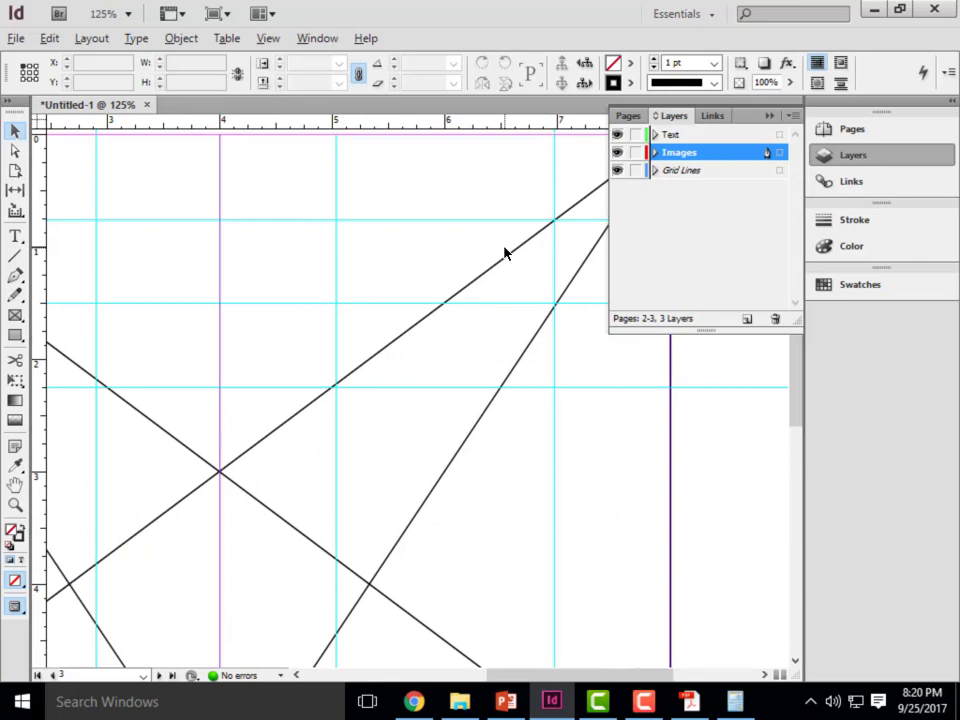
key(alt)
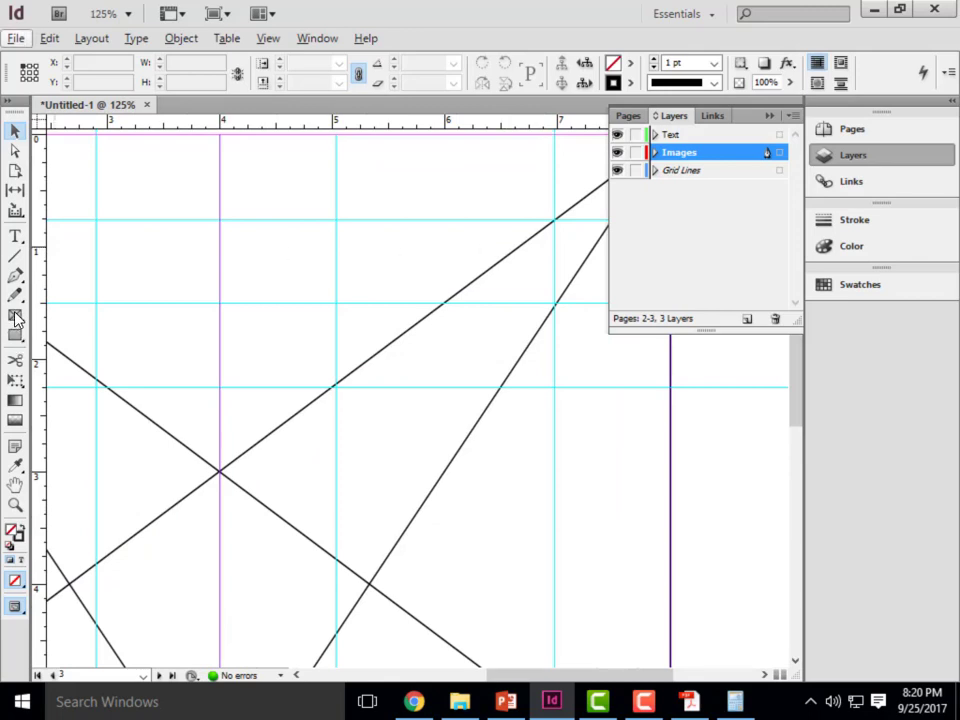
click(15, 316)
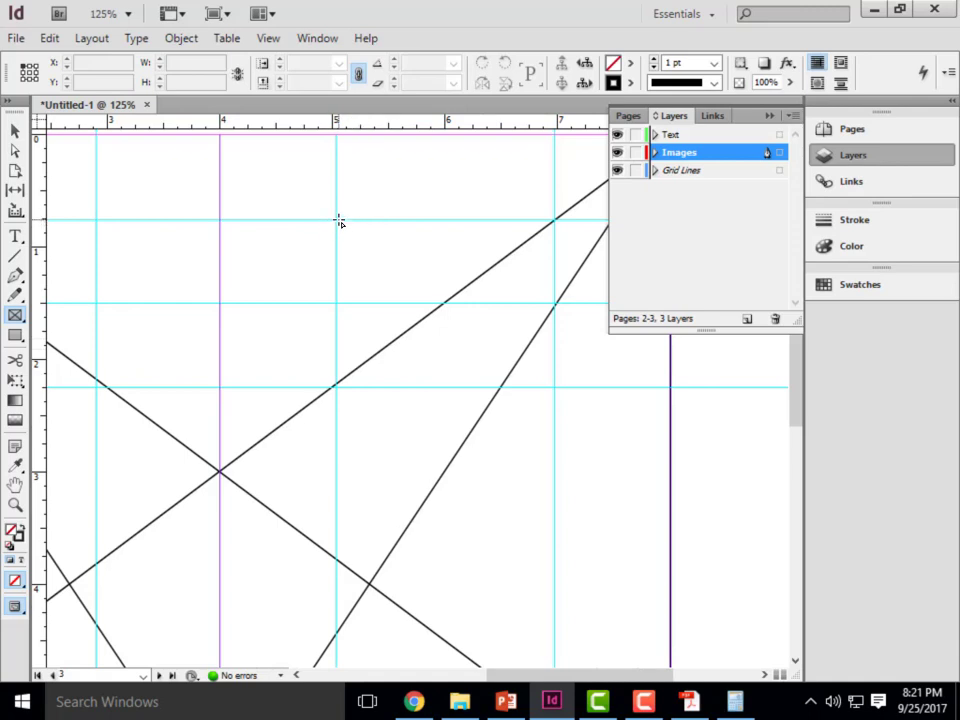
drag(336, 220, 556, 388)
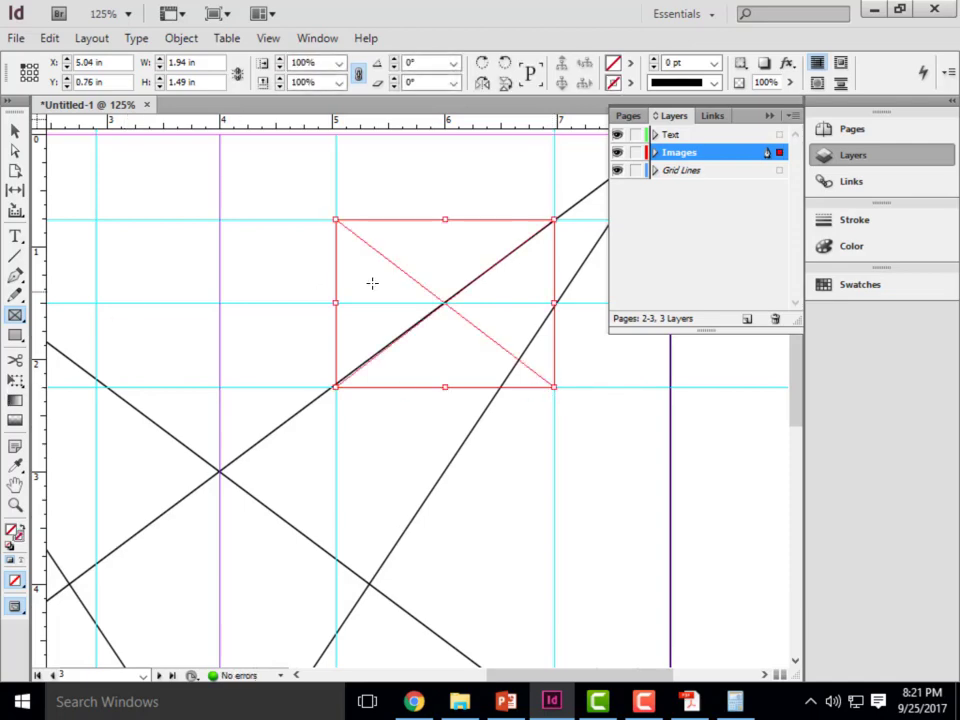
Paste a copy of the image frame and place it just below the original, aligned between the same vertical guides
scroll(461, 327, down, 3)
scroll(626, 468, up, 1)
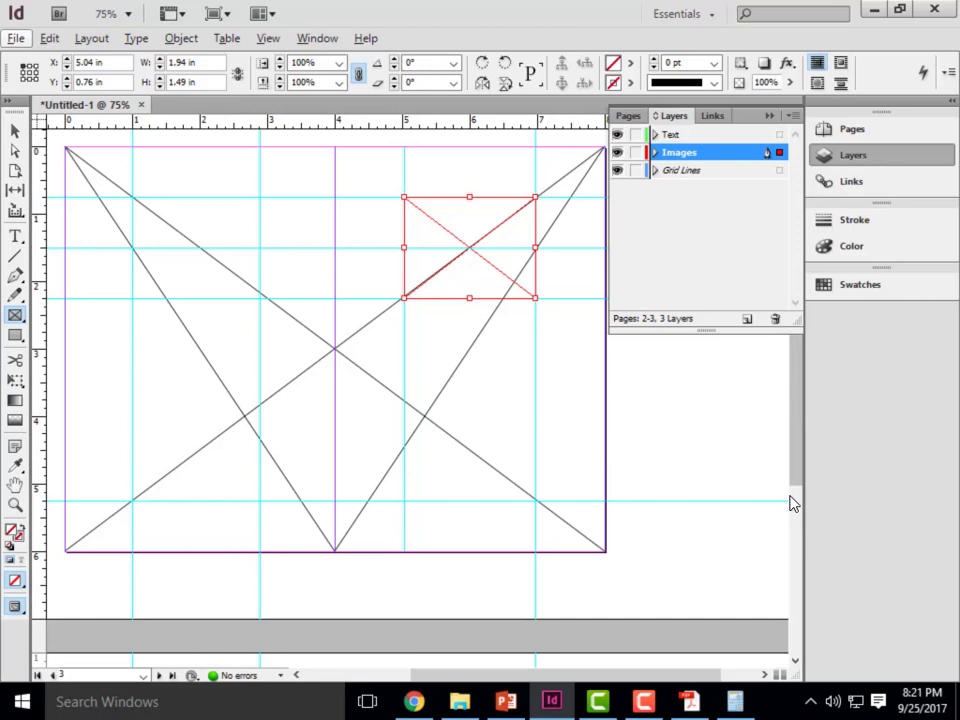
key(ctrl+c)
key(ctrl+v)
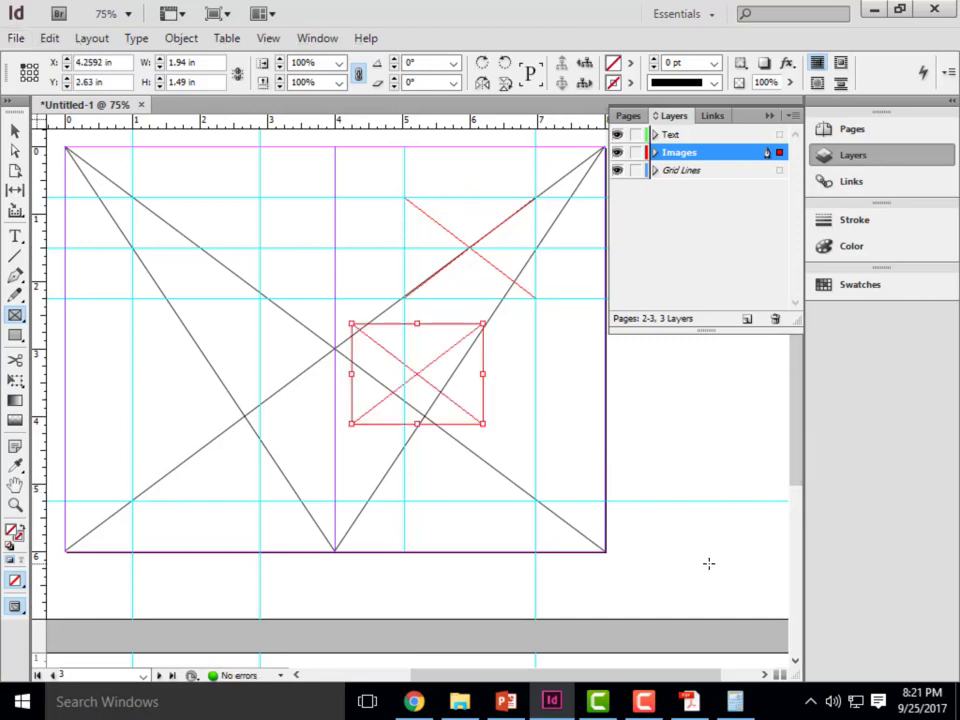
key(v)
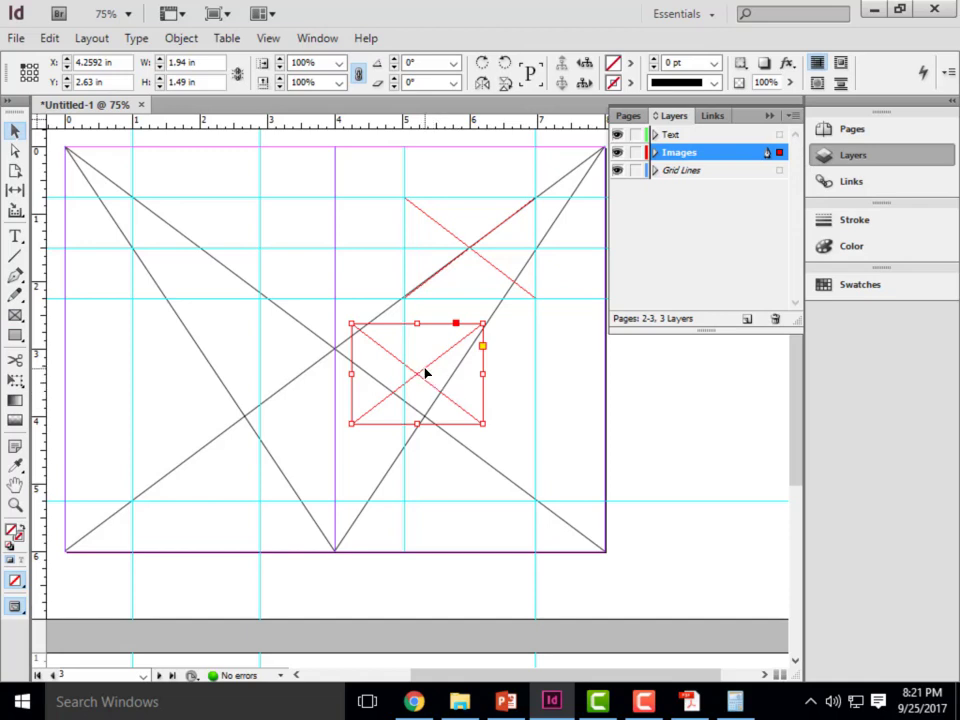
drag(424, 373, 481, 358)
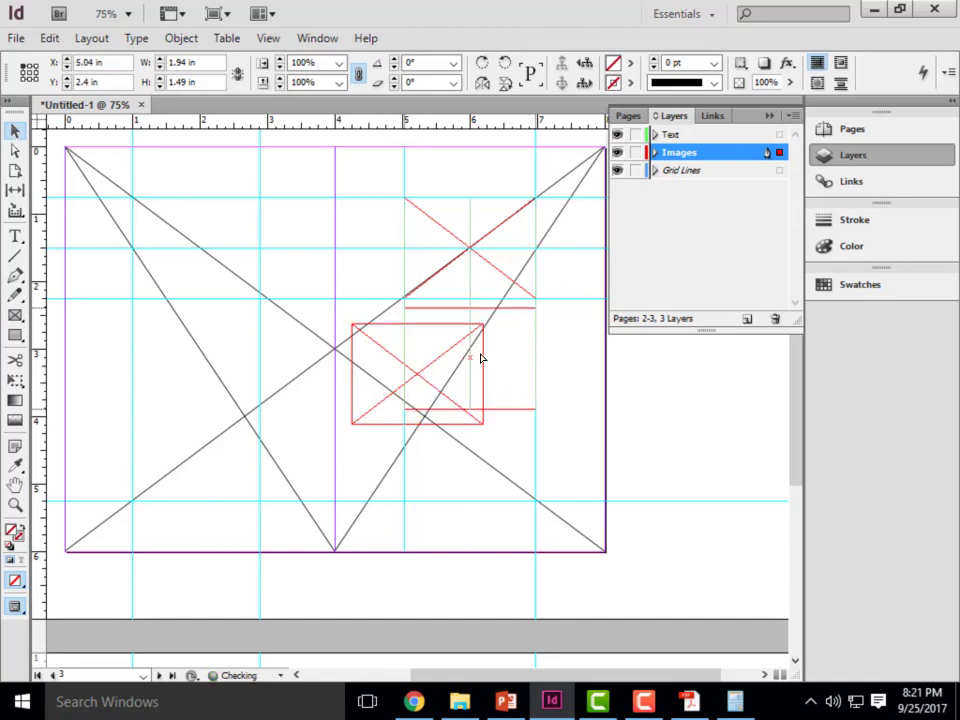
drag(481, 358, 486, 357)
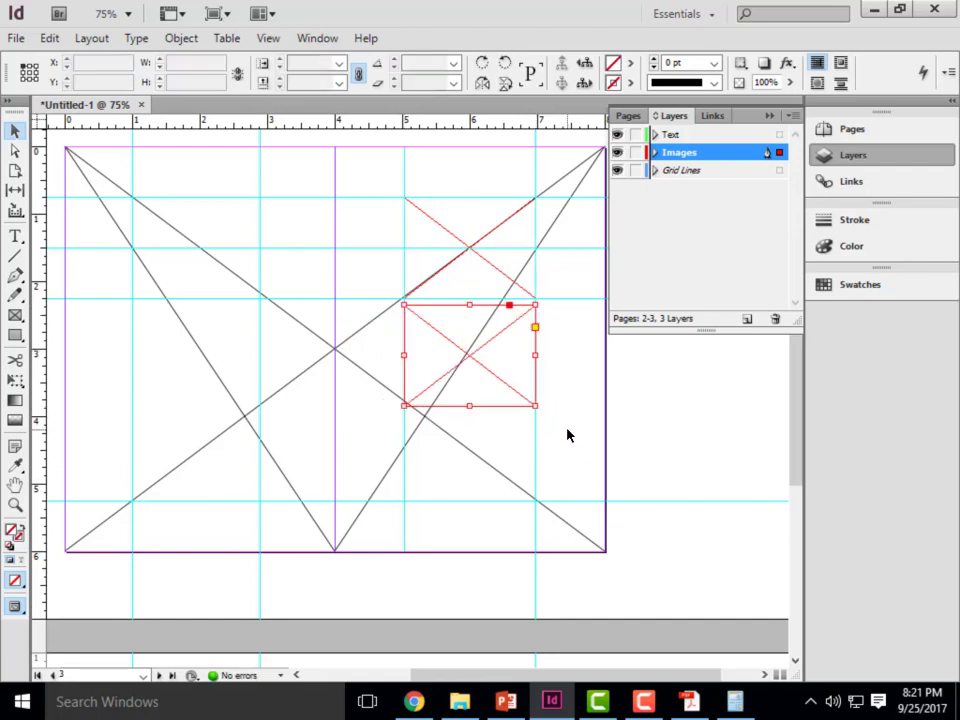
Paste another copy of the frame and place it at X 5.03 in, Y 3.76 in, resting on the lowest horizontal guide
click(567, 434)
key(ctrl+v)
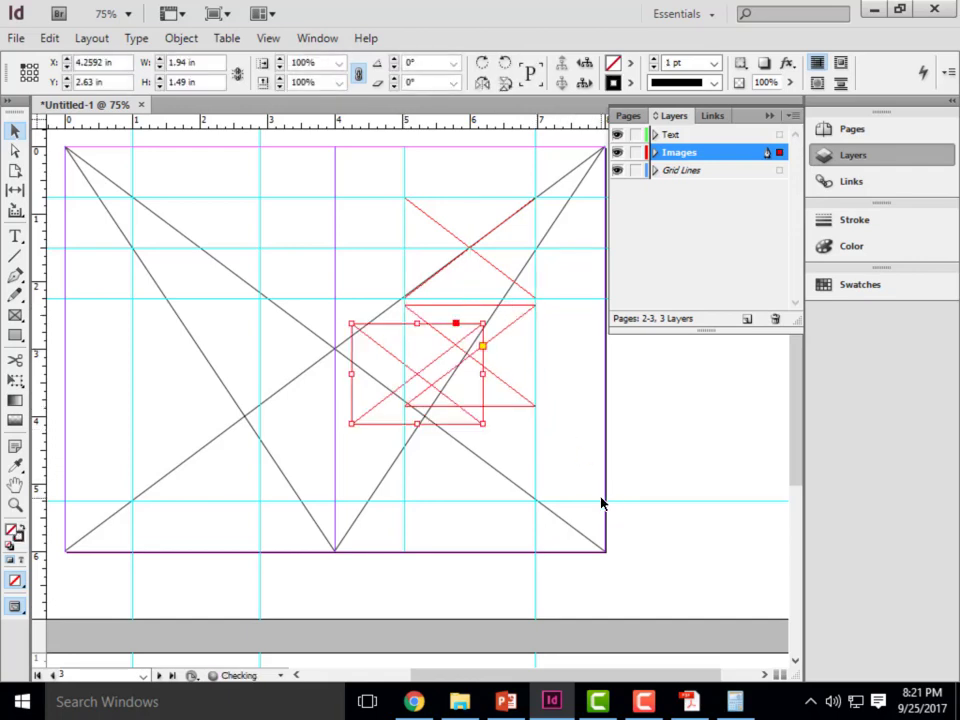
drag(401, 388, 455, 465)
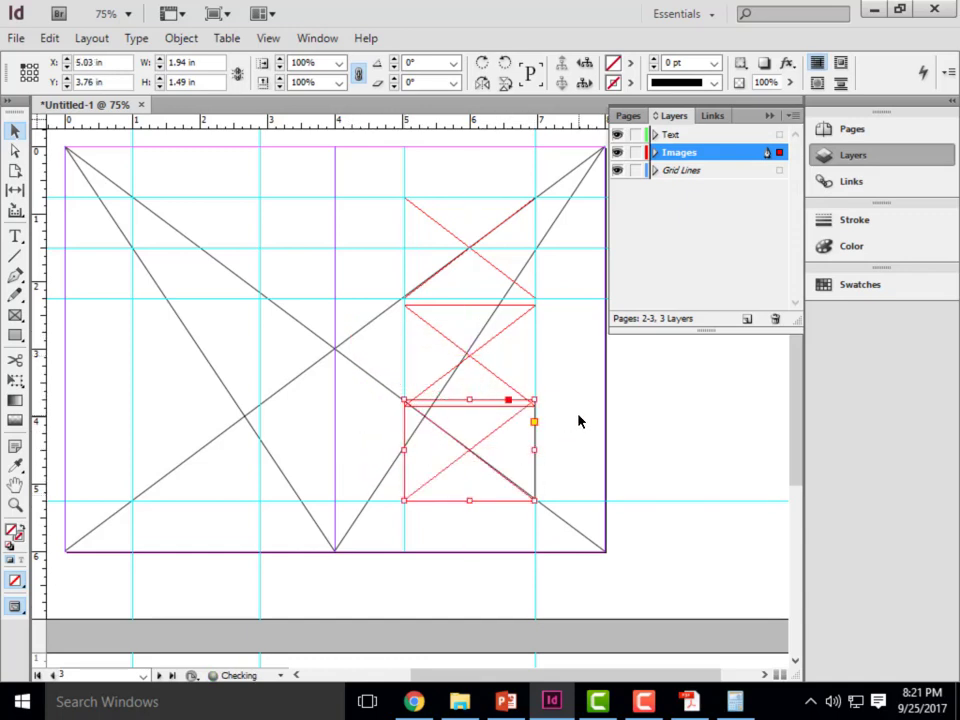
Move the middle image frame up so it sits directly between the upper and lower frames
click(578, 421)
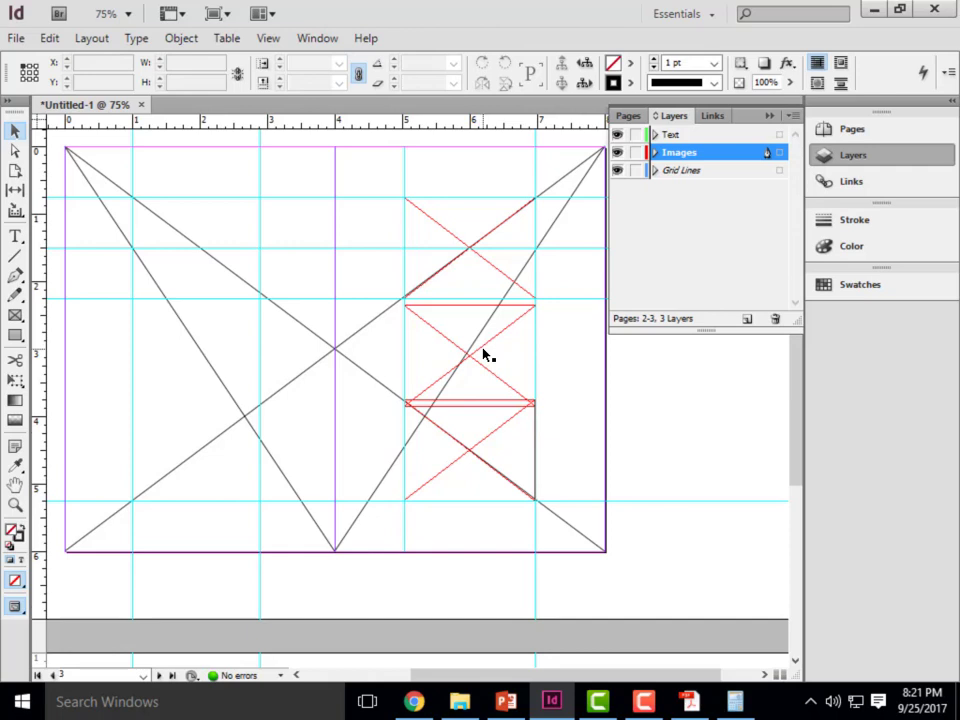
drag(491, 345, 491, 339)
click(604, 514)
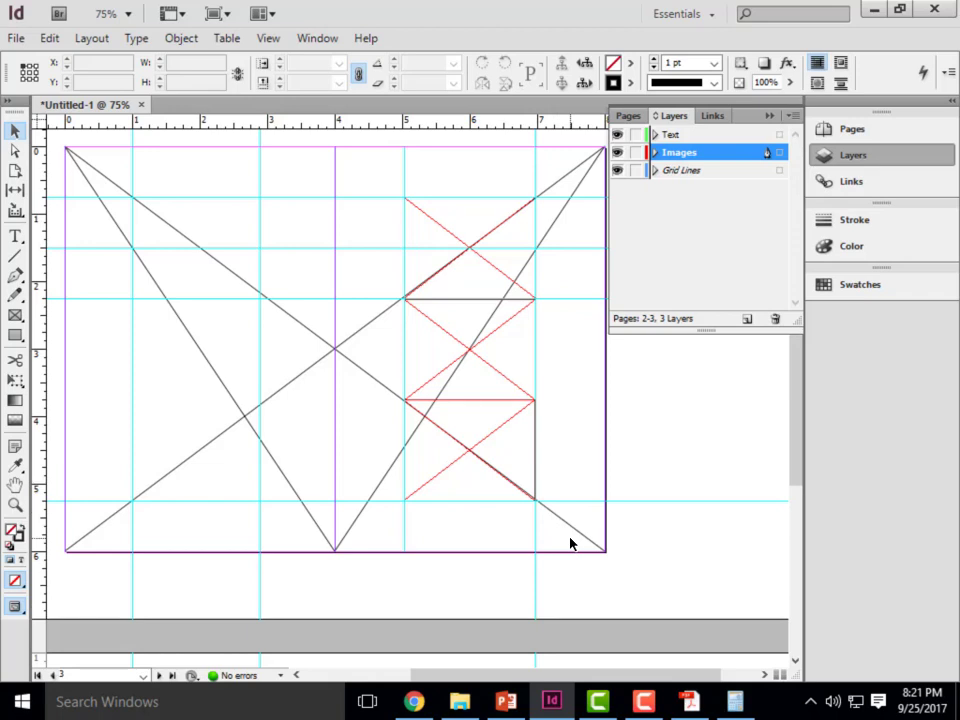
Delete the lower and middle image frame copies, keeping only the top frame
click(499, 435)
key(Delete)
click(486, 366)
key(Delete)
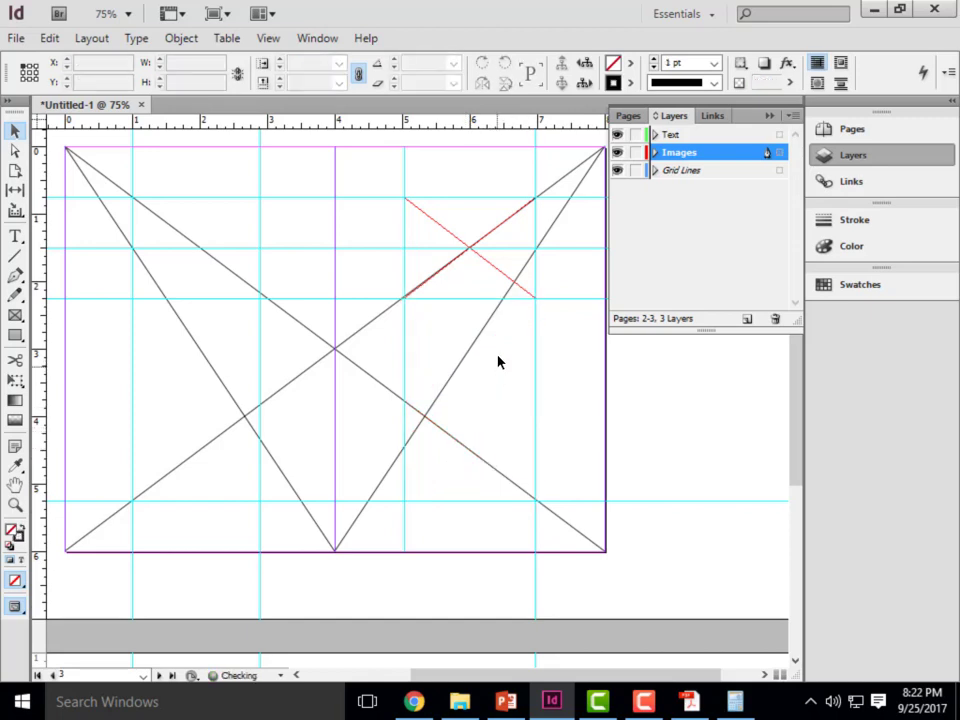
Shorten the remaining top image frame from its bottom edge to a height of 1.4 in
click(483, 259)
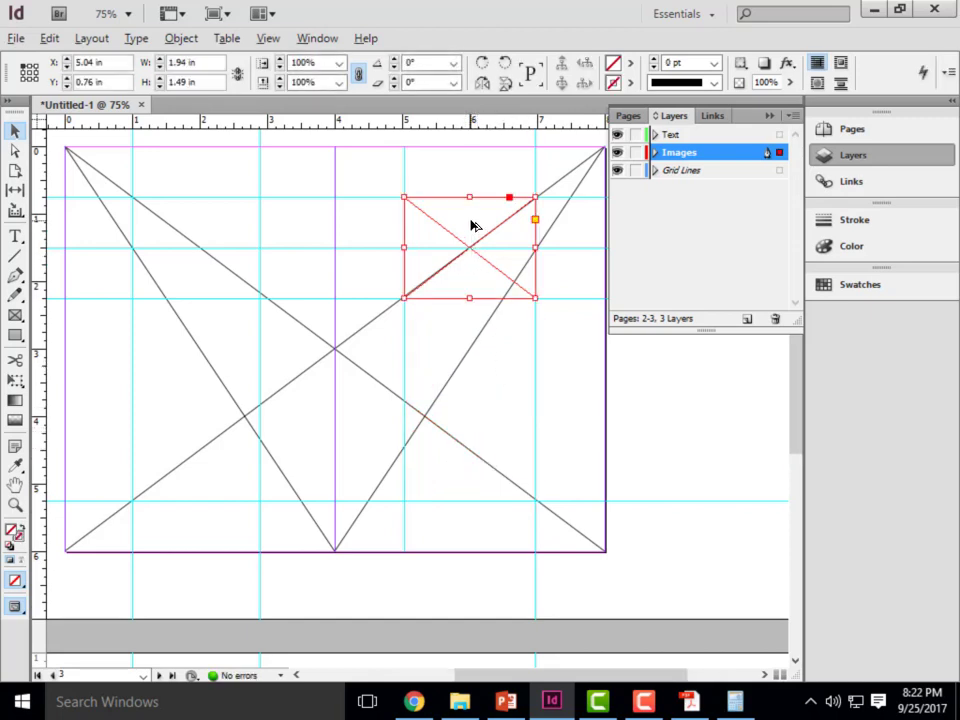
scroll(471, 223, up, 2)
drag(470, 352, 471, 341)
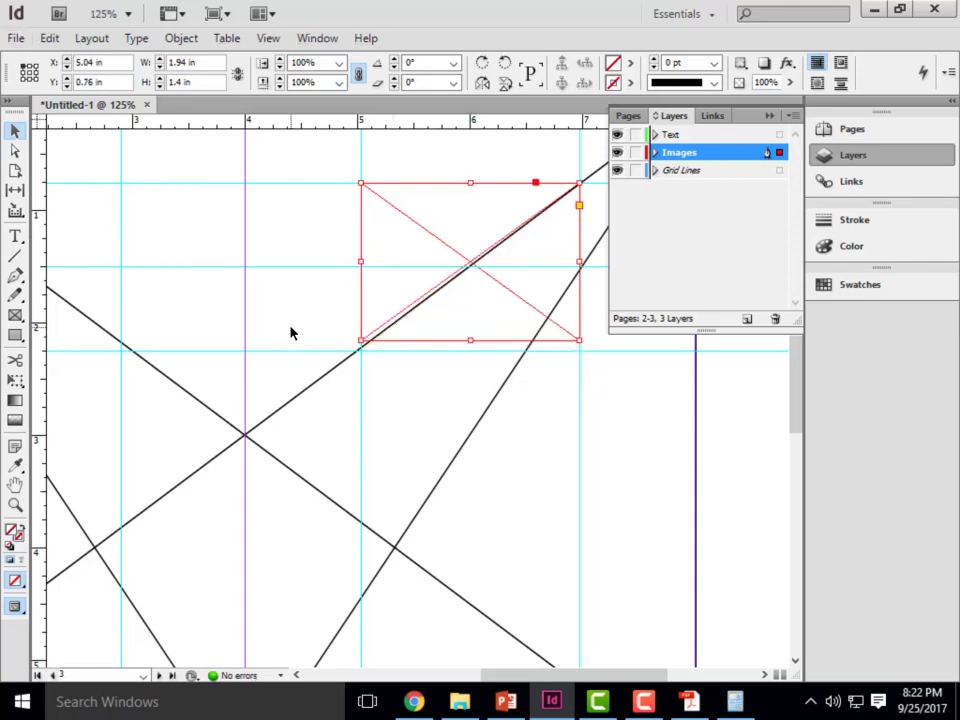
Place a copy of the shortened frame between the same vertical guides, resting on the lowest horizontal guide
alt+scroll(246, 275, down, 1)
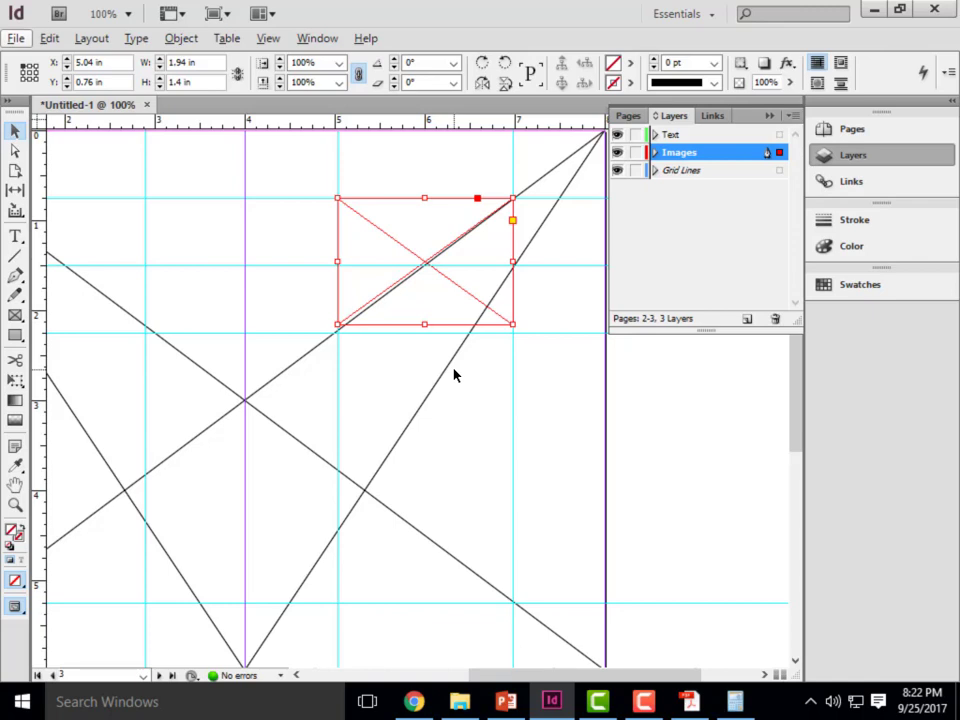
scroll(446, 306, down, 1)
drag(479, 312, 480, 489)
Paste another copy of the frame and place it at X 5.04 in, Y 2.305 in, evenly spaced between the other two
key(ctrl+v)
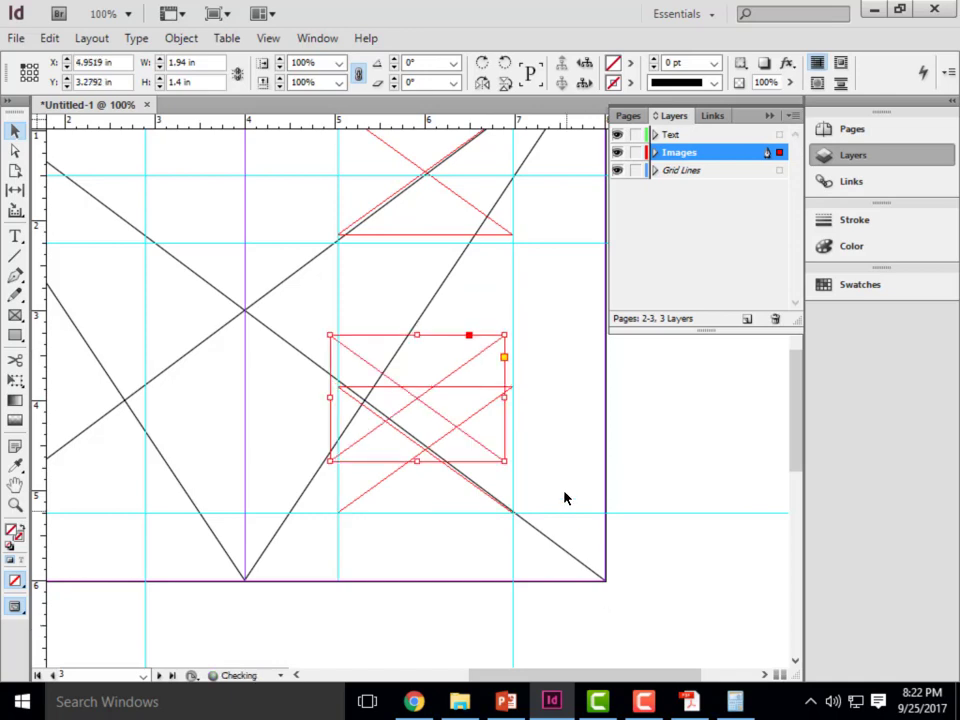
drag(456, 366, 467, 295)
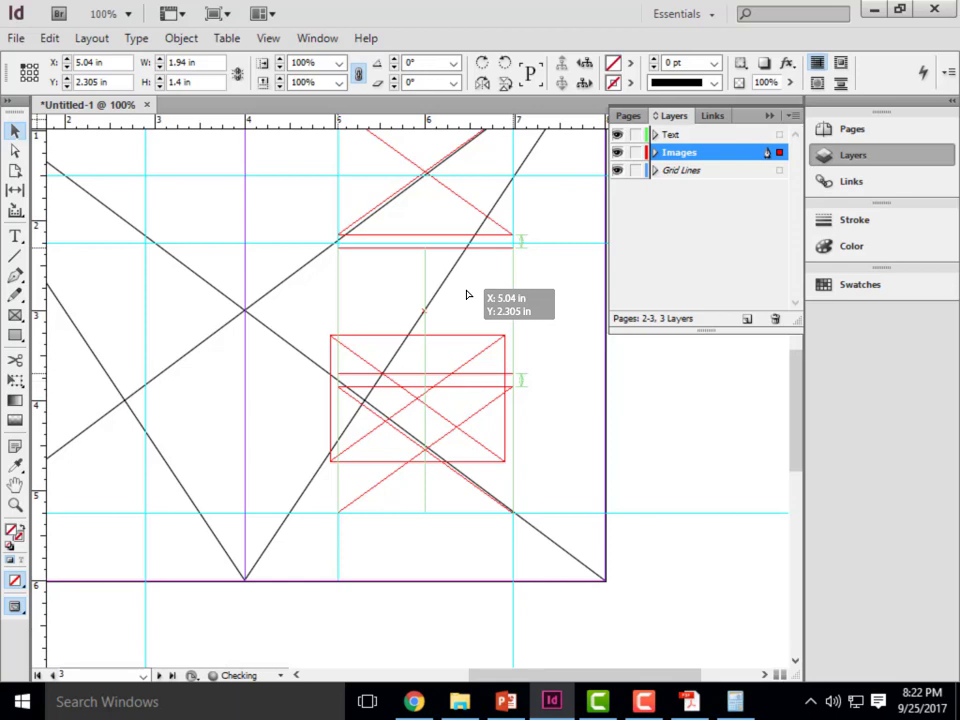
drag(466, 295, 467, 291)
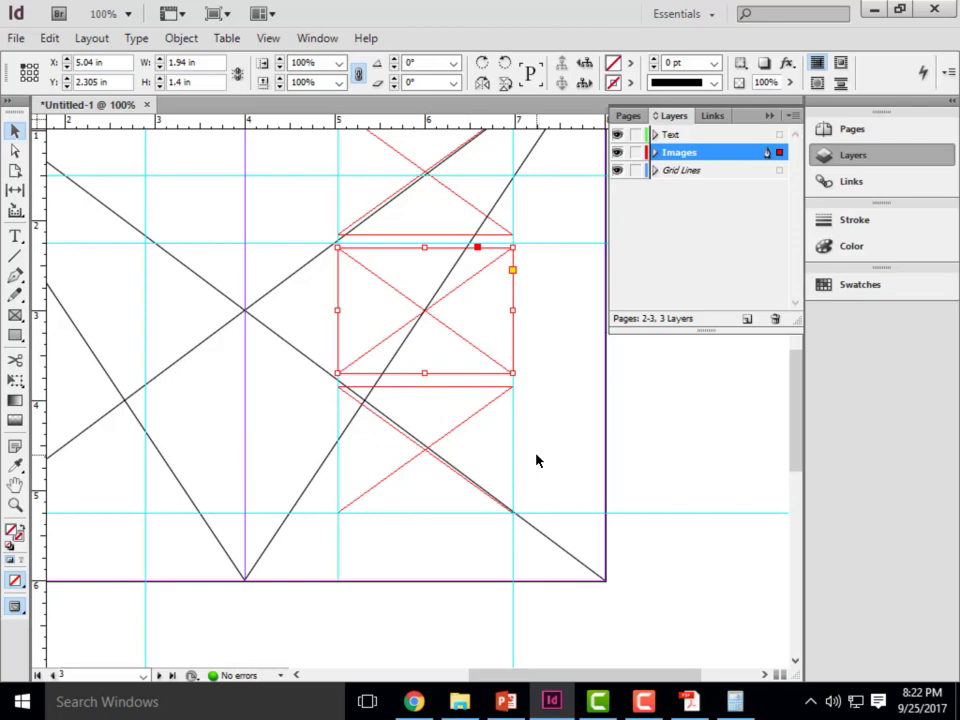
Delete the middle image frame
key(ctrl+minus)
key(ctrl+minus)
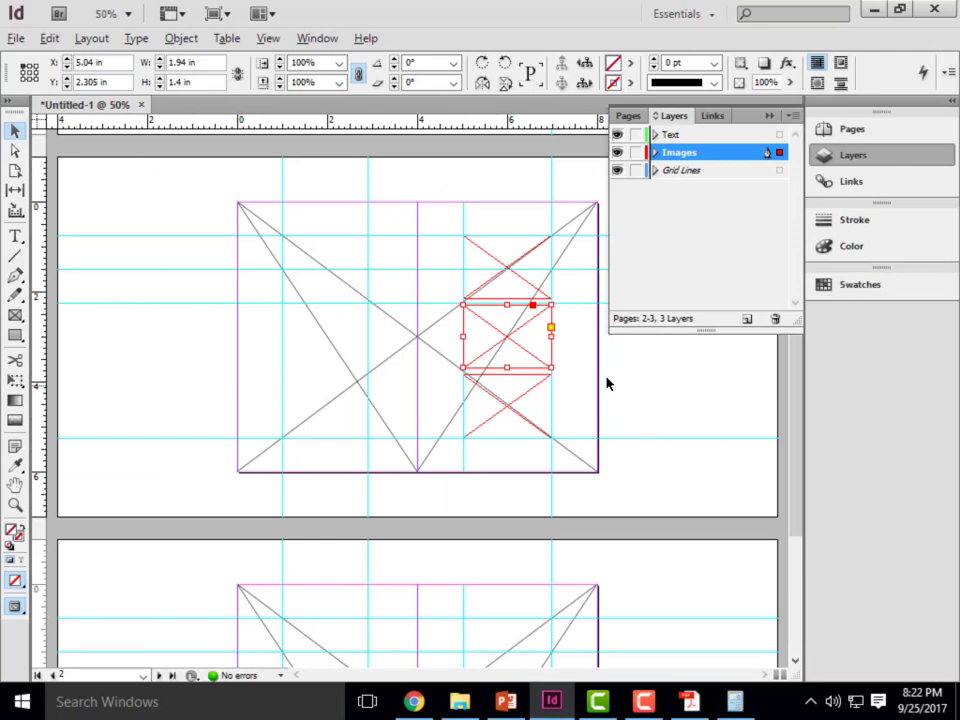
scroll(585, 373, up, 2)
key(Delete)
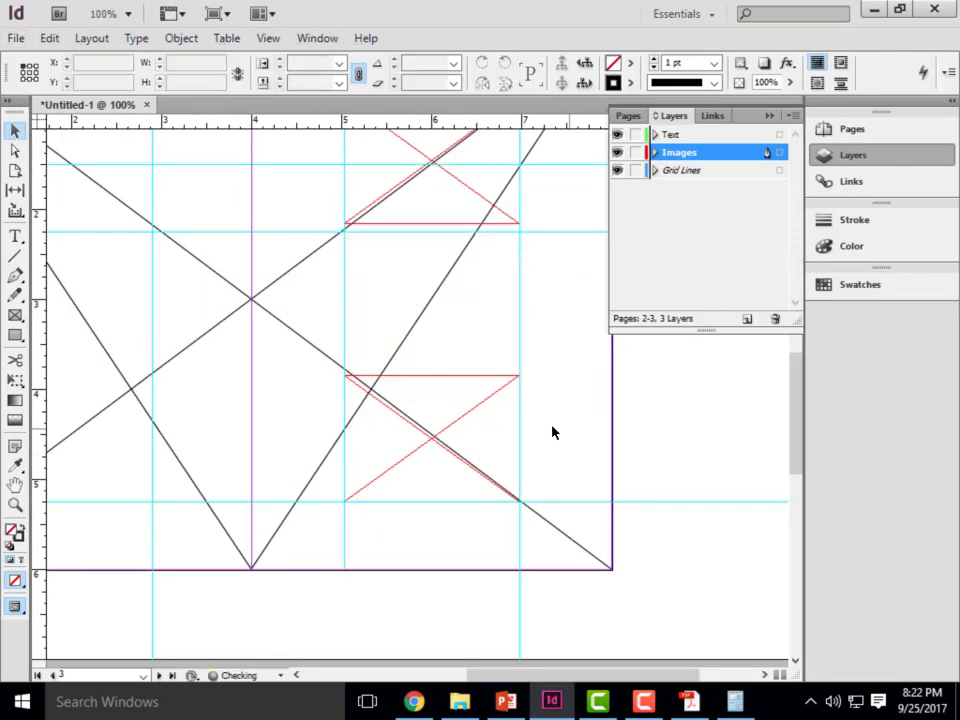
Paste a new middle frame and place it at X 5.03 in, Y 2.305 in, with equal gaps to the frames above and below
scroll(553, 431, up, 1)
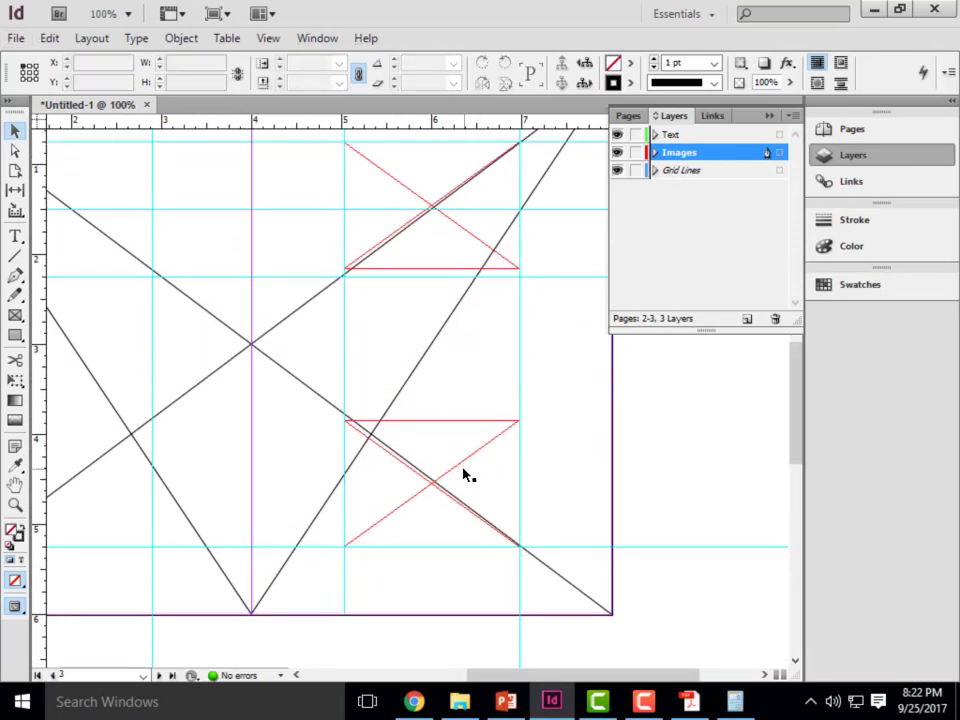
mouse_move(643, 701)
drag(440, 470, 442, 358)
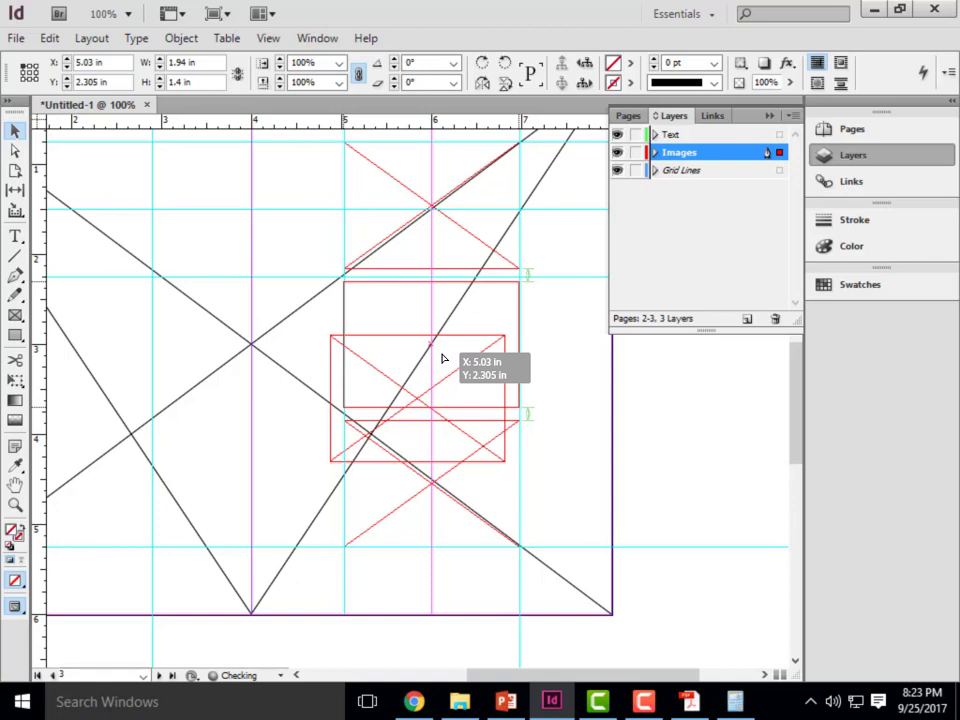
drag(442, 358, 443, 358)
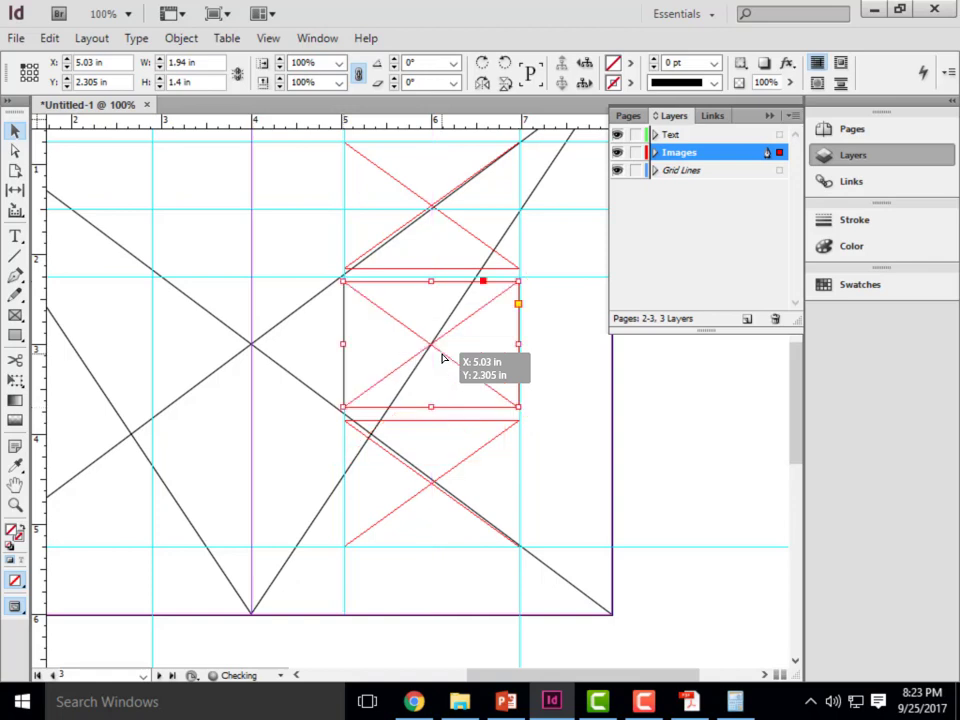
click(599, 453)
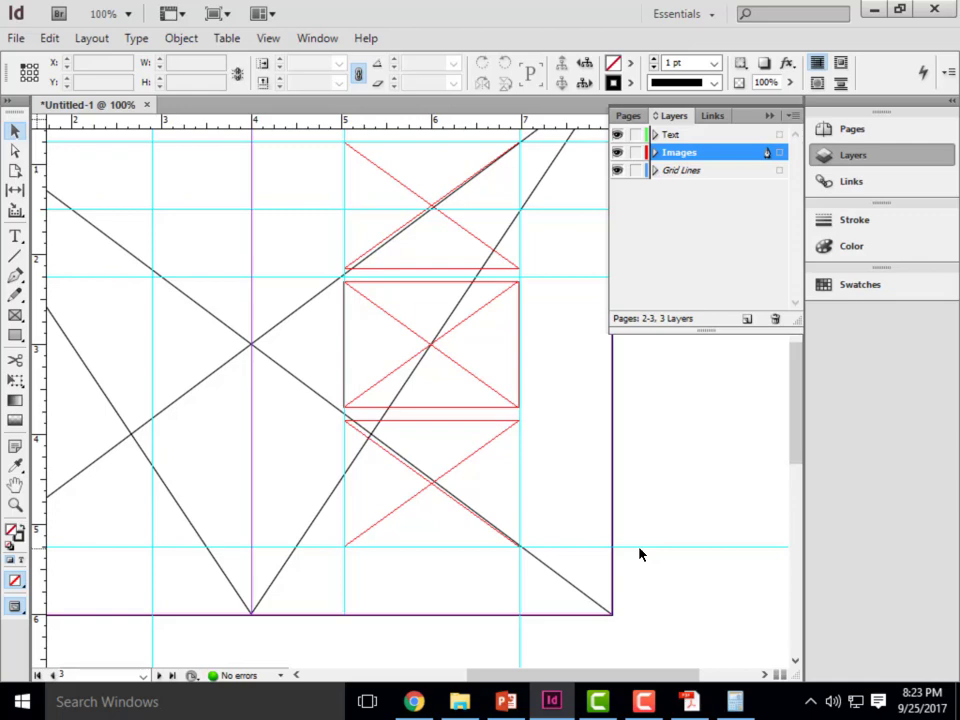
Examine the three stacked image frames against the grid on the 2-3 spread
key(ctrl+minus)
key(ctrl+minus)
key(ctrl+minus)
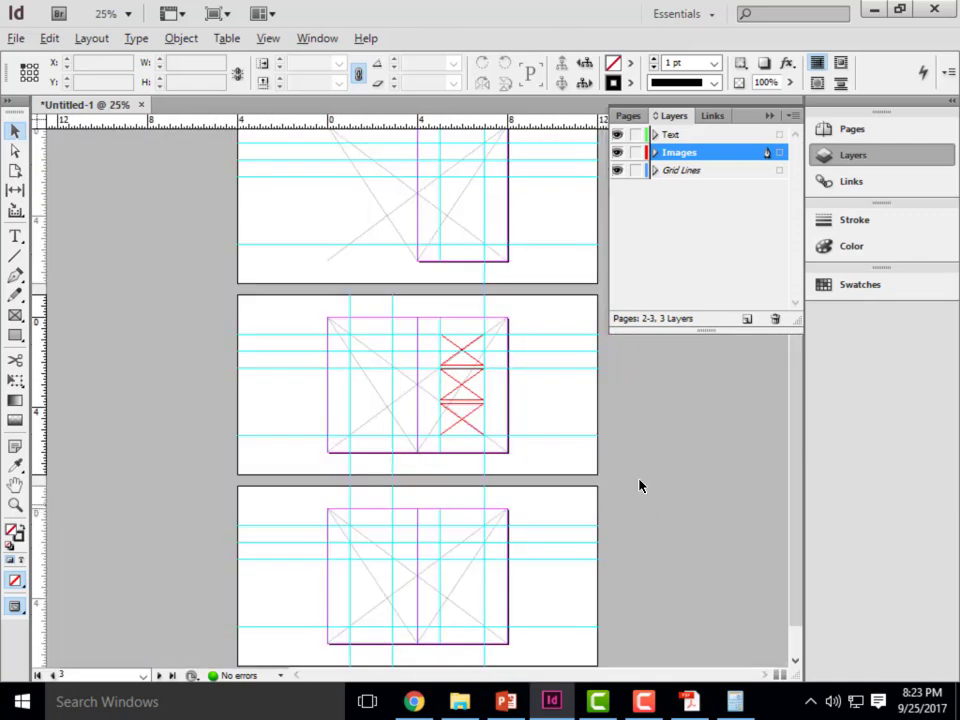
key(ctrl+equal)
key(ctrl+equal)
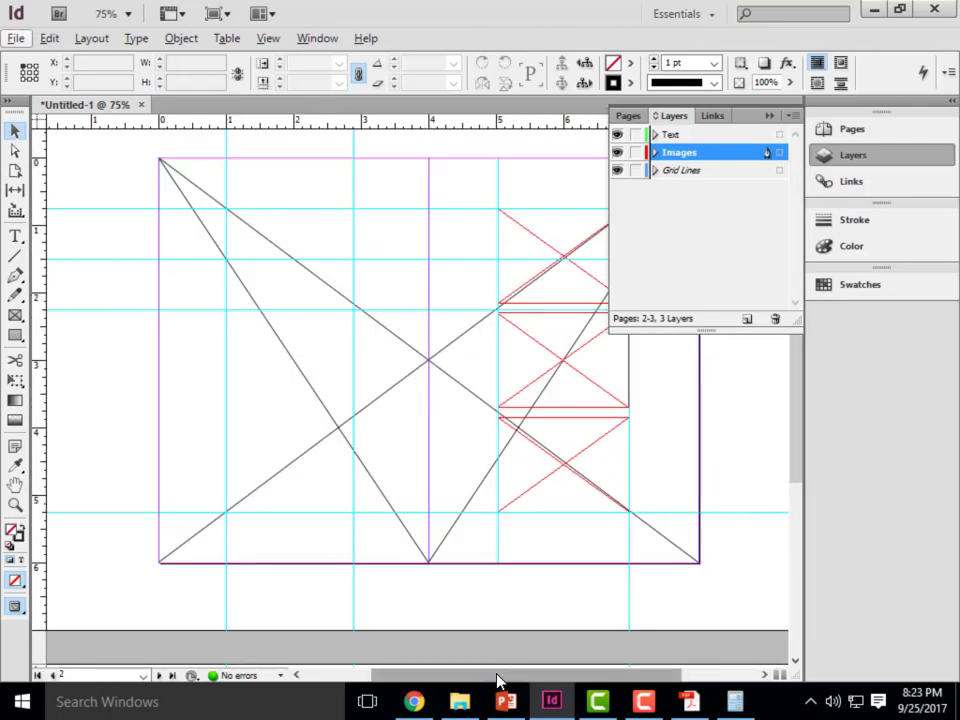
drag(500, 680, 570, 680)
scroll(364, 285, up, 1)
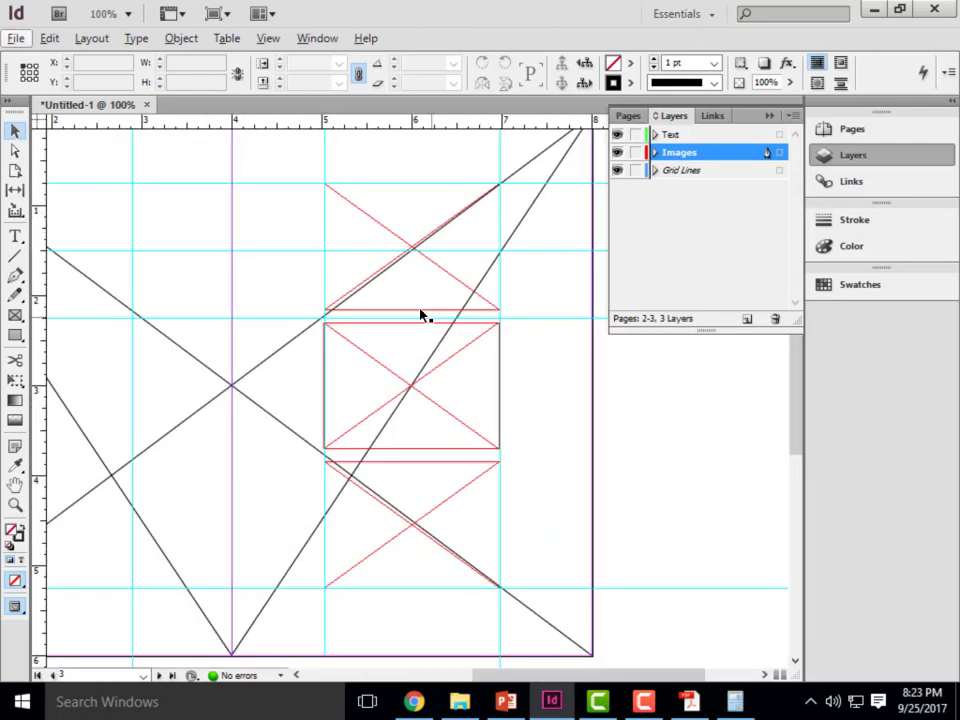
scroll(421, 315, up, 1)
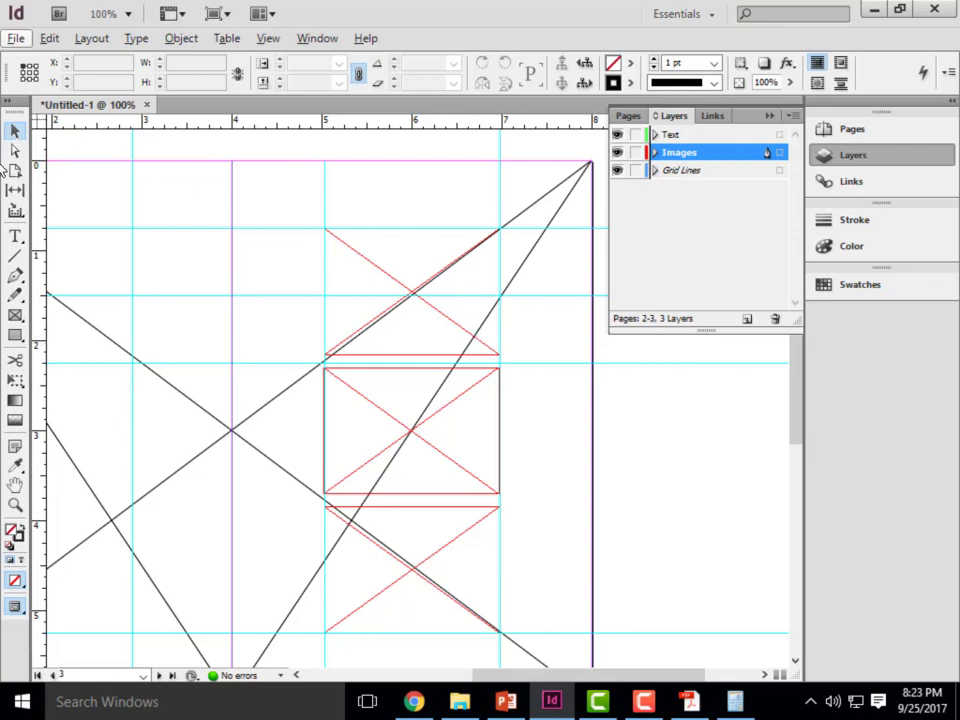
Add a 4 x 0.76 in text frame from the right page's top edge to the first horizontal guide, reading LECTURE SERIES
key(t)
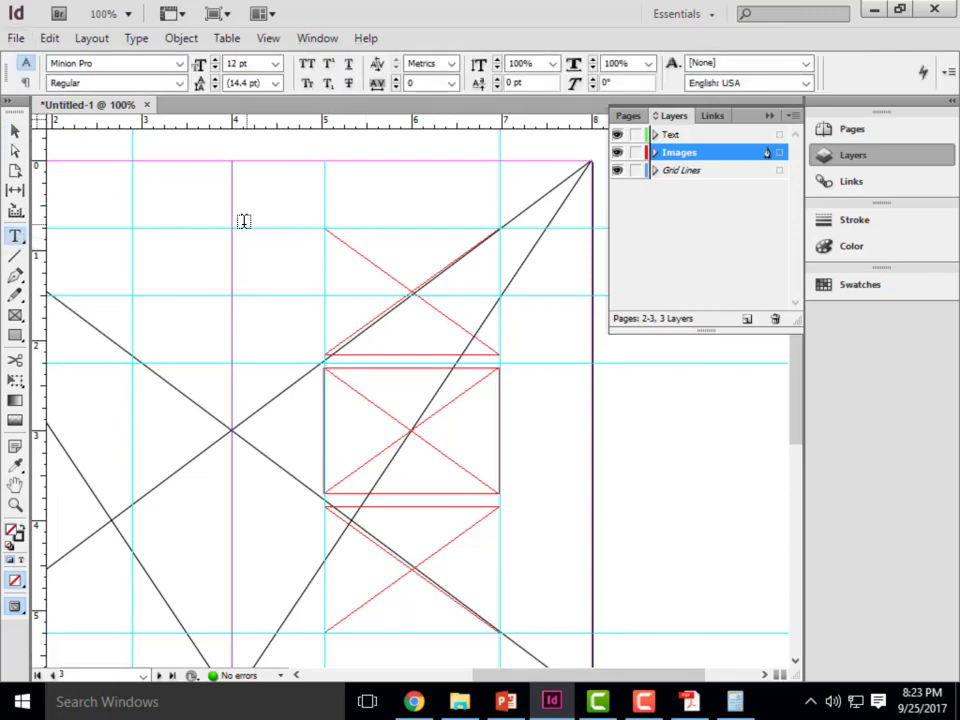
drag(231, 226, 594, 161)
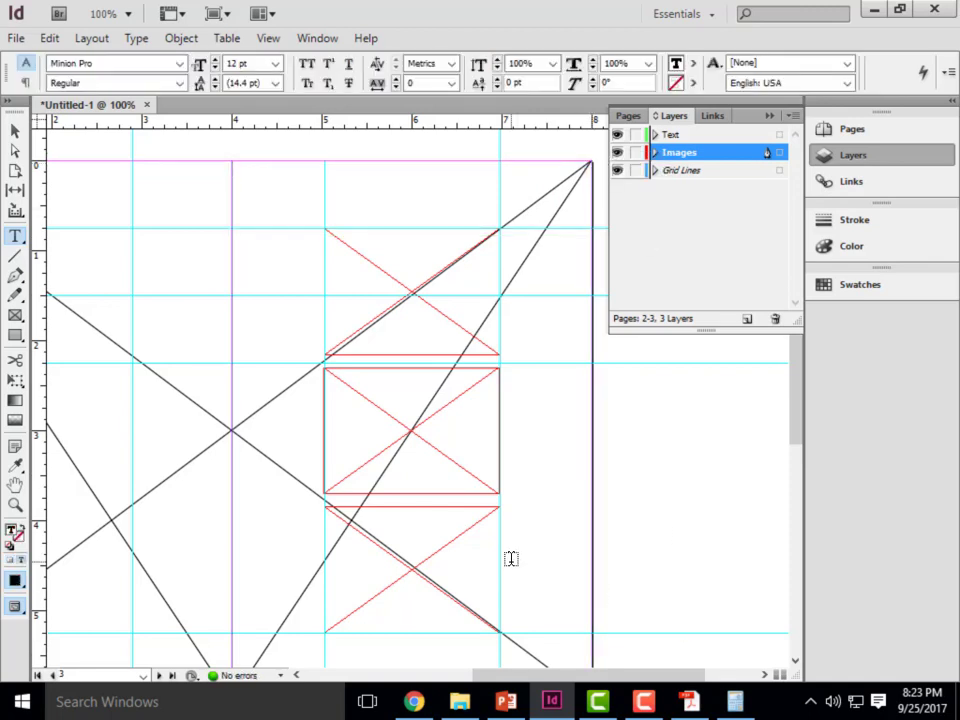
text(I)
text(ECT)
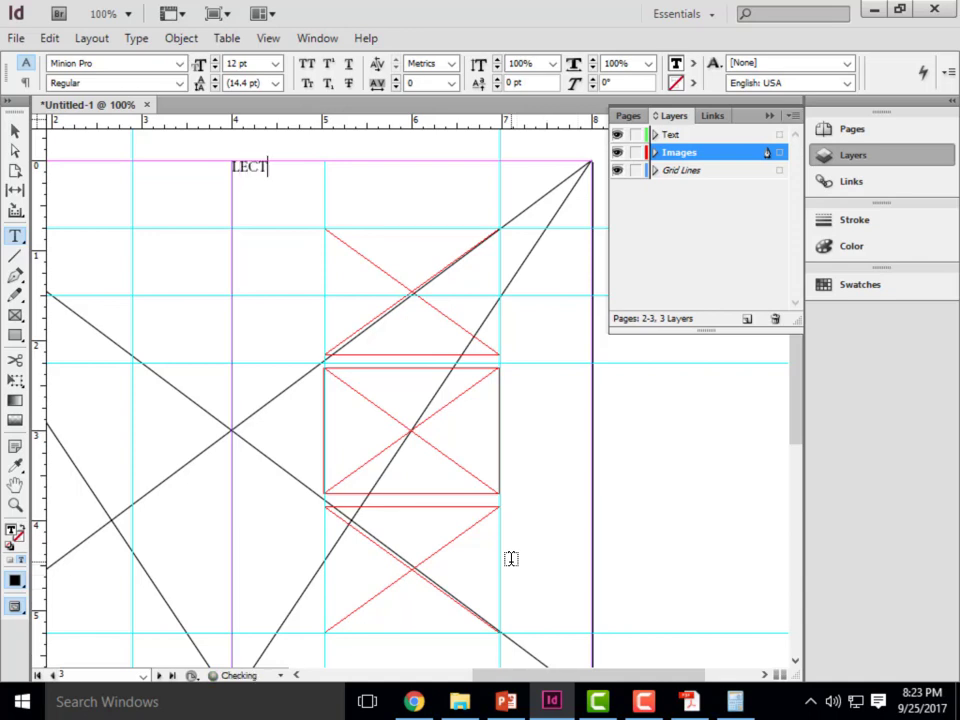
text(URE SERIES)
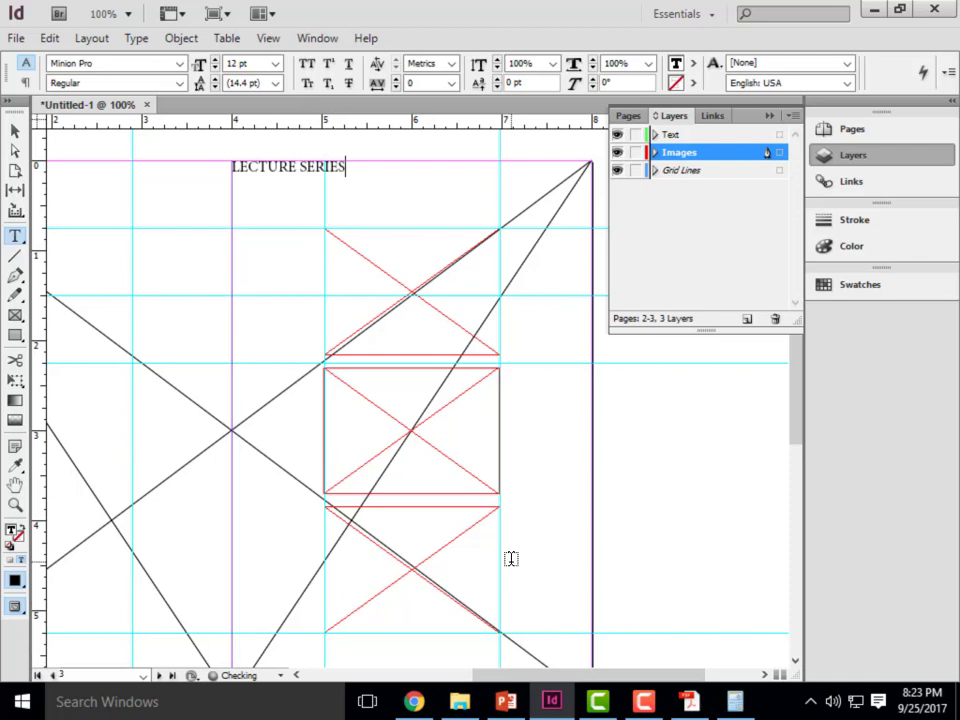
Try the LECTURE SERIES title at 36 pt, and set its font size to 30 pt
drag(345, 169, 212, 150)
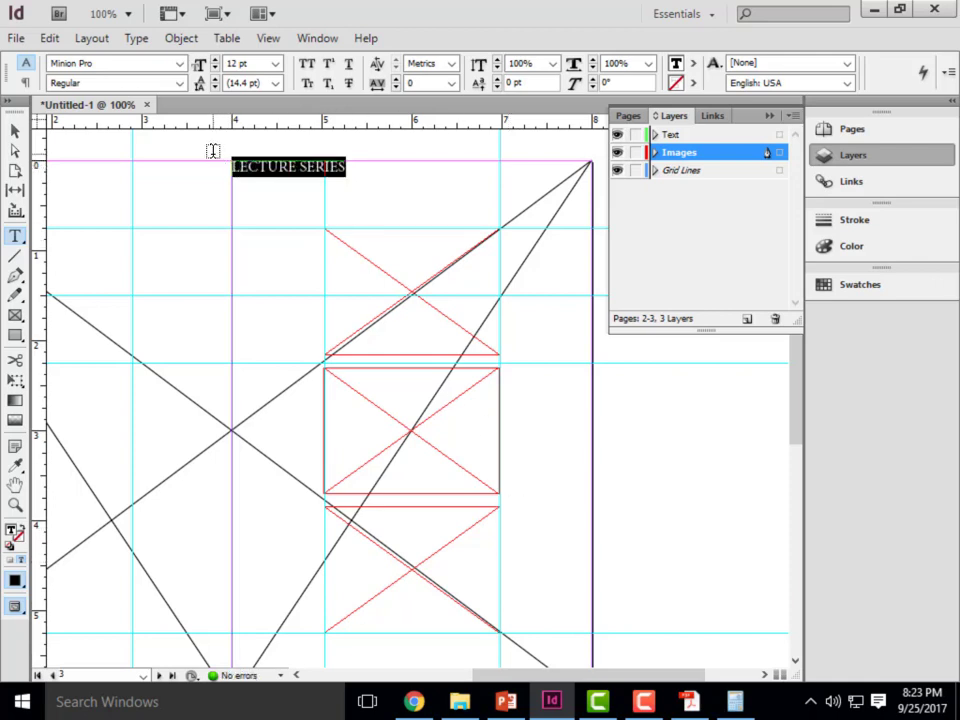
click(274, 64)
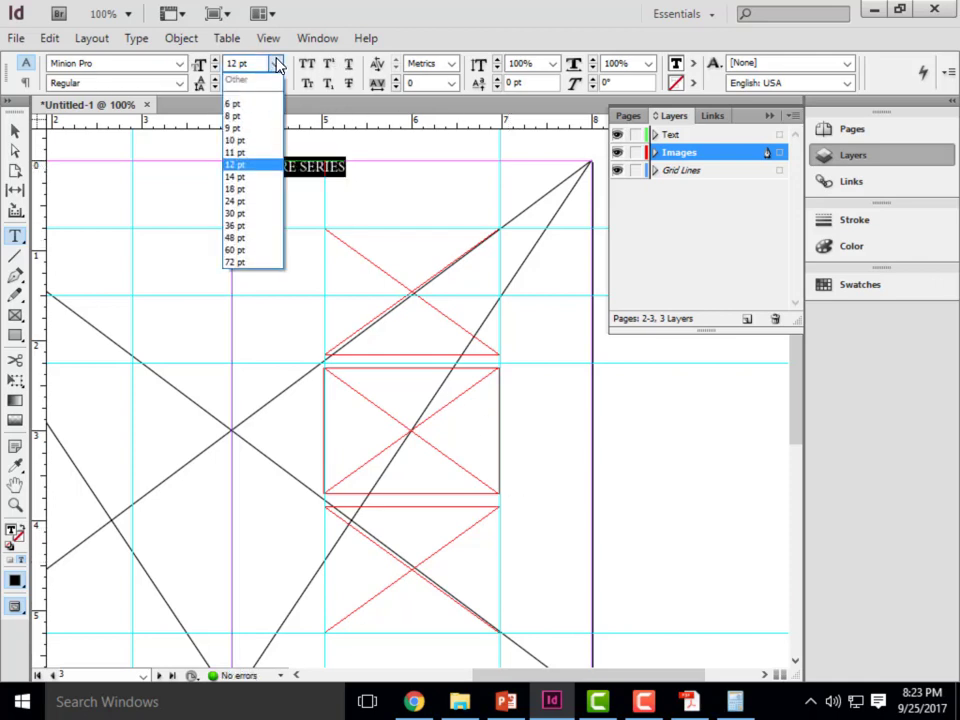
click(253, 233)
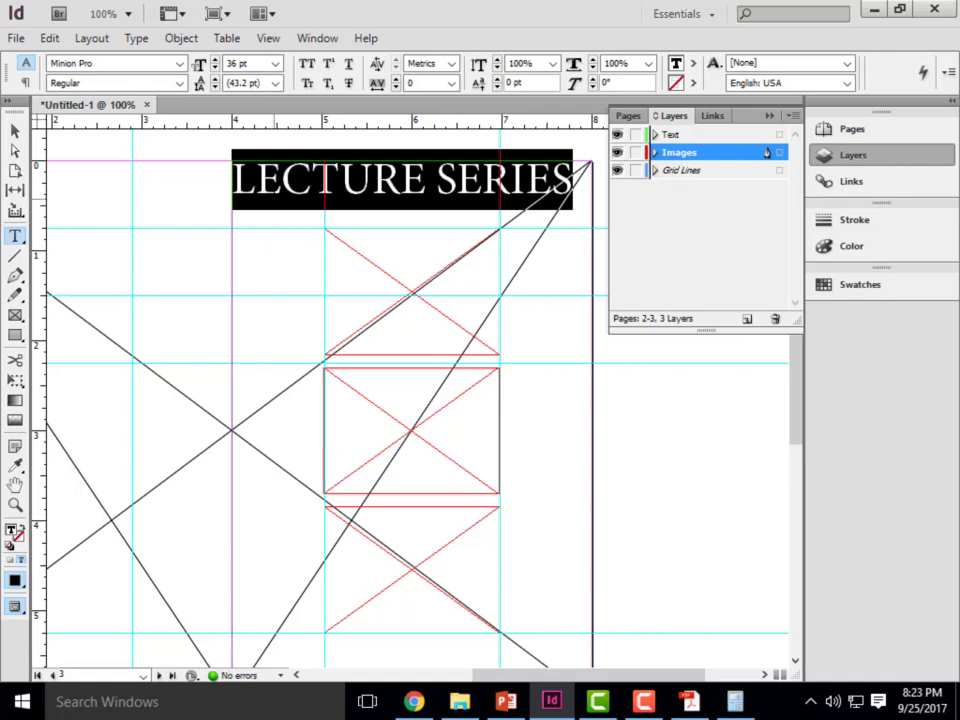
click(274, 64)
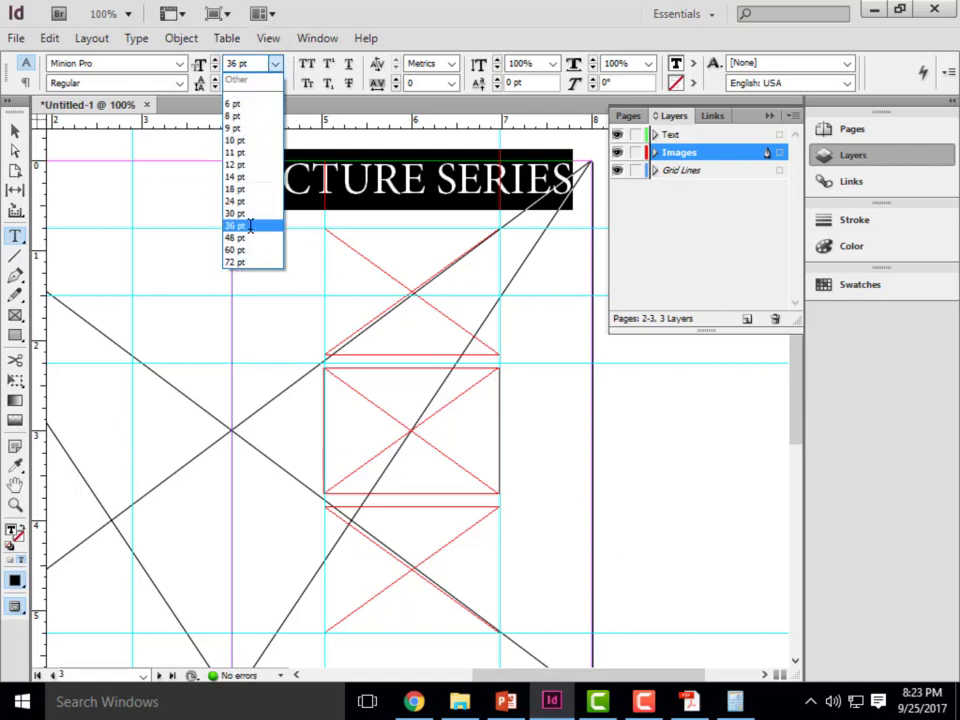
click(232, 63)
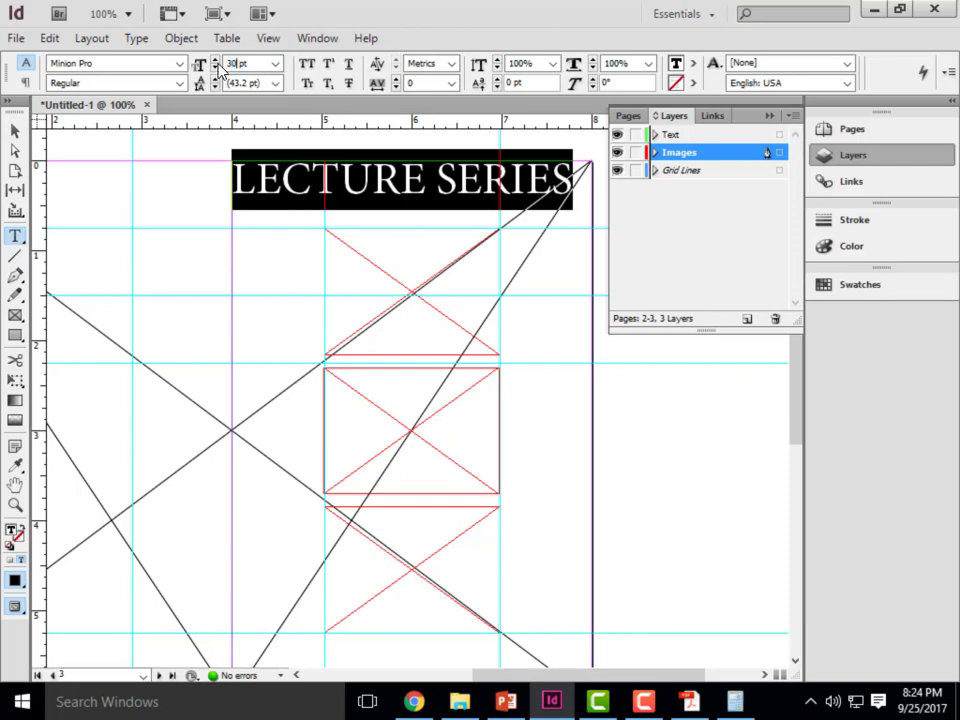
text(30)
key(Return)
Apply Copperplate Gothic Bold to the LECTURE SERIES title and set its font size to 25 pt
click(180, 63)
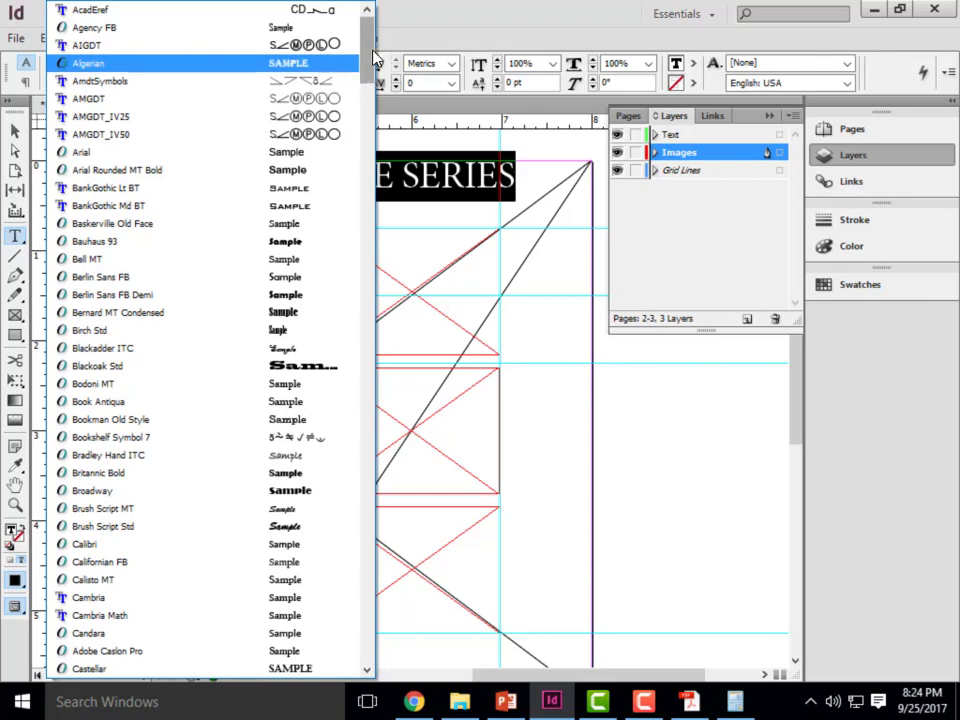
drag(372, 52, 383, 102)
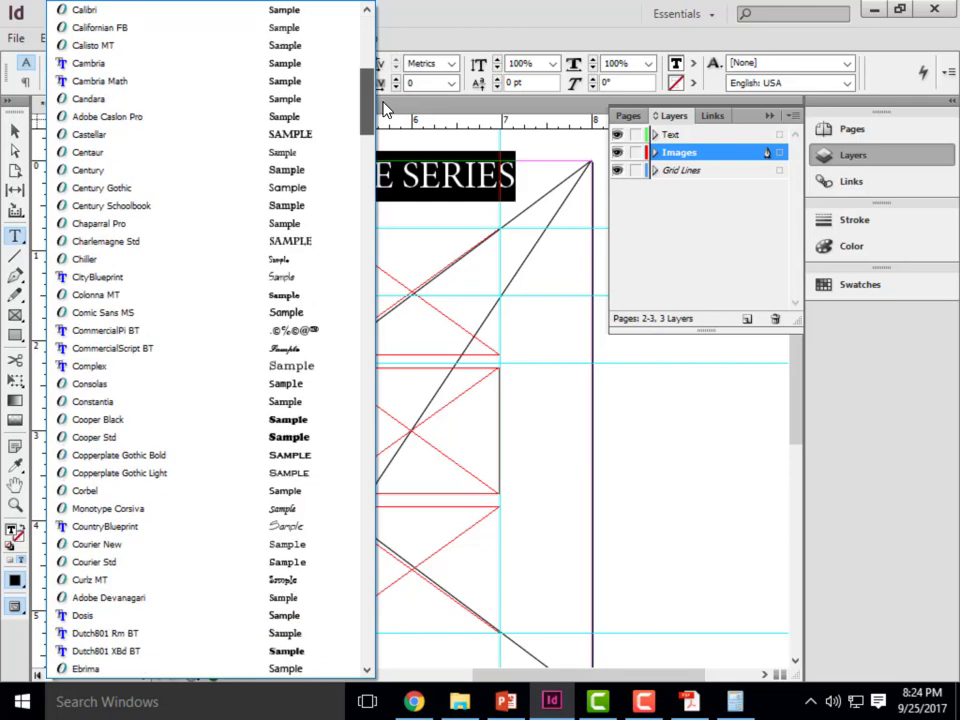
click(337, 457)
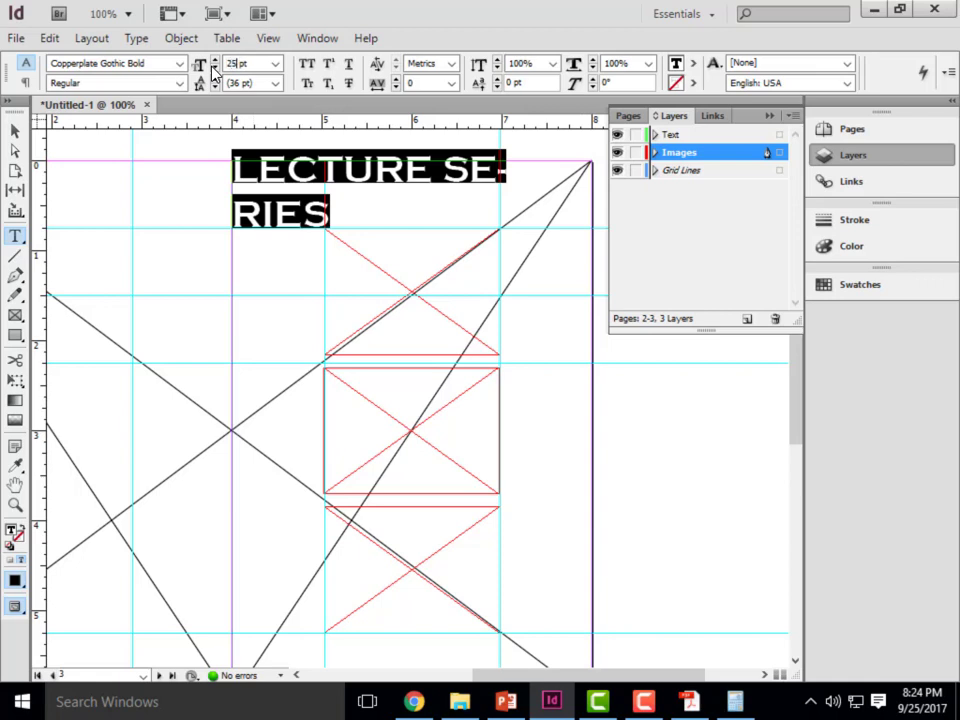
key(Return)
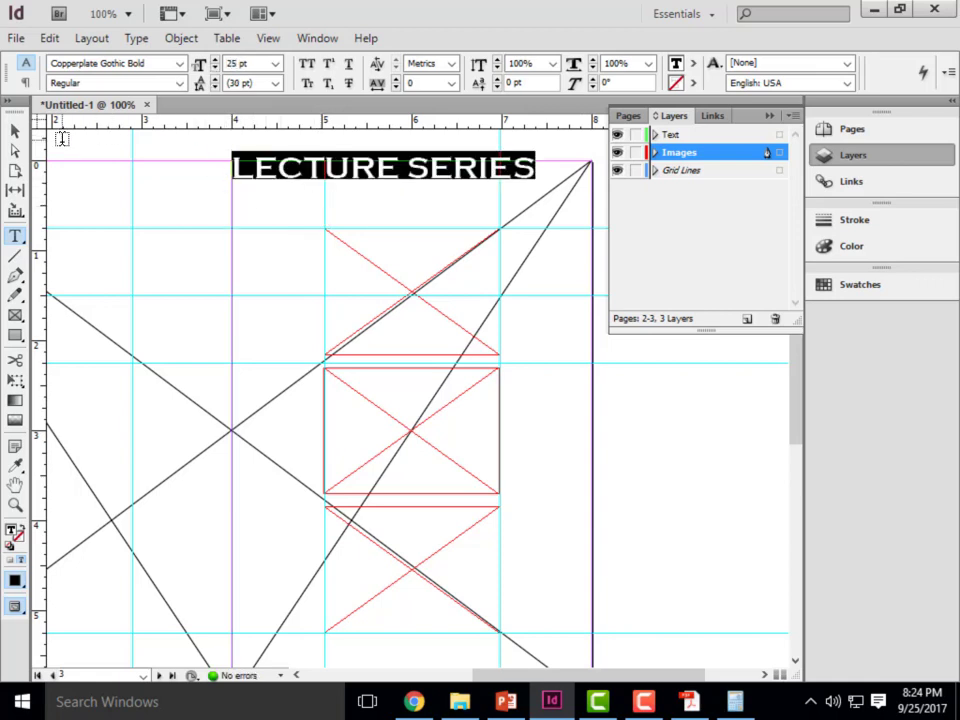
Reduce the title text frame's height and move it down to rest on the first horizontal guide above the top image frame
click(20, 132)
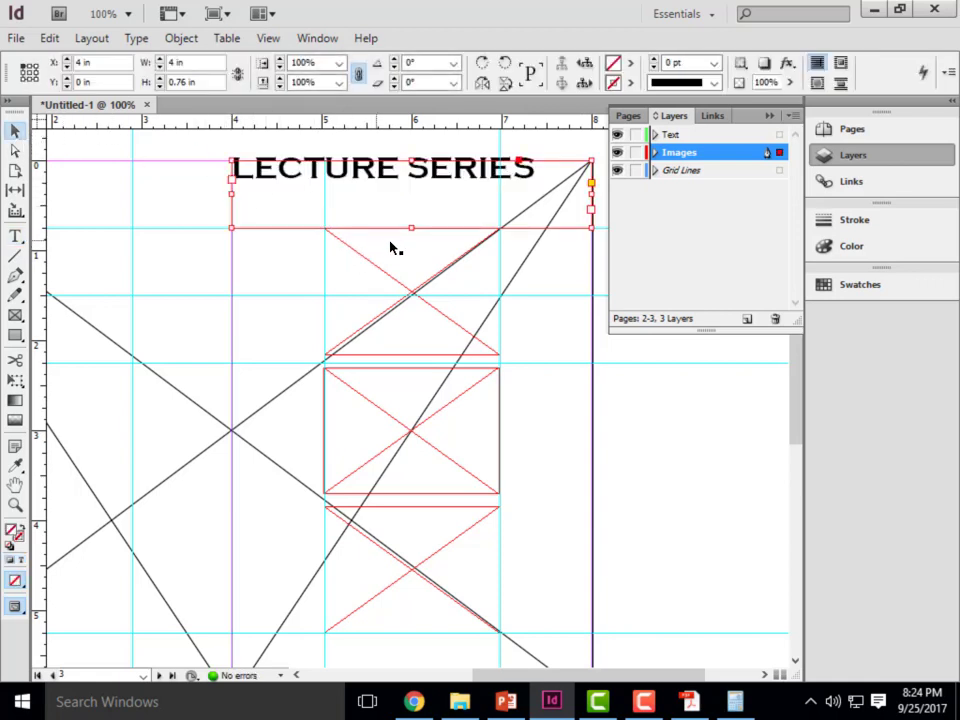
drag(412, 230, 373, 219)
click(553, 489)
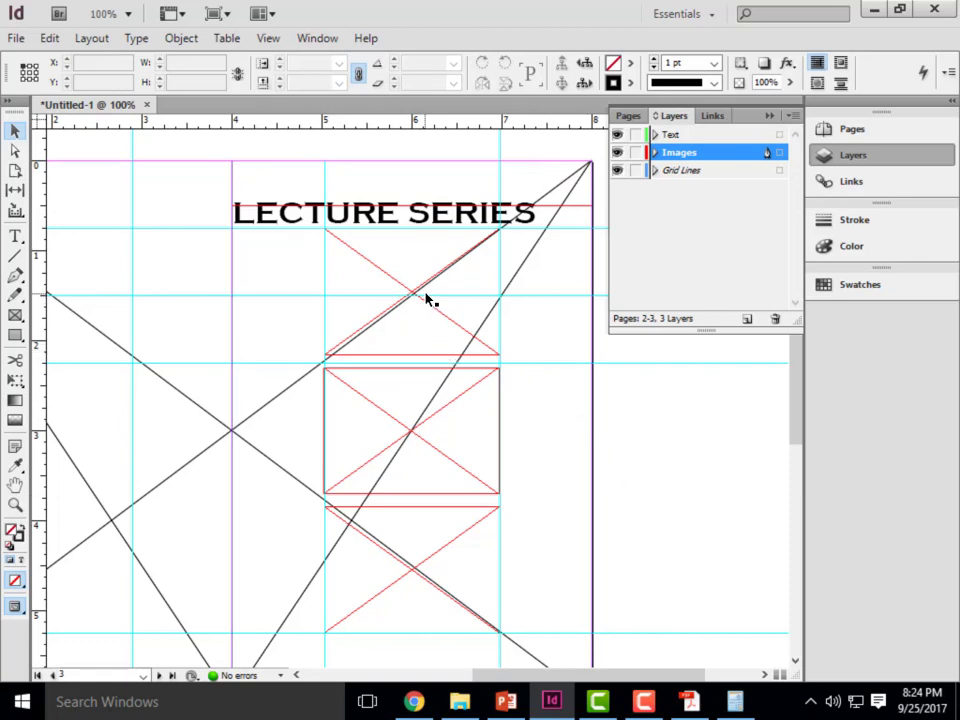
Start placing an image in the top frame and browse to the ARCHI 135- DIGITAL TOOLS- FALL 2017 folder on the SAMSUNG (E:) drive
scroll(415, 250, down, 1)
click(373, 224)
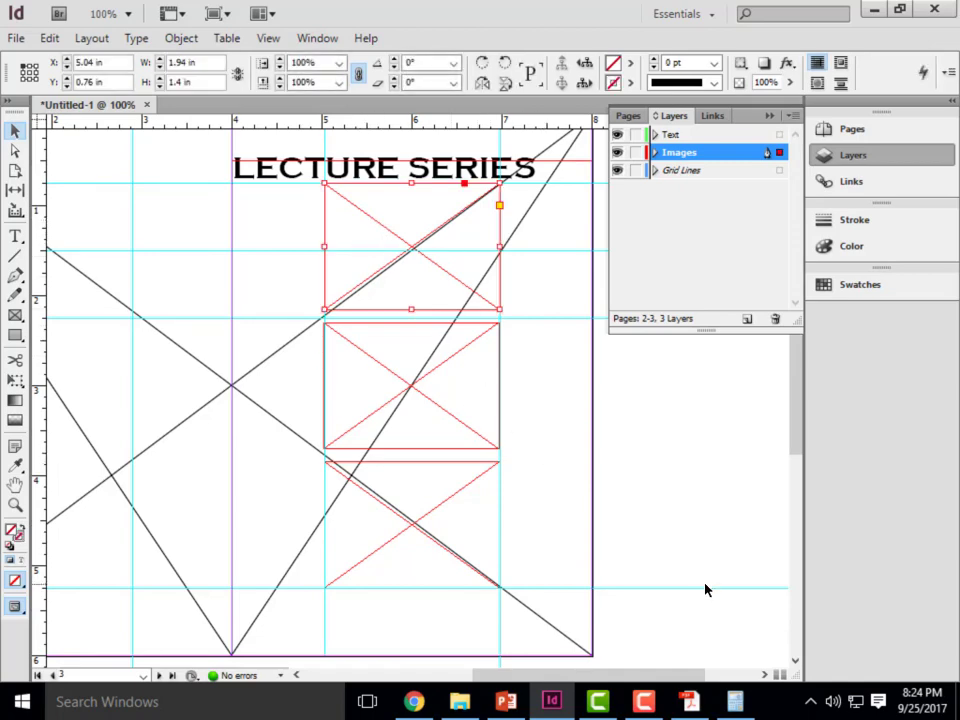
click(15, 38)
click(62, 258)
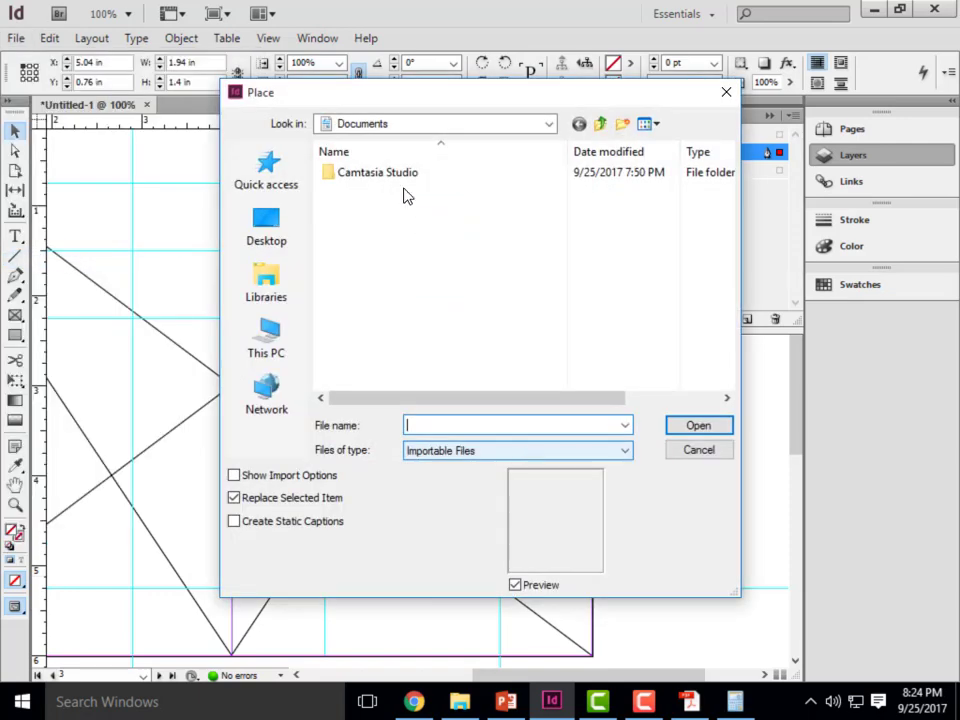
click(548, 128)
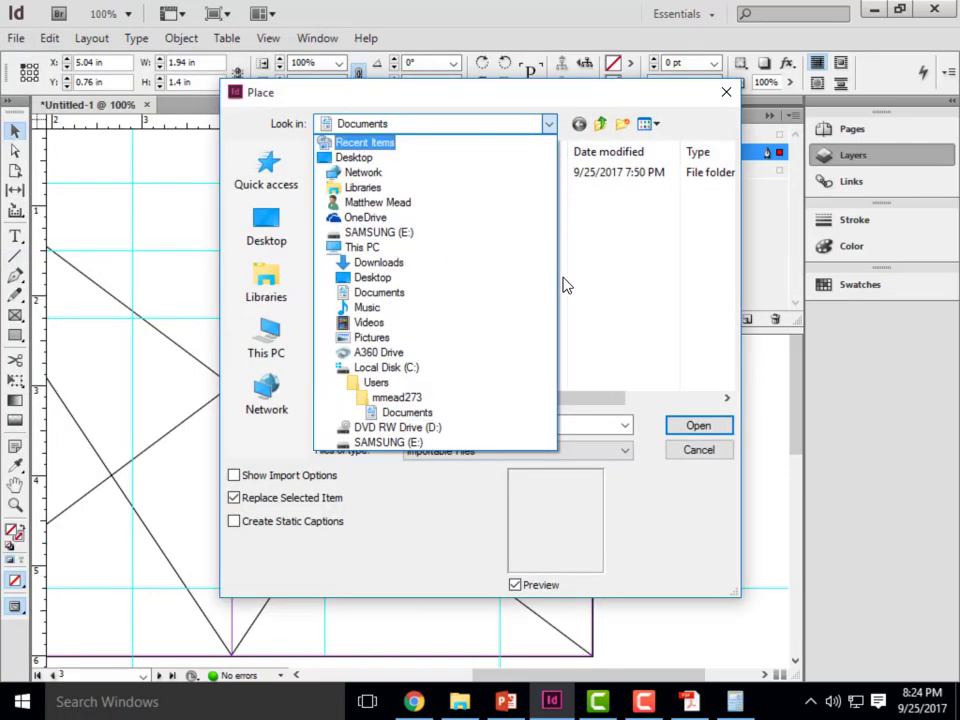
click(416, 443)
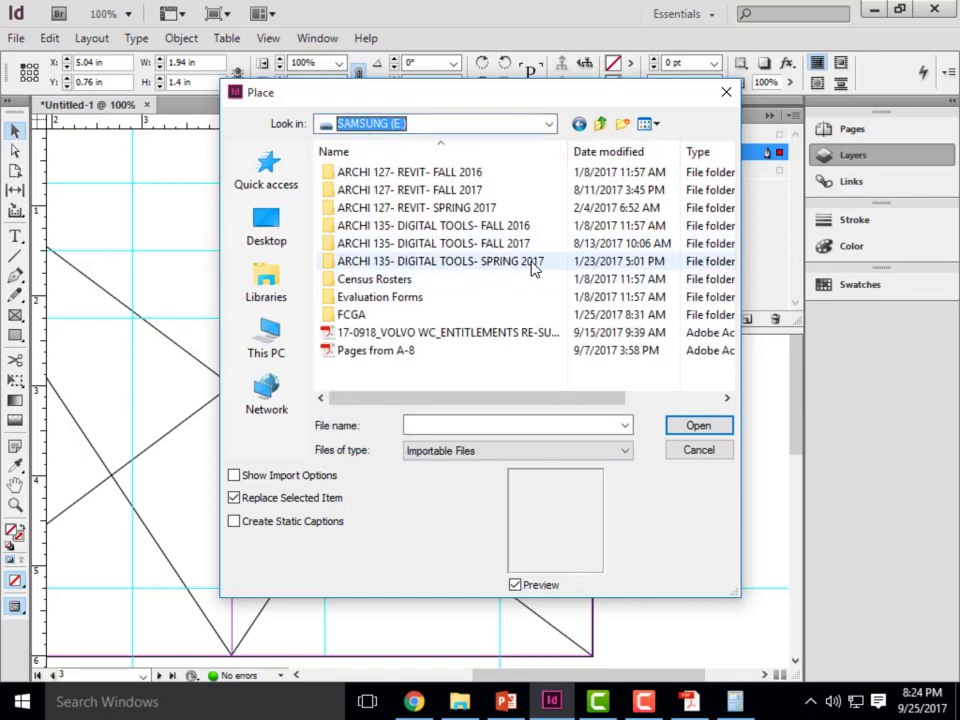
double_click(489, 242)
scroll(401, 345, down, 1)
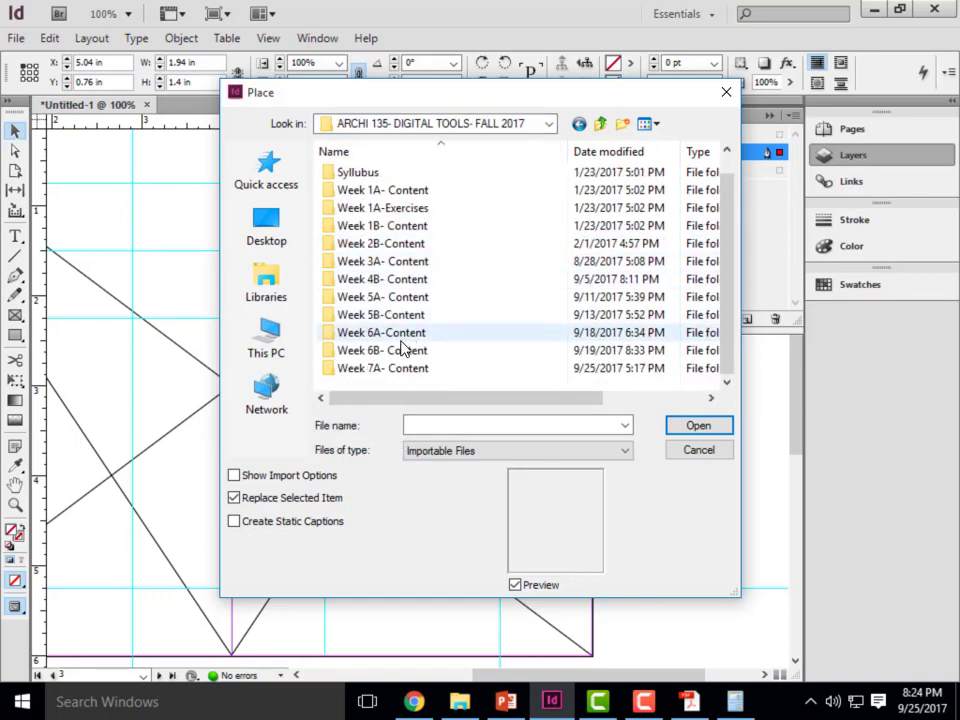
Place the U2 group-portrait image from the Album Cover Imegery folder in Week 6A-Content into the top frame
double_click(401, 349)
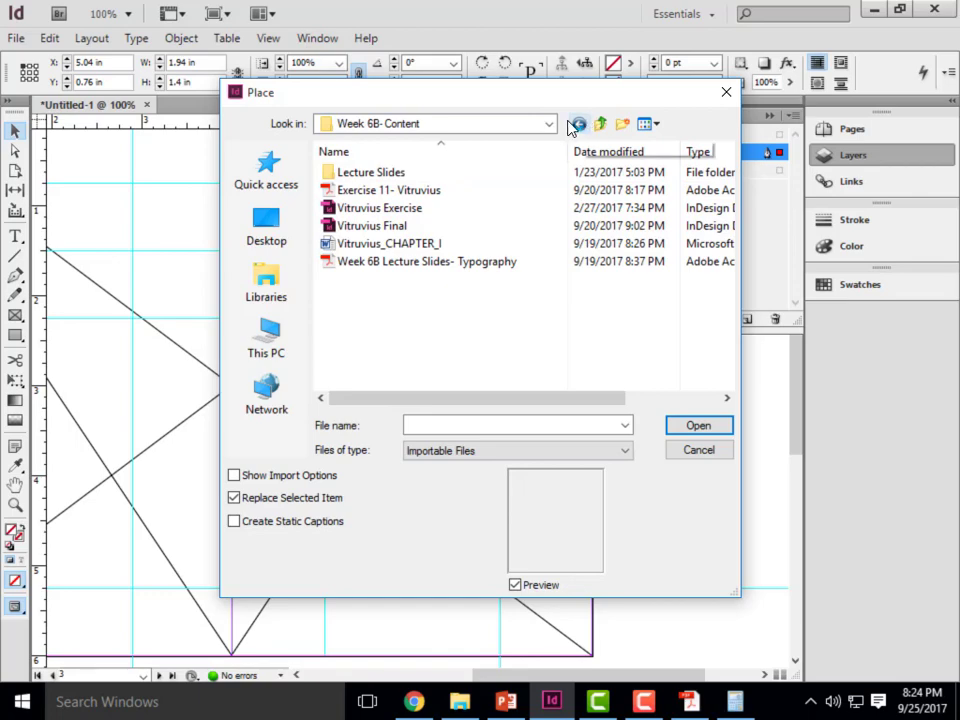
click(577, 125)
double_click(403, 352)
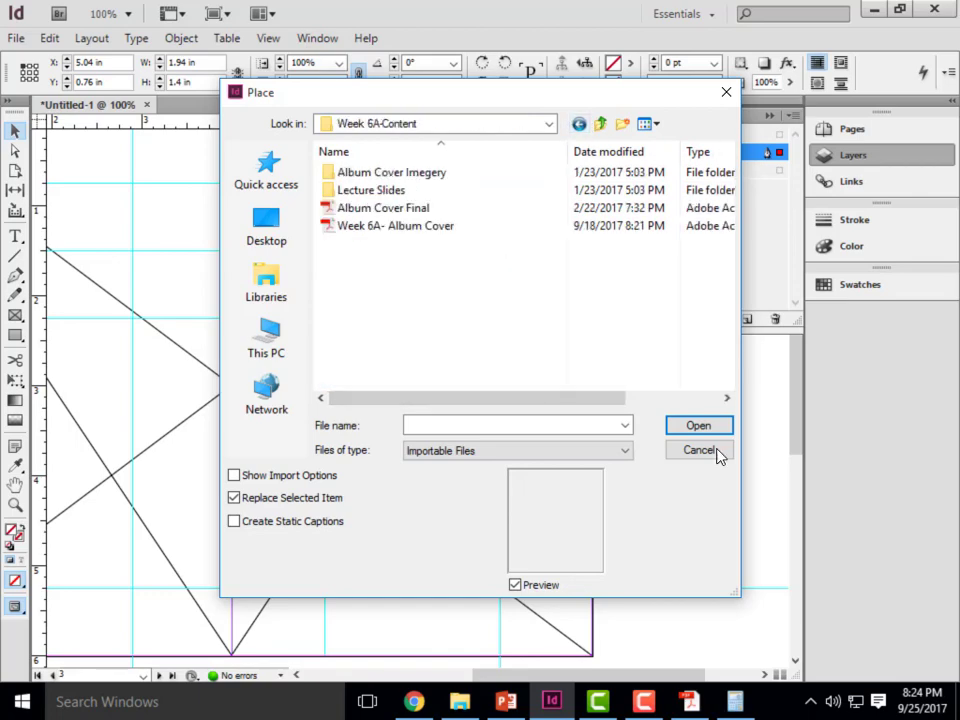
double_click(426, 174)
click(403, 208)
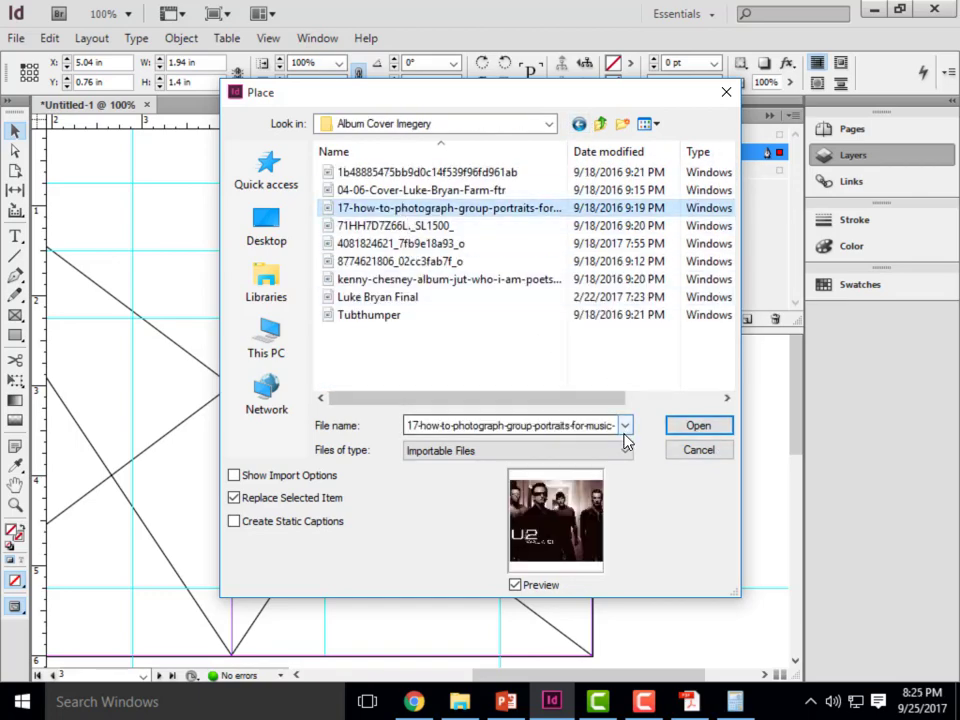
click(699, 425)
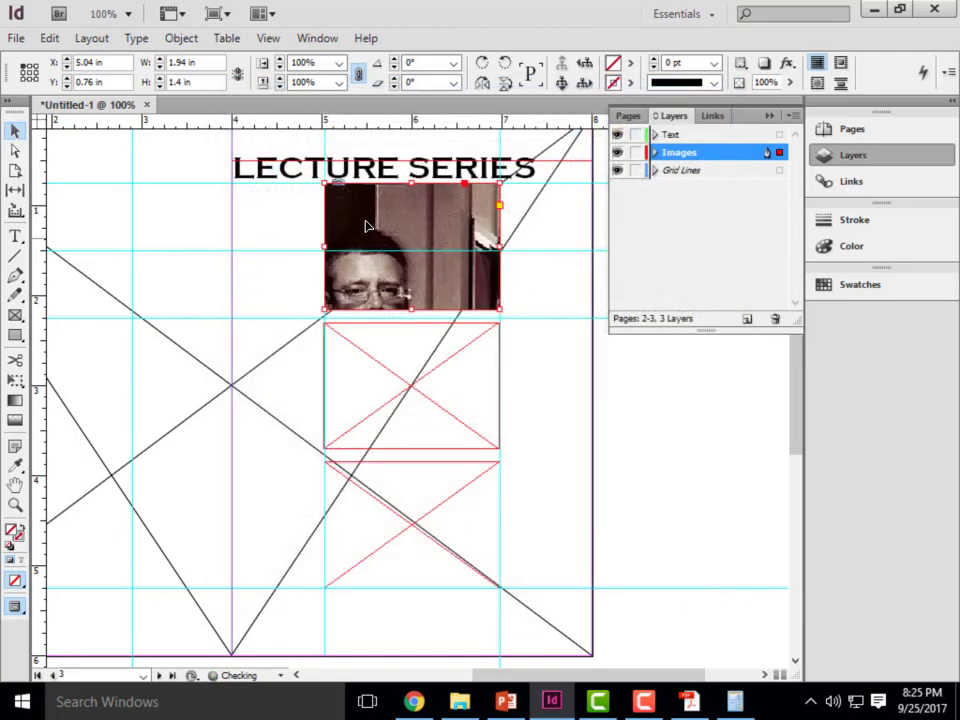
Try Fit Content Proportionally on the U2 image, and apply Fill Frame Proportionally to it
right_click(403, 250)
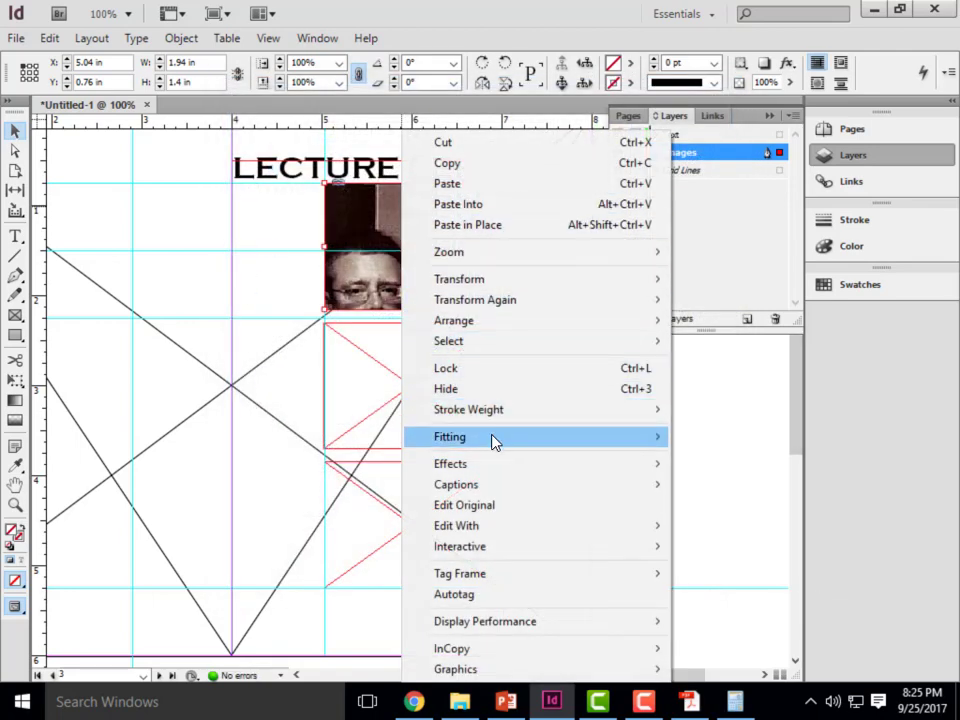
mouse_move(493, 441)
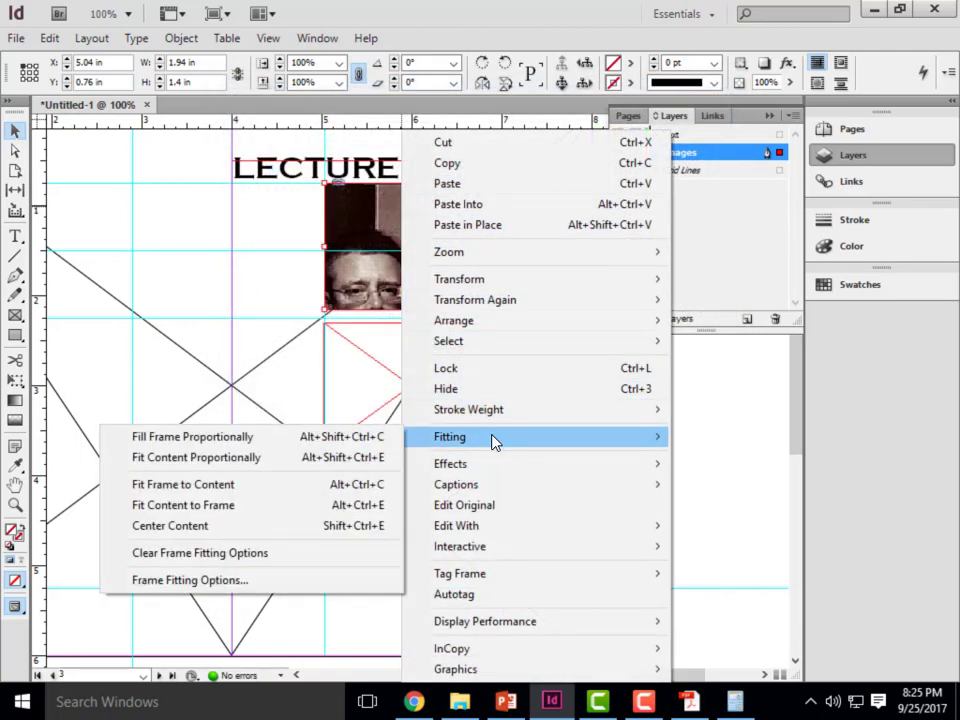
click(250, 458)
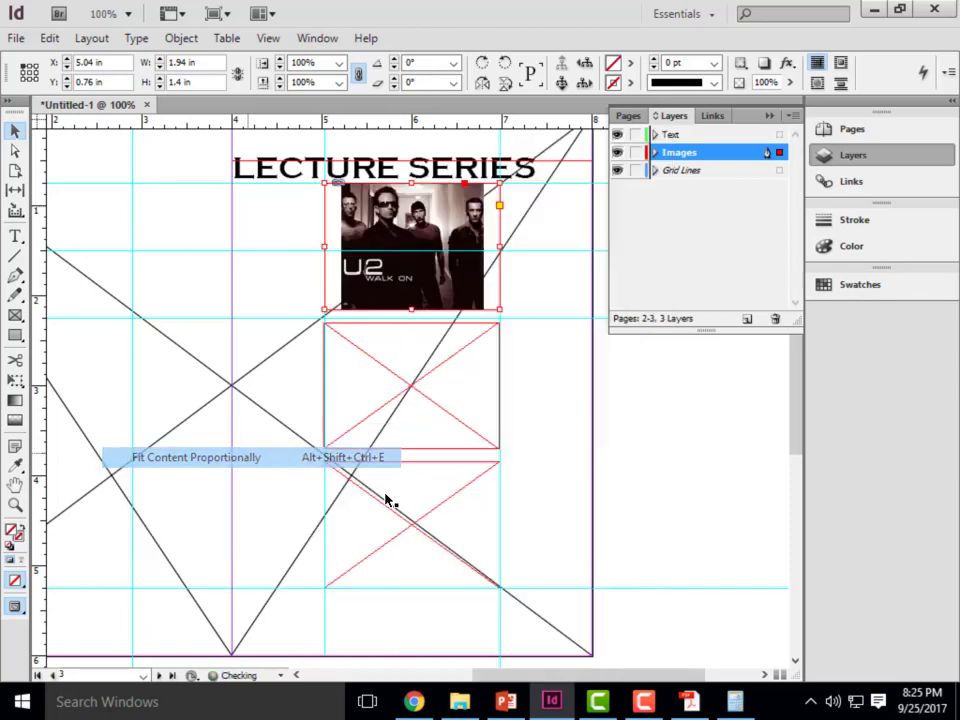
right_click(398, 210)
mouse_move(476, 437)
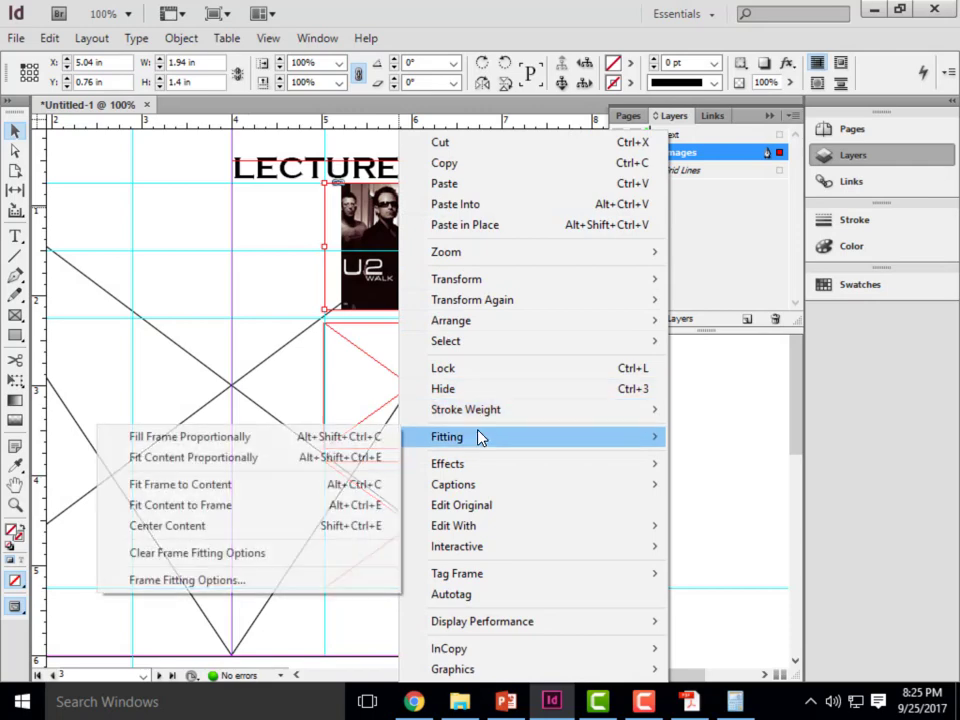
click(252, 446)
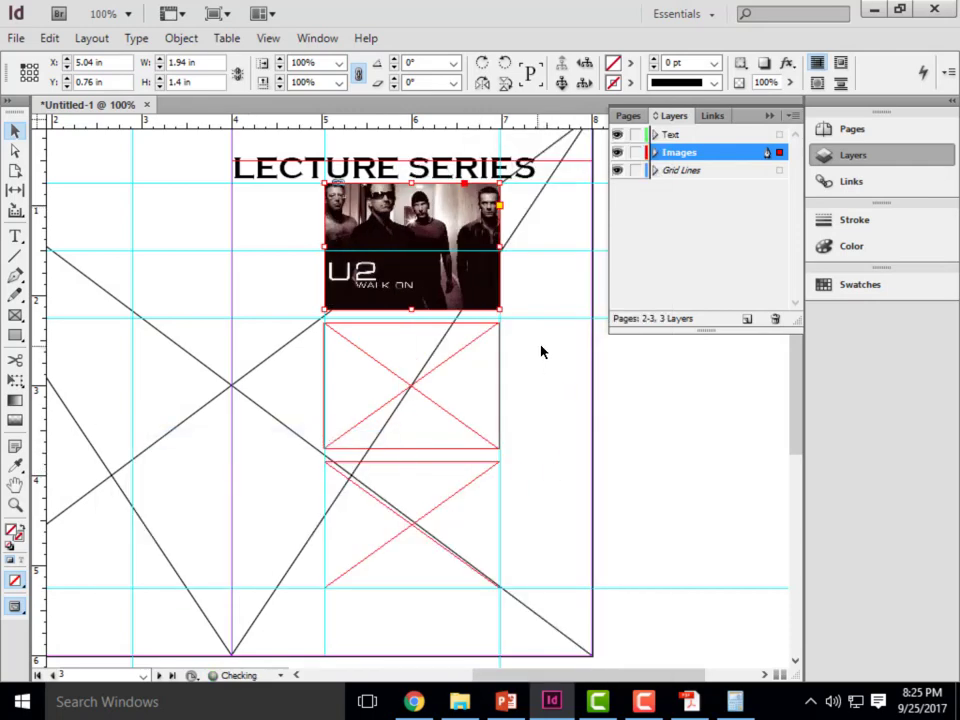
double_click(380, 240)
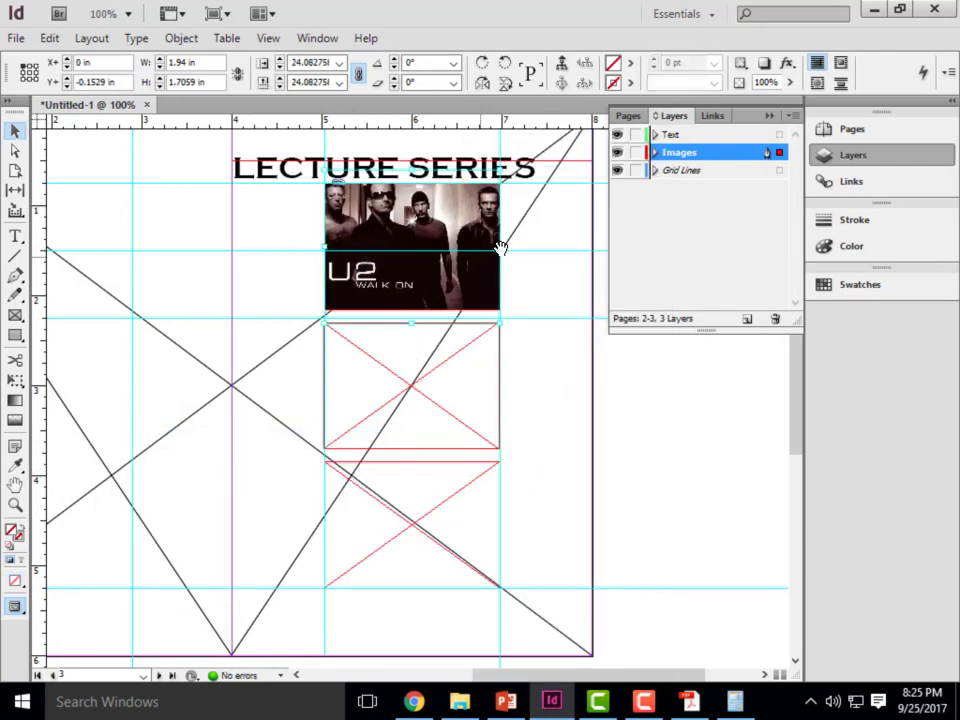
click(623, 399)
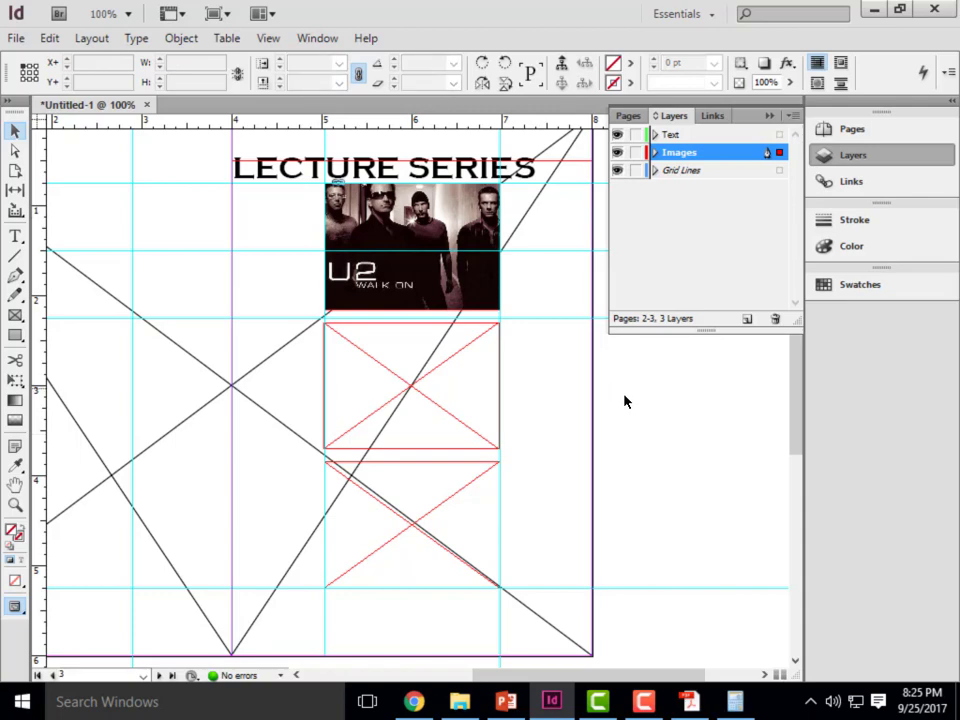
click(440, 360)
click(14, 38)
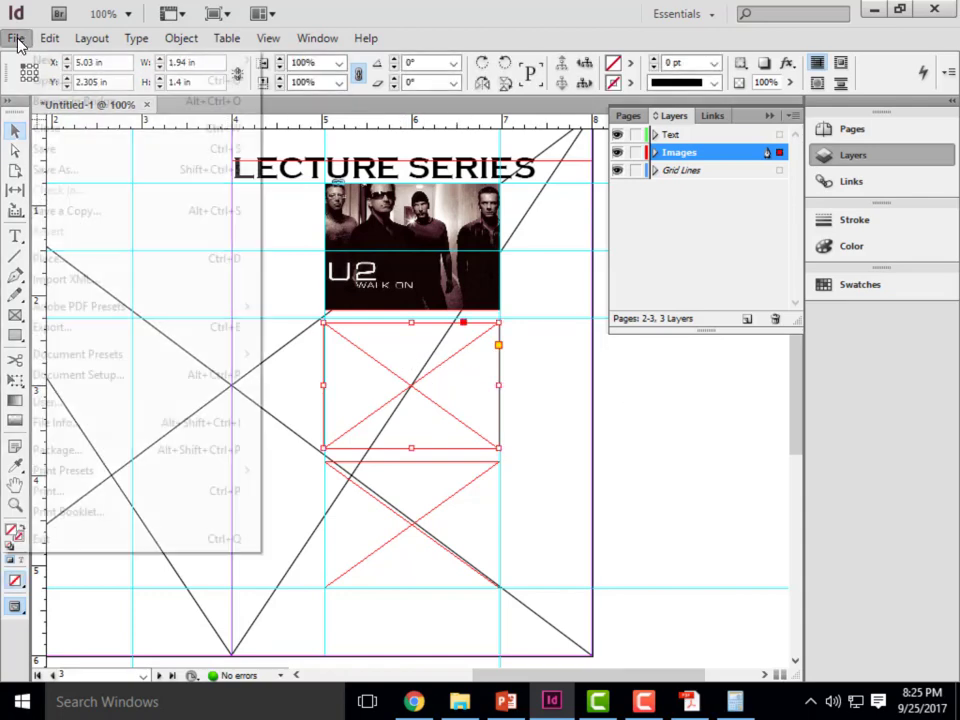
mouse_move(49, 38)
click(511, 345)
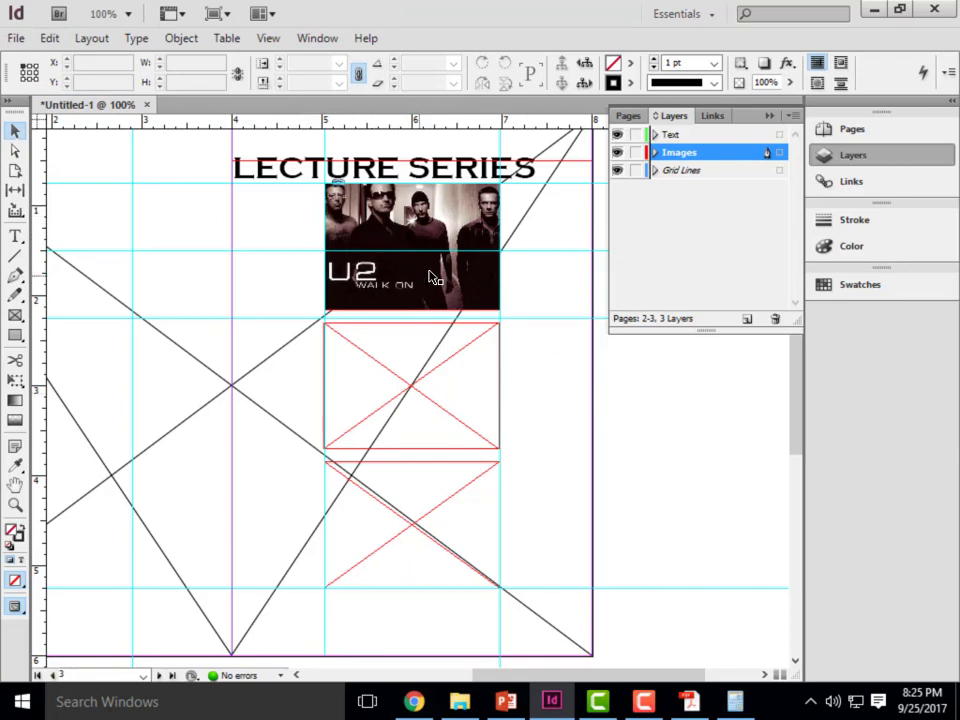
click(296, 173)
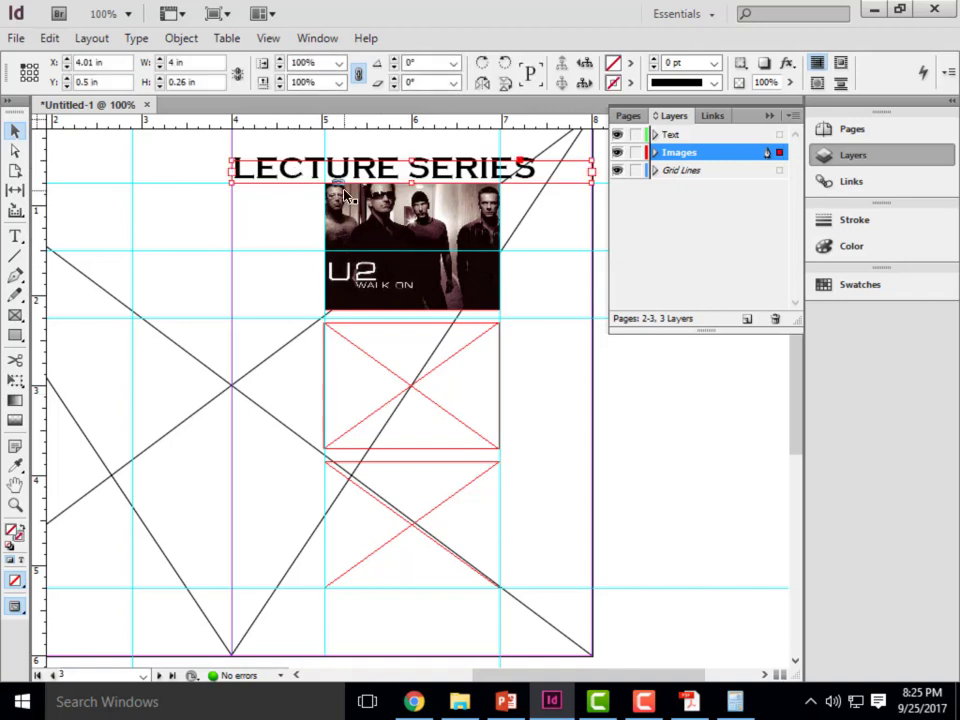
drag(411, 183, 428, 205)
key(ctrl+z)
Undo the fitting and placement of the U2 image to empty the top frame
click(444, 302)
key(ctrl+alt+shift+e)
key(ctrl+z)
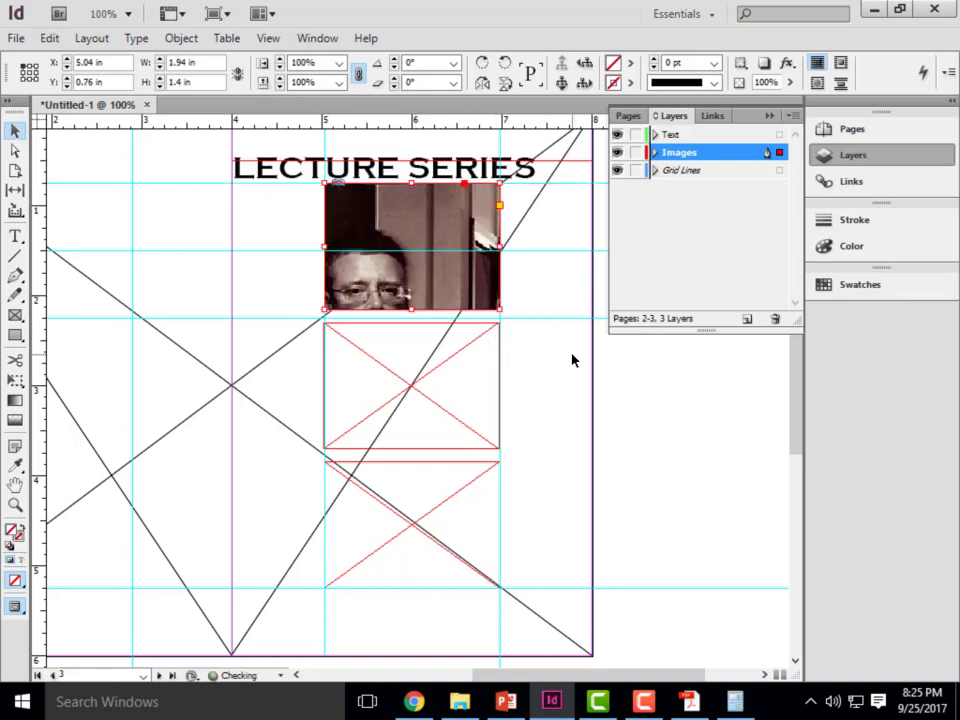
key(ctrl+z)
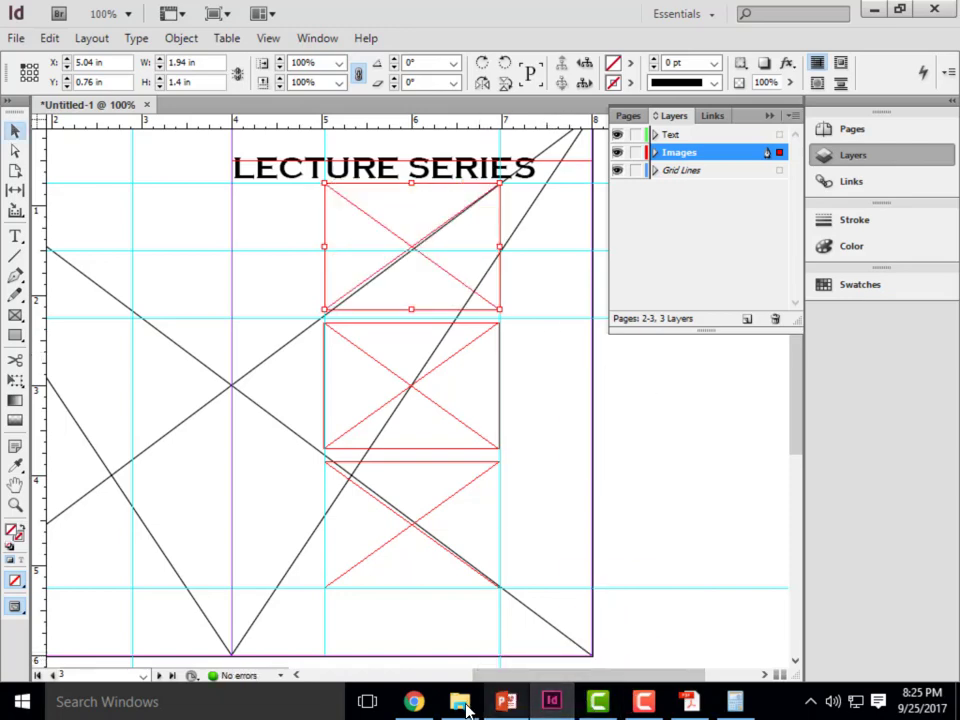
Switch to Chrome and search Google Images for le corbusier in a new tab
click(414, 702)
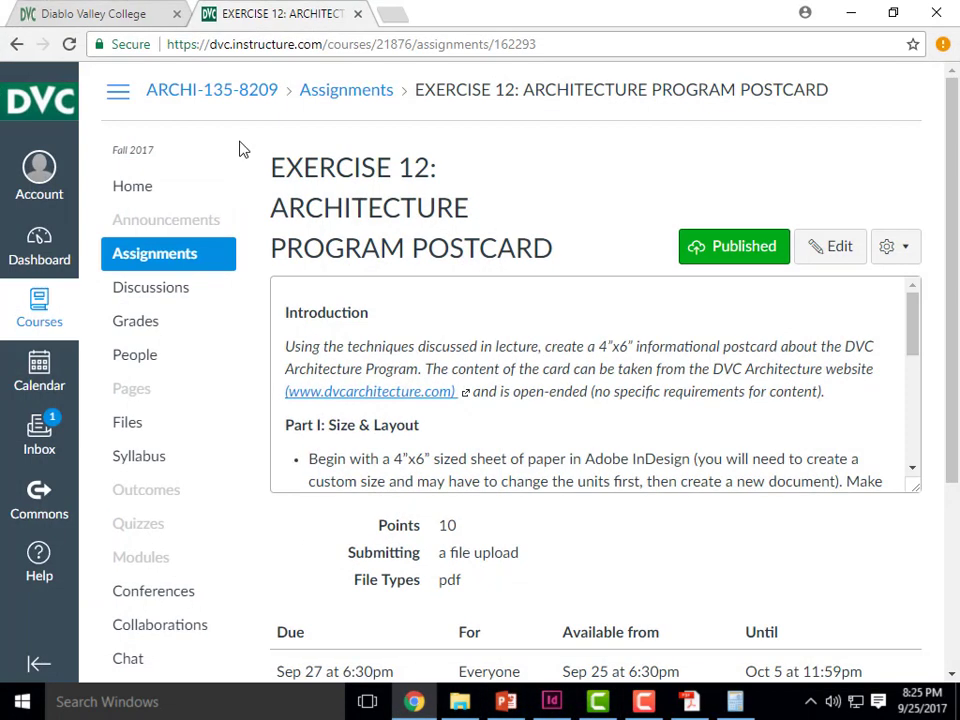
click(389, 22)
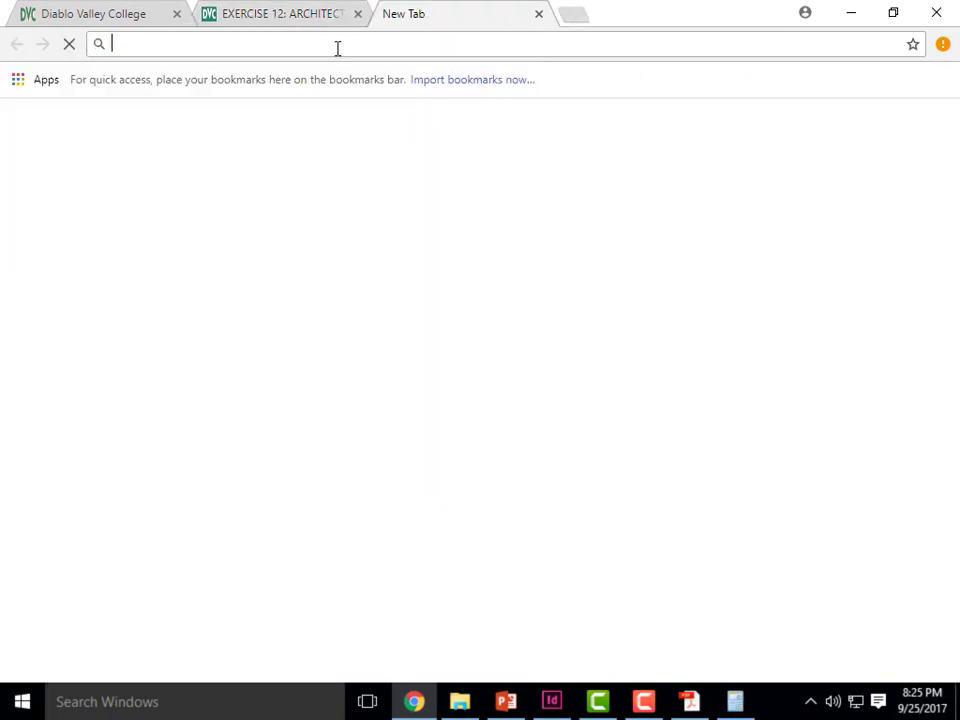
click(347, 374)
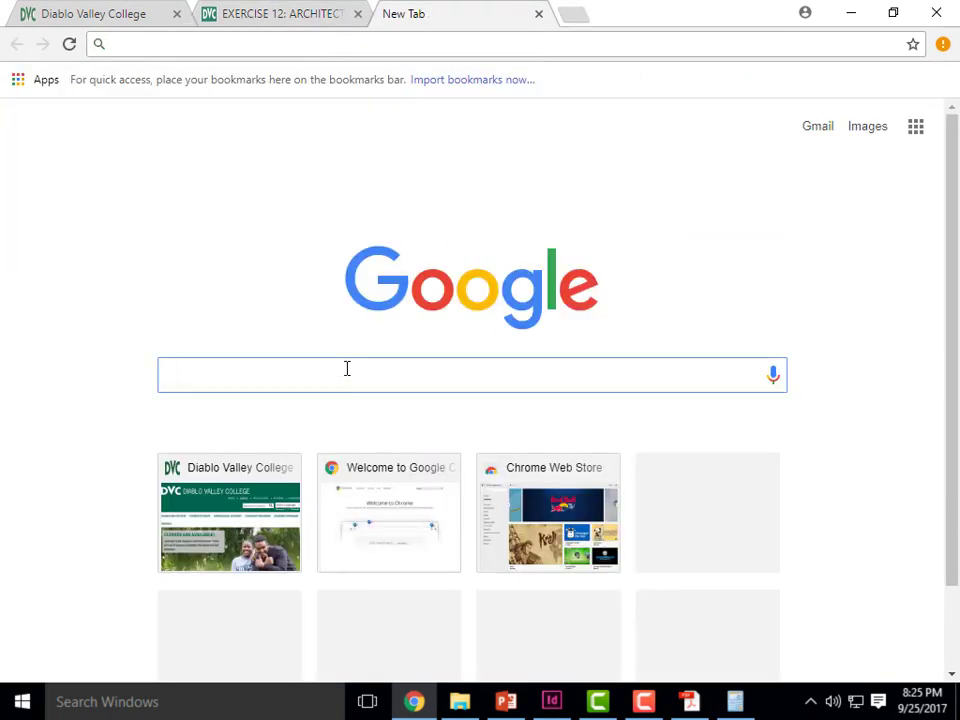
text(LE CORBU)
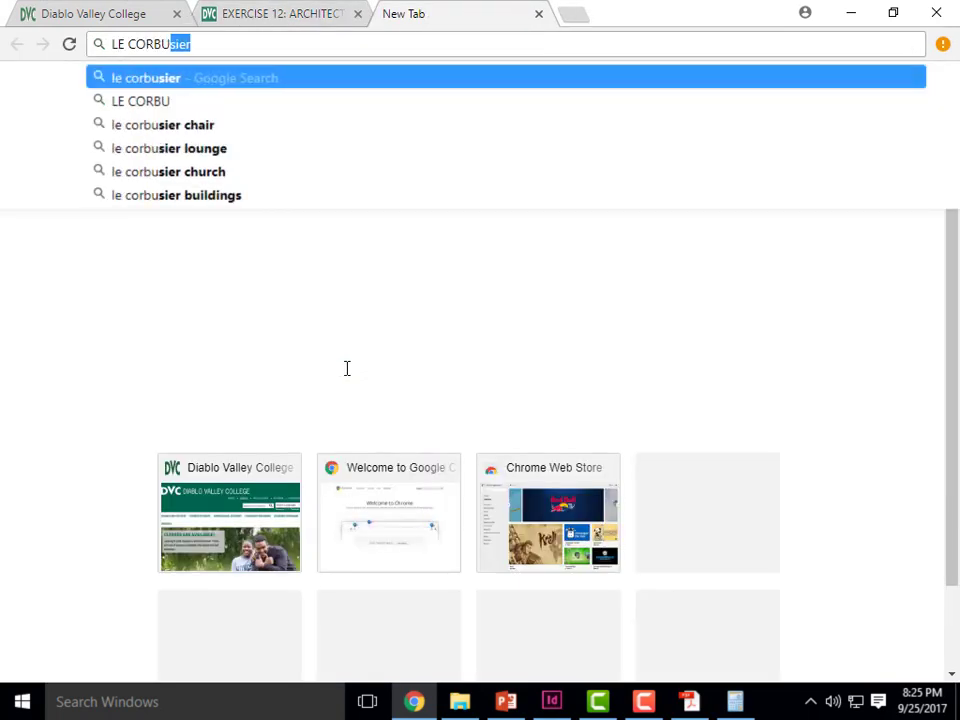
key(Return)
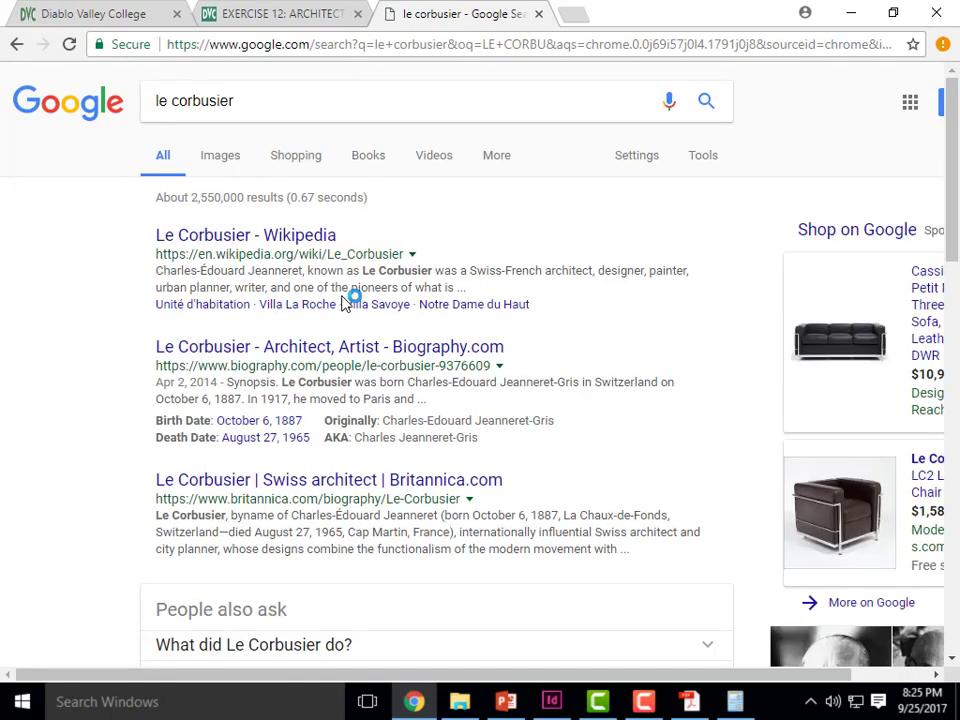
click(225, 160)
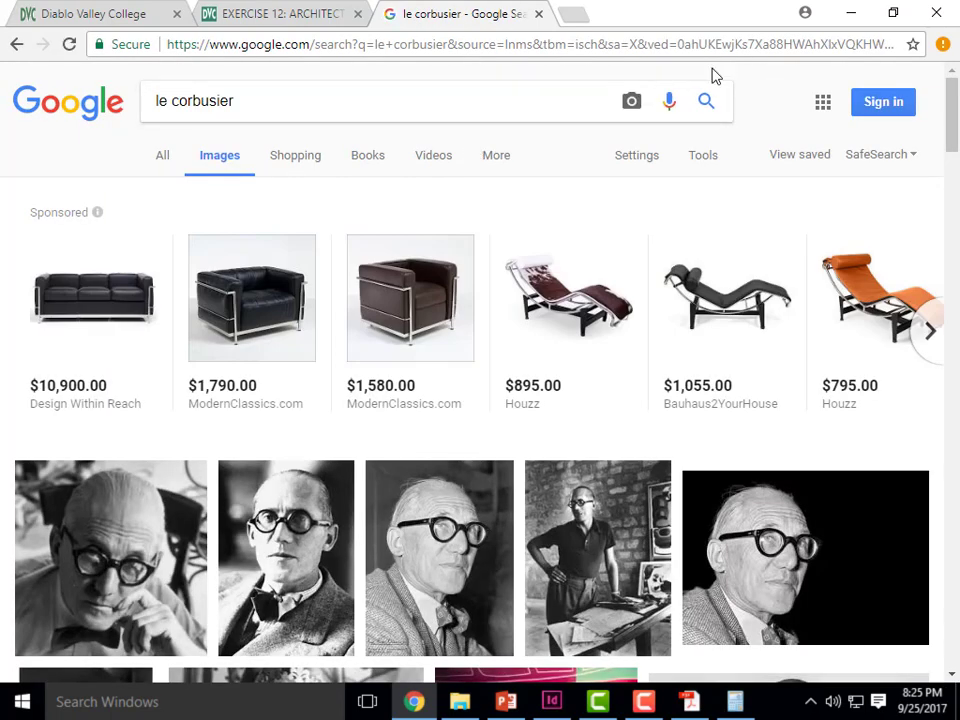
Save the Le Corbusier portrait with the black background from the image results to the desktop
drag(701, 22, 481, 122)
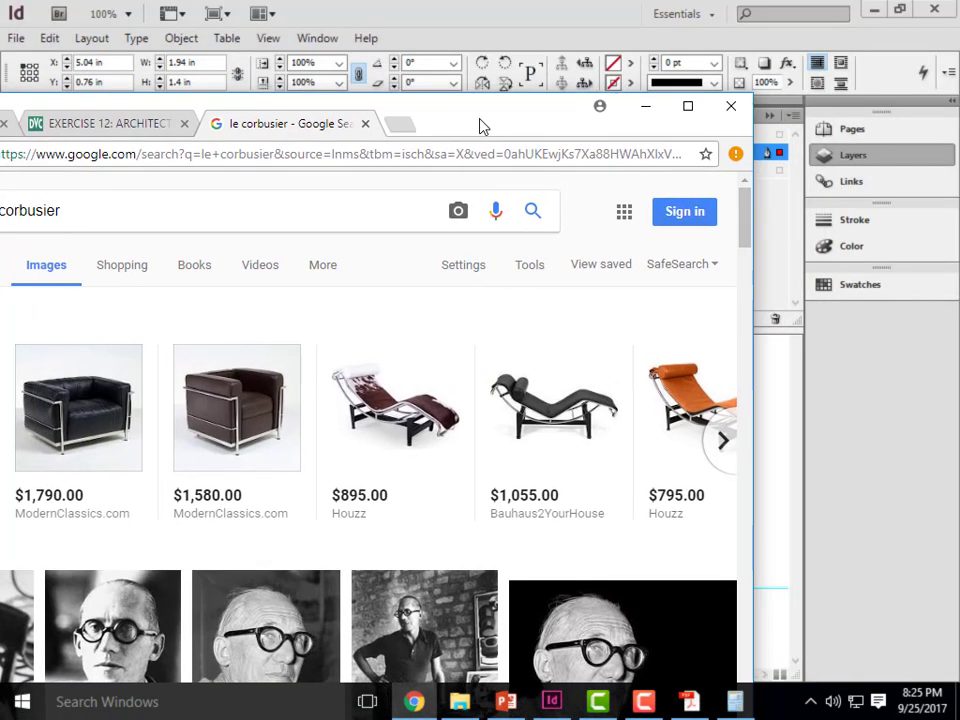
click(872, 10)
drag(669, 621, 910, 420)
click(645, 108)
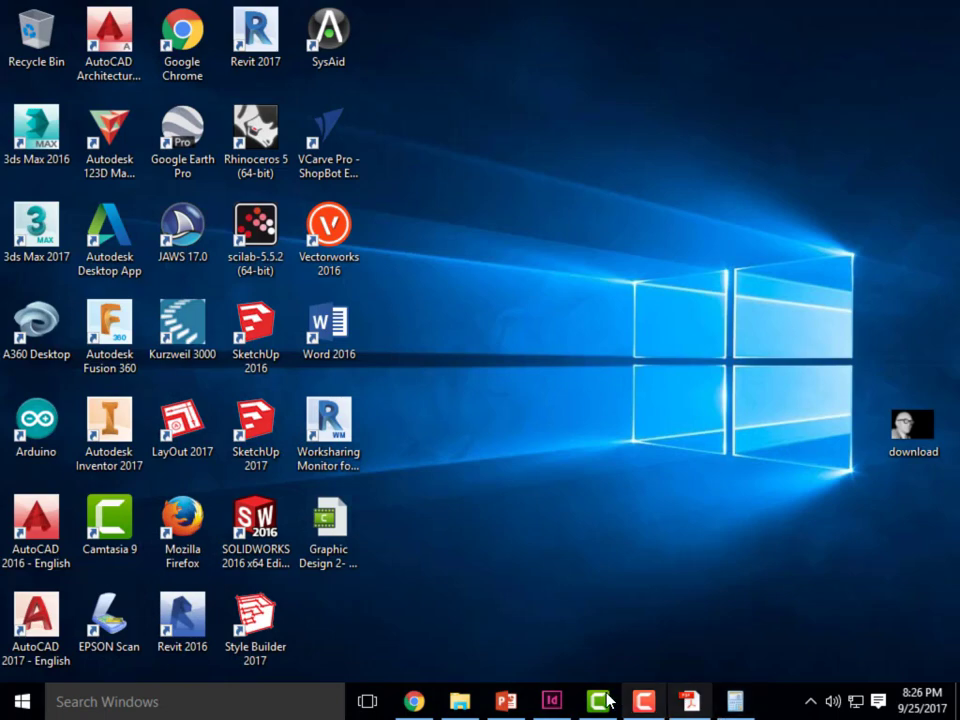
Switch back to InDesign and place the download image from the Desktop into the top image frame
click(551, 701)
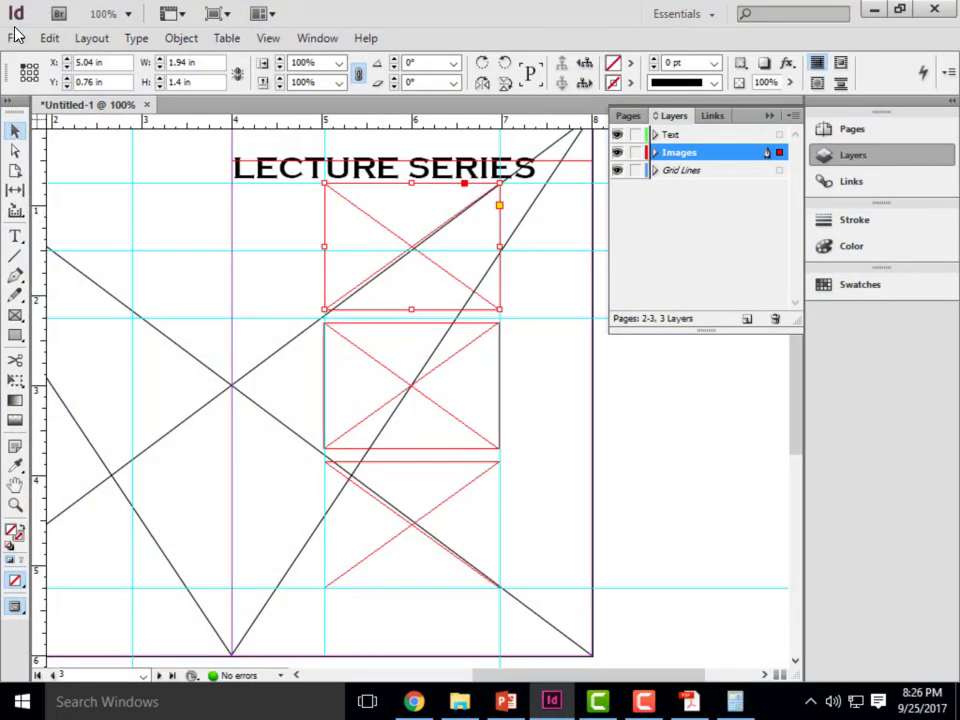
click(15, 37)
click(64, 260)
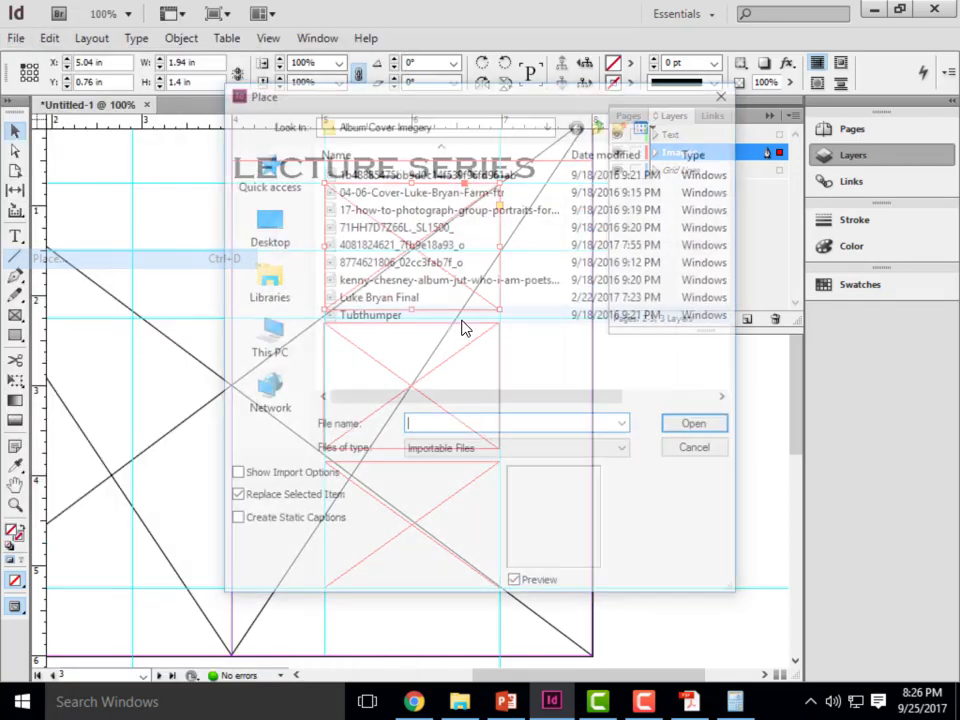
click(267, 222)
click(395, 318)
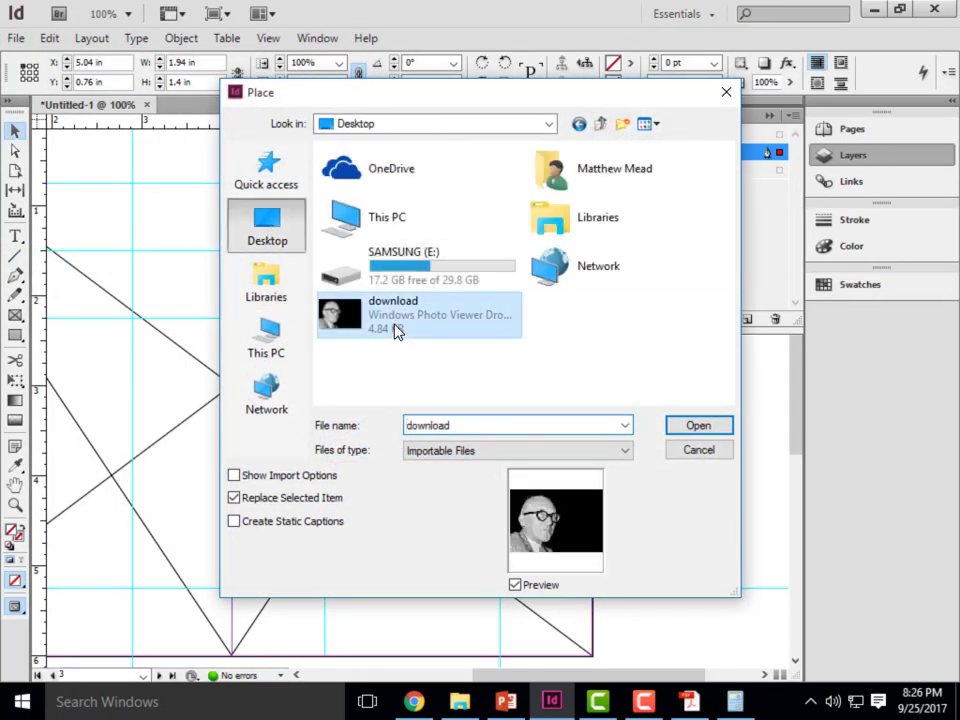
double_click(395, 330)
Apply Fill Frame Proportionally to the Le Corbusier portrait in the top frame and deselect it
right_click(358, 230)
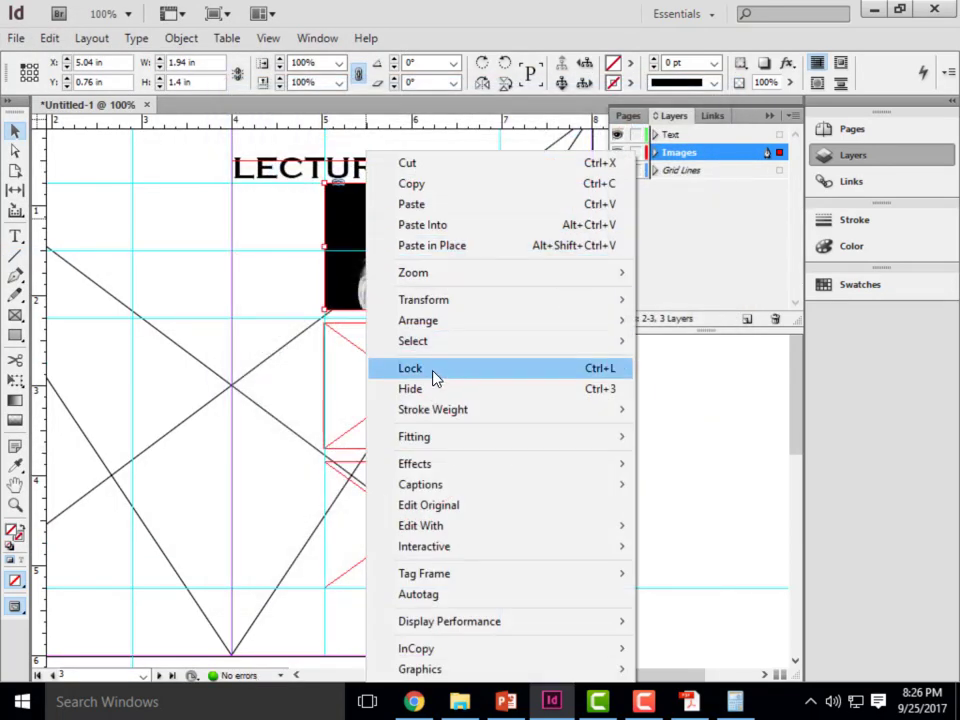
mouse_move(458, 445)
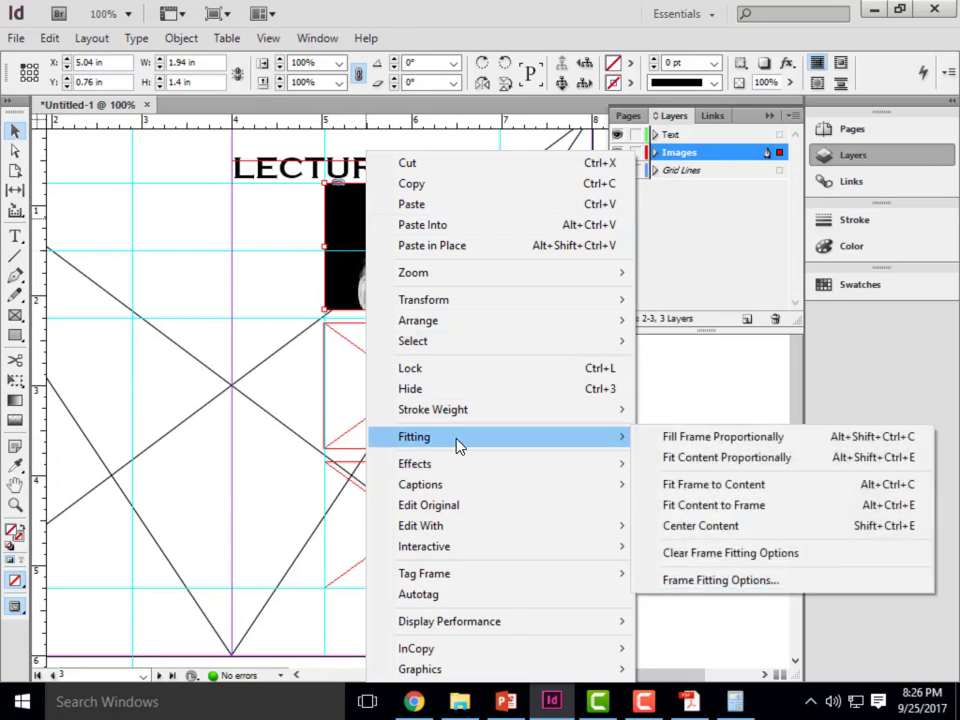
click(723, 437)
click(754, 518)
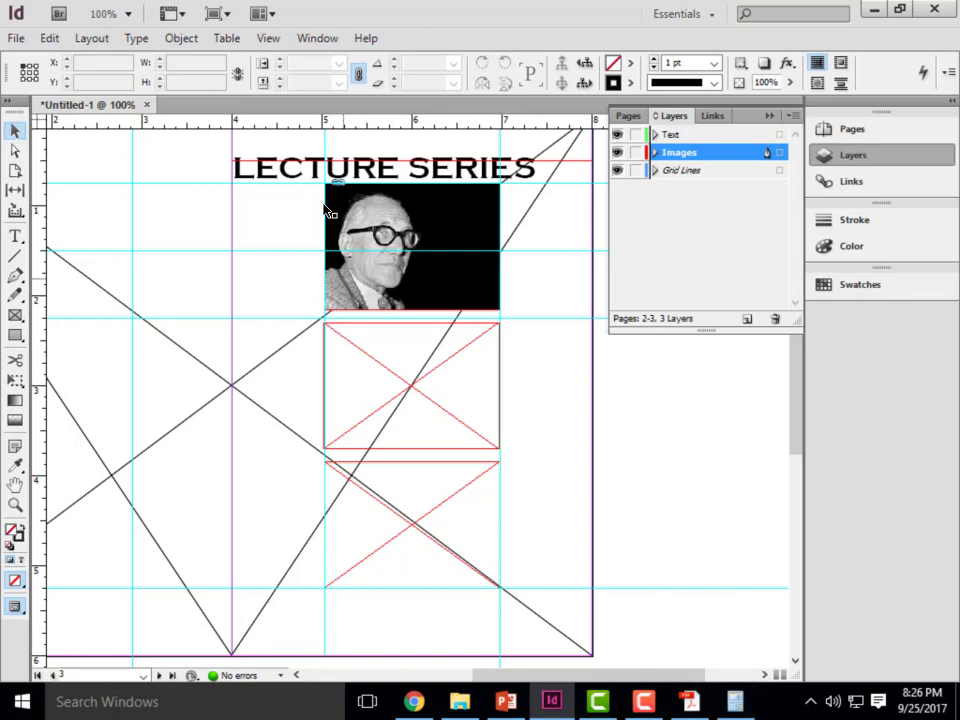
Start placing an image in the middle frame and browse SAMSUNG (E:) to ARCHI 135- DIGITAL TOOLS- FALL 2017, Week 6A-Content, Album Cover Imegery
click(403, 326)
click(16, 38)
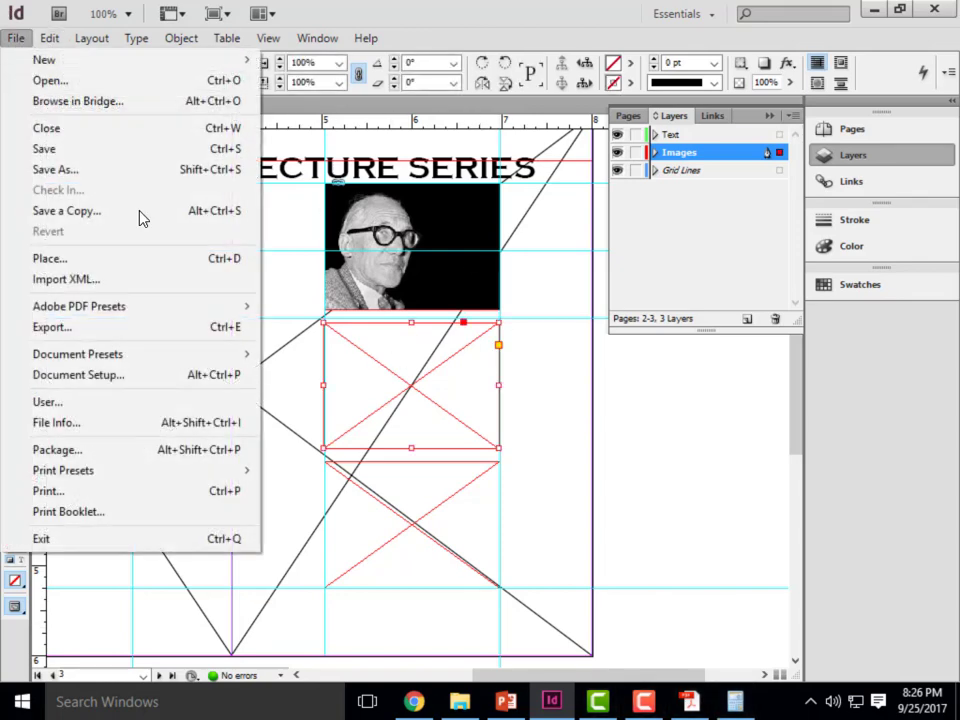
click(86, 259)
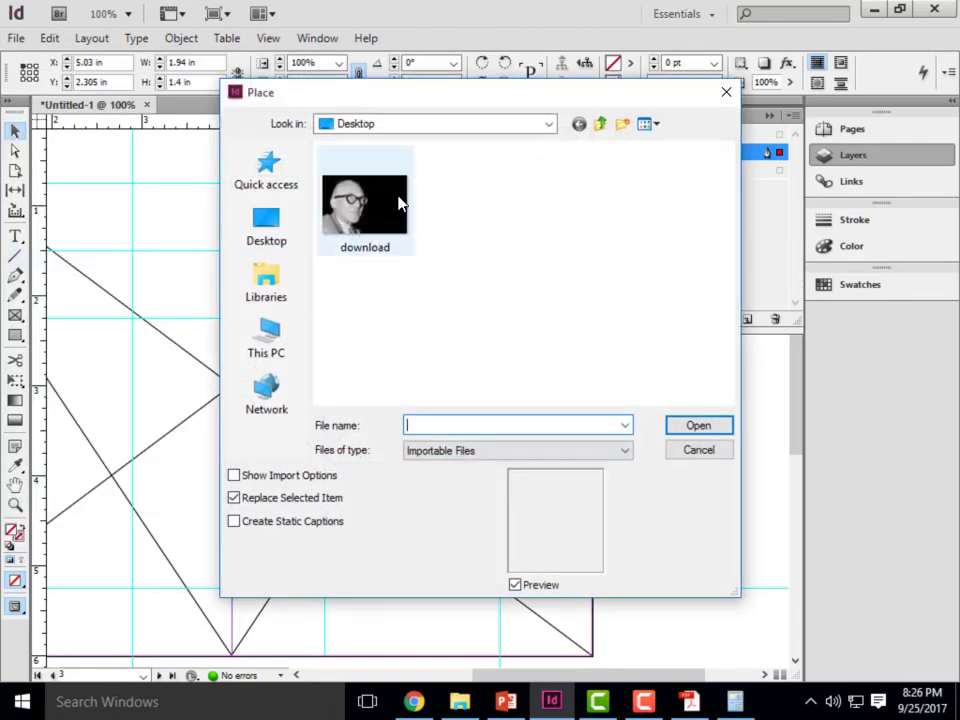
click(549, 124)
click(403, 454)
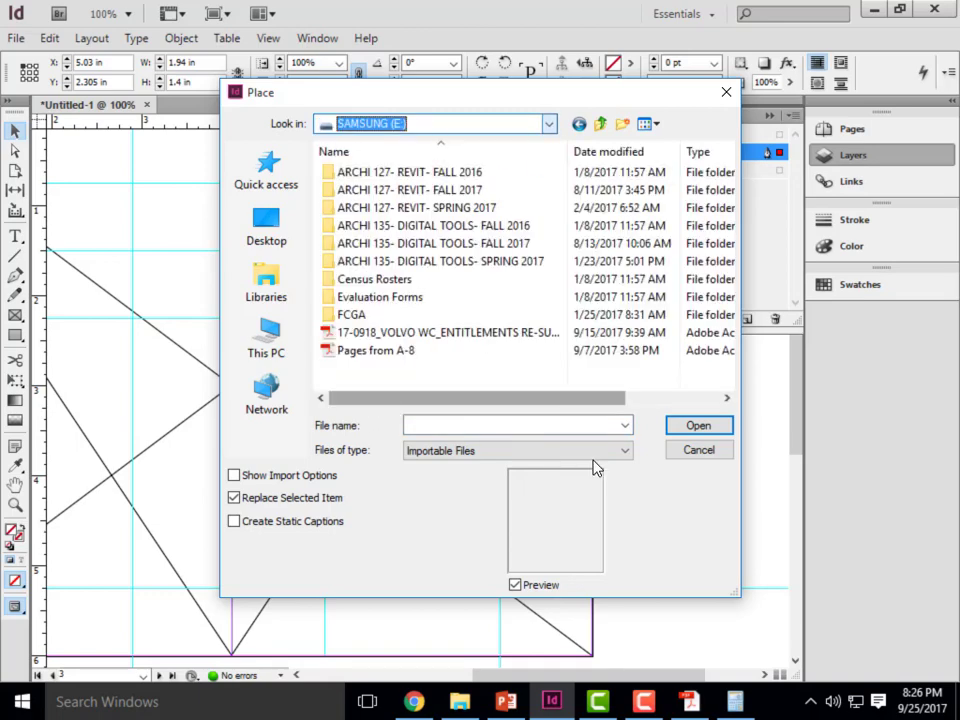
double_click(451, 248)
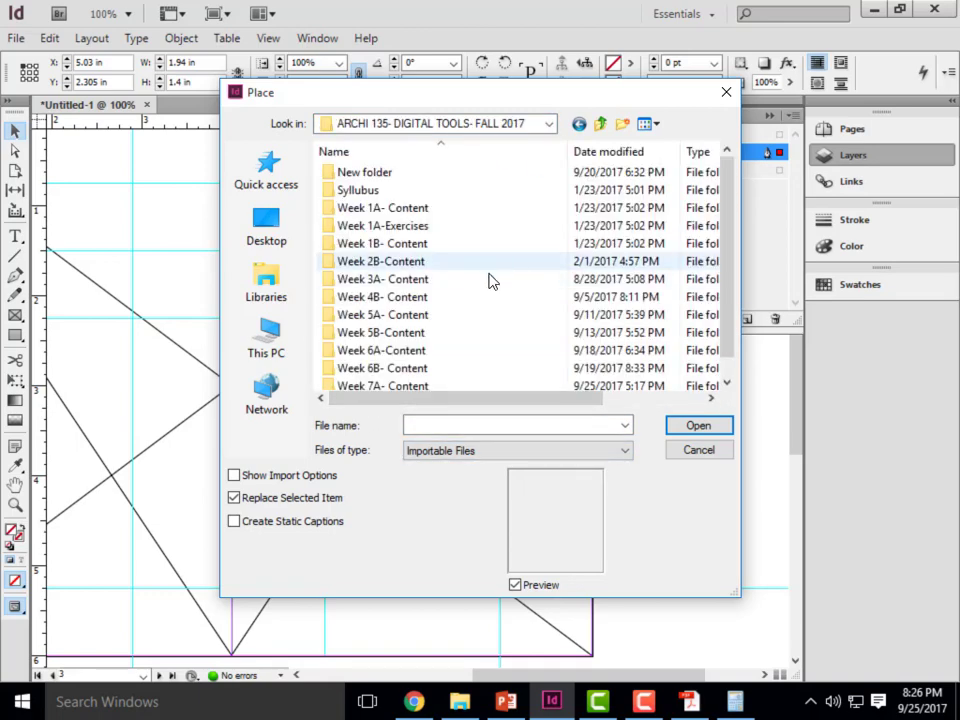
click(424, 352)
click(686, 420)
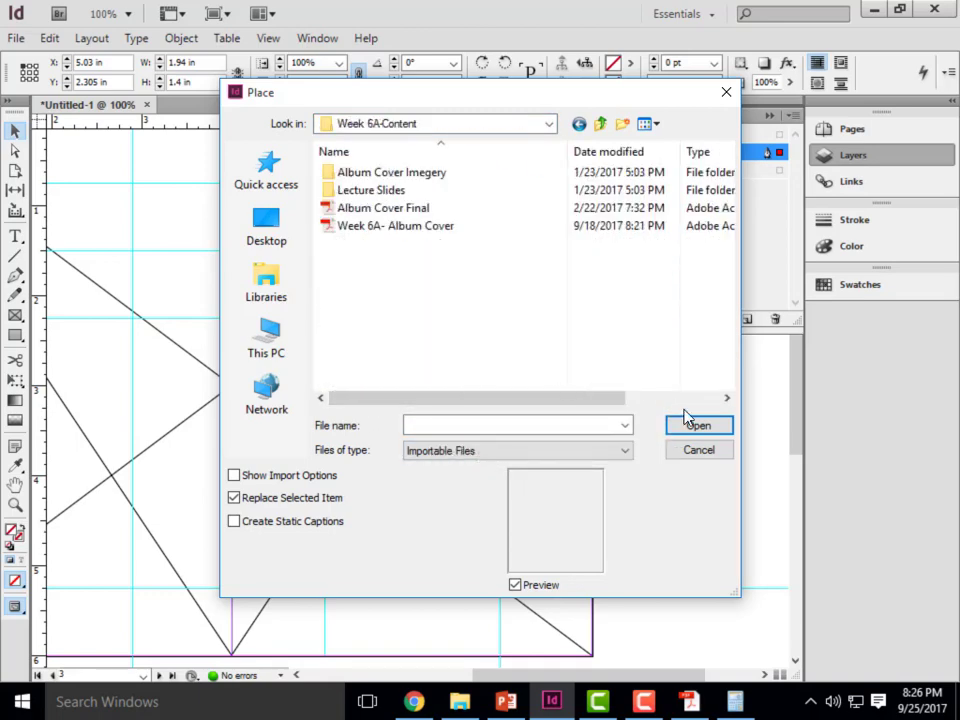
double_click(405, 176)
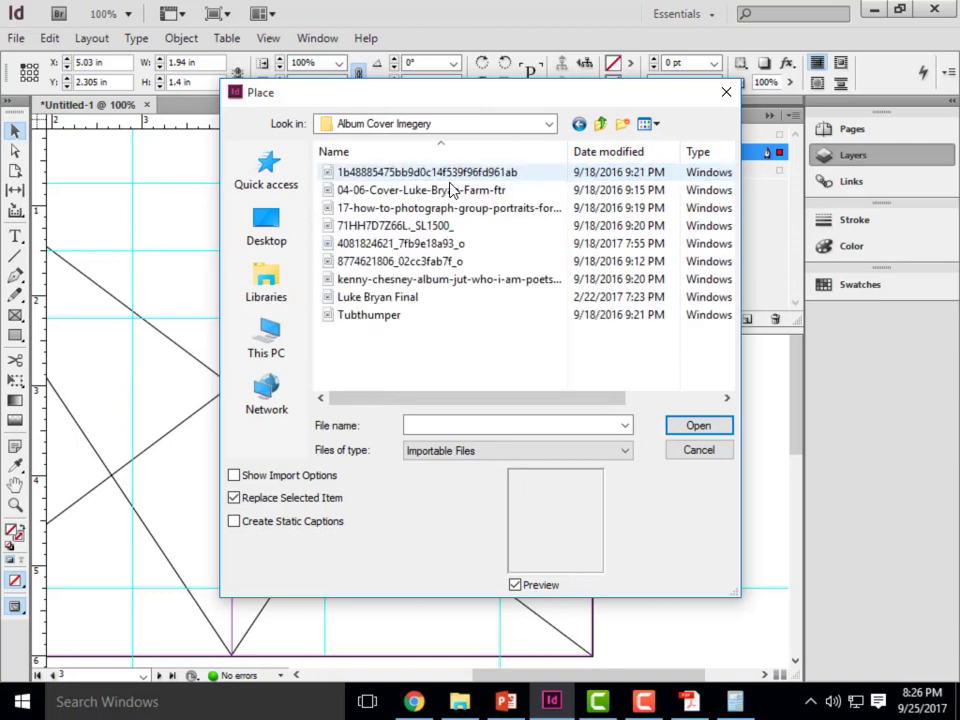
Preview the album cover files and place the kenny-chesney-album image in the middle frame
click(378, 298)
click(375, 315)
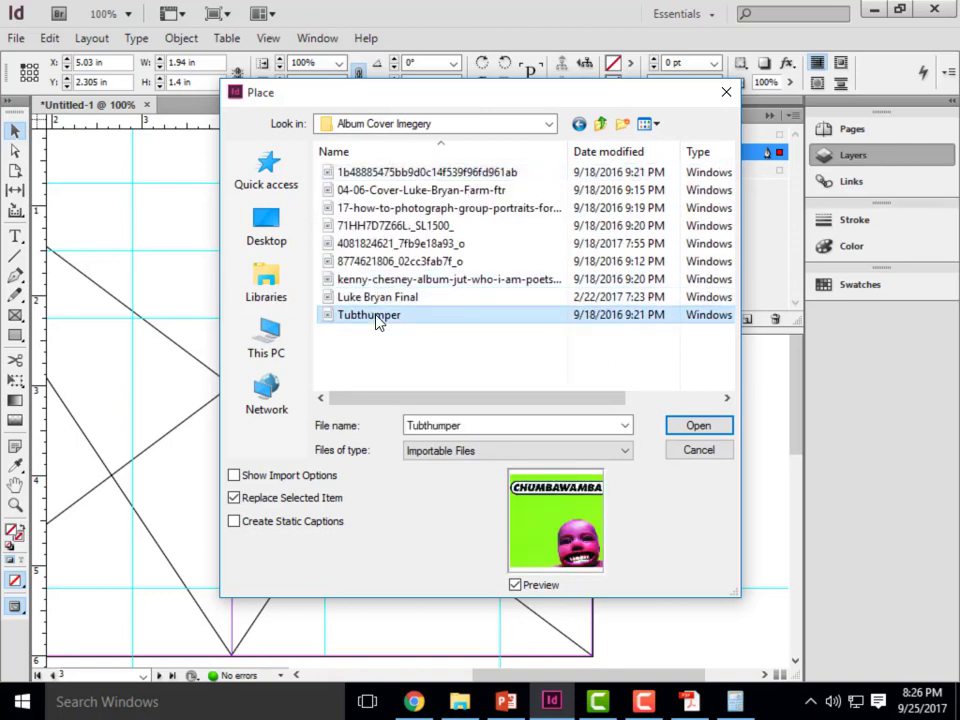
click(382, 280)
click(714, 450)
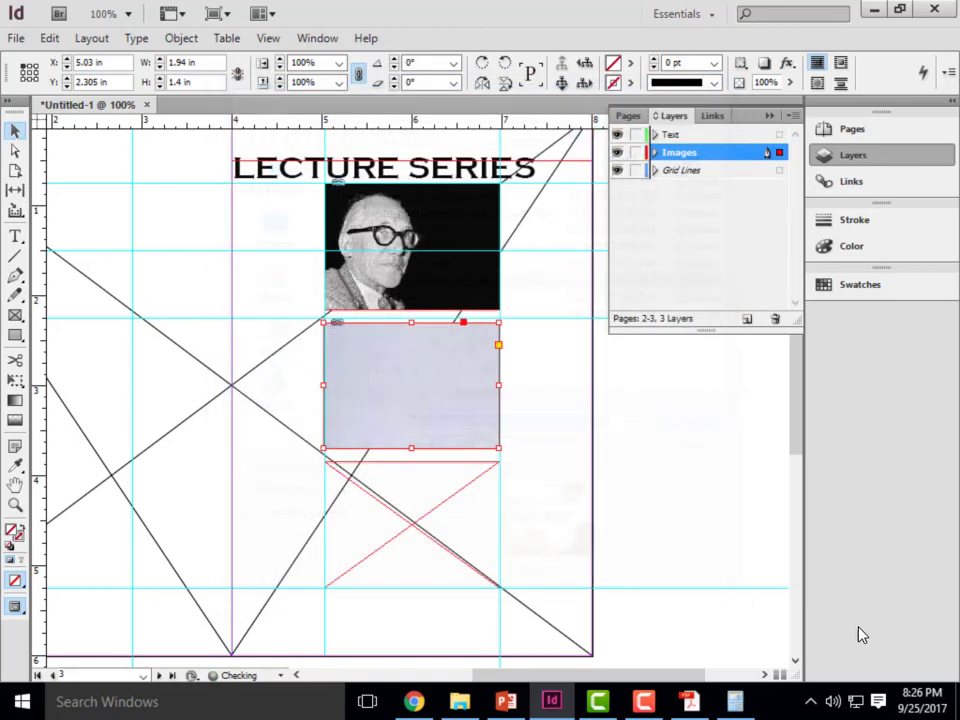
Try Fit Content Proportionally on the album cover in the middle frame
right_click(465, 386)
mouse_move(549, 440)
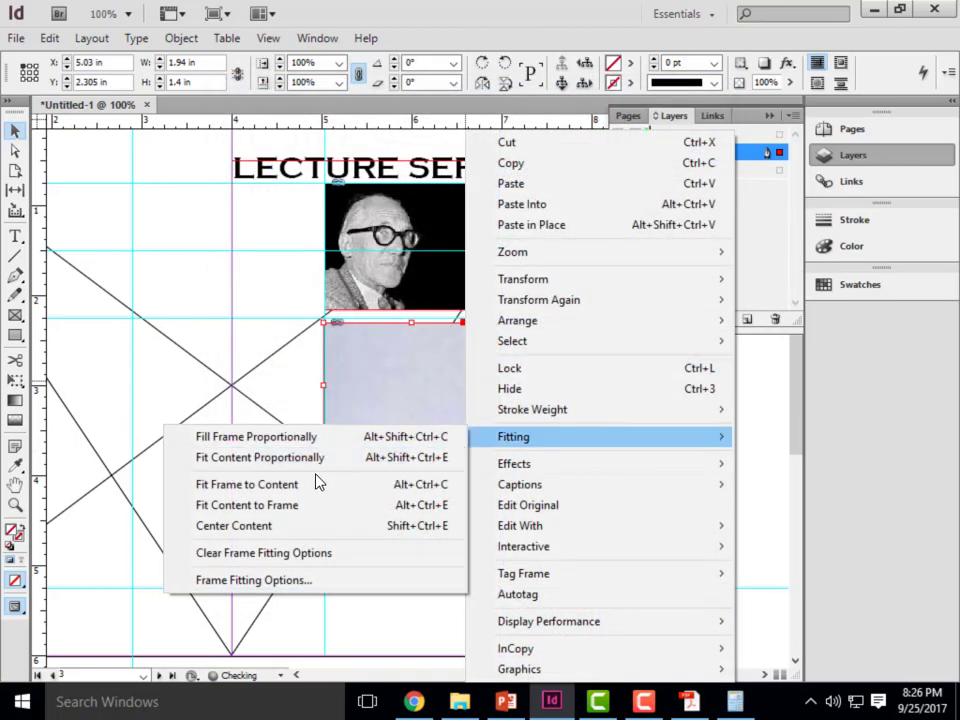
click(294, 457)
Apply Fill Frame Proportionally to the Kenny Chesney album cover in the middle frame
right_click(416, 418)
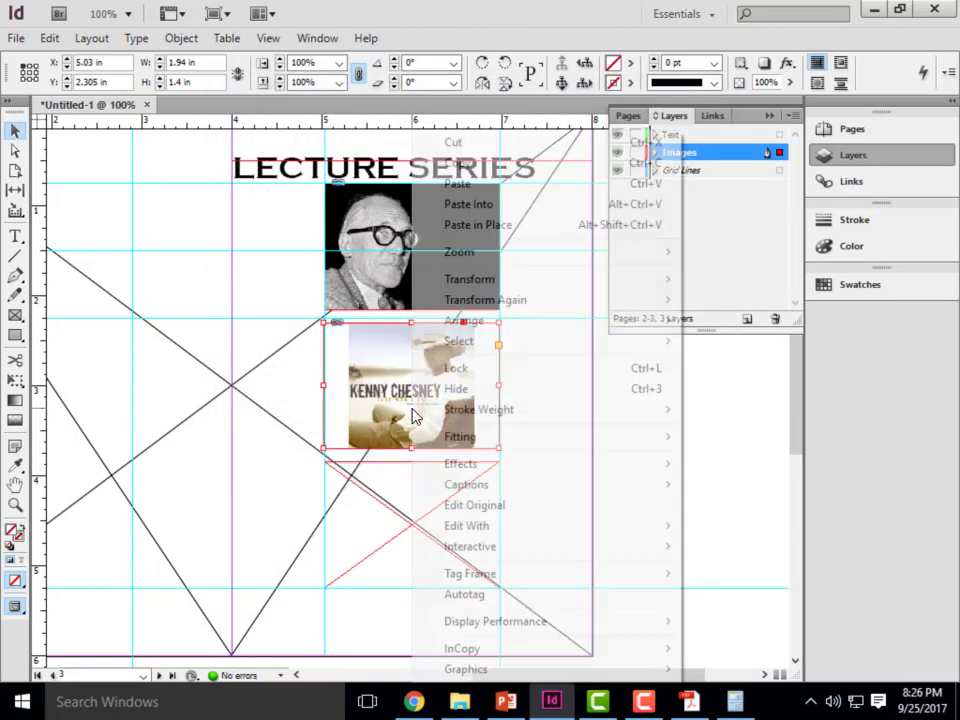
mouse_move(475, 437)
click(261, 437)
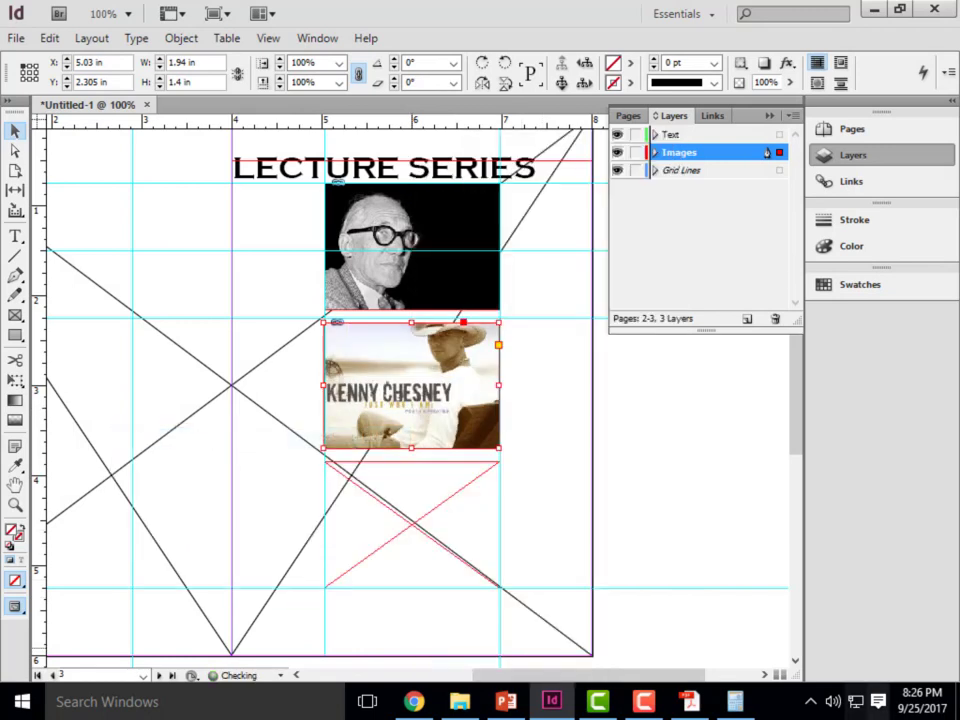
Place the image 04-06-Cover-Luke-Bryan-Farm-ftr into the empty frame below the Kenny Chesney picture
click(444, 508)
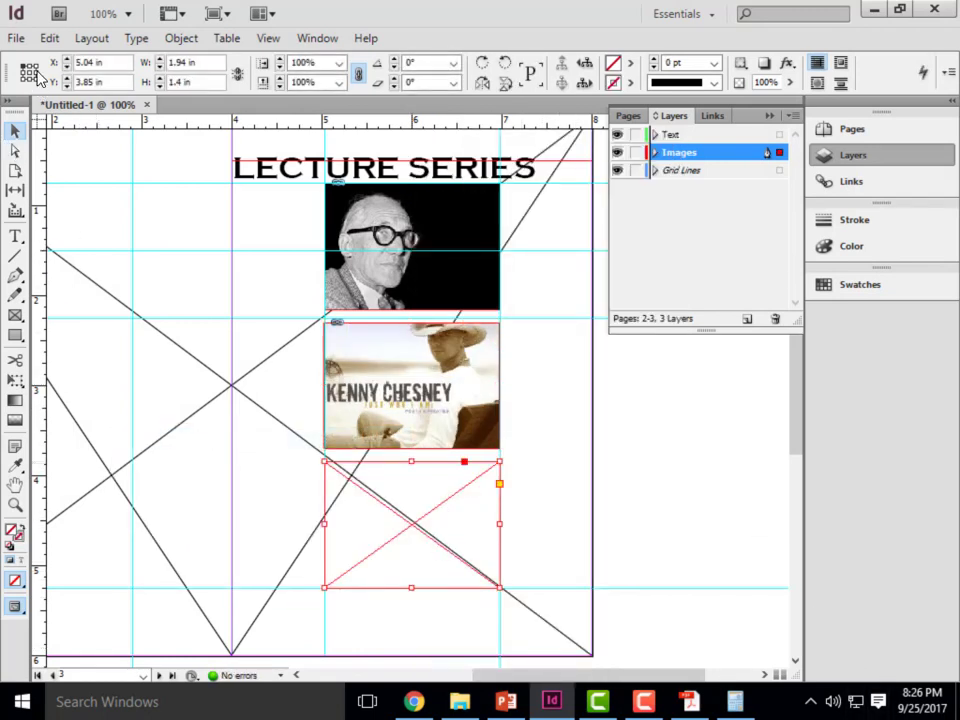
click(16, 38)
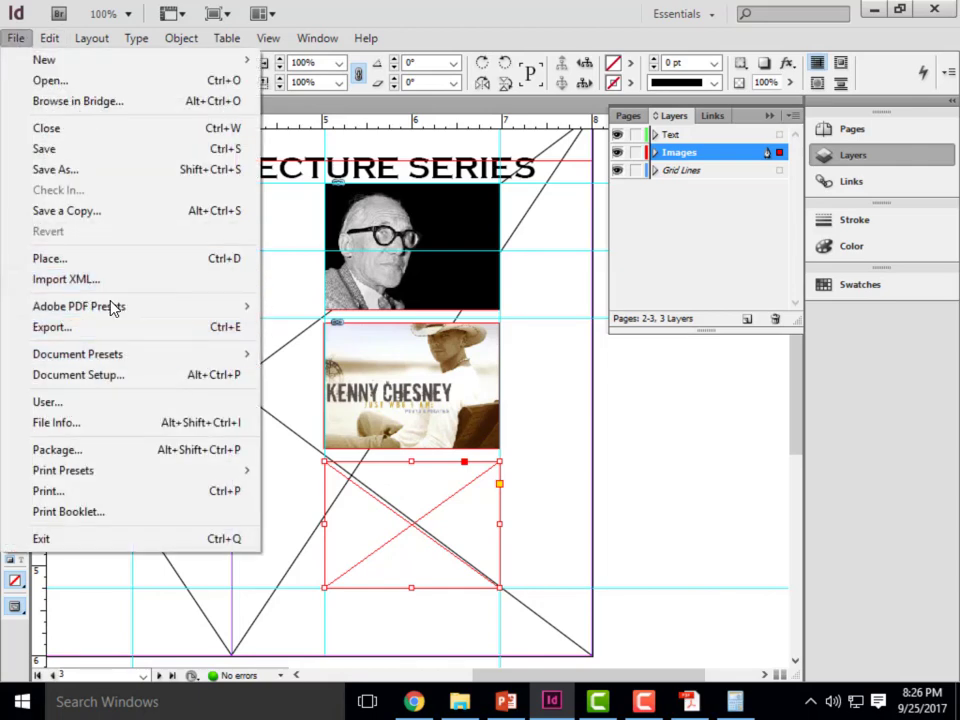
click(79, 257)
click(390, 192)
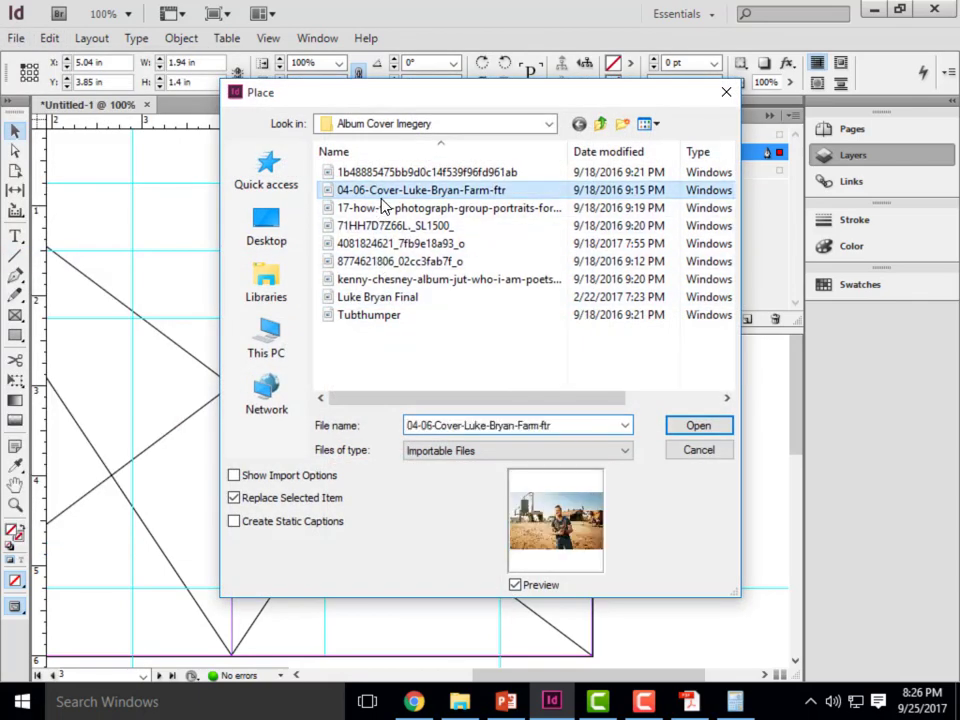
click(698, 426)
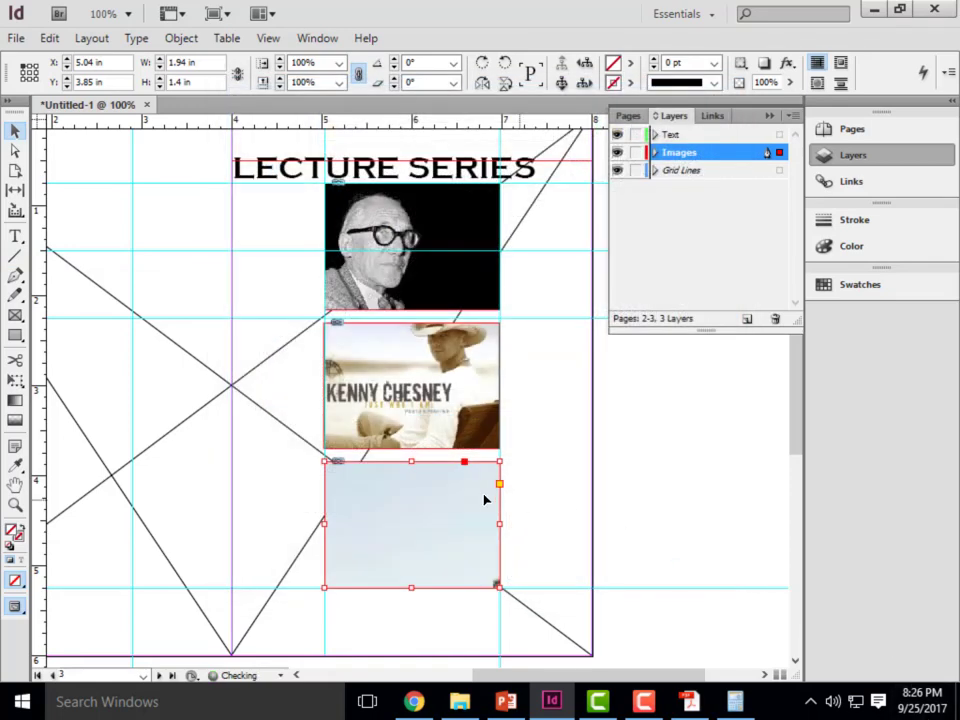
Fit the newly placed farm photo to its frame and deselect it
right_click(455, 505)
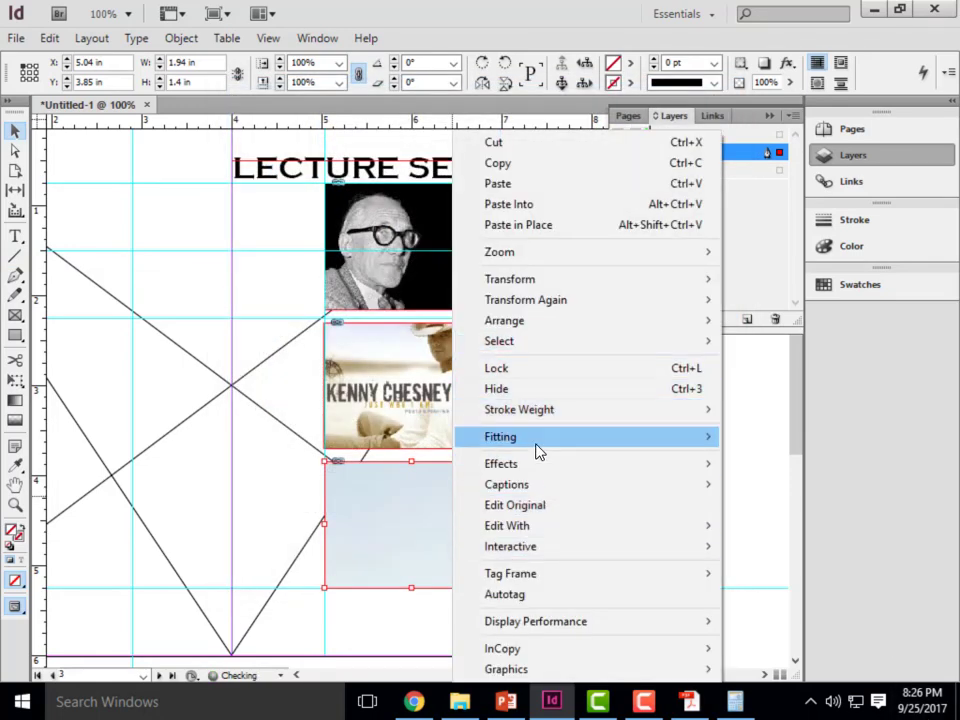
mouse_move(537, 440)
click(296, 438)
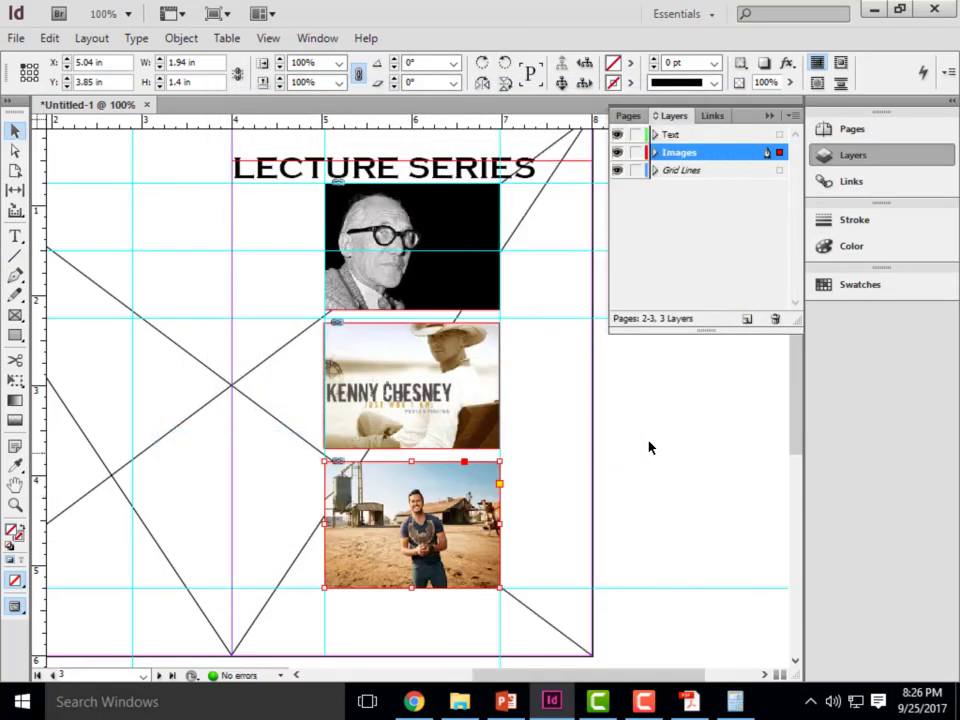
click(555, 420)
Examine the arrangement of the three stacked photos beneath the LECTURE SERIES heading
scroll(555, 411, down, 2)
scroll(535, 444, up, 3)
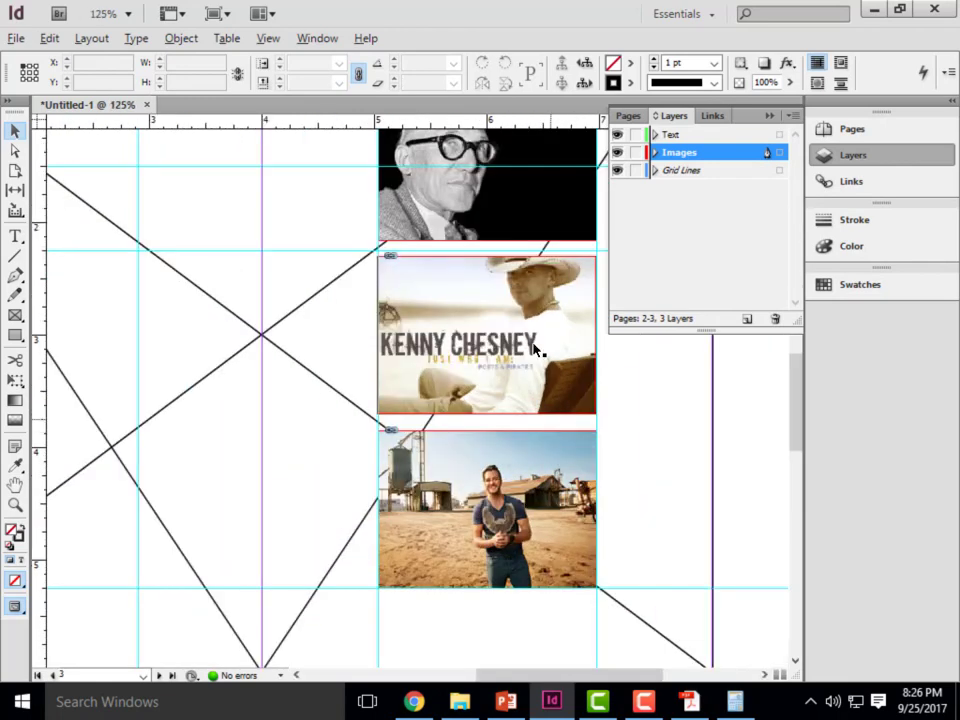
scroll(129, 310, down, 2)
scroll(281, 178, up, 2)
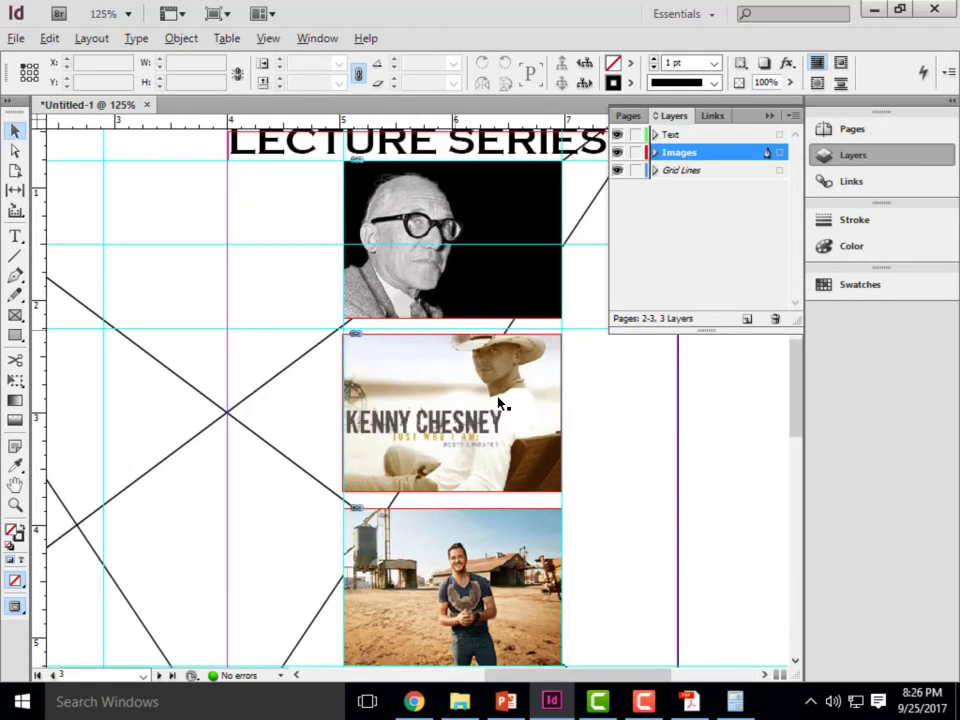
scroll(282, 543, down, 2)
scroll(354, 356, up, 4)
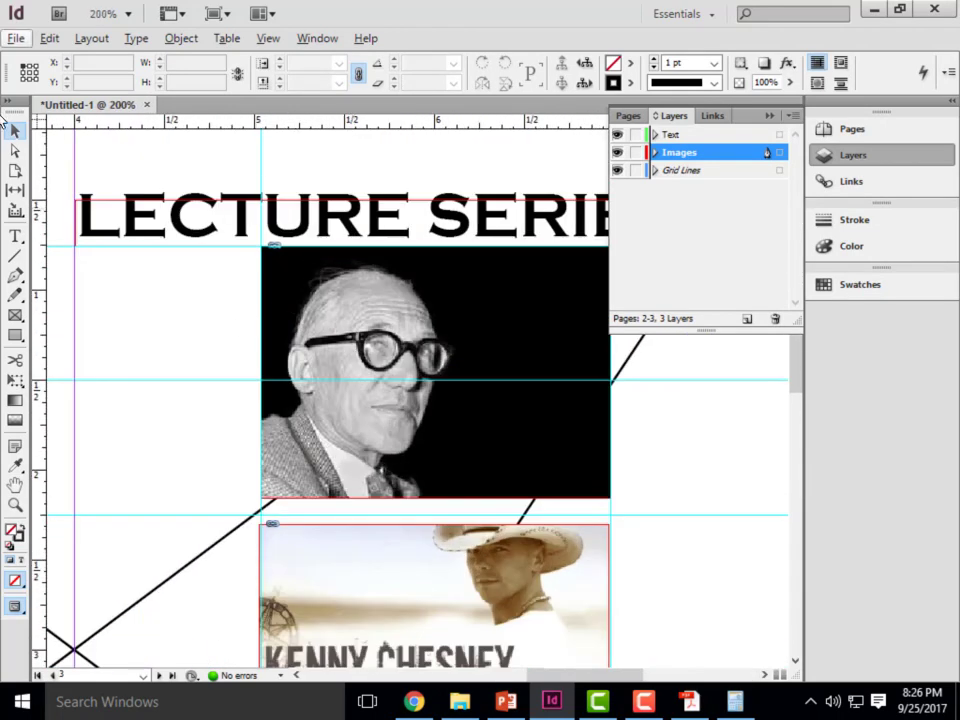
scroll(150, 279, down, 2)
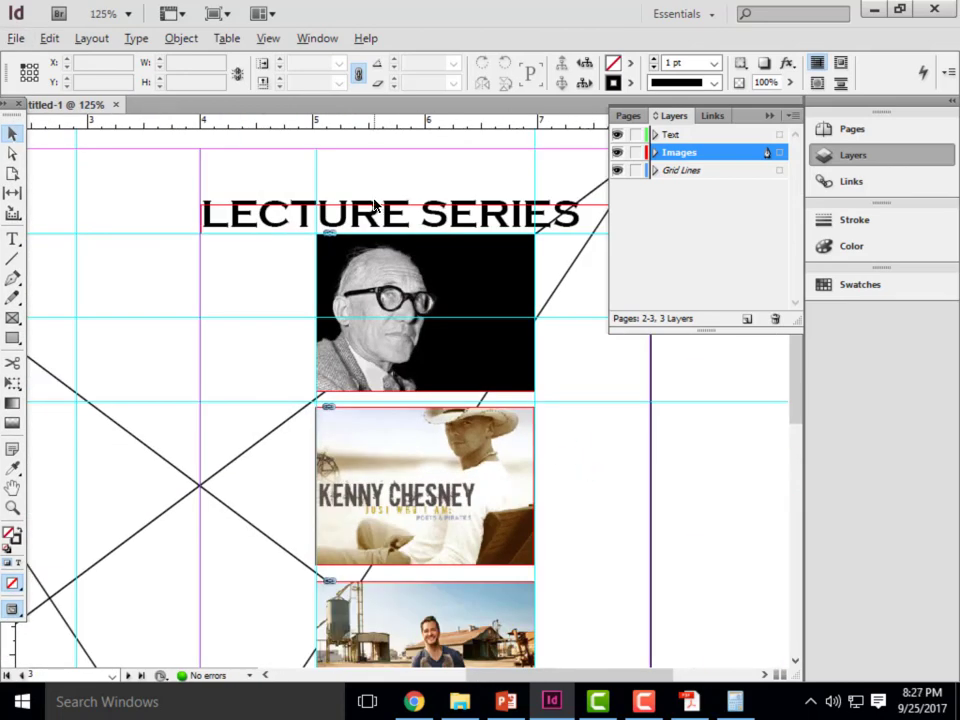
scroll(471, 439, down, 2)
scroll(372, 260, up, 1)
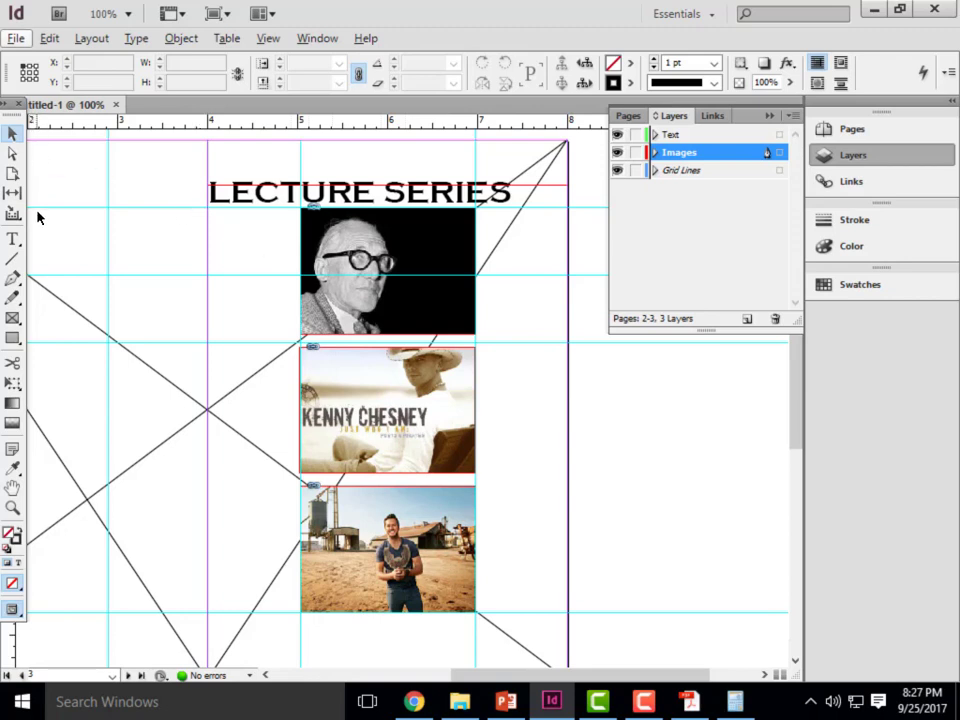
Draw a text frame about 0.93 by 0.52 in beside the black-and-white portrait and set its font size to 8 pt
click(13, 239)
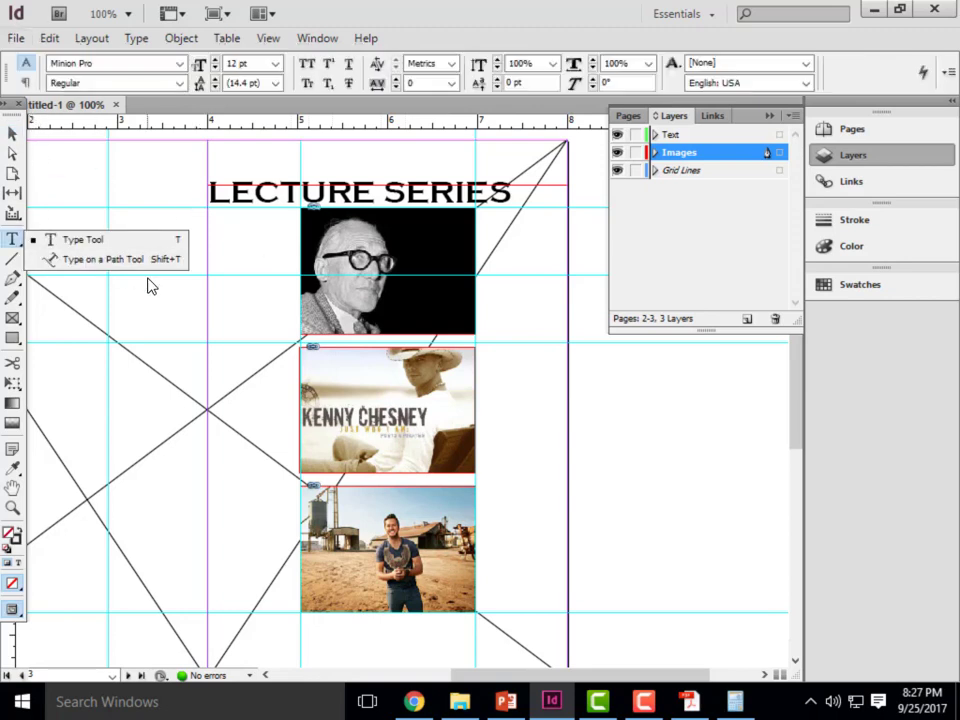
click(83, 241)
scroll(191, 216, up, 1)
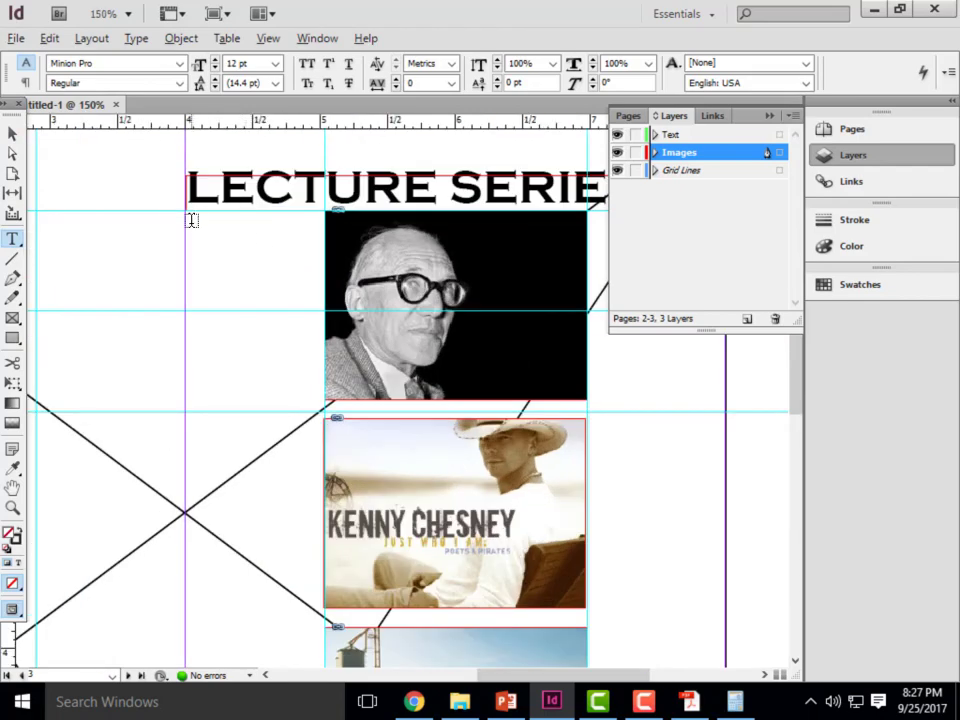
drag(192, 215, 317, 285)
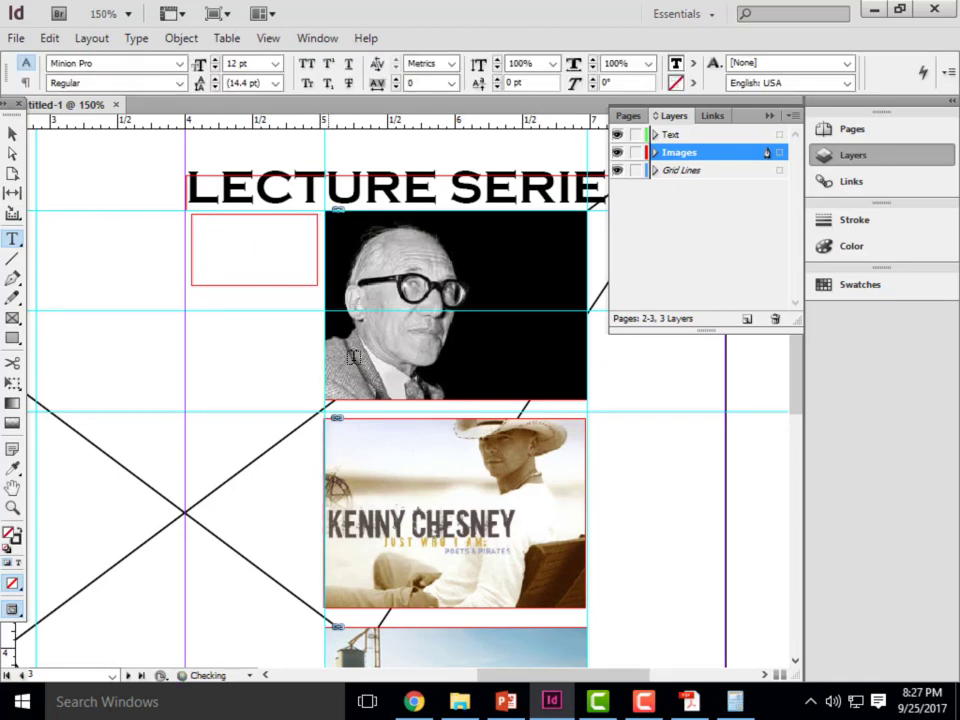
click(275, 63)
click(250, 140)
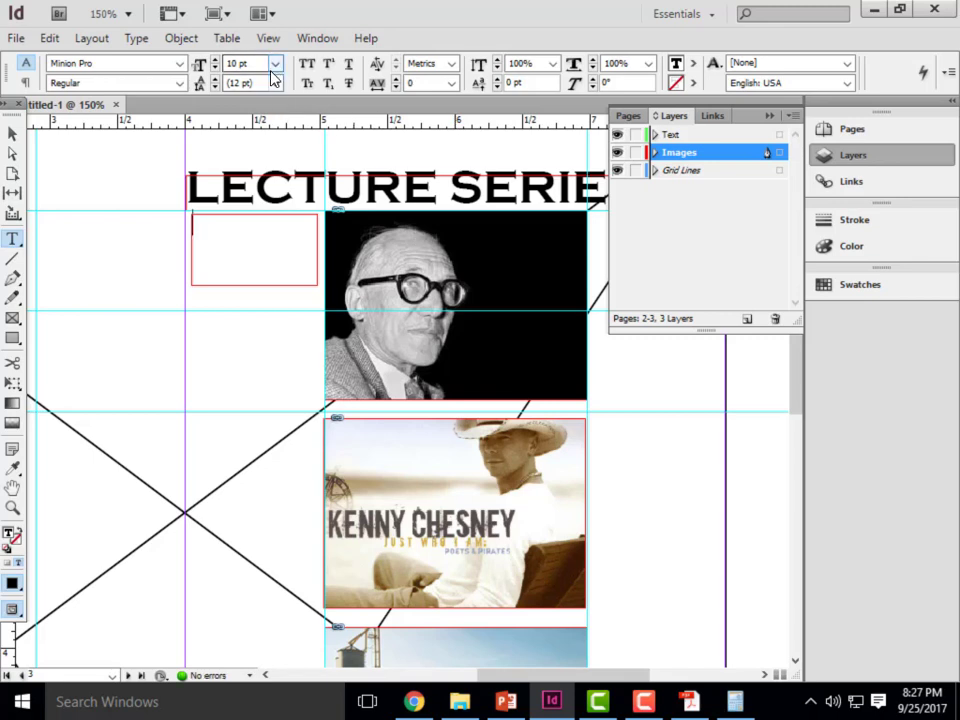
click(278, 63)
click(250, 122)
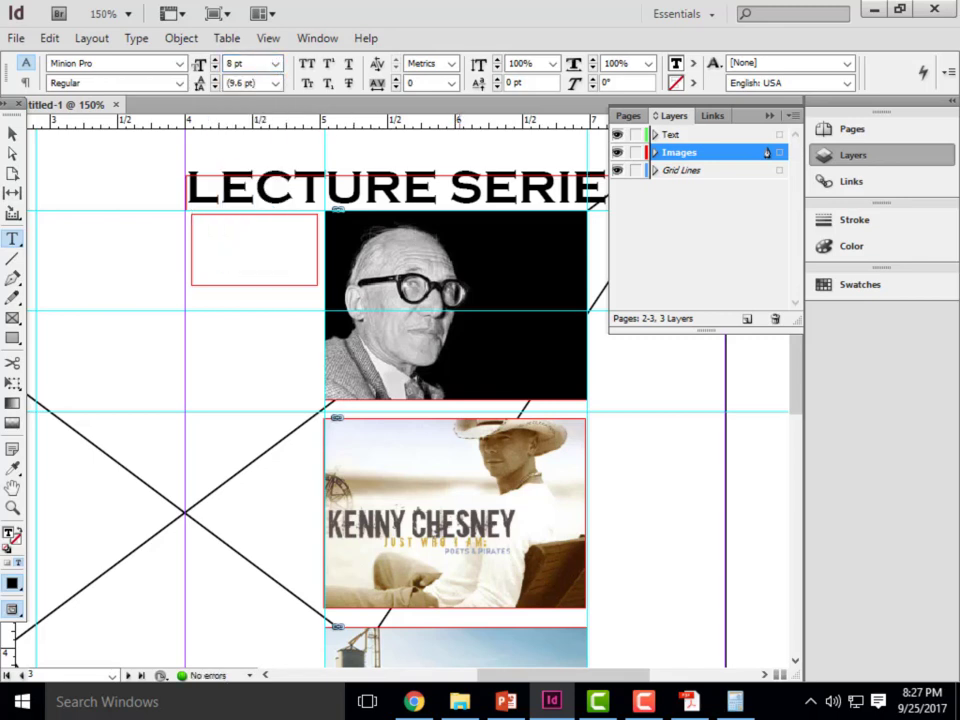
Switch to Chrome, search Google for LATIN TEXT and show the results of all types instead of images
click(414, 701)
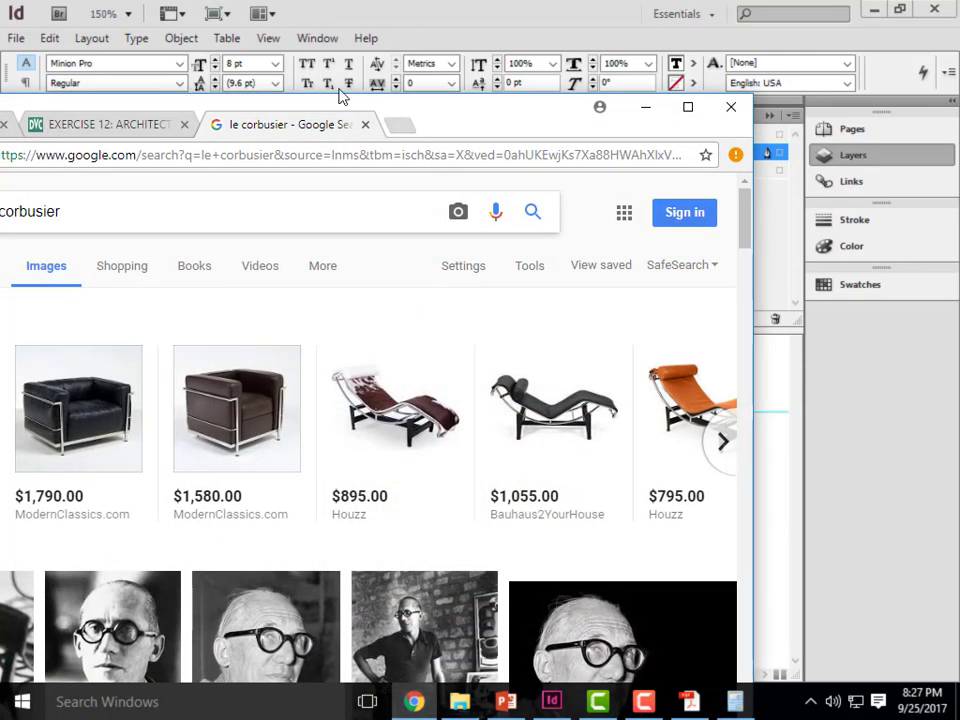
drag(463, 97, 526, 52)
click(752, 62)
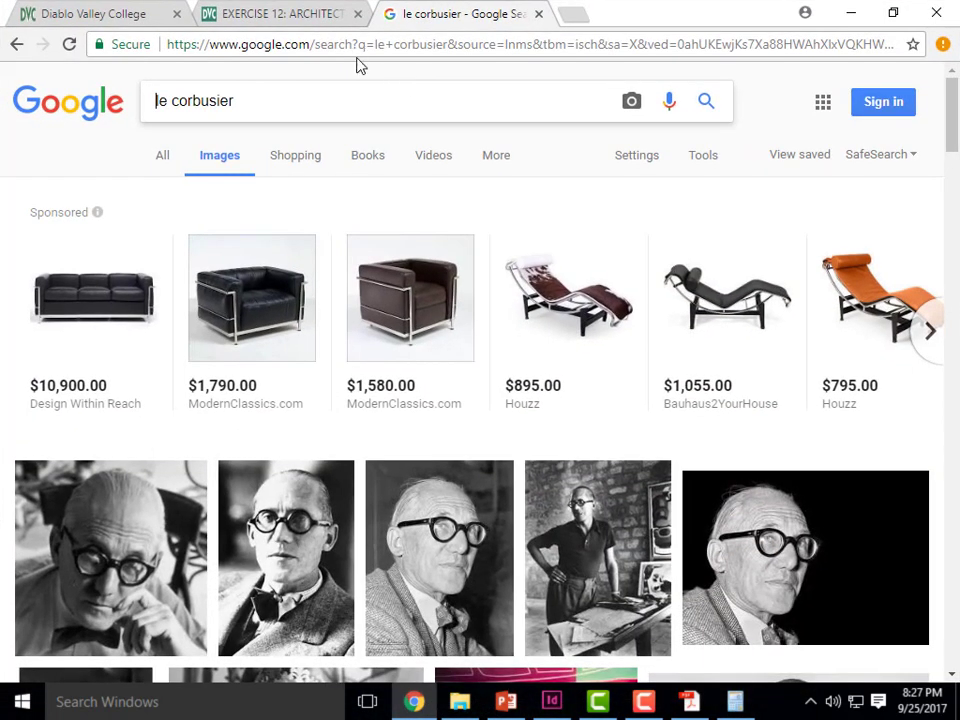
drag(270, 101, 129, 103)
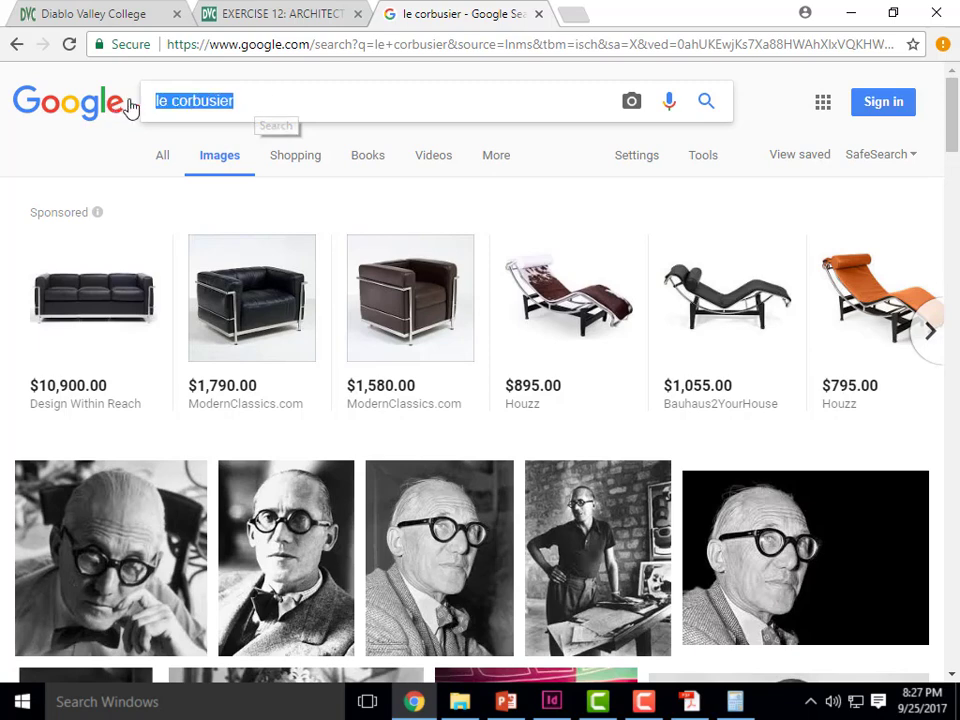
text(LATIN TEXT)
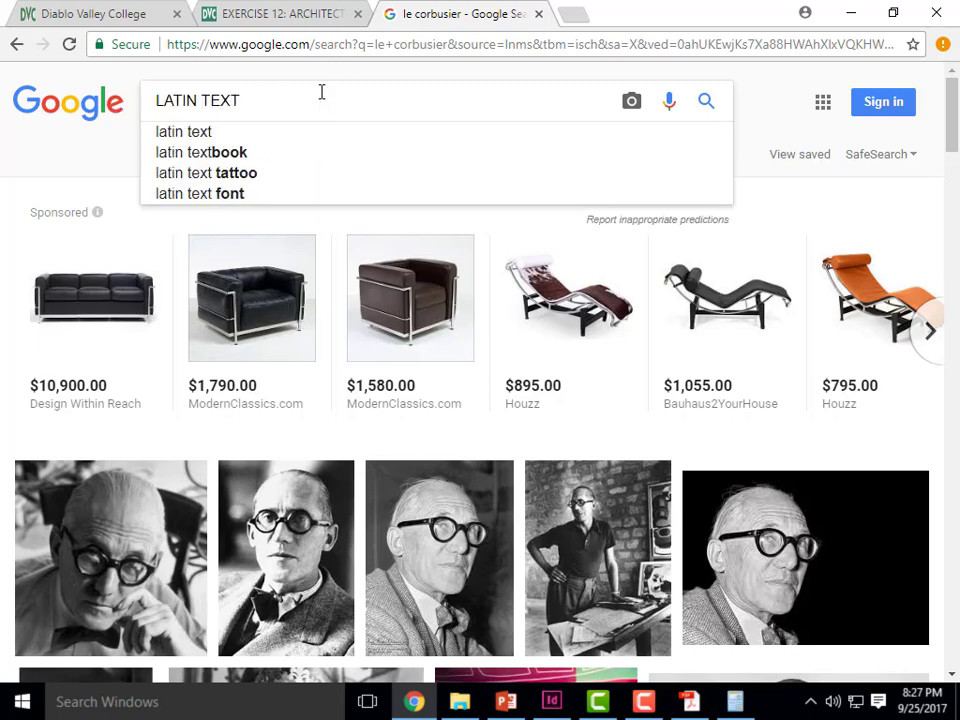
key(Return)
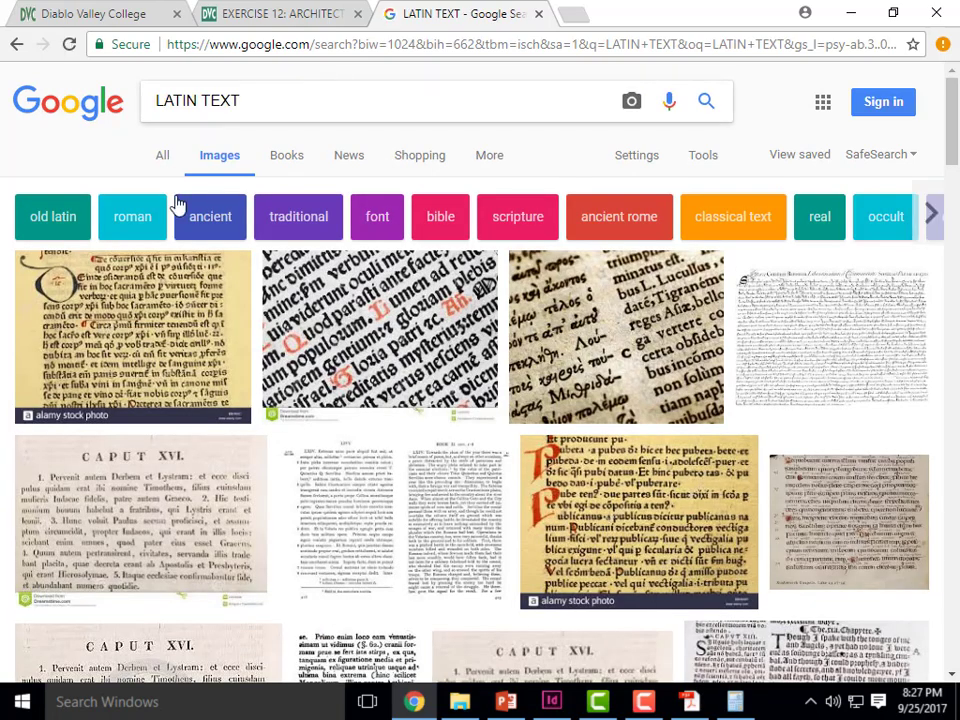
click(165, 160)
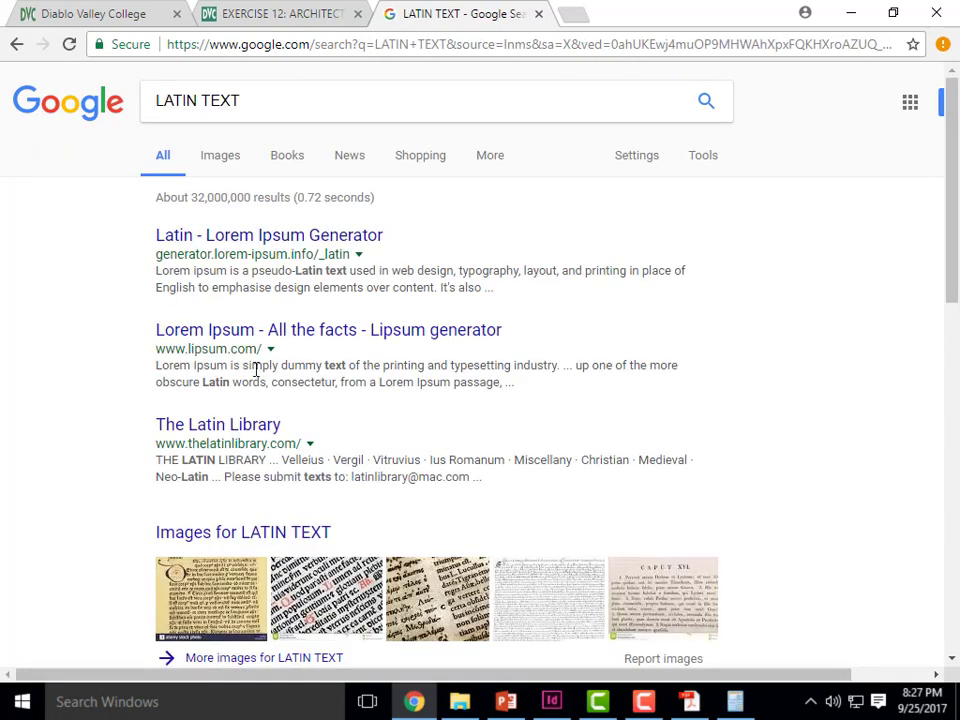
Open the Latin - Lorem Ipsum Generator result and copy the first paragraph of its filler text
click(248, 246)
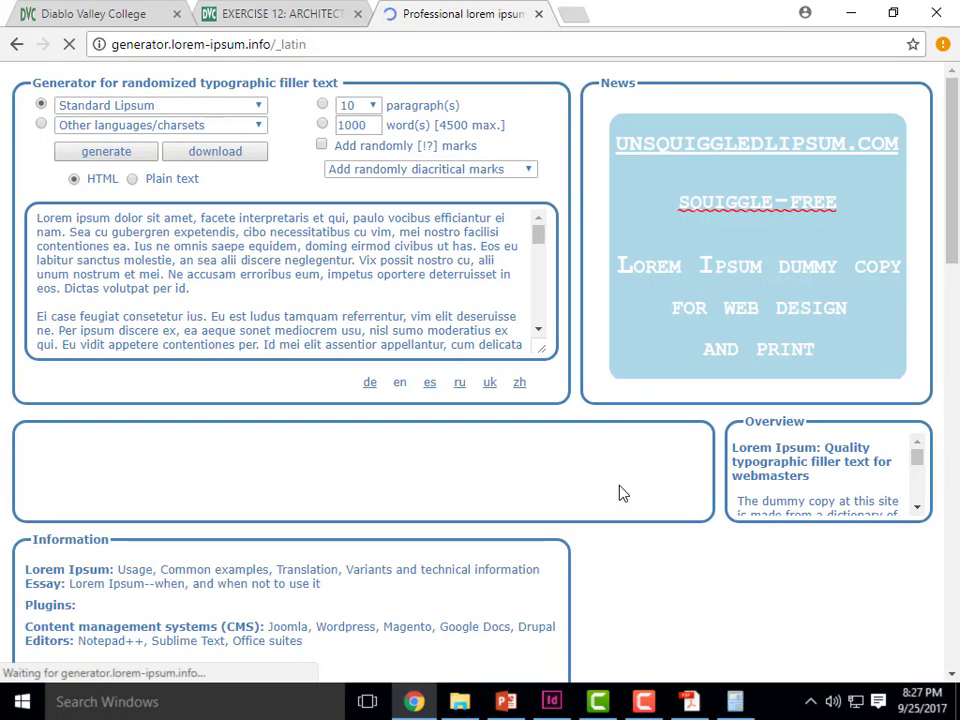
drag(298, 289, 37, 217)
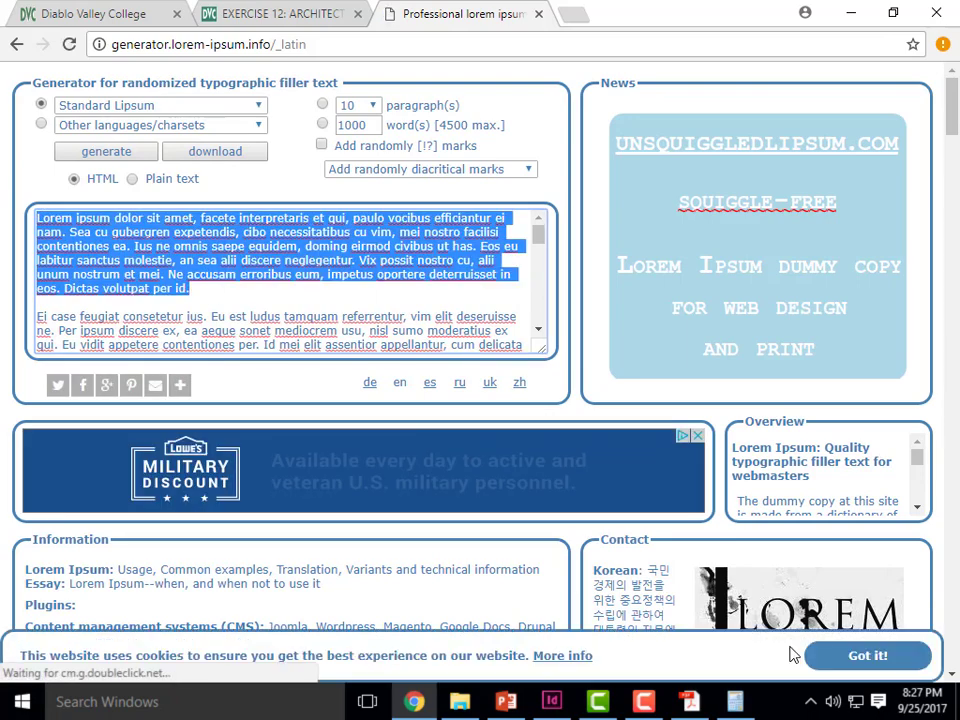
click(241, 11)
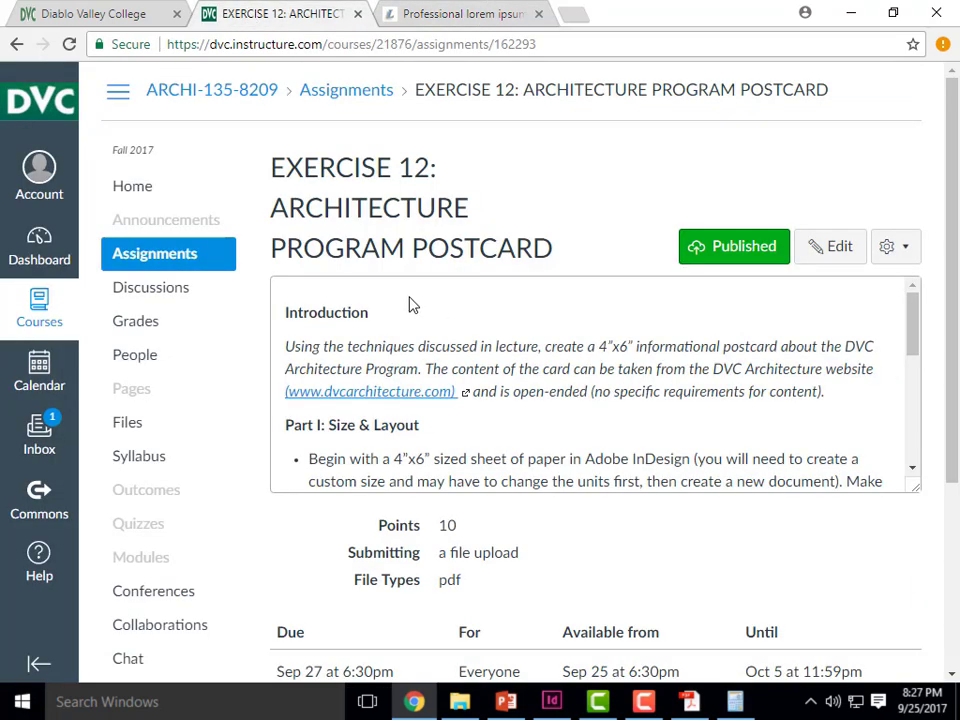
Switch back to InDesign and paste the copied Latin paragraph into the empty text frame
click(551, 701)
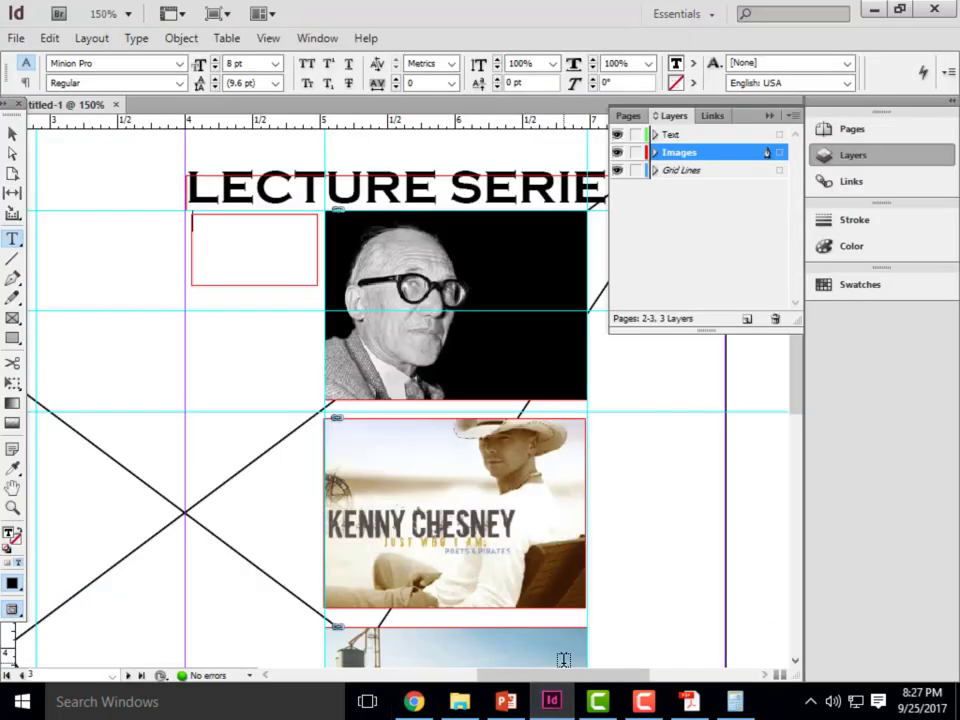
right_click(230, 243)
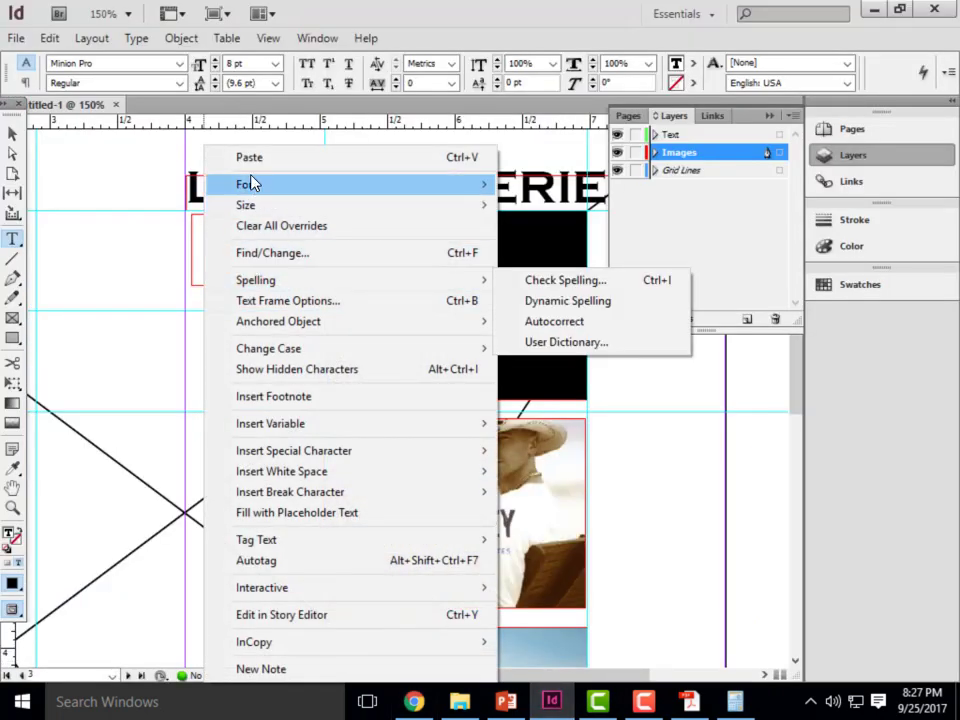
click(250, 157)
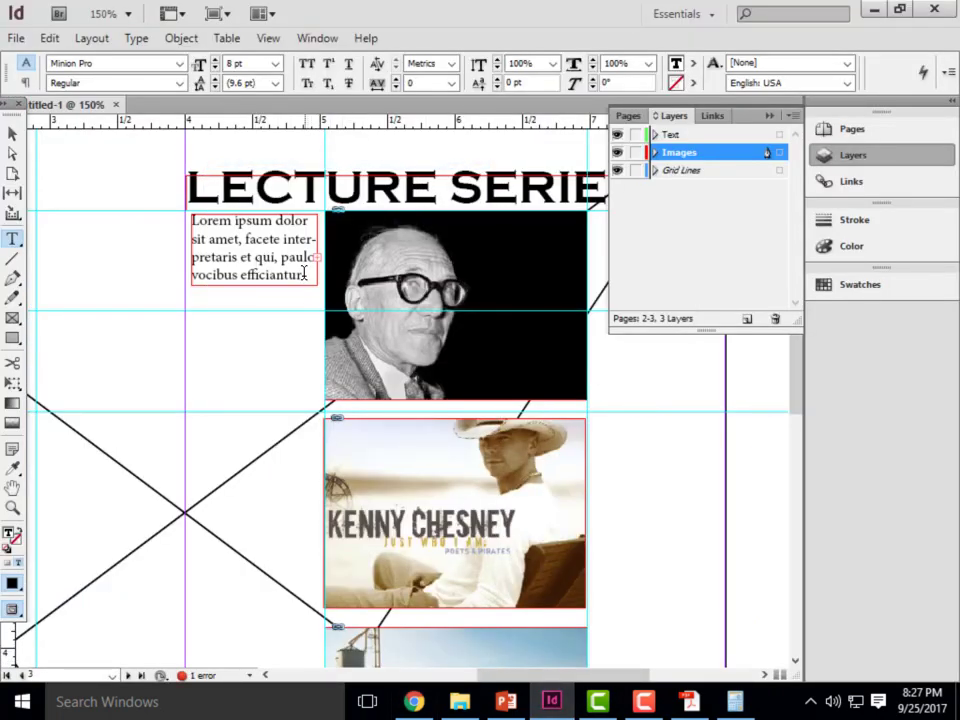
Set the font size of the visible Latin text in the frame beside the portrait to 6 pt
key(ctrl+a)
click(275, 63)
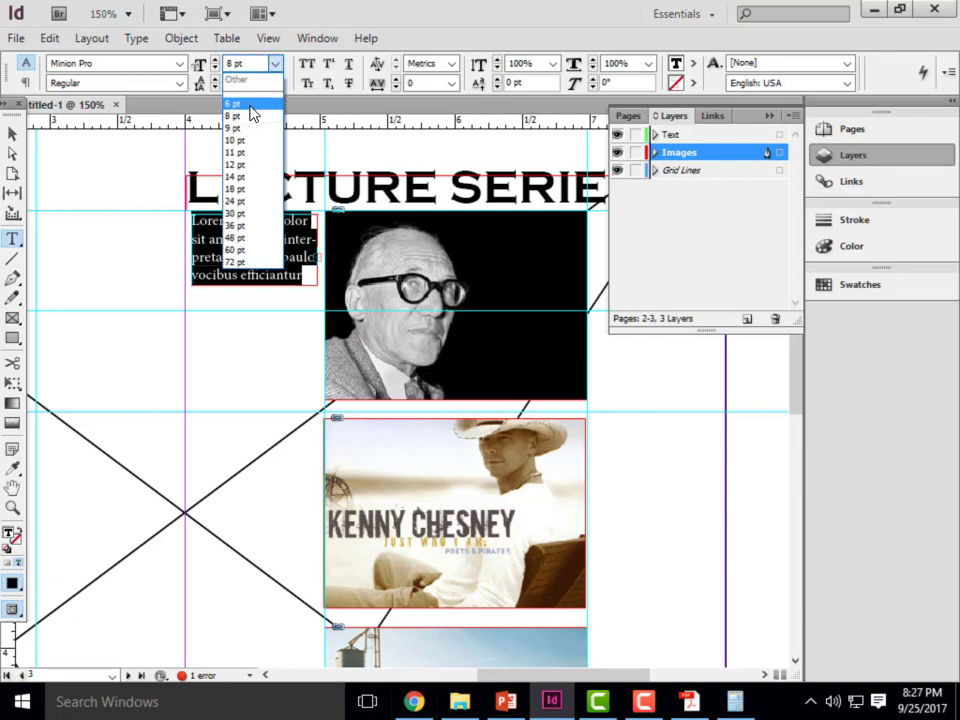
click(252, 104)
drag(298, 266, 146, 210)
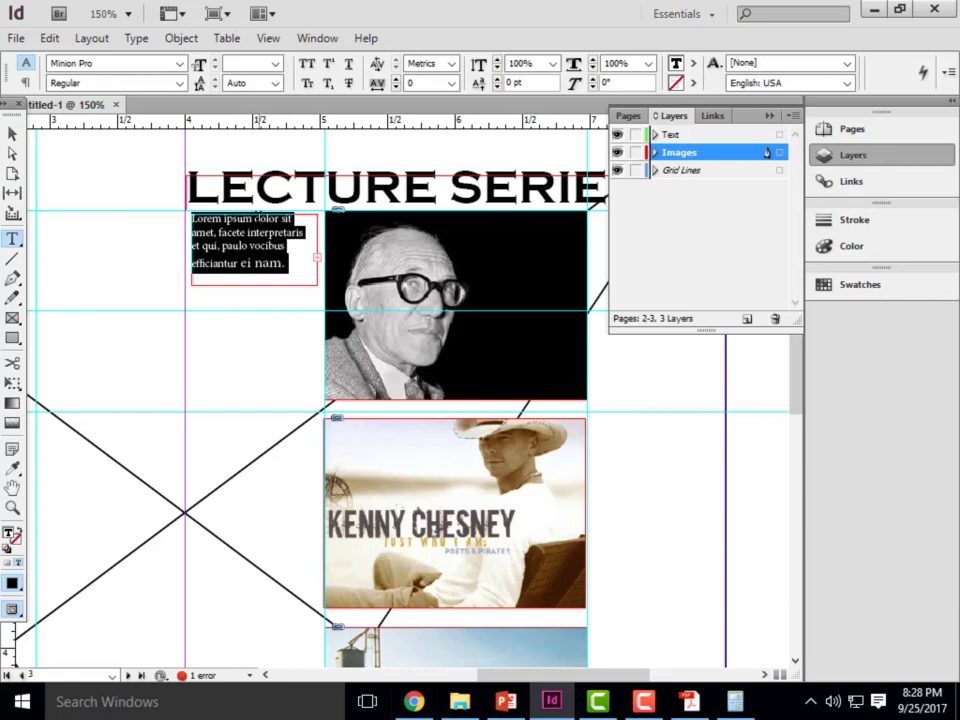
click(275, 63)
click(236, 105)
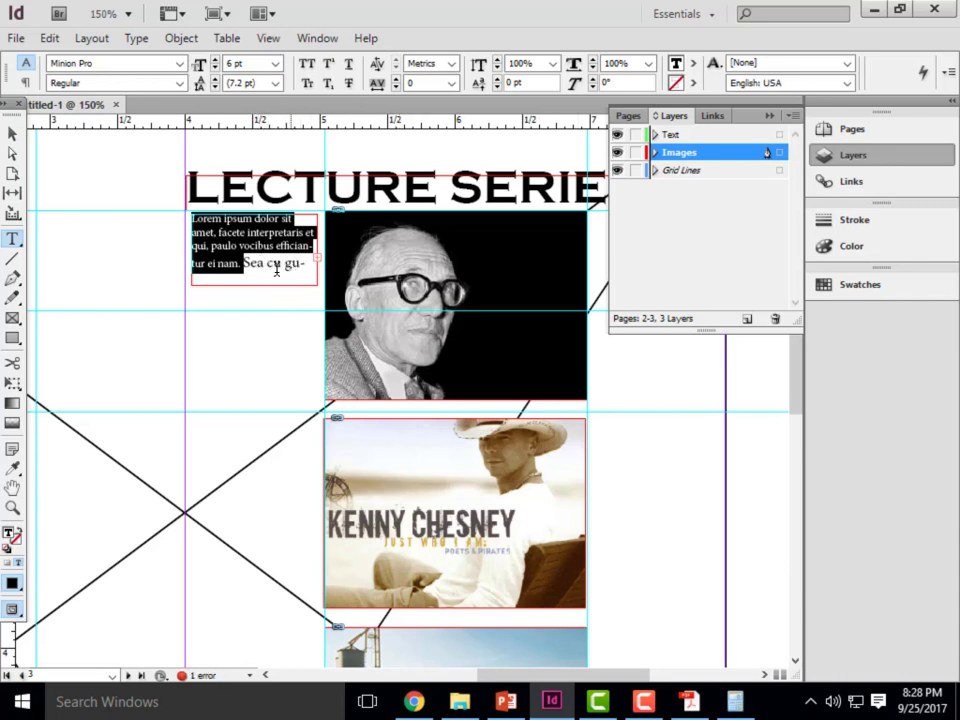
Select the Latin text frame as an object and change the workspace from Essentials to Typography
click(12, 133)
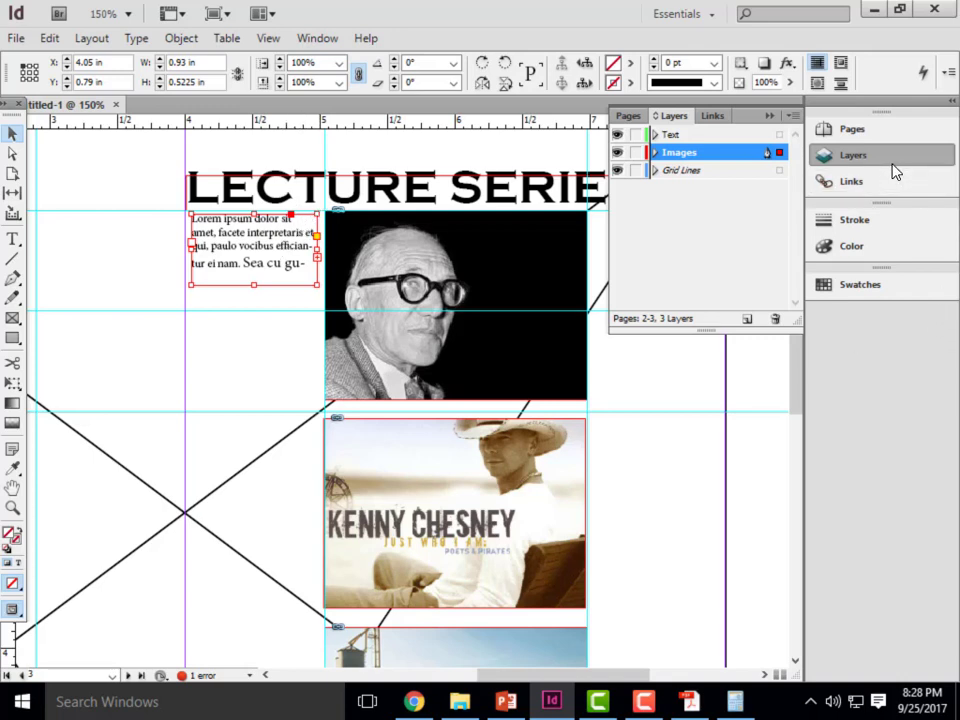
click(698, 17)
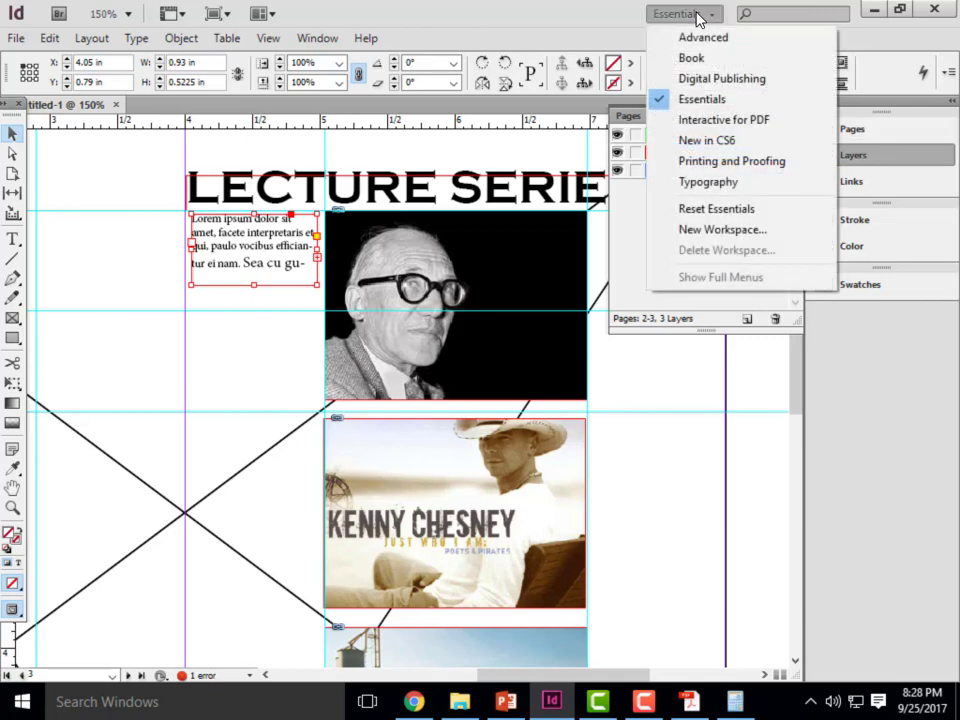
click(703, 184)
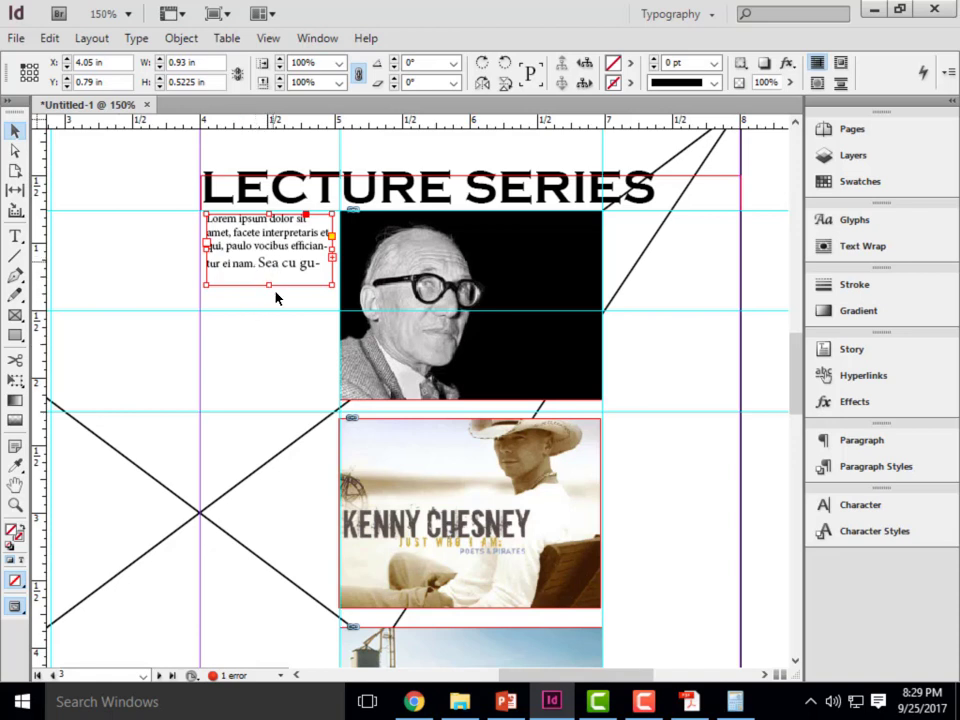
scroll(330, 245, down, 3)
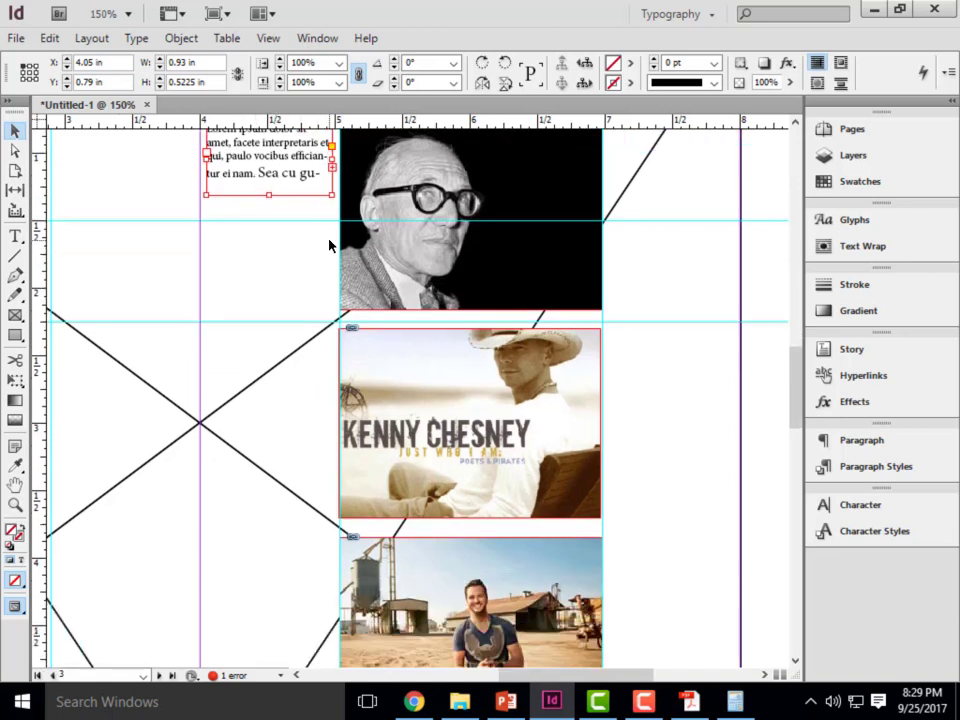
Place a copy of the Latin text frame beside the second photo and another beside the third photo
key(ctrl+v)
drag(441, 396, 293, 316)
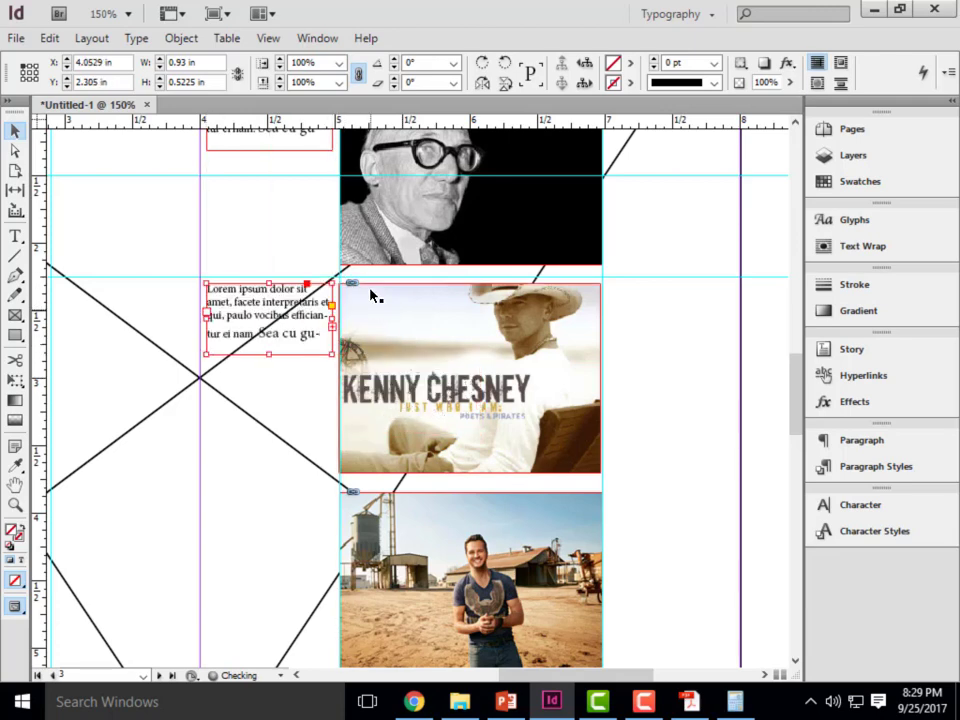
scroll(330, 318, down, 6)
key(ctrl+v)
drag(420, 380, 273, 250)
click(156, 289)
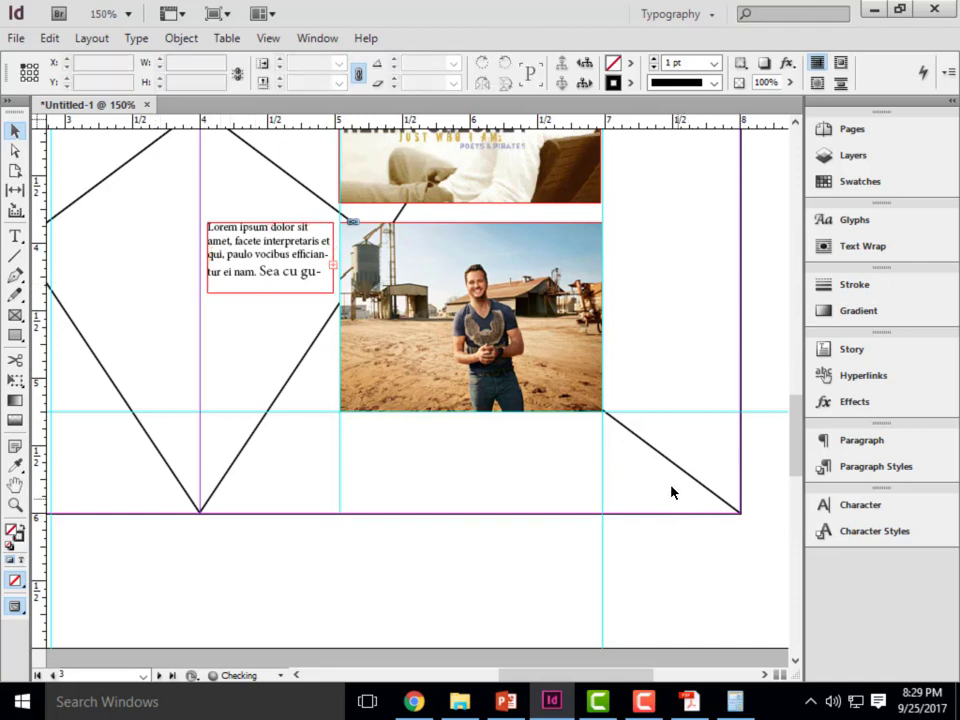
Review the arrangement of the LECTURE SERIES heading, the three photos and their text frames across the whole spread
key(ctrl+minus)
key(ctrl+minus)
key(ctrl+minus)
key(ctrl+minus)
scroll(583, 352, up, 2)
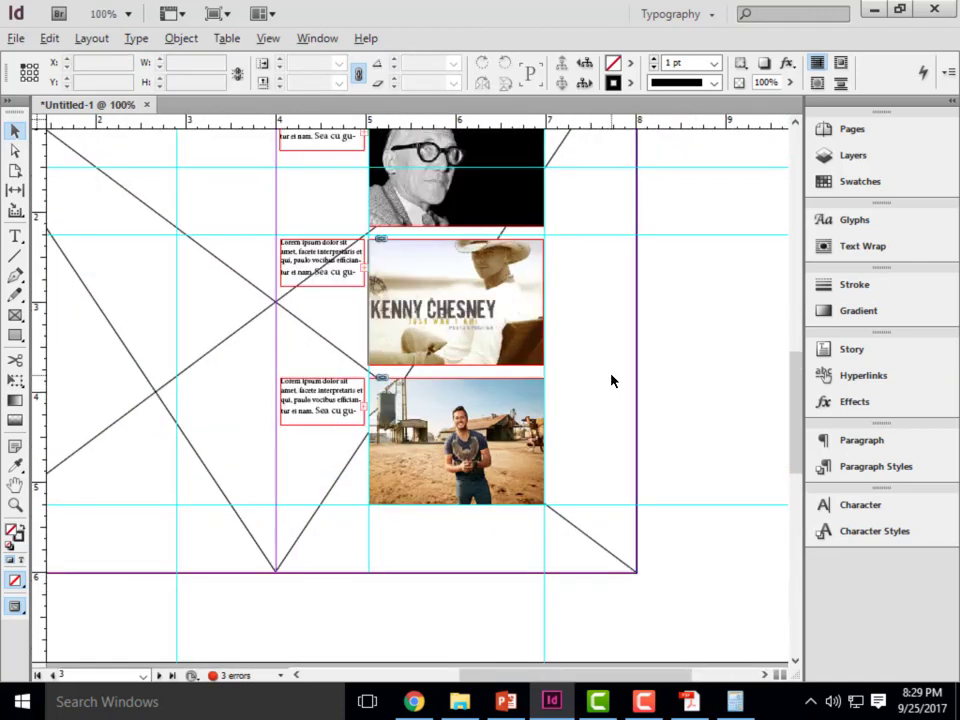
scroll(640, 394, down, 2)
scroll(586, 377, down, 2)
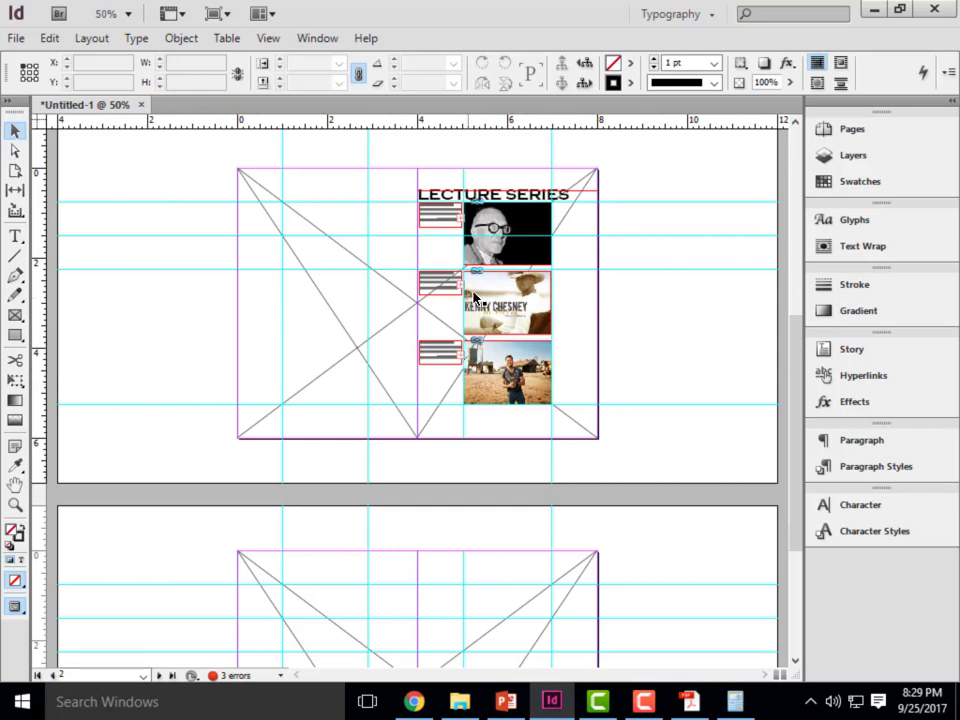
scroll(490, 288, up, 1)
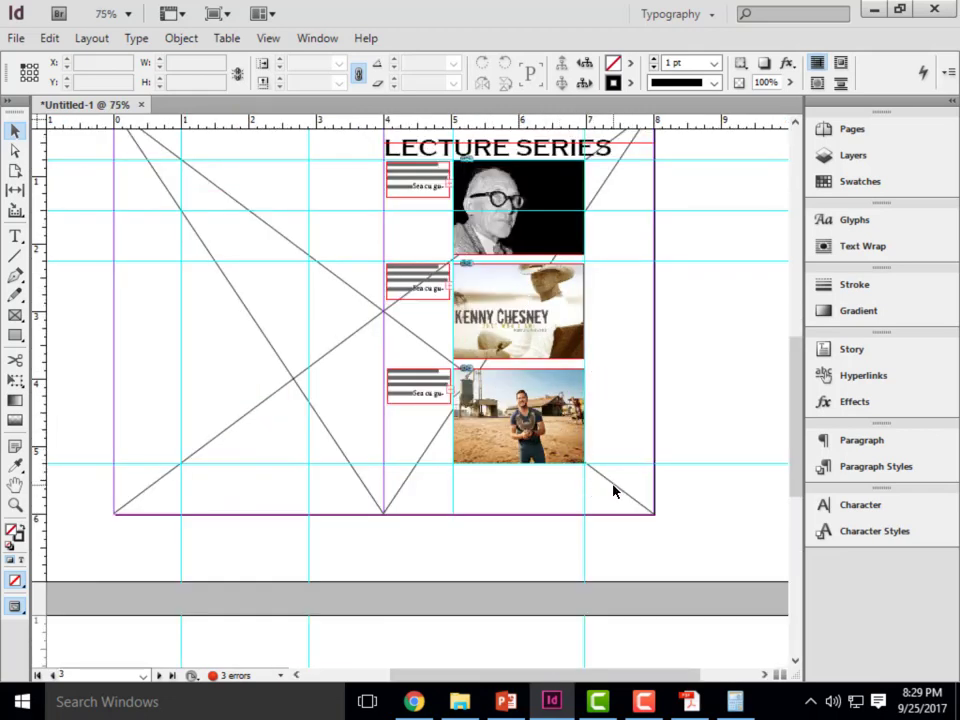
drag(612, 485, 388, 162)
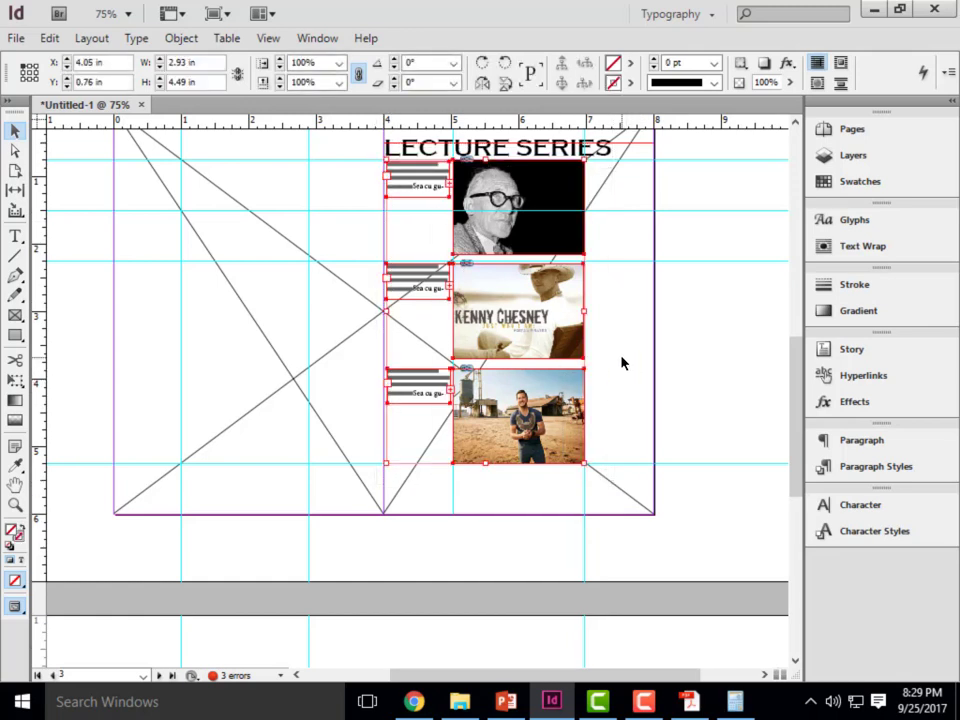
click(622, 384)
Duplicate the three photos and place the copies on the spread's left page at X 1 in, Y 0.755 in
click(529, 450)
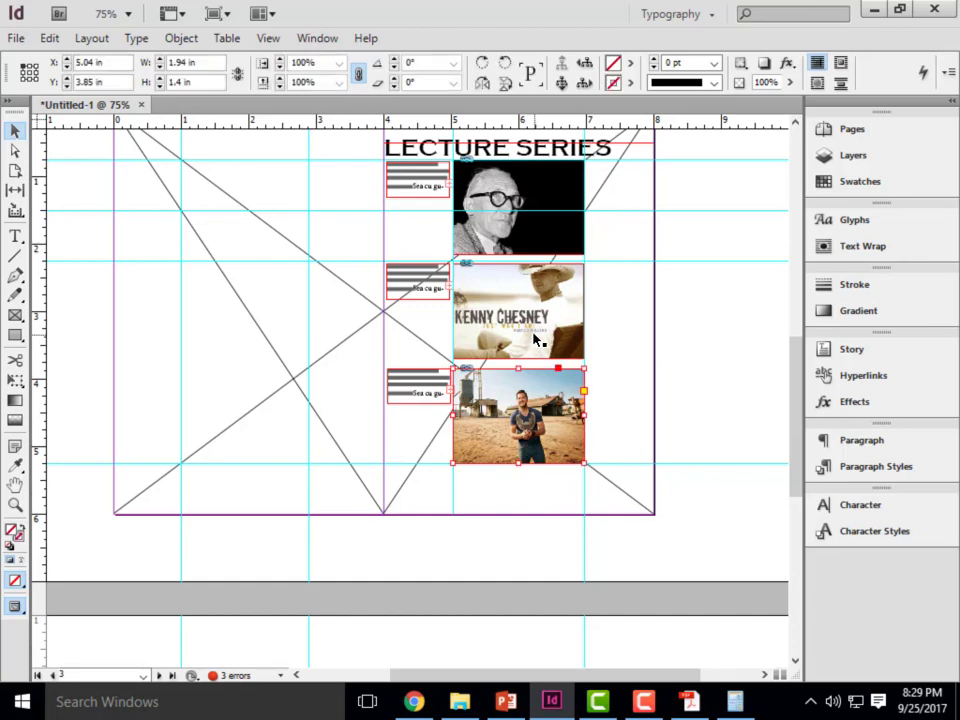
shift+click(535, 340)
shift+click(527, 225)
key(ctrl+v)
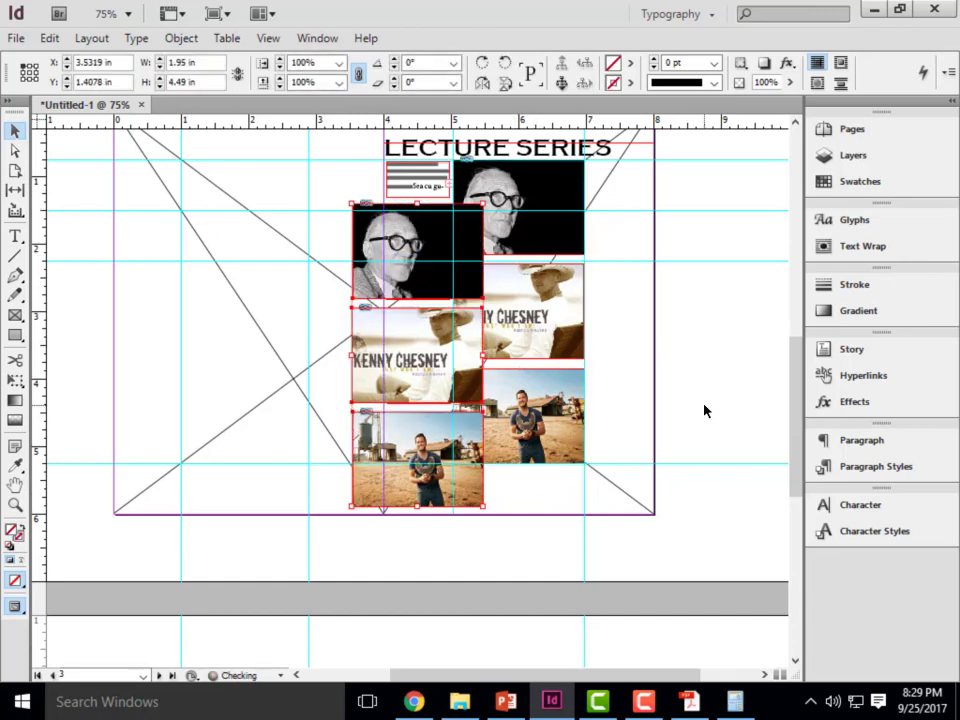
mouse_move(400, 386)
mouse_down()
mouse_move(333, 331)
mouse_move(249, 328)
mouse_move(233, 337)
mouse_up()
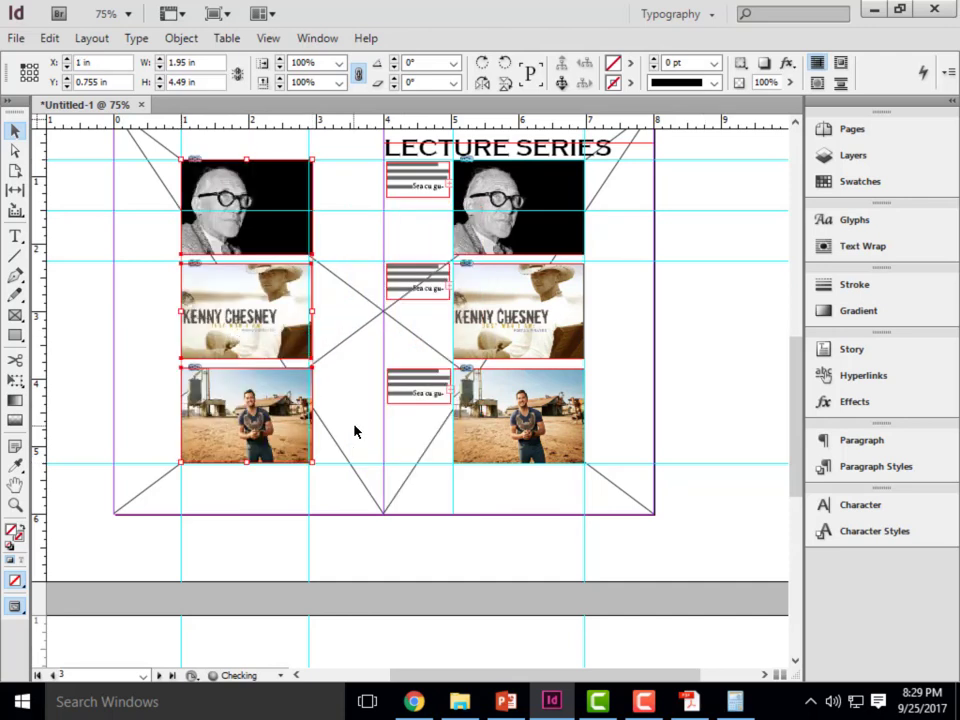
click(351, 407)
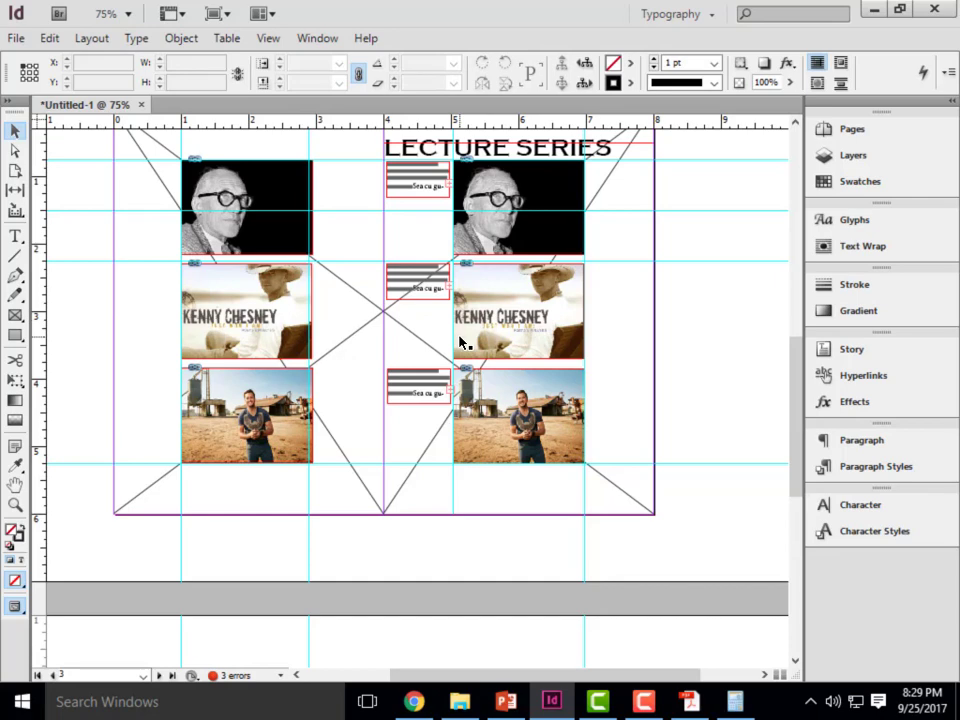
Move the Latin text frame beside the portrait down to about Y 0.93 in, leaving space under the LECTURE SERIES heading
scroll(455, 136, up, 3)
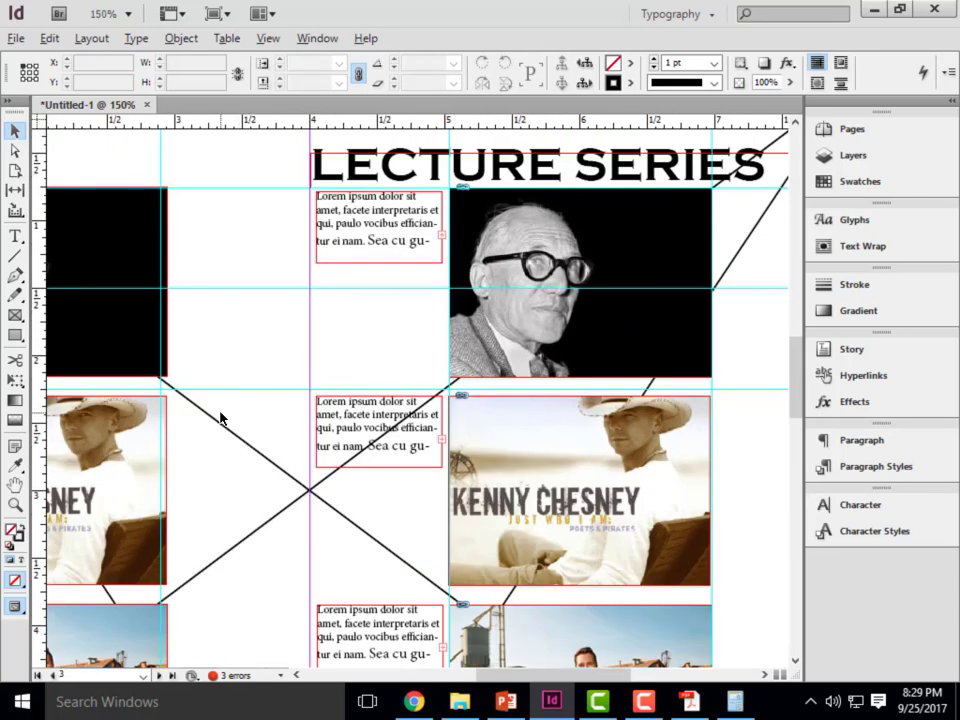
key(alt)
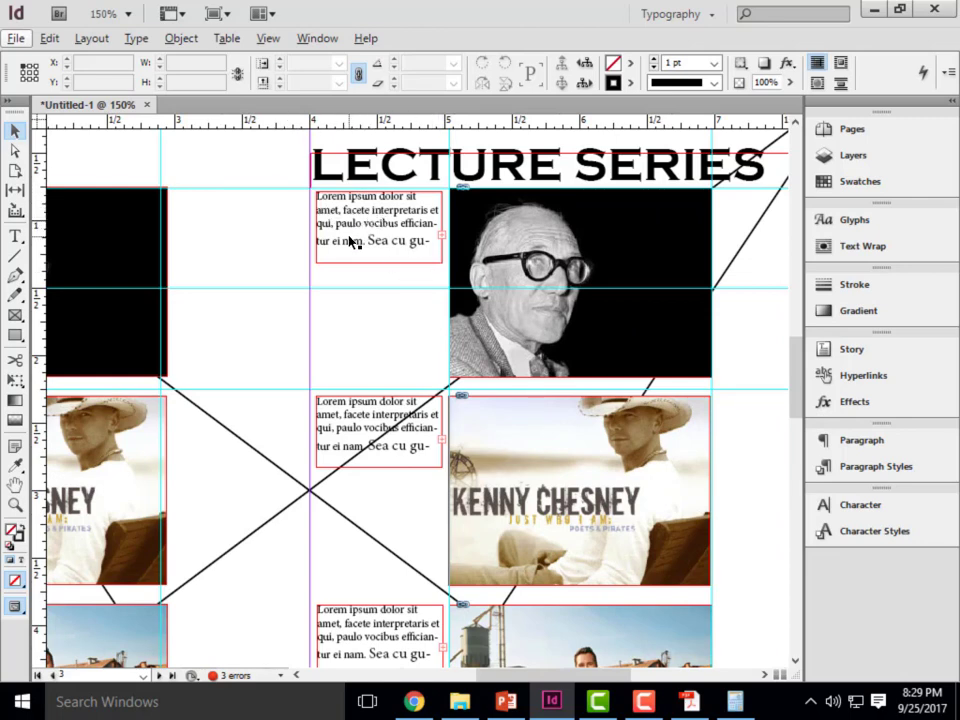
drag(349, 216, 360, 242)
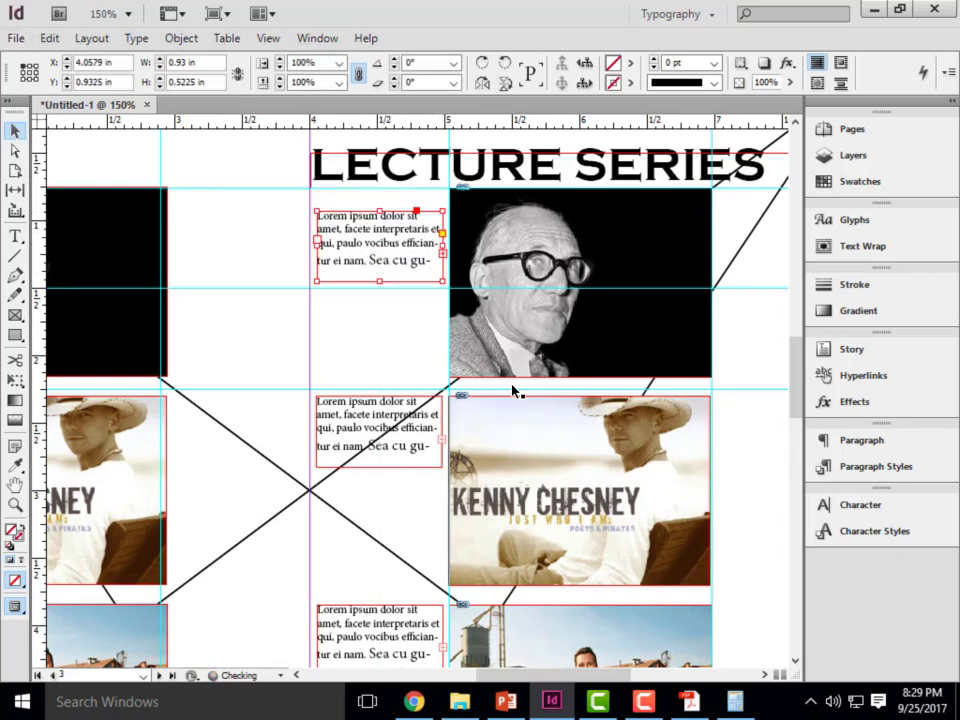
key(ctrl+v)
drag(457, 370, 323, 223)
double_click(289, 267)
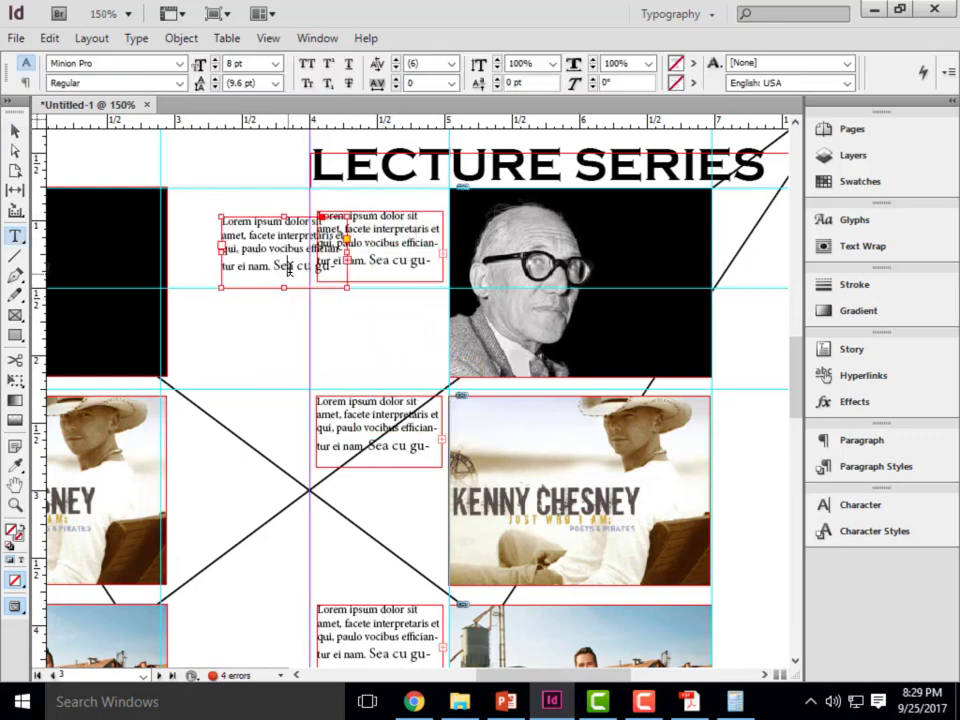
drag(345, 269, 165, 221)
key(Delete)
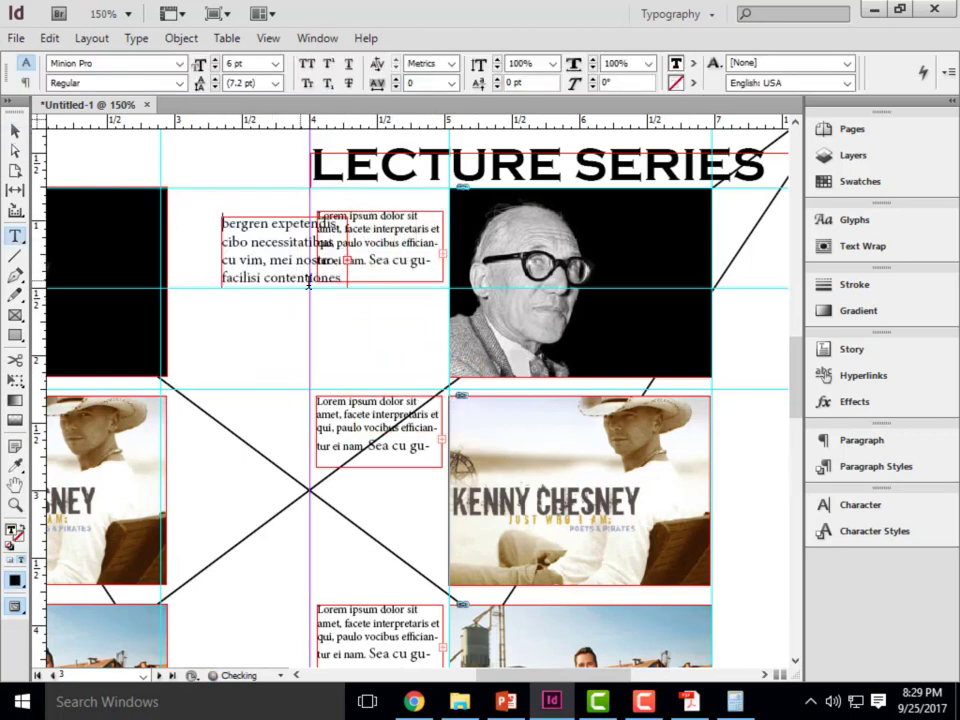
drag(325, 279, 200, 221)
key(Delete)
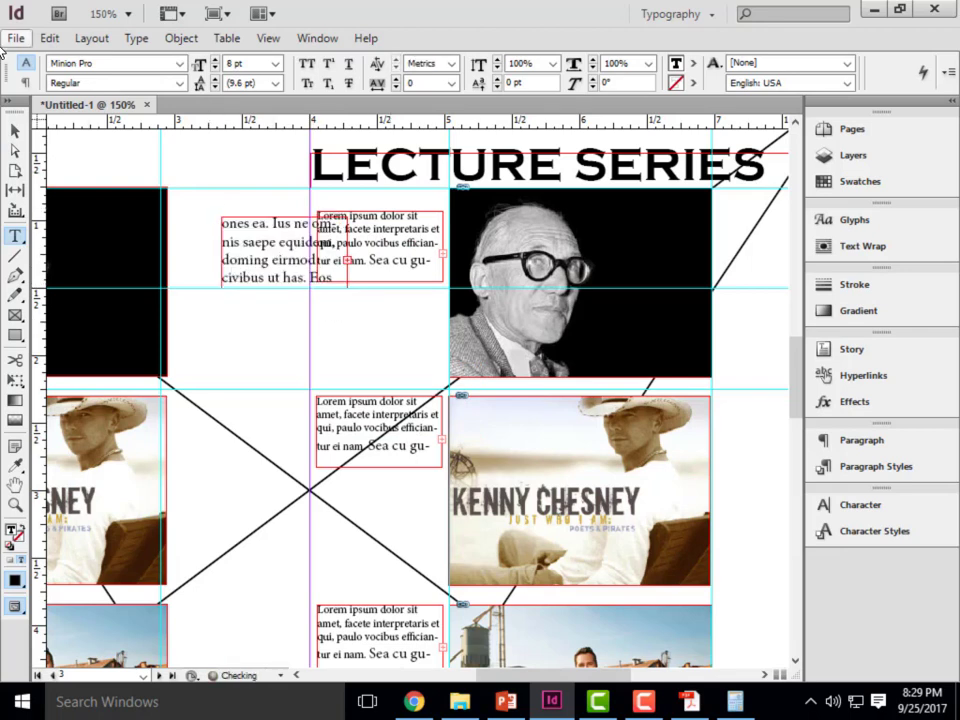
click(15, 130)
key(Delete)
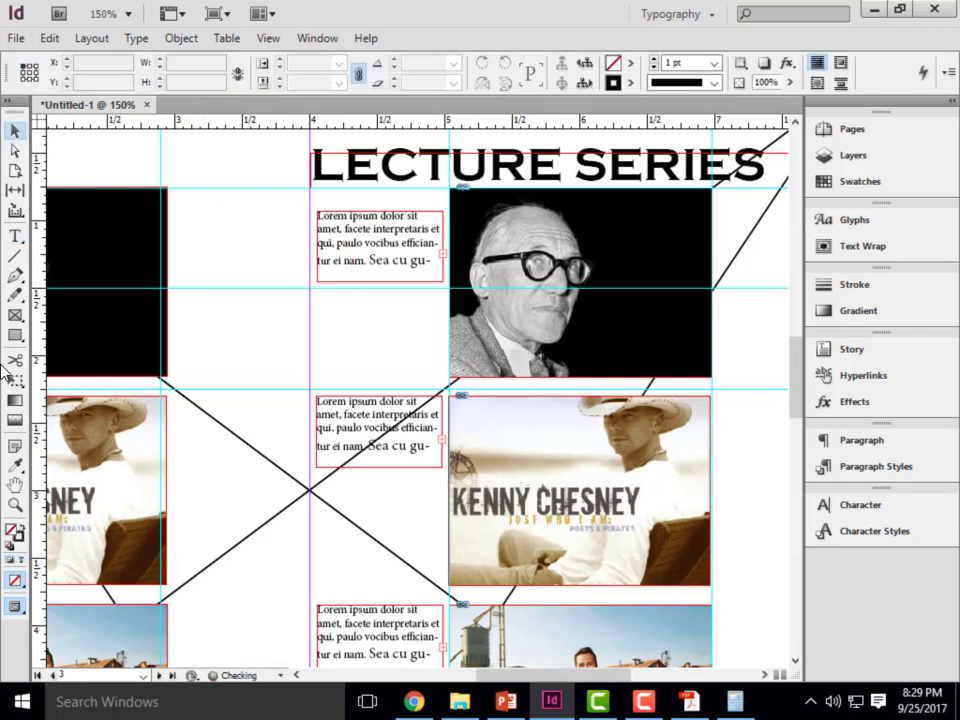
Draw a text frame about 0.94 in wide between the LECTURE SERIES heading and the top Latin text, leaving it empty
click(15, 235)
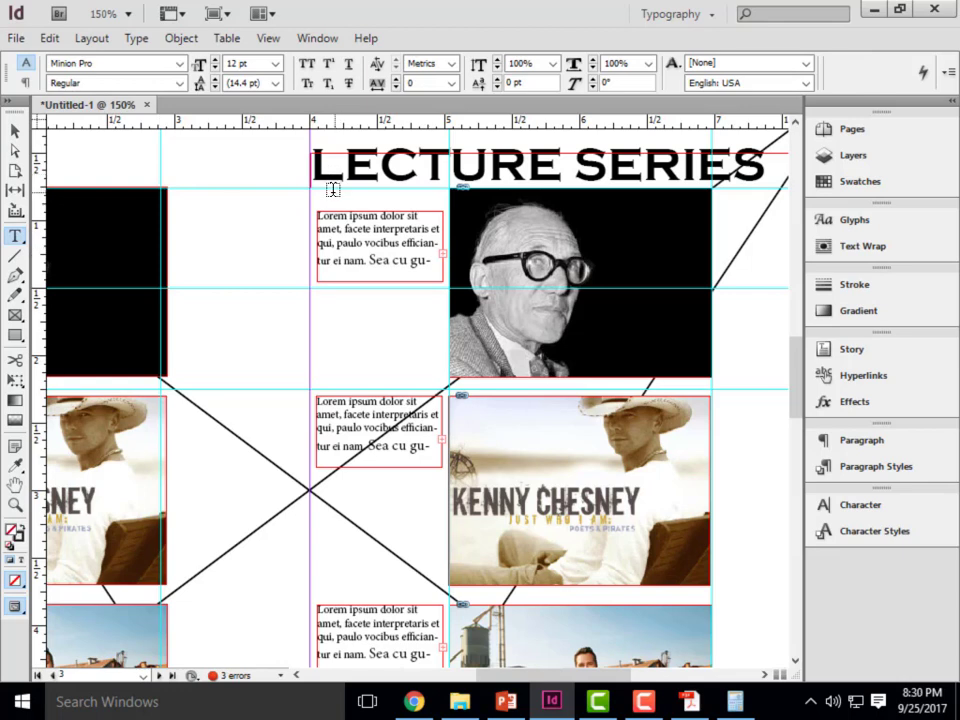
drag(317, 188, 441, 206)
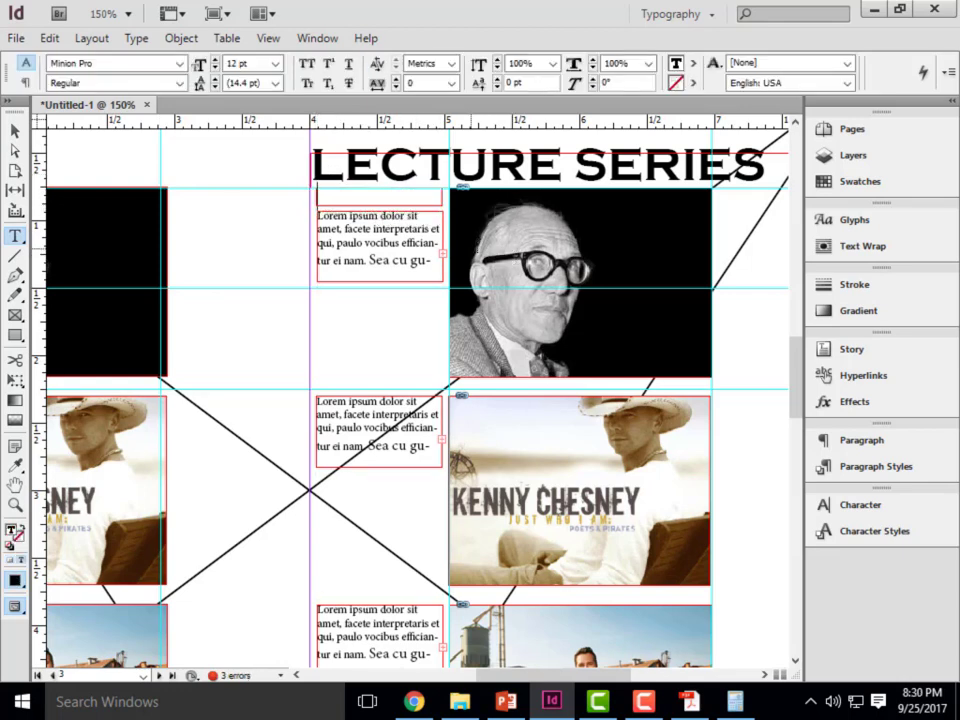
text(LEC)
key(BackSpace)
key(BackSpace)
key(BackSpace)
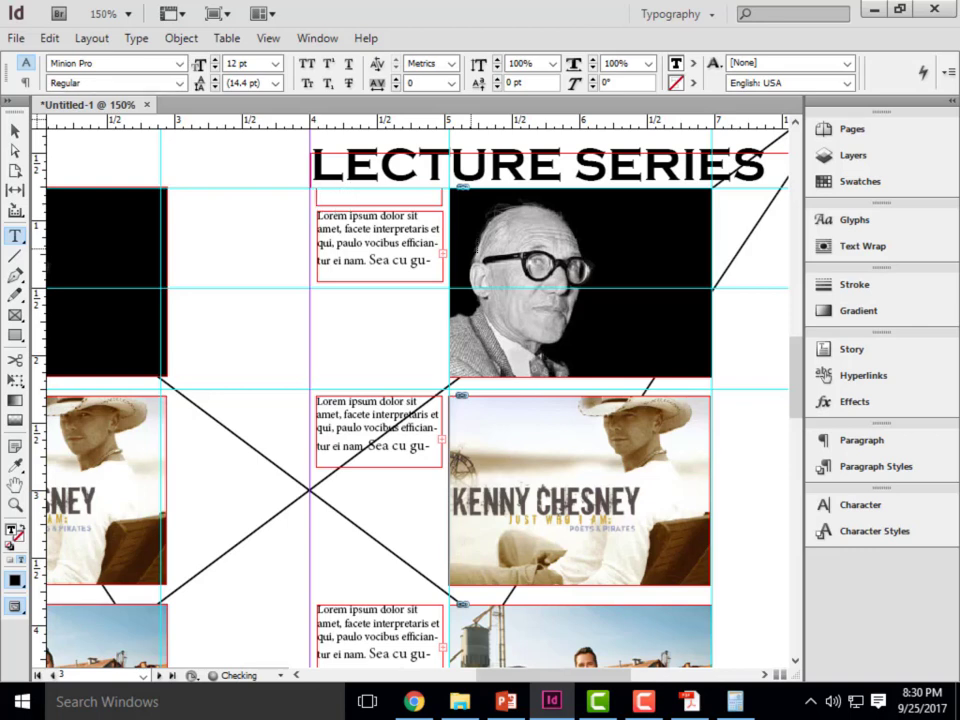
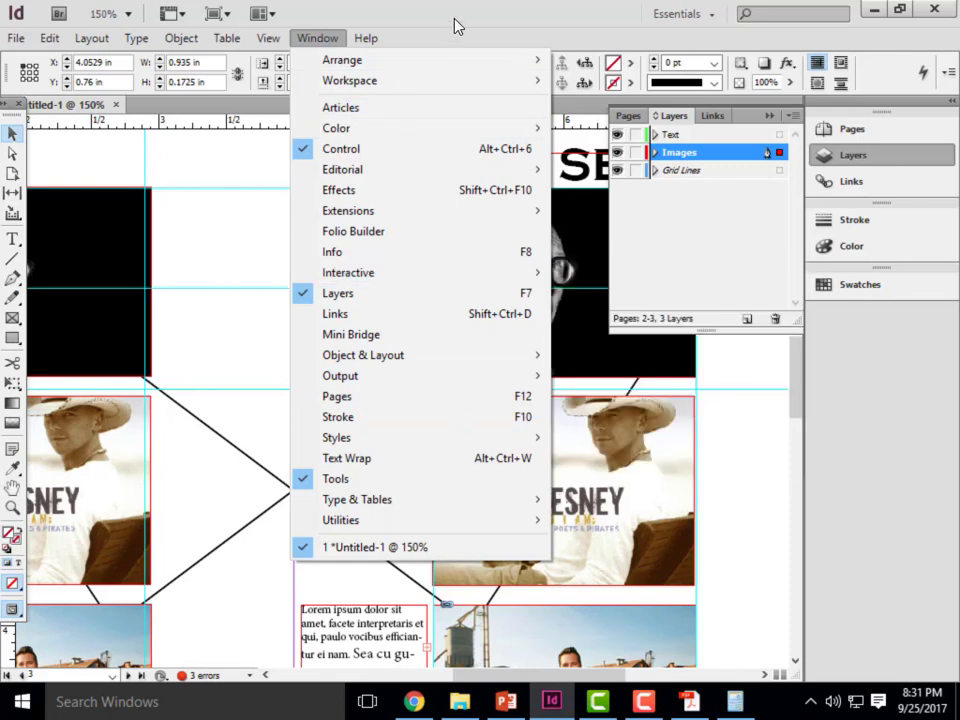
Switch the workspace from Essentials to Typography
click(455, 25)
click(680, 14)
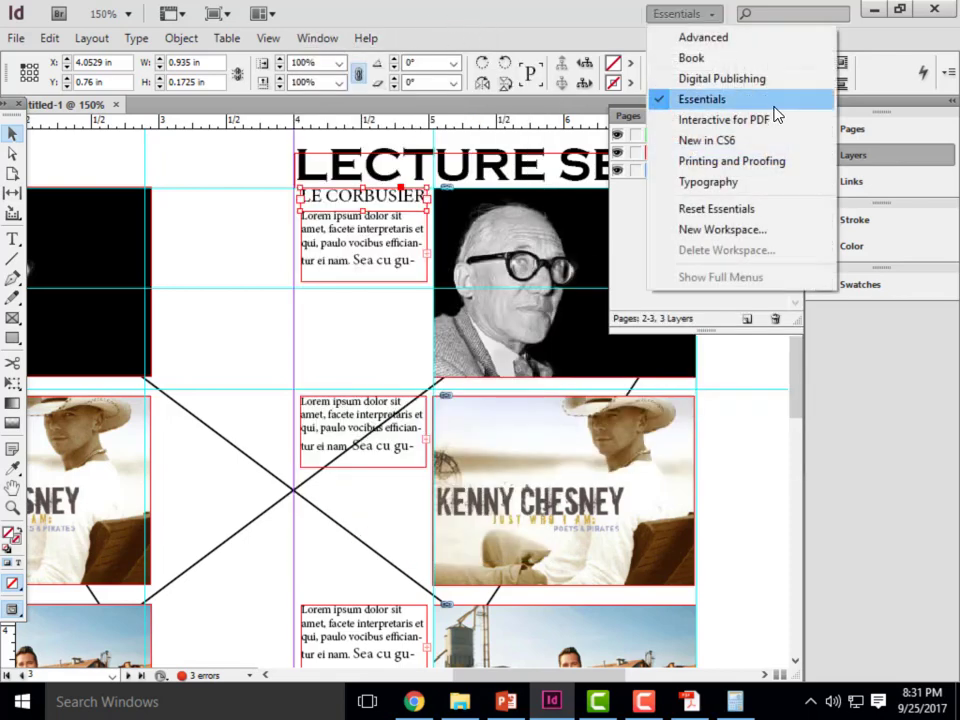
click(668, 182)
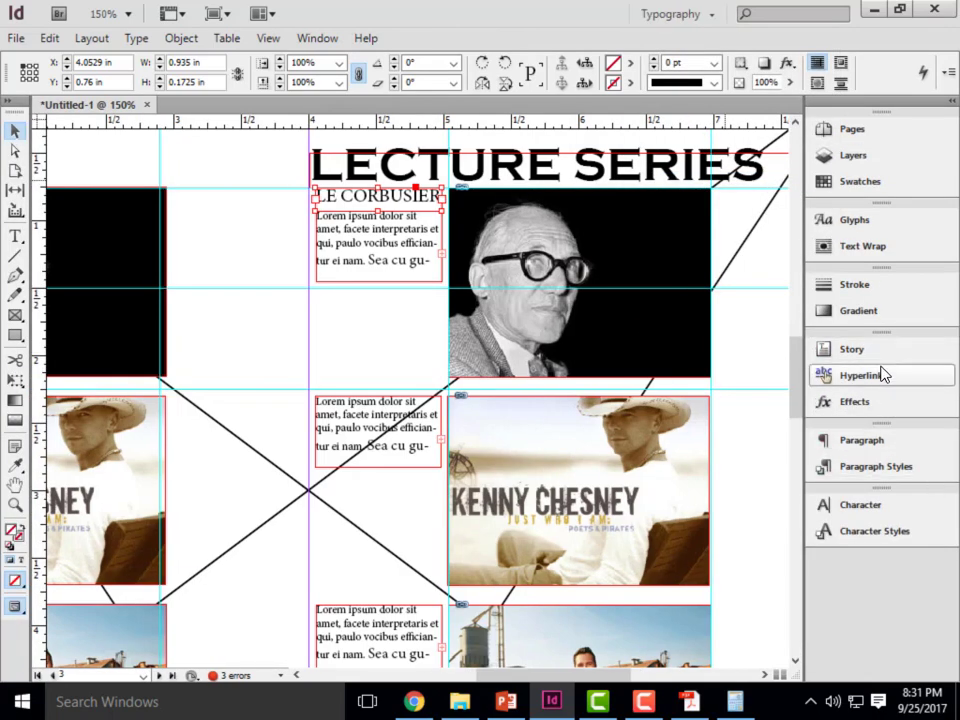
Open the Align and Pathfinder panels and dock them in the group with Glyphs and Text Wrap
click(922, 286)
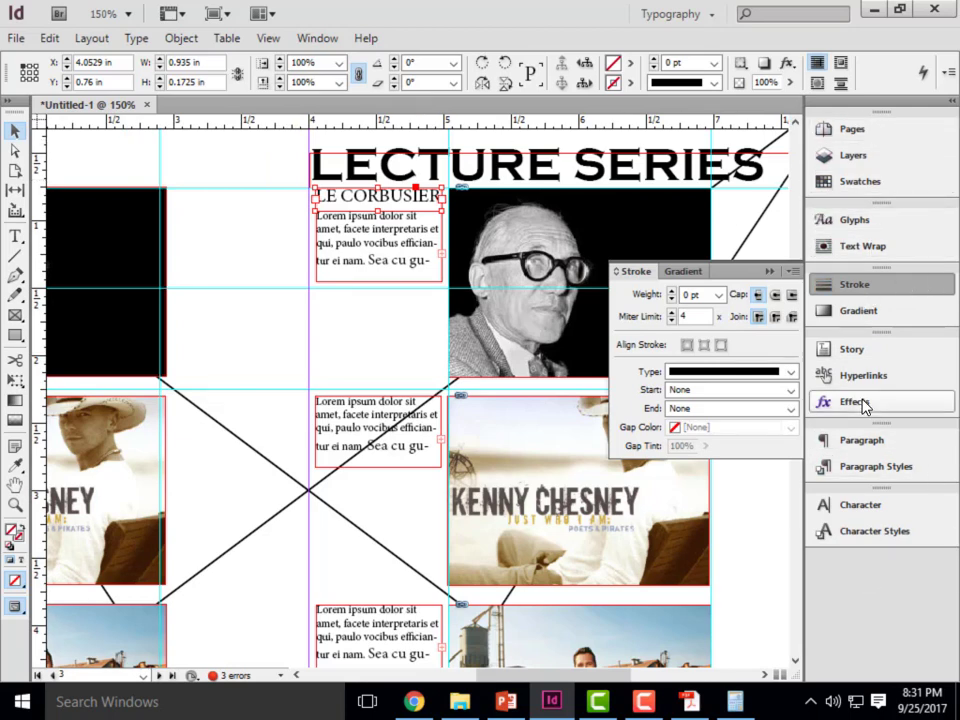
click(770, 275)
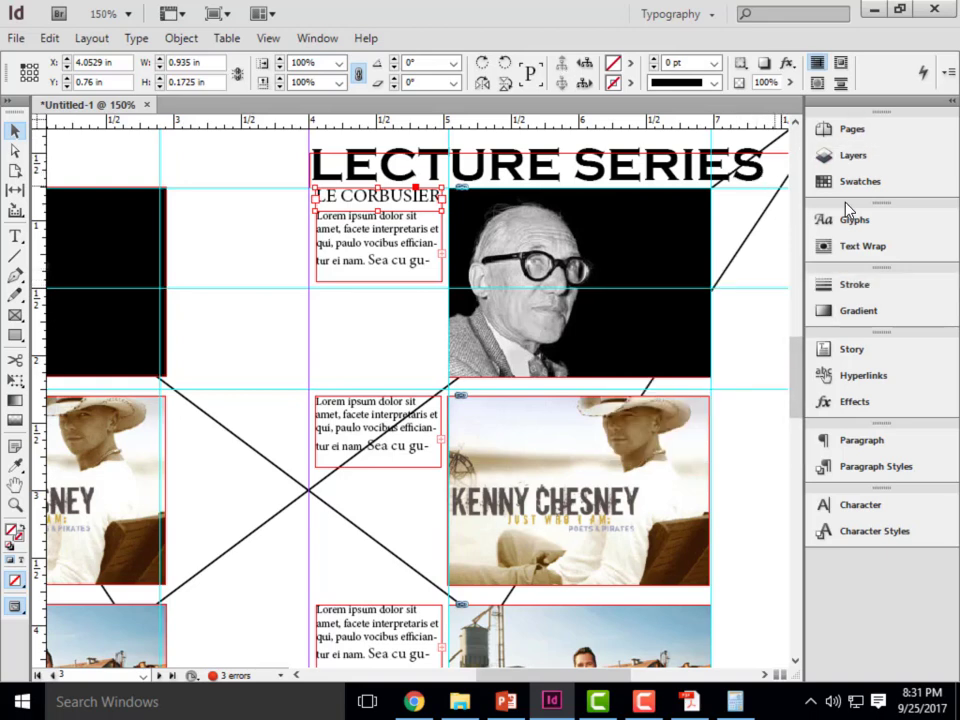
click(317, 38)
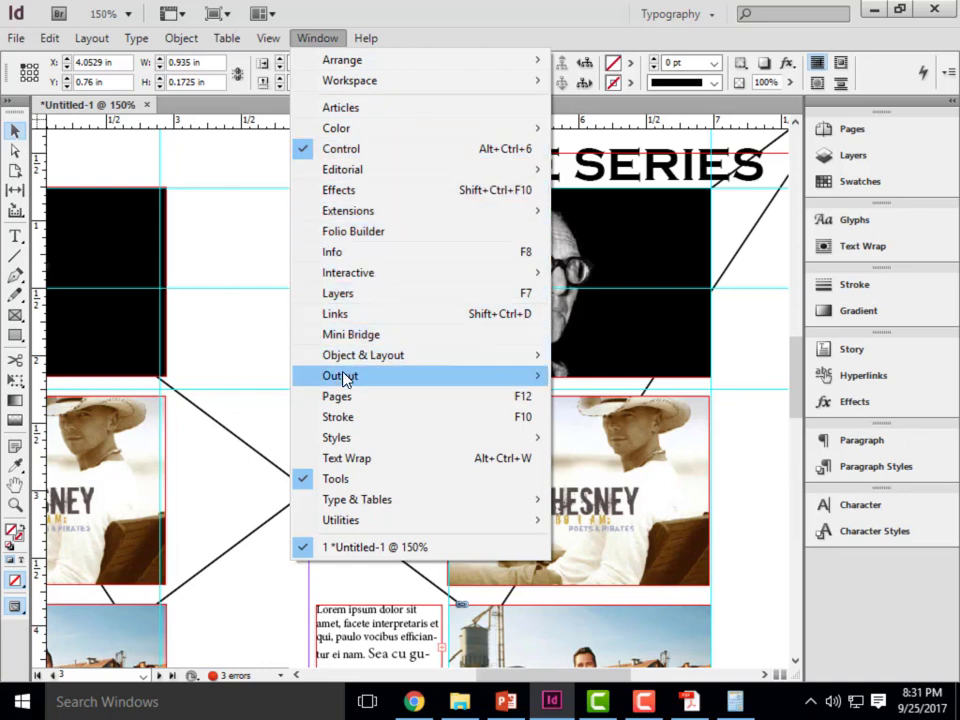
mouse_move(345, 379)
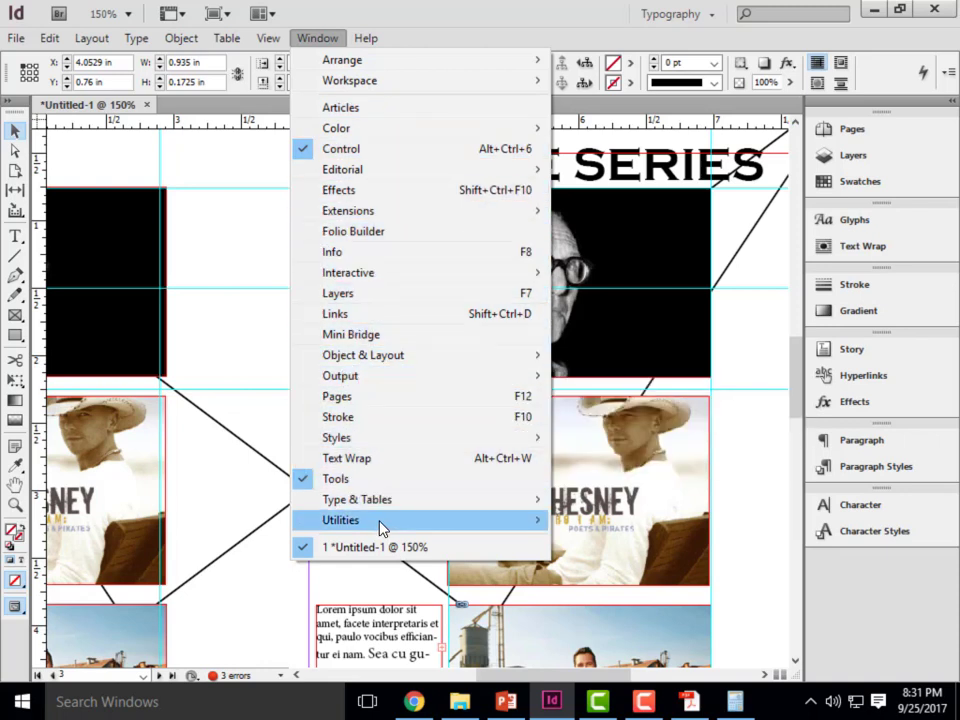
mouse_move(380, 528)
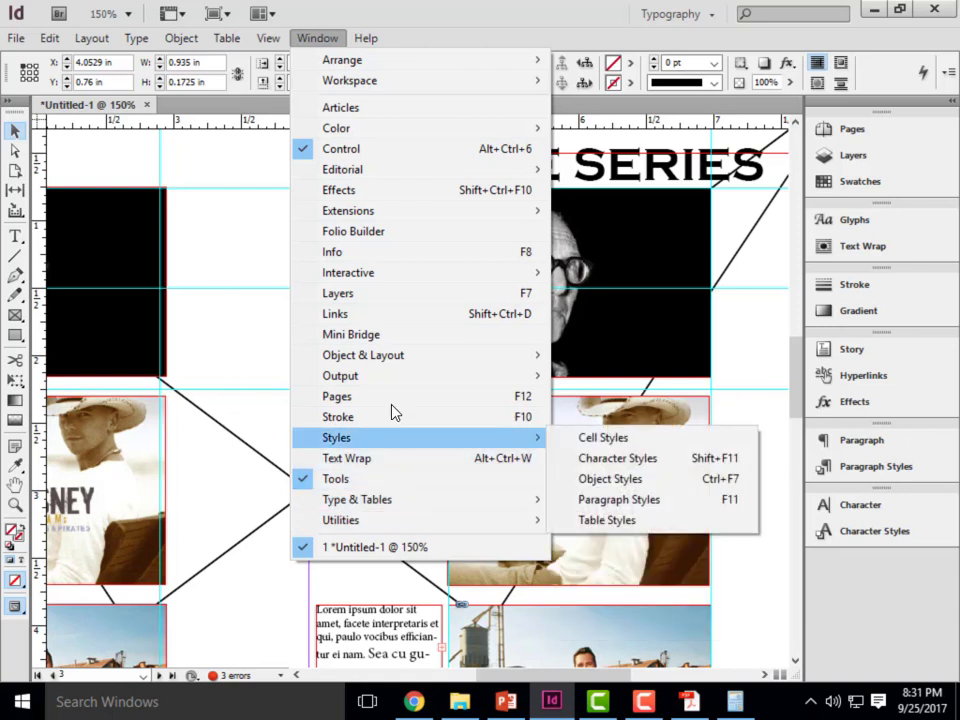
mouse_move(391, 378)
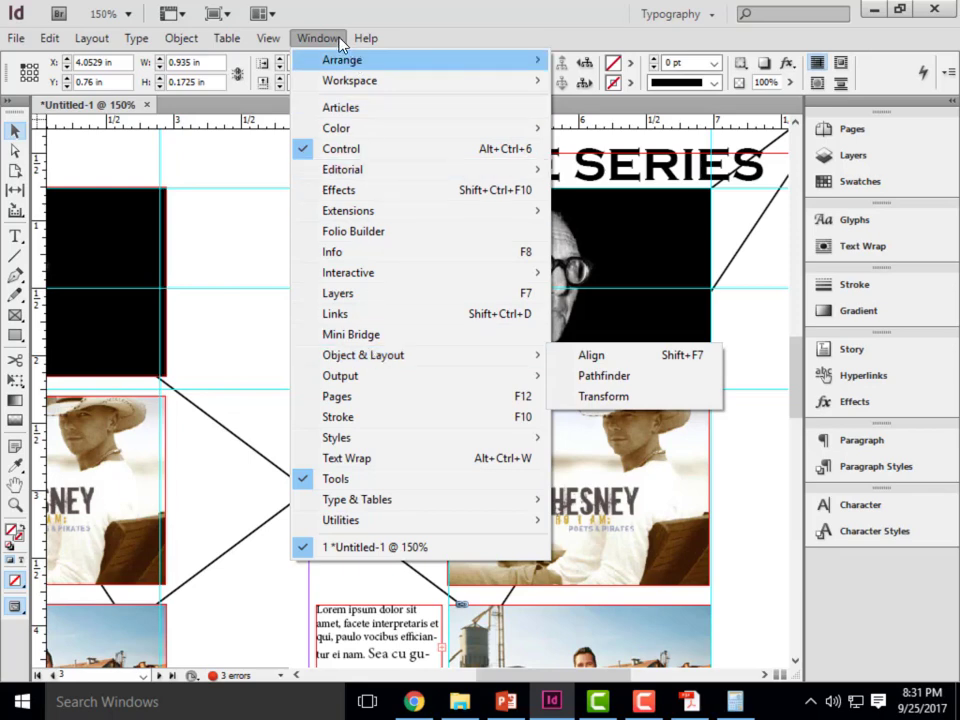
mouse_move(540, 358)
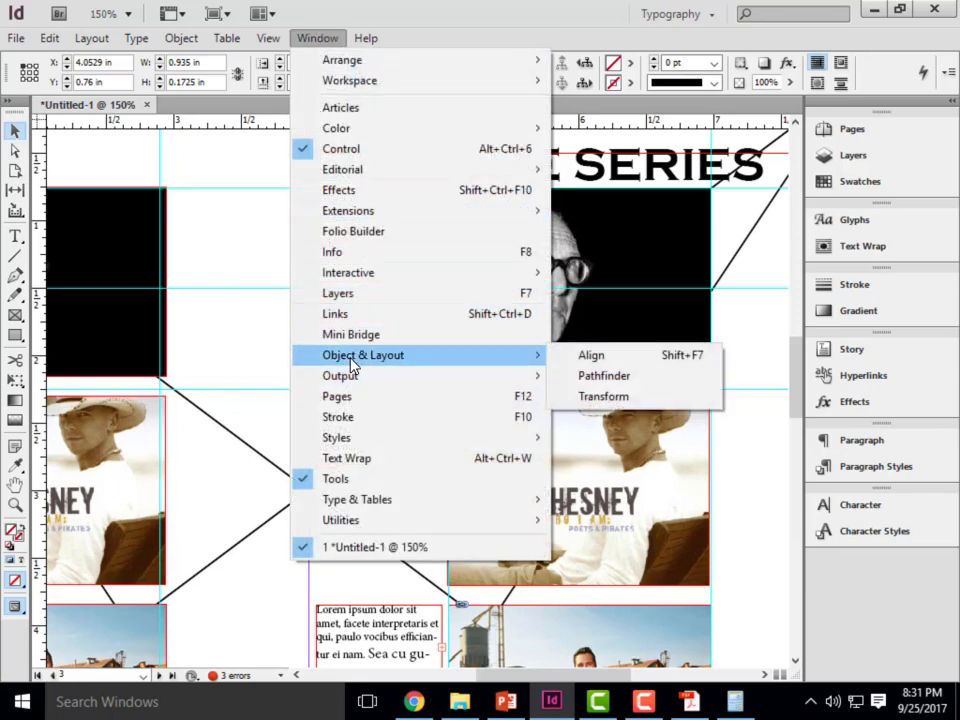
click(591, 356)
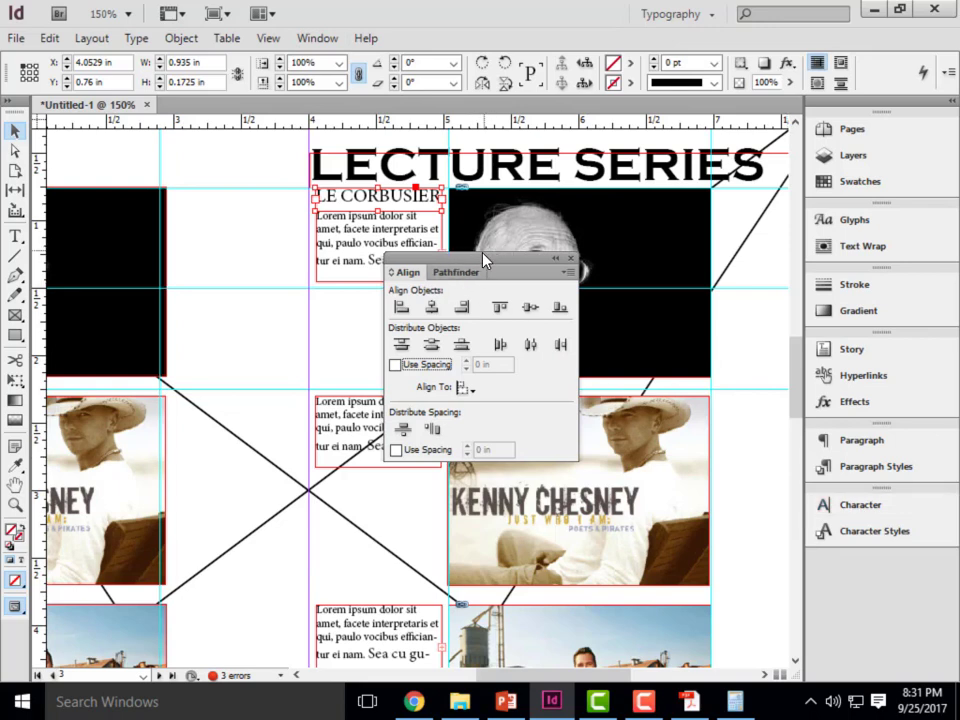
drag(500, 262, 860, 246)
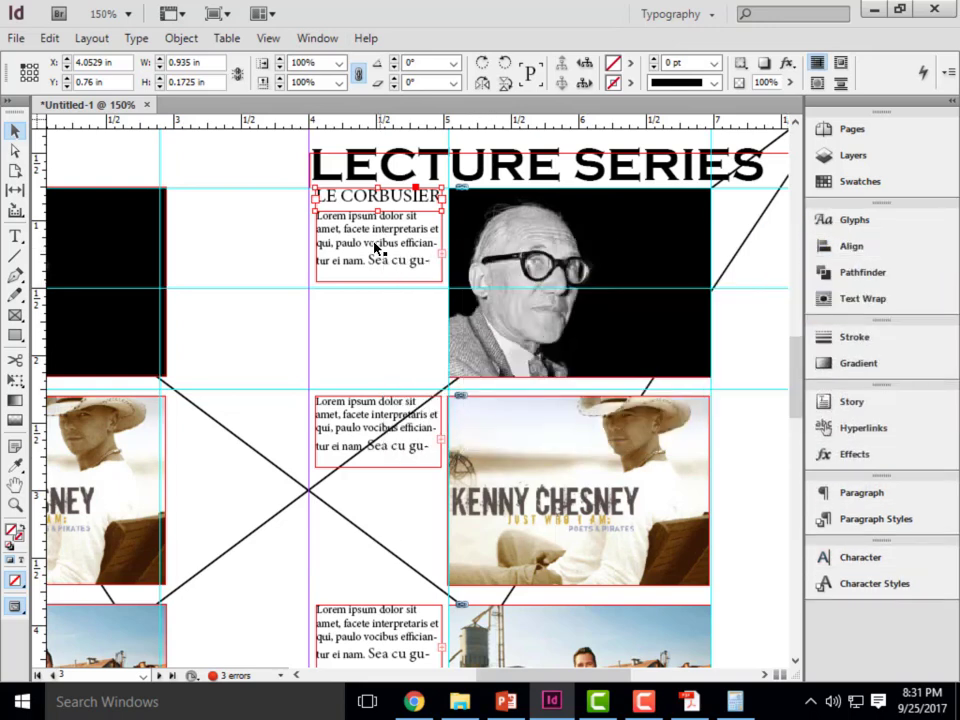
Check the character settings of the top Latin text and the LE CORBUSIER title, and reselect the title's frame as an object
double_click(424, 255)
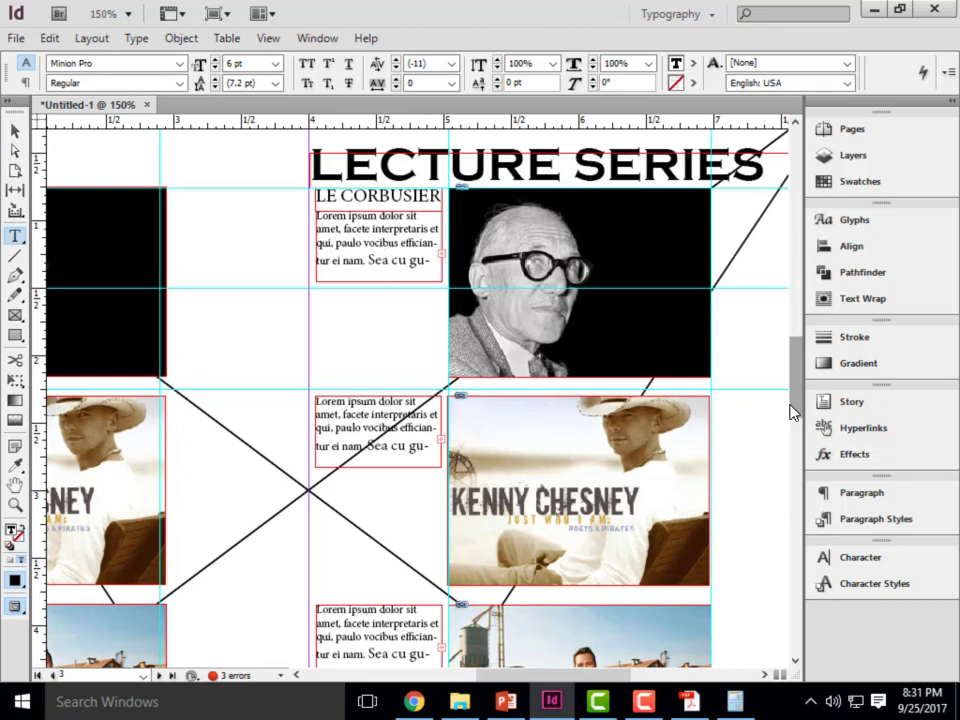
double_click(406, 198)
click(438, 197)
drag(440, 197, 282, 197)
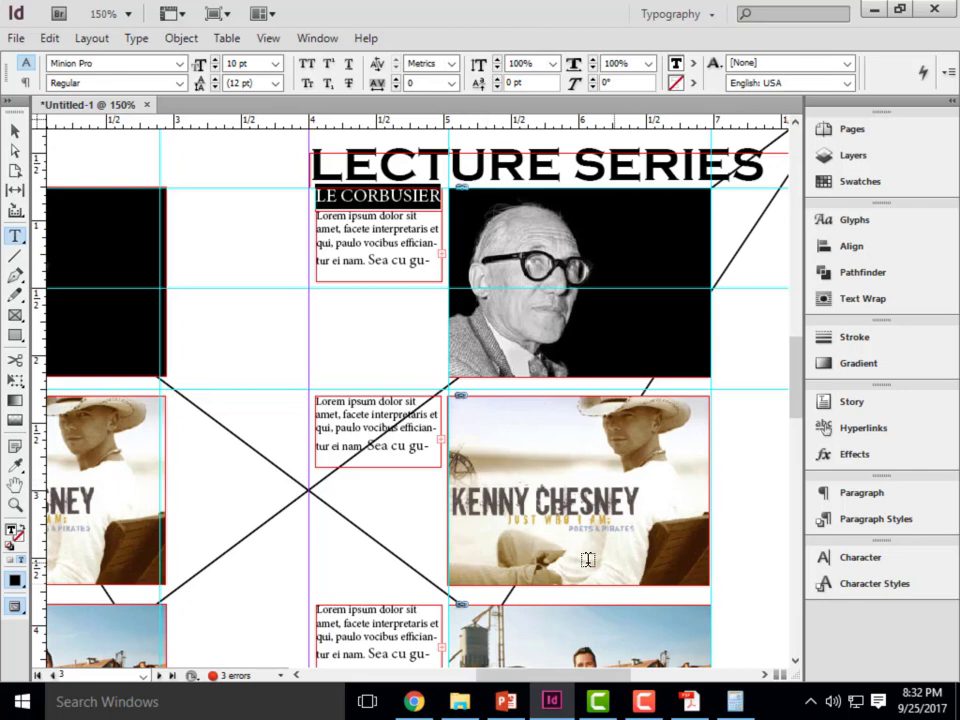
click(15, 131)
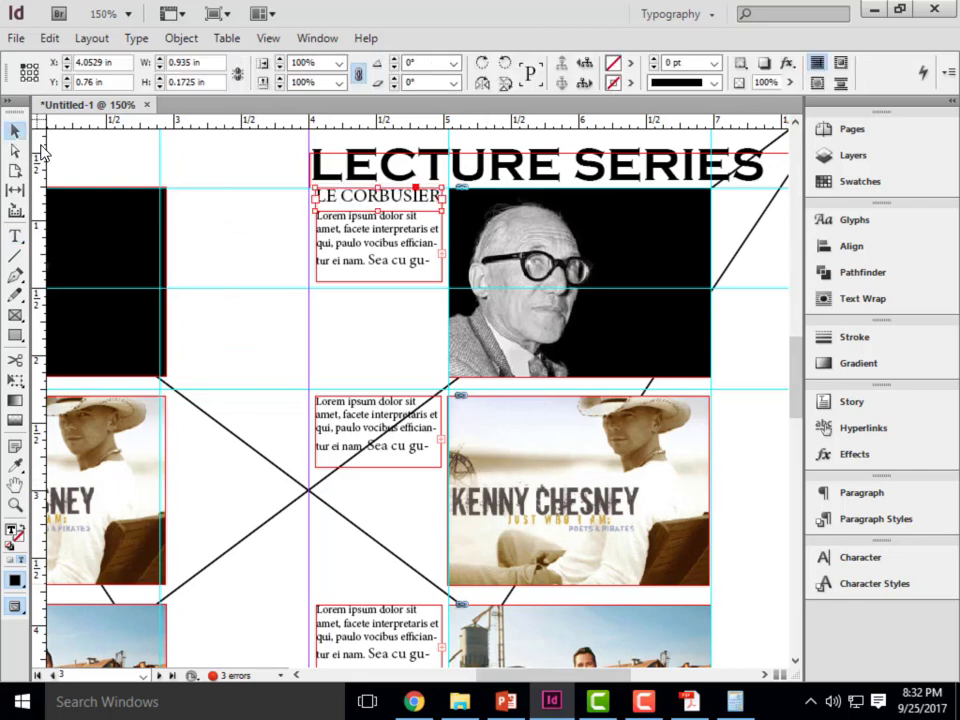
Delete the Le Corbusier, Kenny Chesney and farmyard photos from the left page of the spread
click(250, 214)
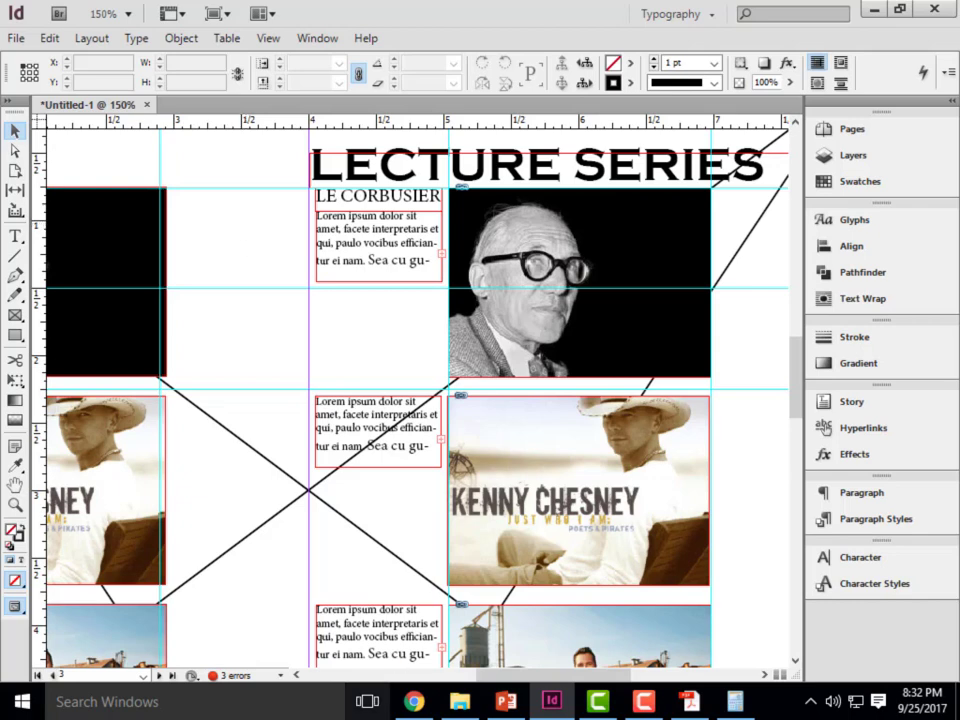
mouse_move(679, 707)
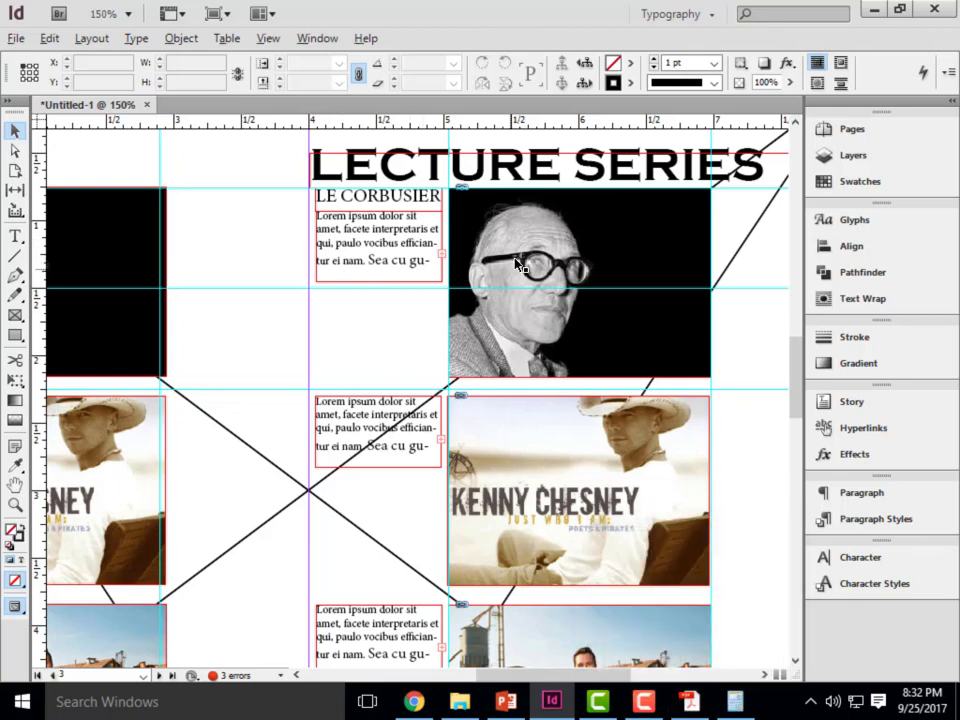
key(ctrl+minus)
key(ctrl+minus)
alt+scroll(425, 344, up, 1)
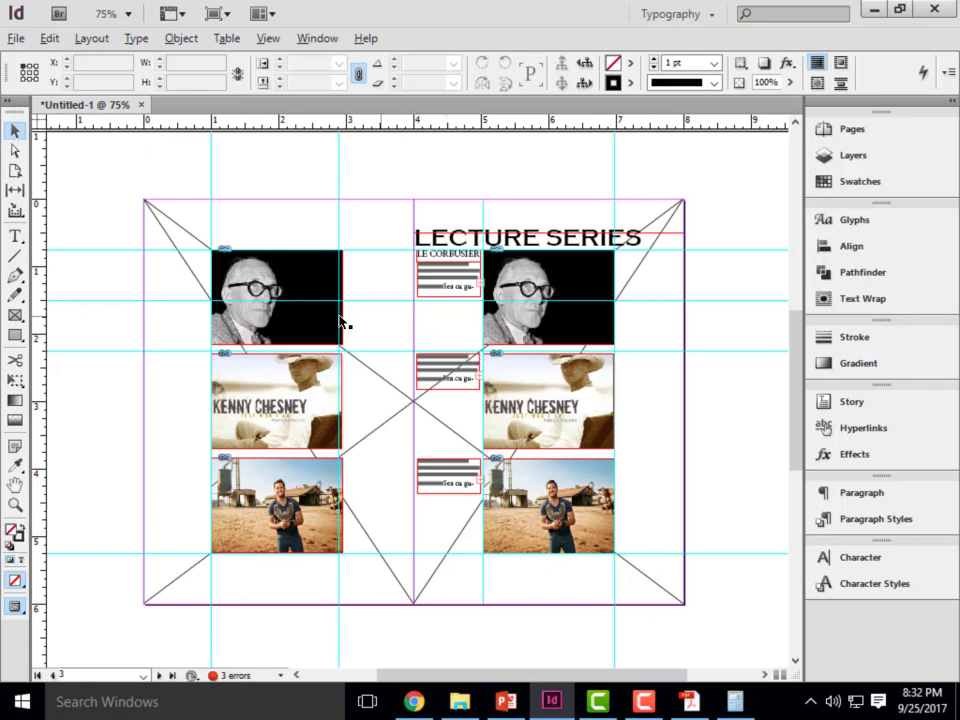
alt+scroll(336, 321, up, 1)
click(300, 272)
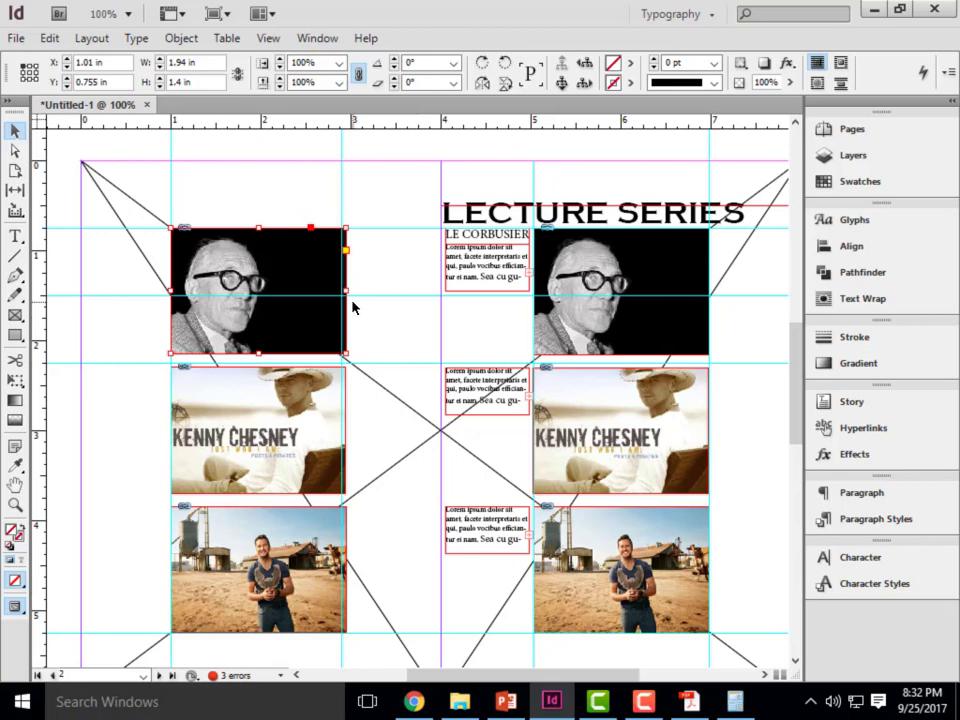
key(Delete)
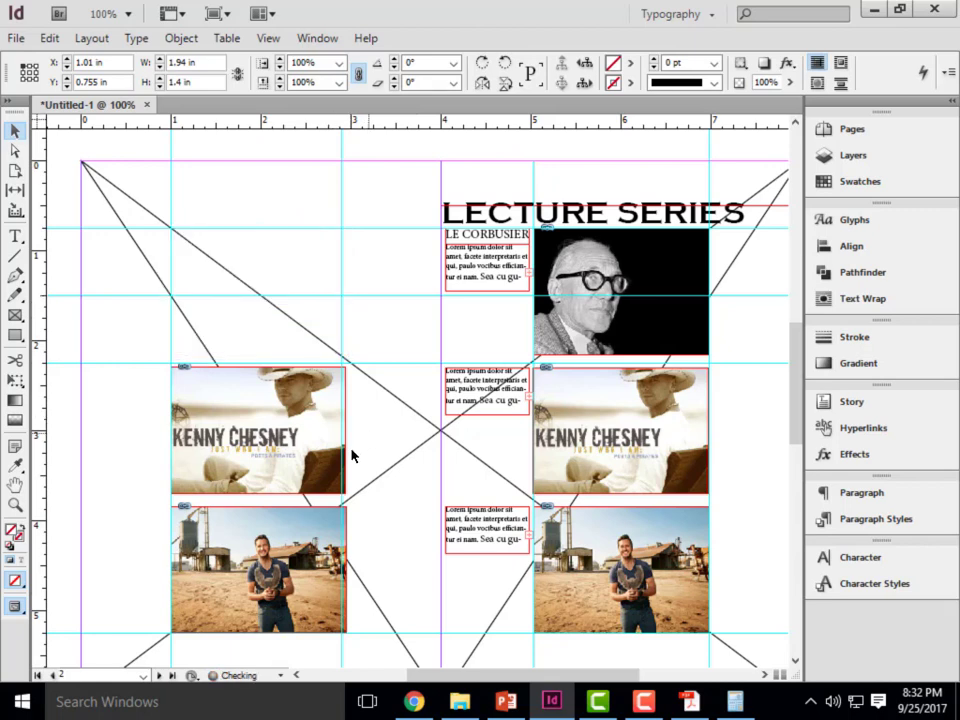
click(312, 482)
key(Delete)
click(286, 536)
key(Delete)
Delete the three photos from the right page of the spread
click(617, 541)
key(Delete)
click(607, 461)
key(Delete)
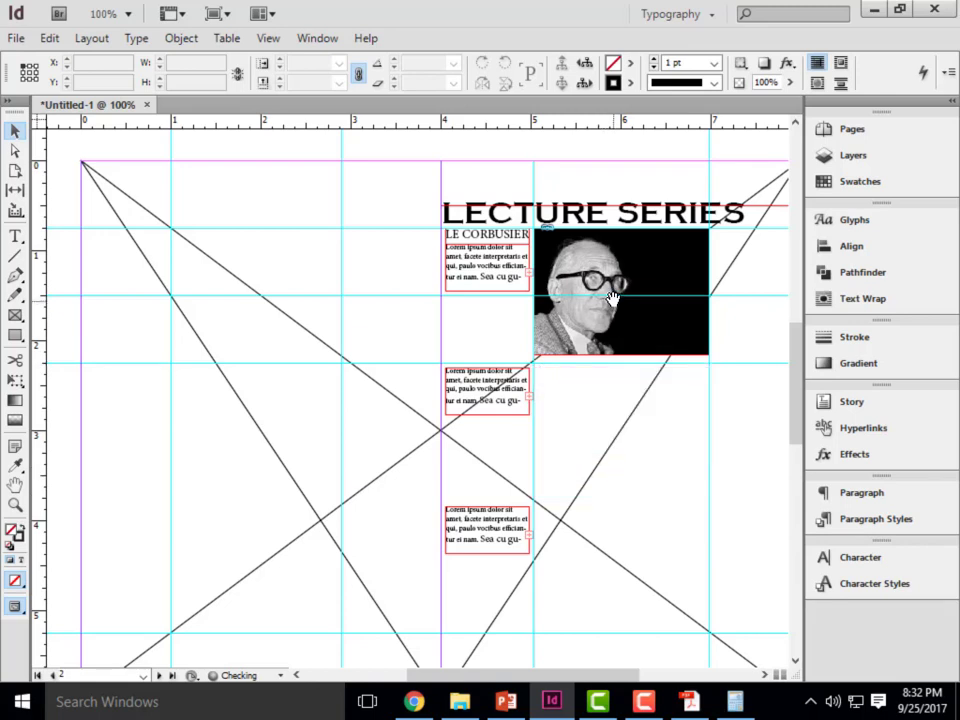
click(605, 295)
key(Delete)
Delete the LECTURE SERIES heading, the LE CORBUSIER title and the Latin text frames, keeping the diagonals and guides
click(577, 263)
key(Delete)
click(573, 240)
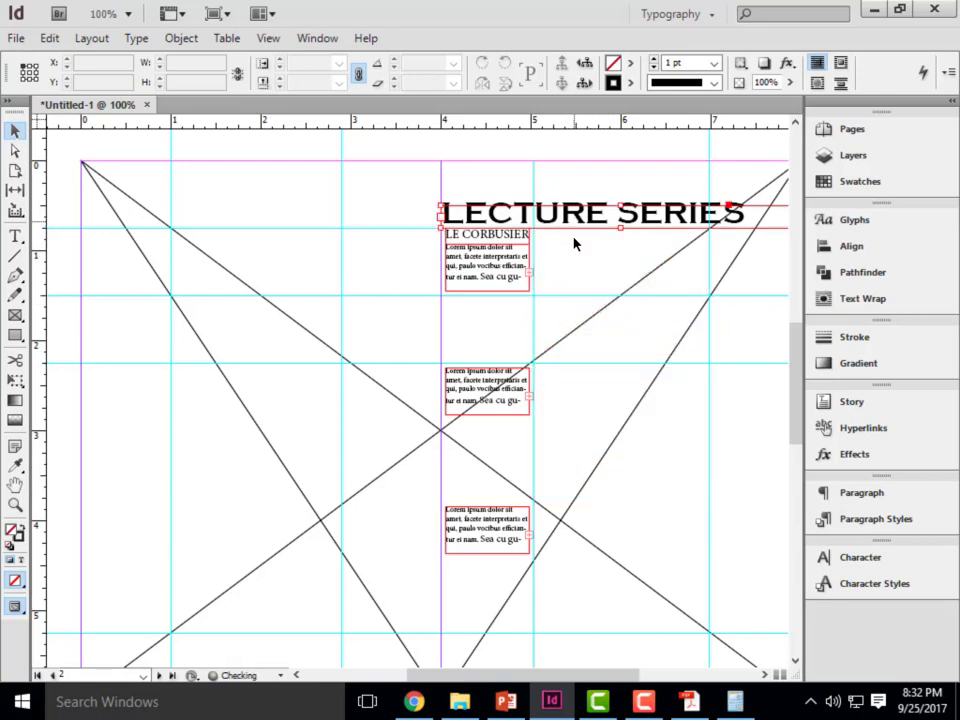
key(Delete)
click(508, 237)
key(Delete)
click(499, 410)
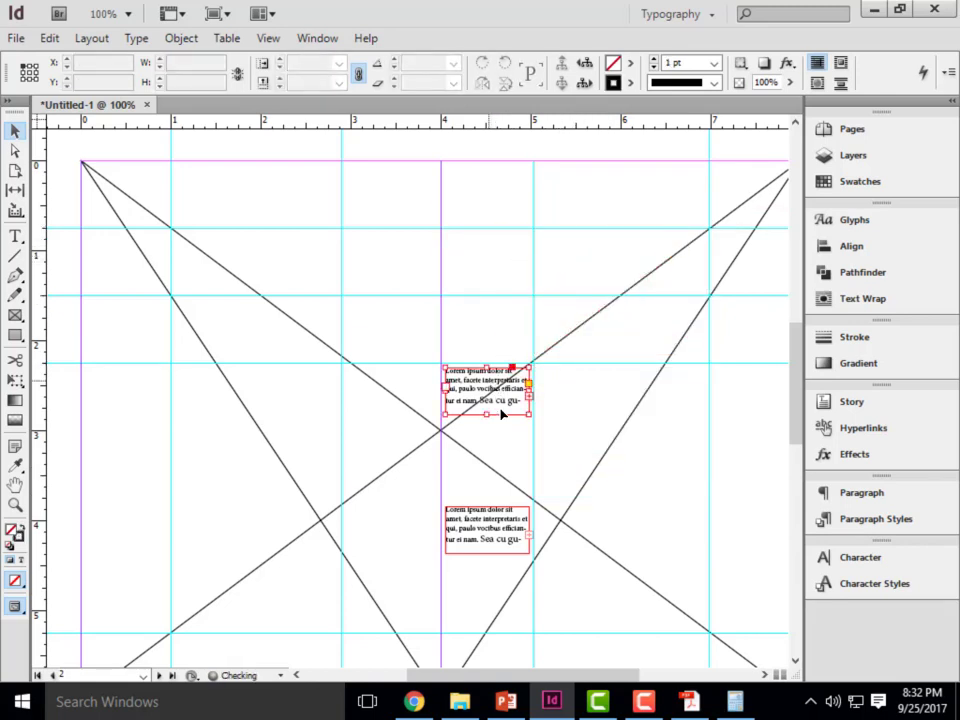
key(Delete)
click(499, 527)
key(Delete)
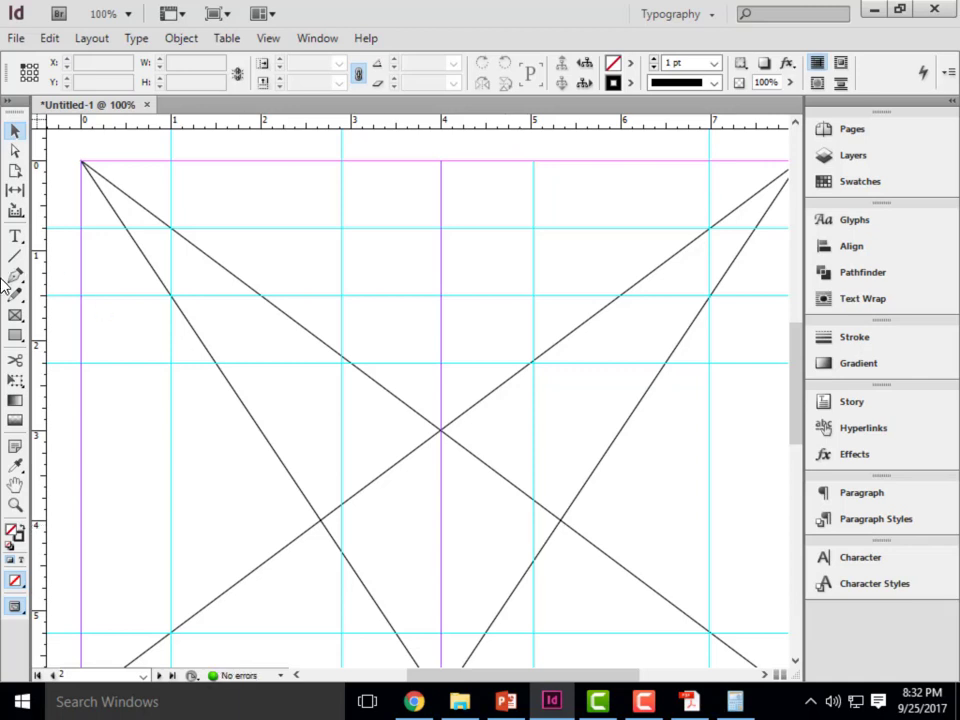
click(18, 317)
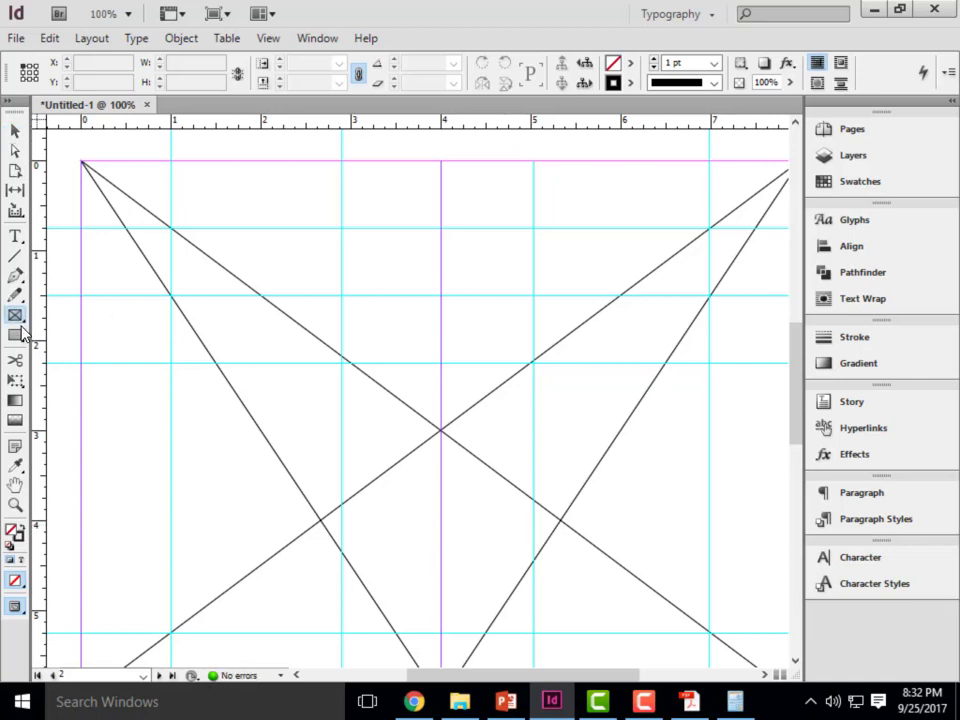
click(18, 318)
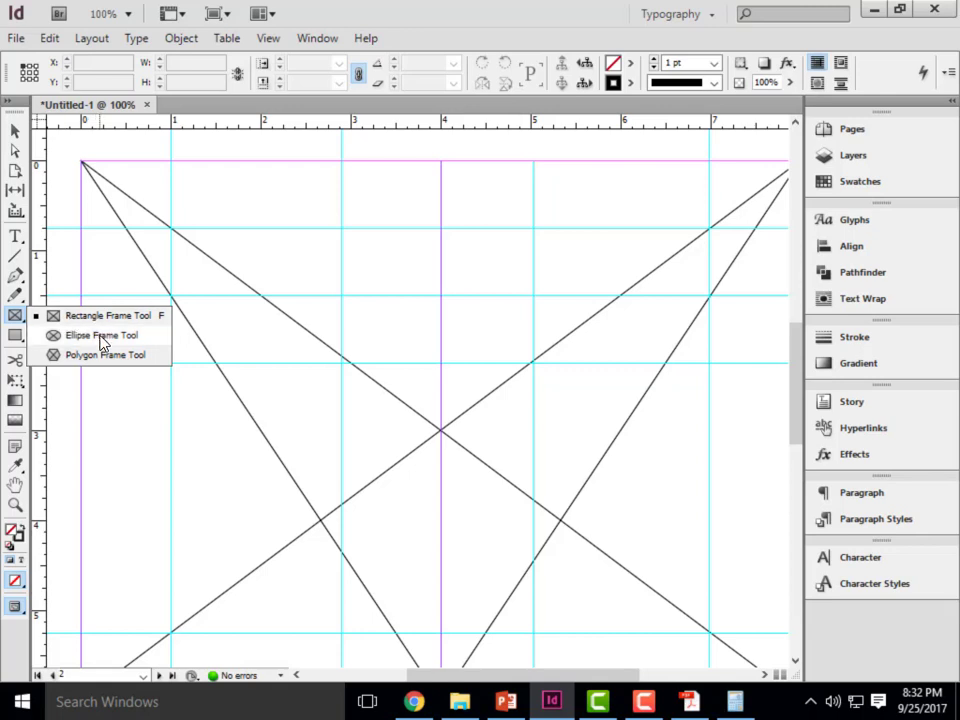
click(209, 107)
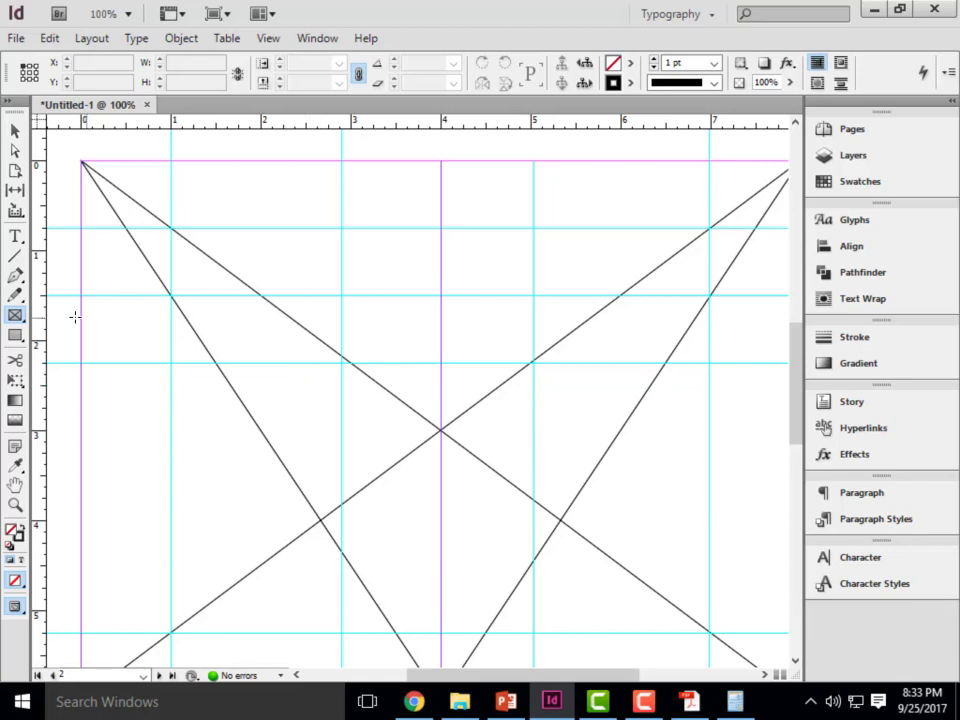
Draw a closed triangle with the Pen tool joining the left page's top outer corner, the spread's centre and the bottom outer corner
click(14, 277)
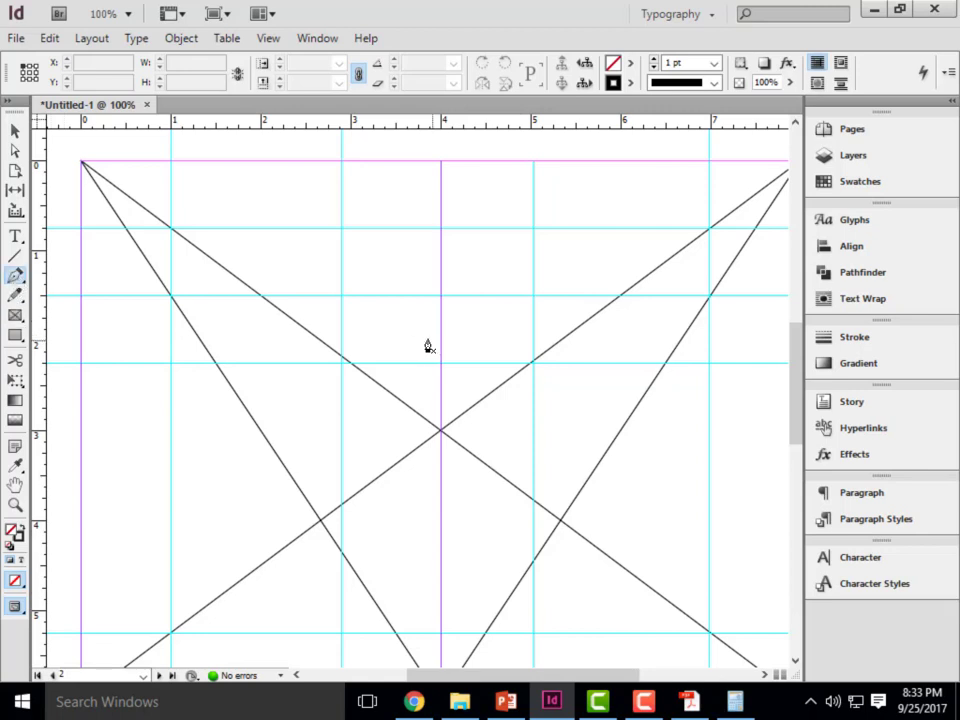
scroll(387, 320, down, 1)
scroll(122, 245, up, 1)
scroll(219, 238, down, 1)
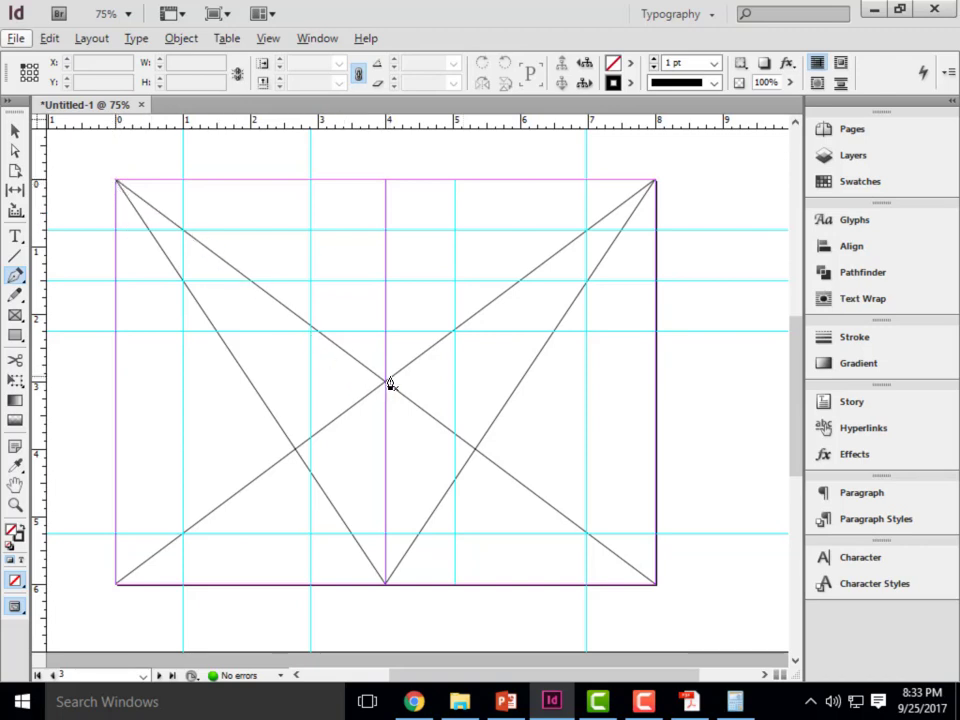
click(116, 181)
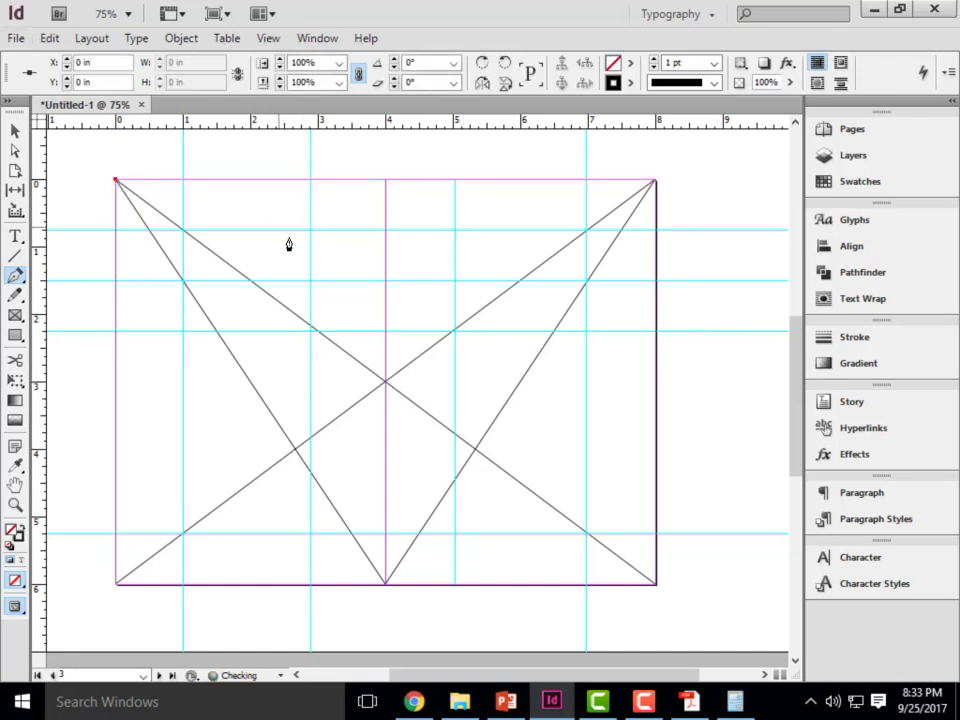
click(385, 382)
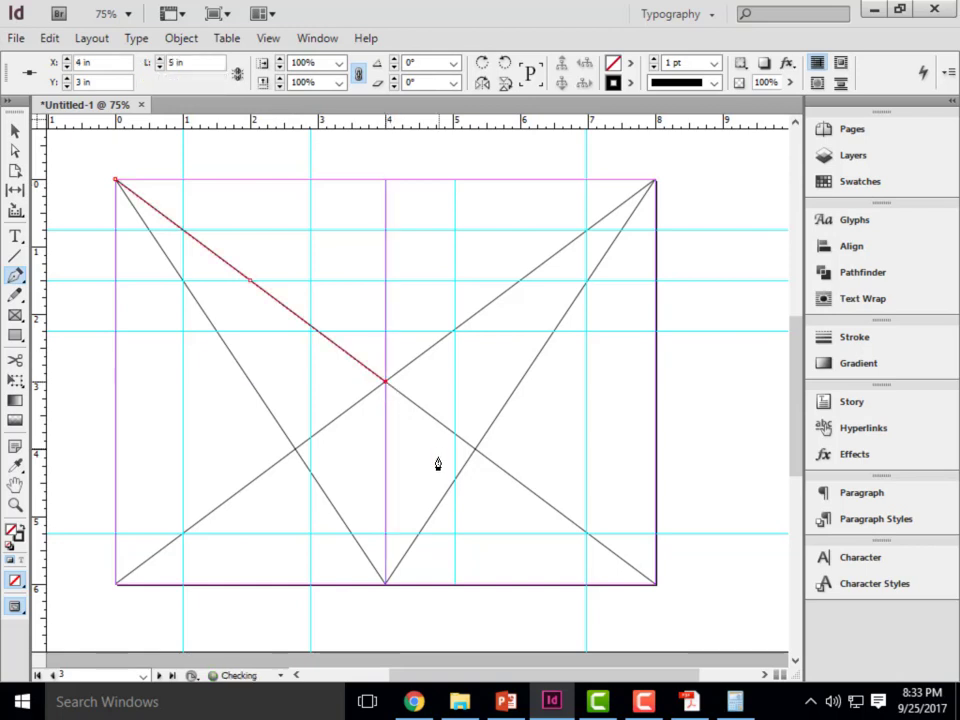
click(116, 584)
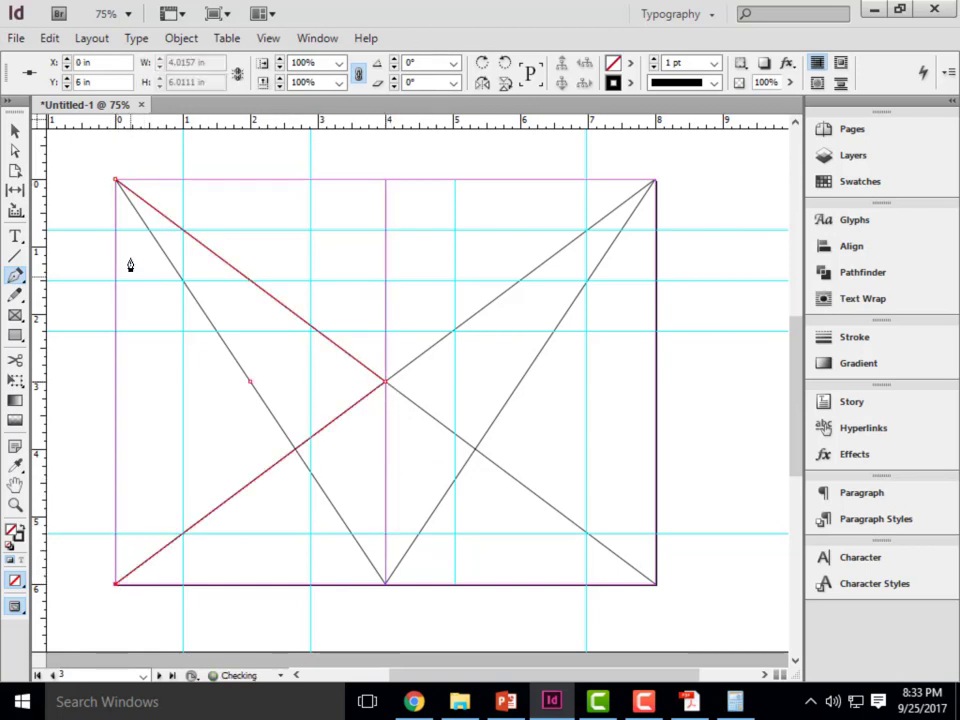
click(116, 182)
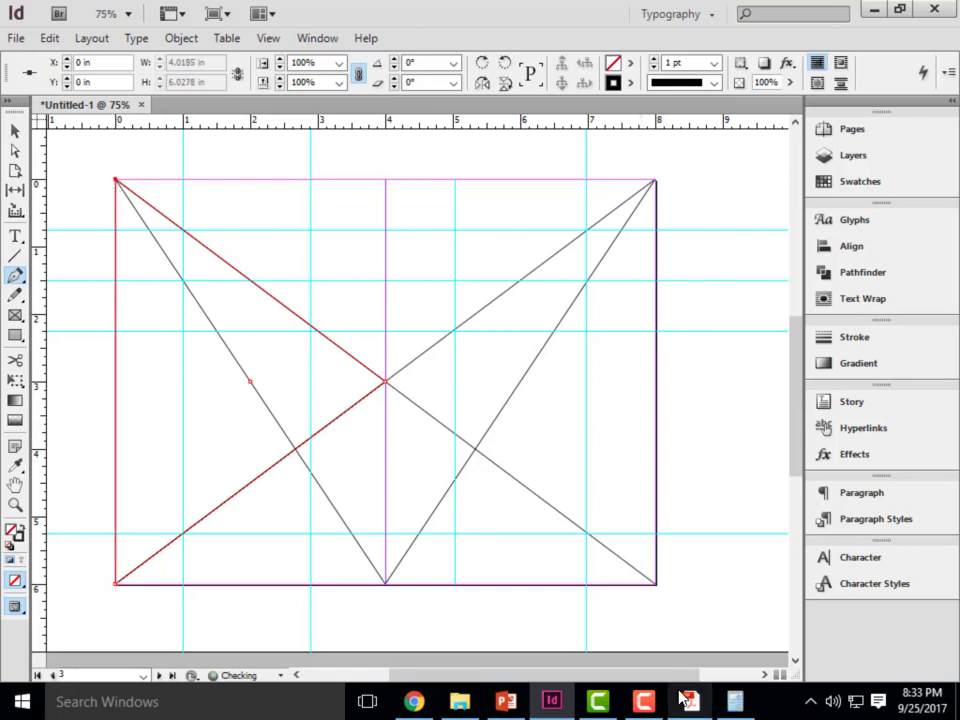
Try moving the triangle diagonally away from the page corner, and undo the move
click(15, 131)
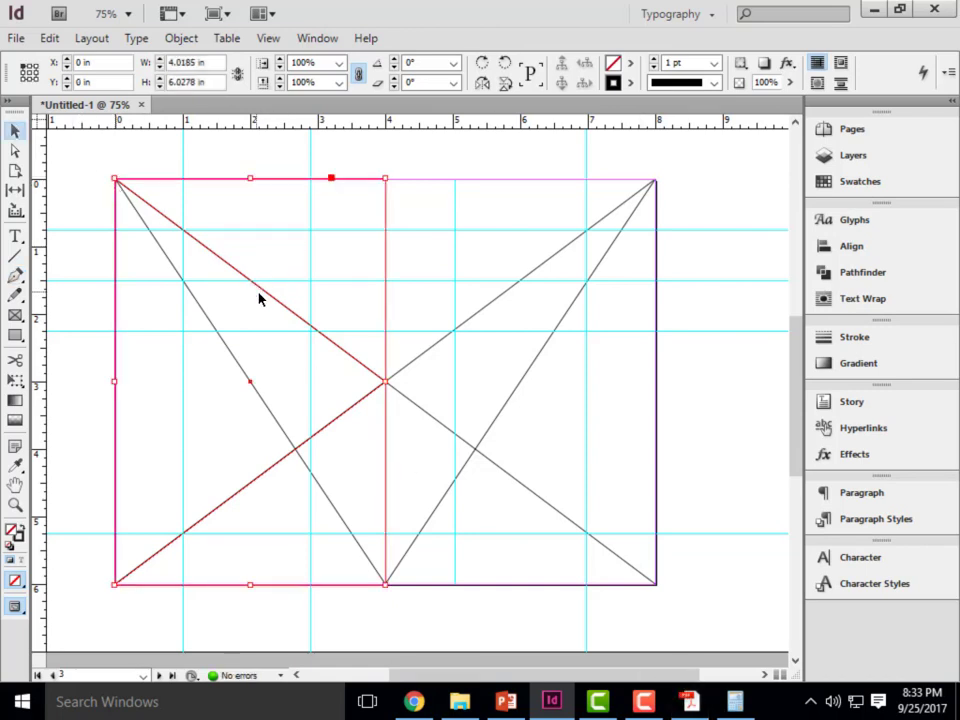
drag(267, 292, 298, 328)
key(ctrl+z)
key(ctrl+z)
key(ctrl+z)
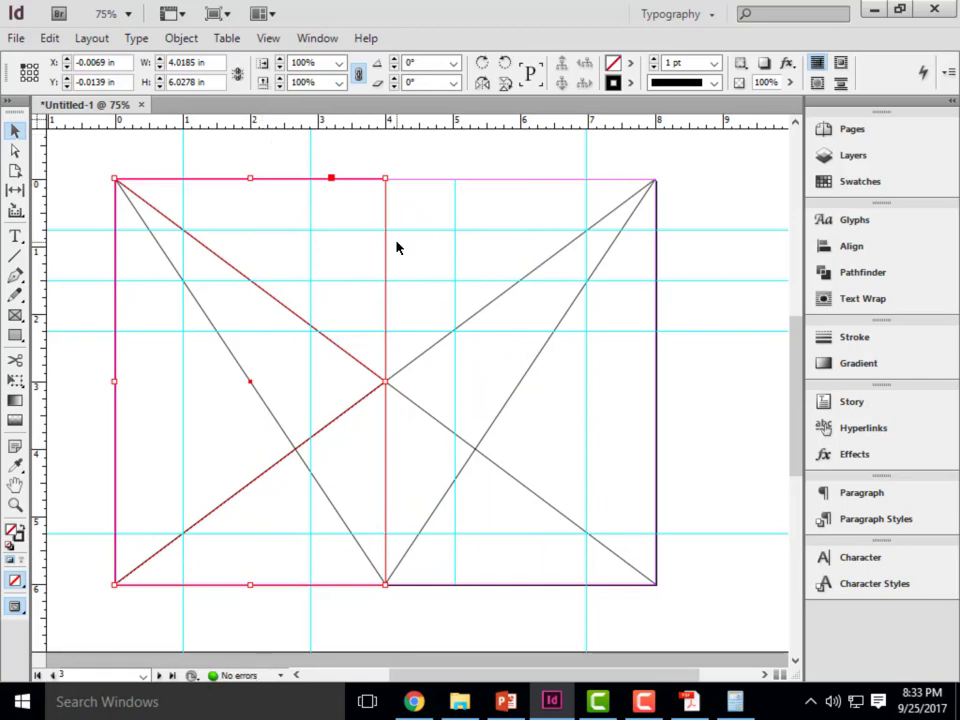
click(16, 38)
click(118, 259)
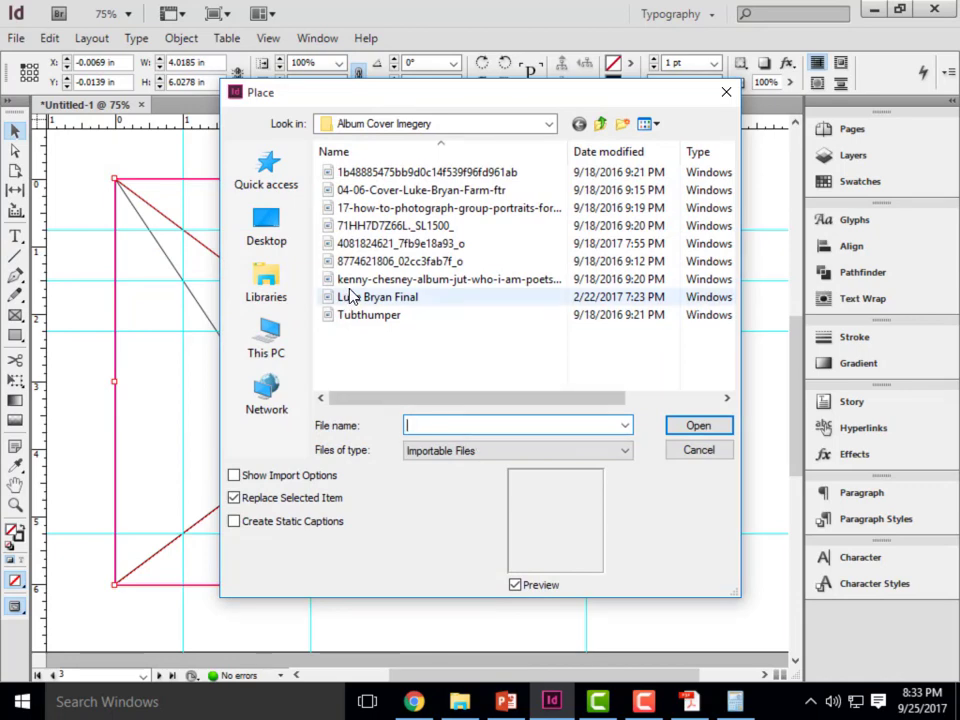
click(418, 263)
click(698, 425)
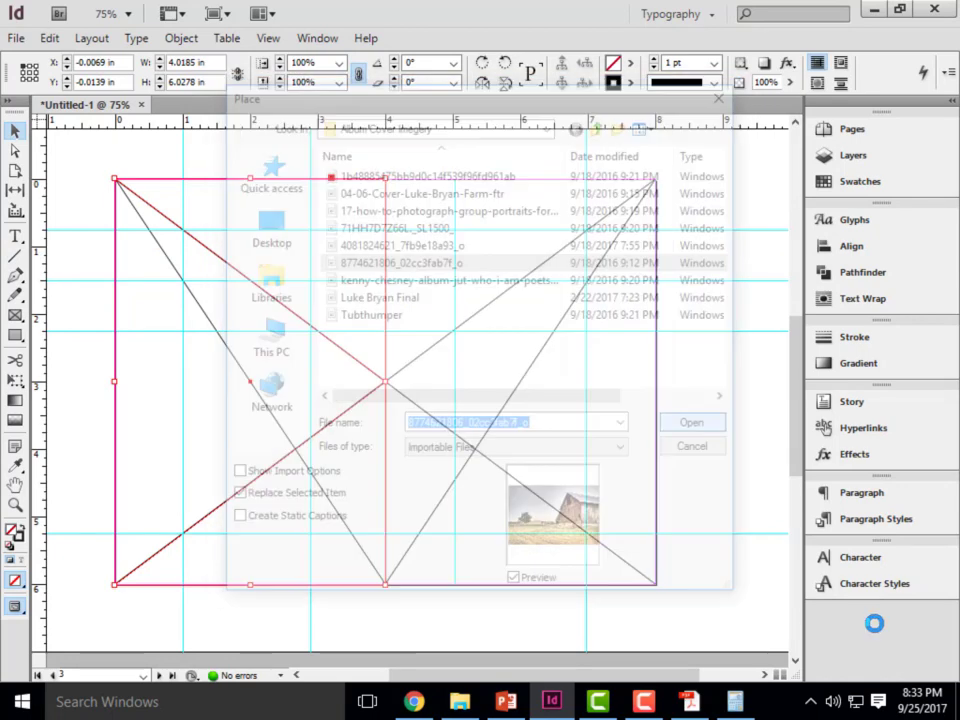
right_click(184, 357)
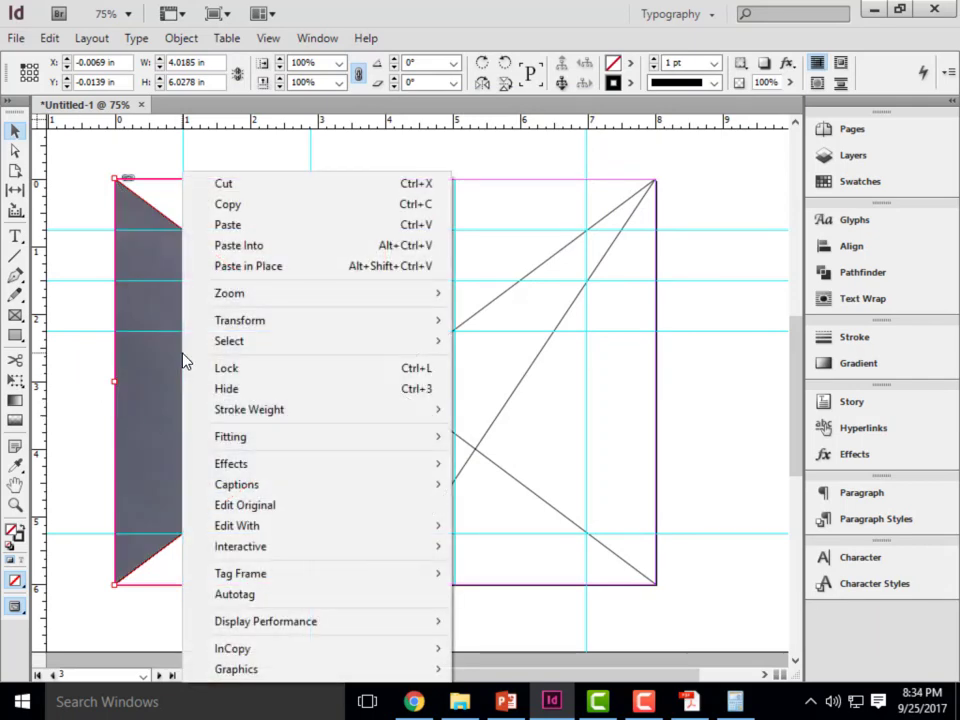
mouse_move(226, 434)
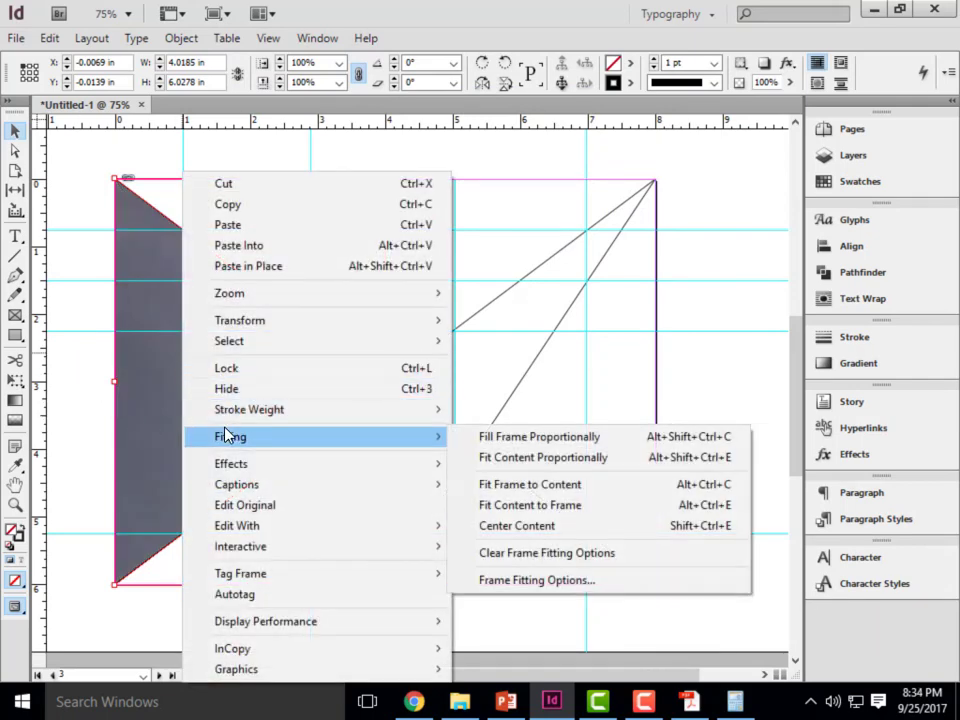
click(514, 437)
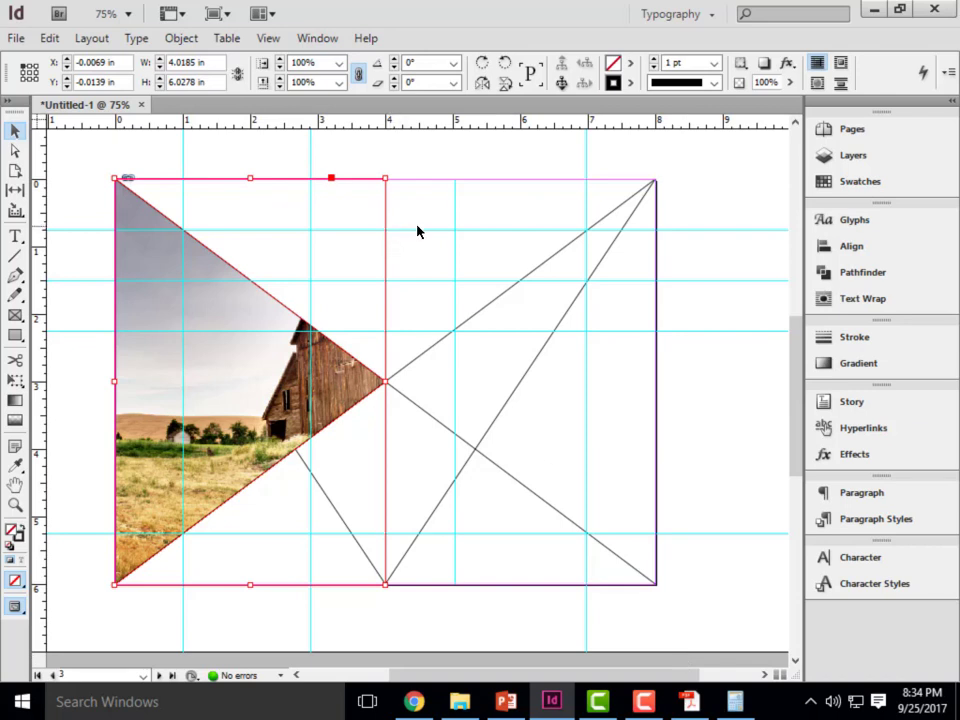
Delete the triangle together with its placed image
click(361, 472)
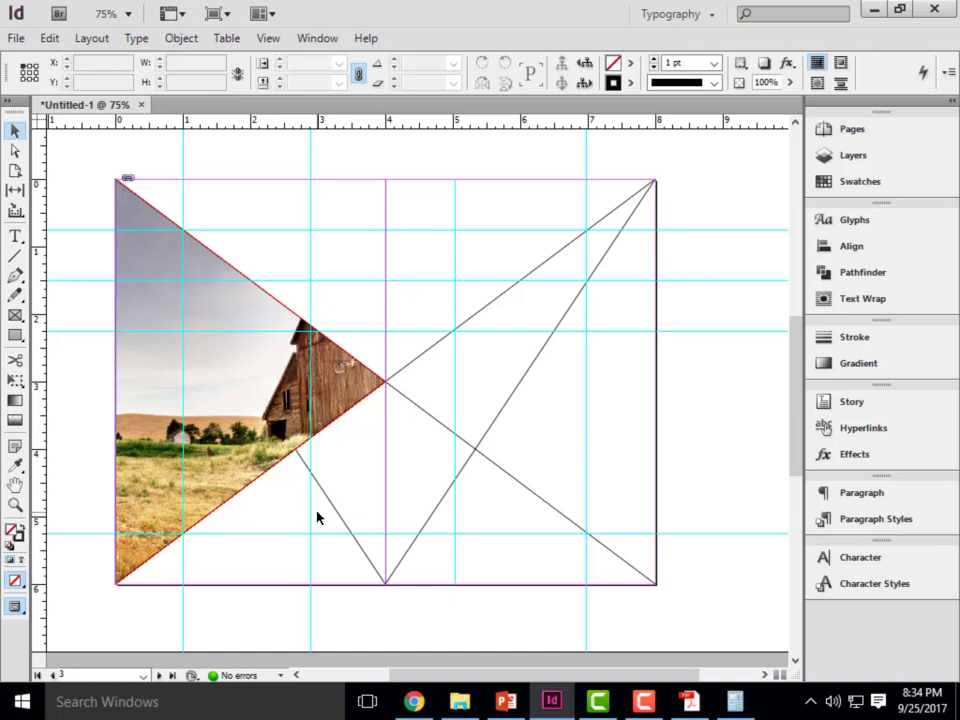
click(281, 438)
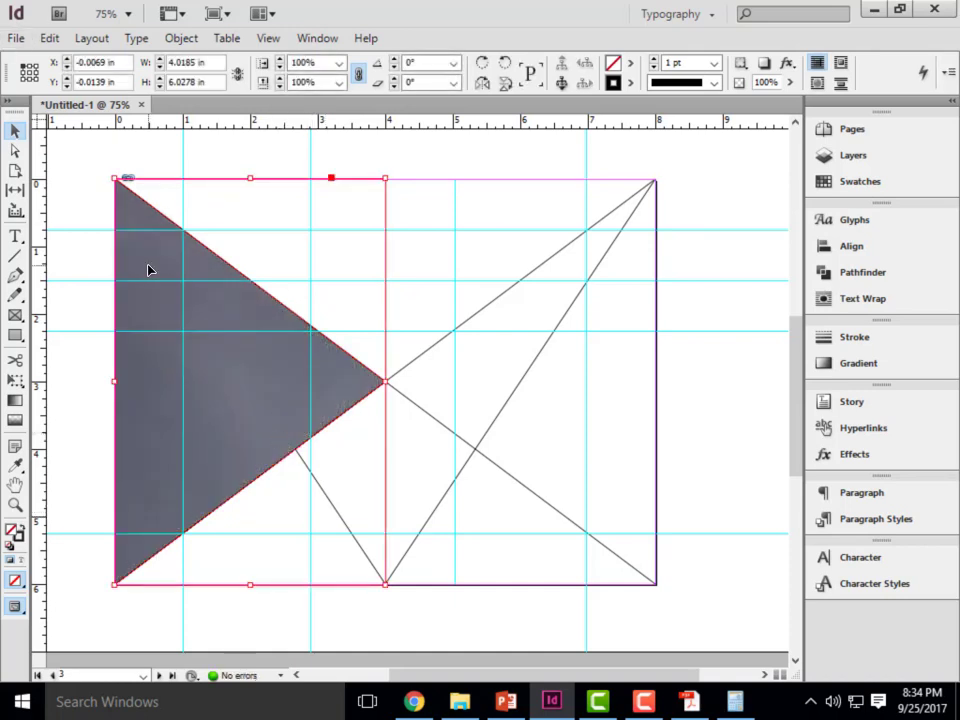
key(Delete)
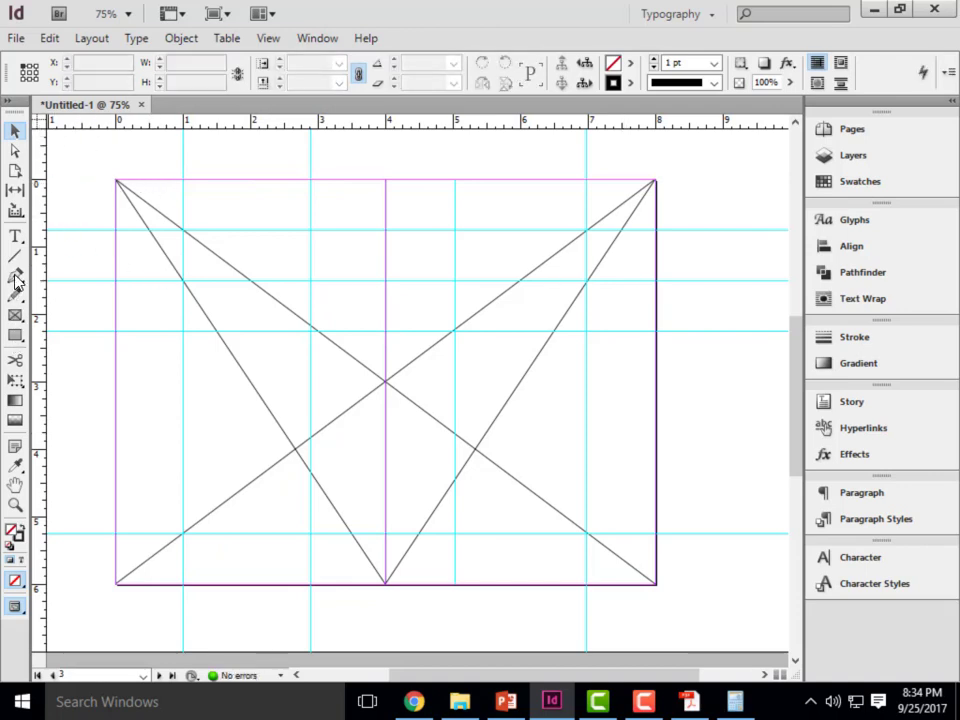
click(15, 275)
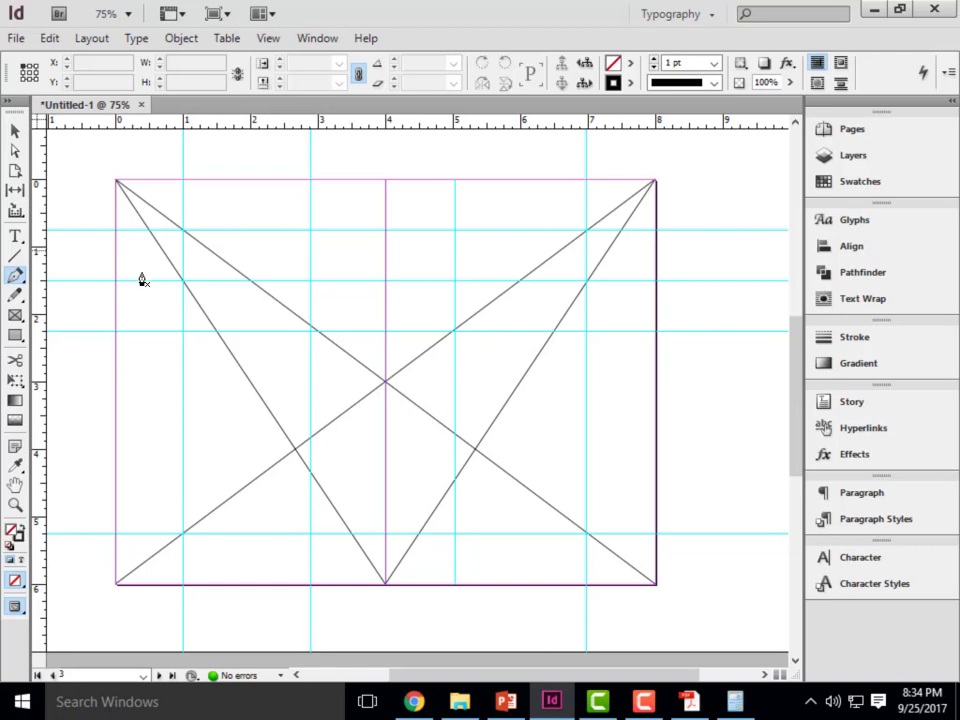
click(115, 584)
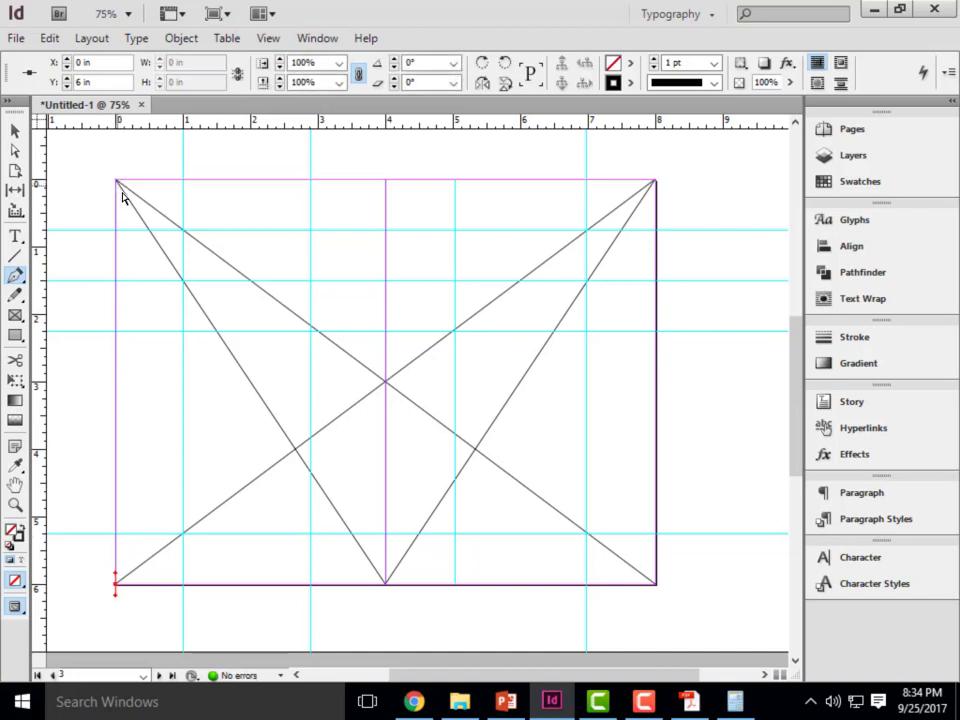
key(ctrl+z)
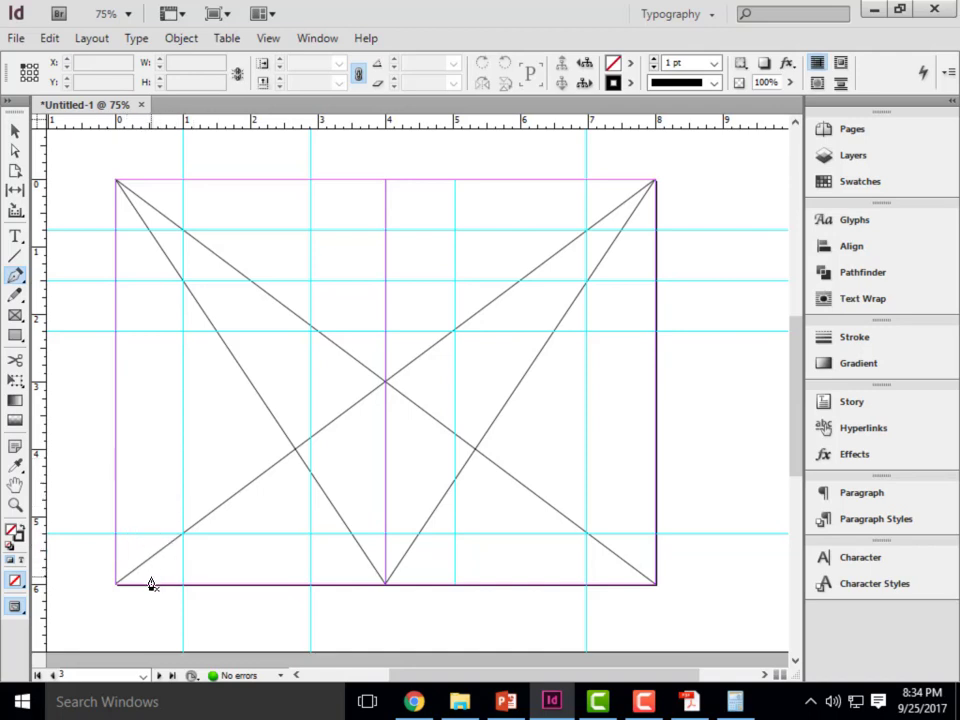
drag(150, 577, 152, 563)
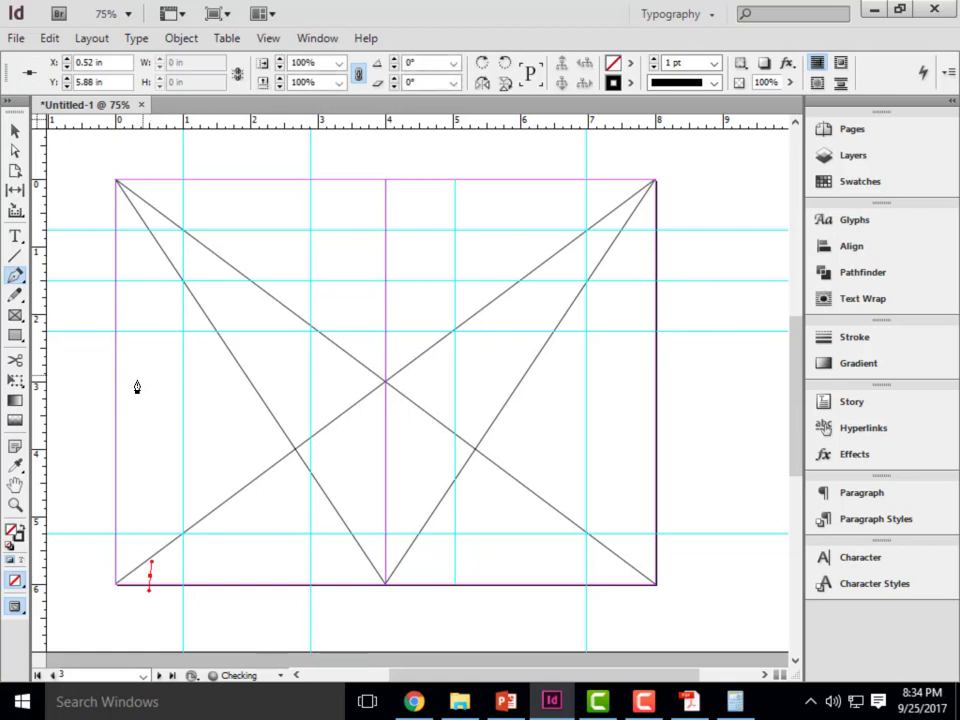
Draw a closed eight-point irregular polygon with the Pen tool along the spread's left side, about 2.43 by 5.66 in
click(166, 569)
drag(124, 481, 145, 438)
click(162, 310)
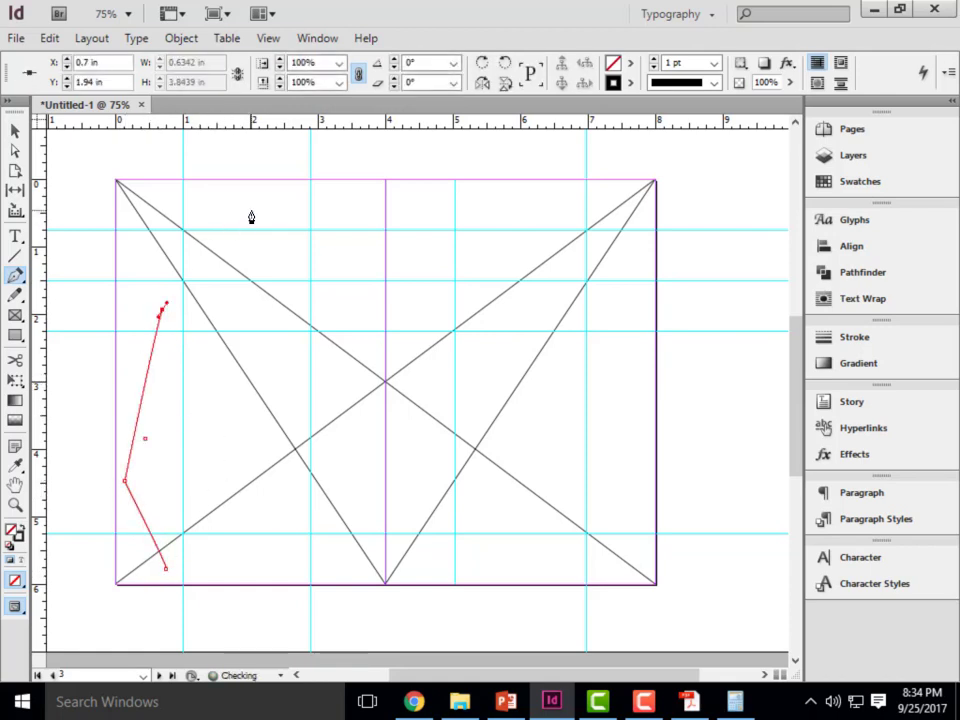
click(242, 188)
click(287, 284)
click(281, 381)
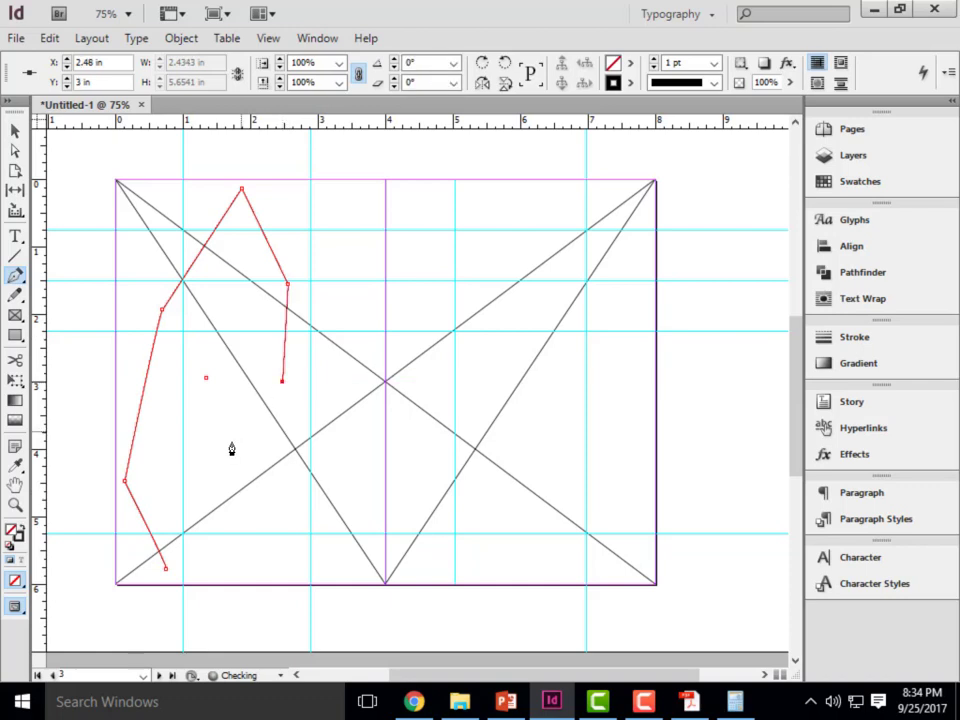
click(214, 457)
click(221, 551)
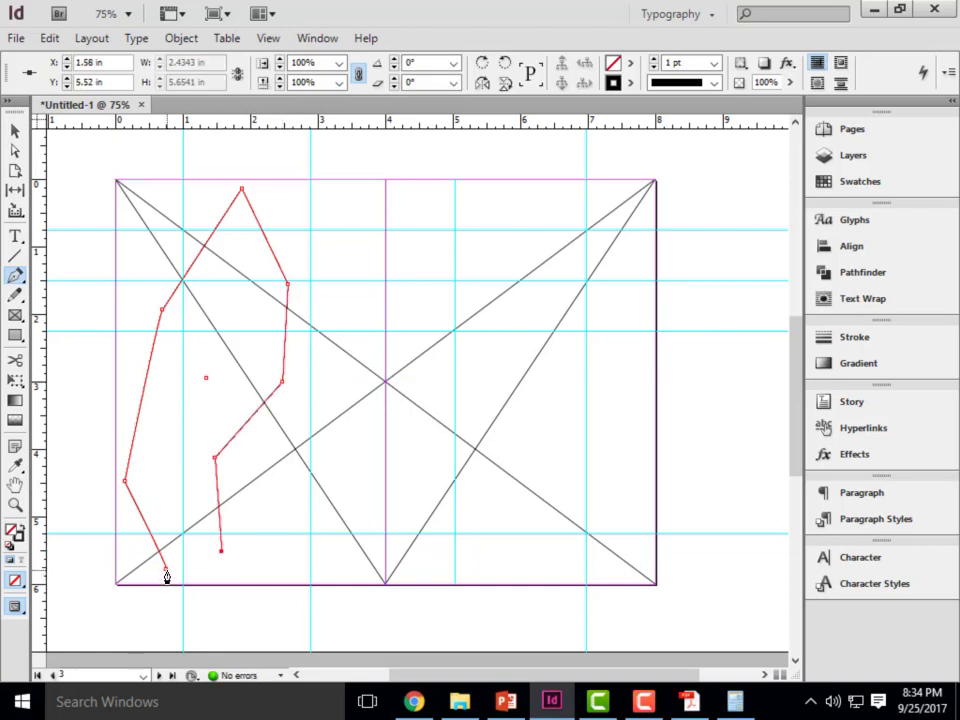
click(166, 569)
click(15, 131)
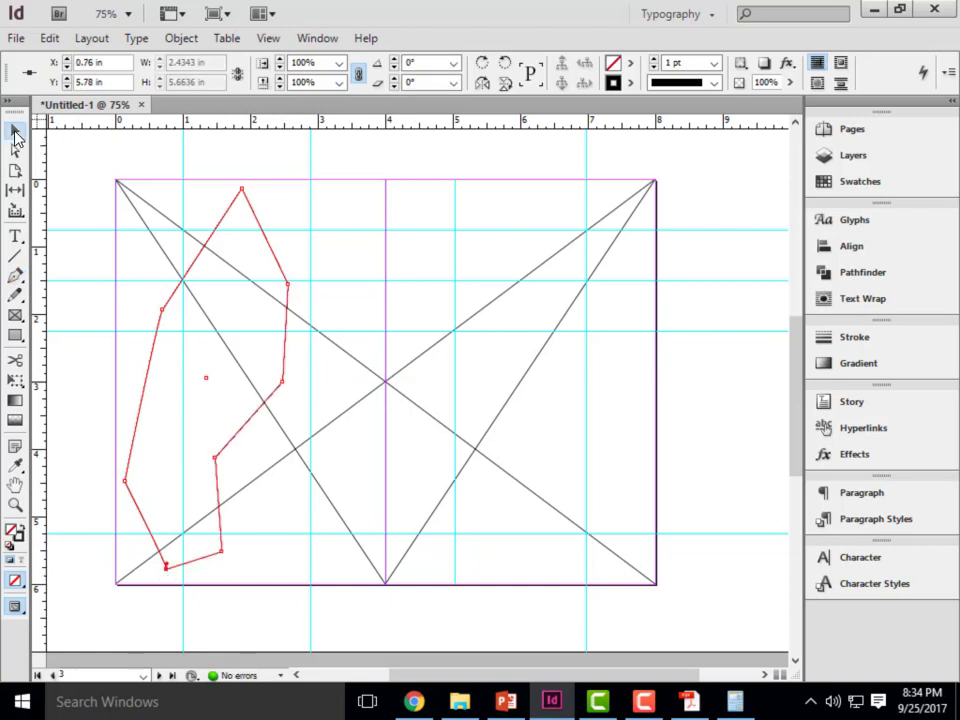
click(422, 491)
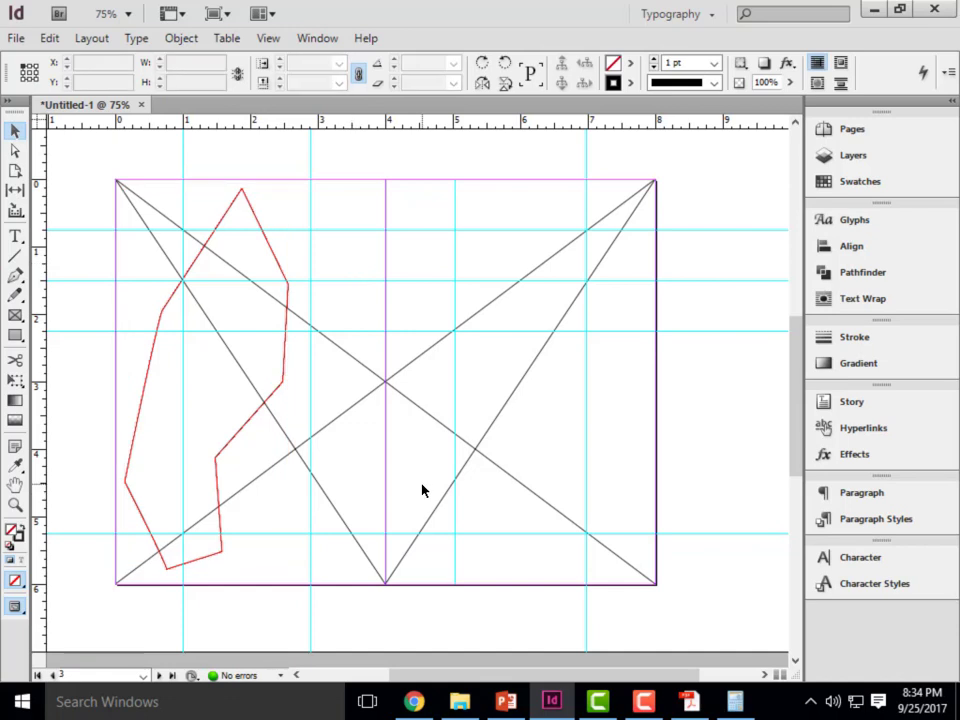
Draw a second closed Pen polygon, about 1.88 by 5.76 in, following the first shape's right edge across a narrow gap
click(15, 275)
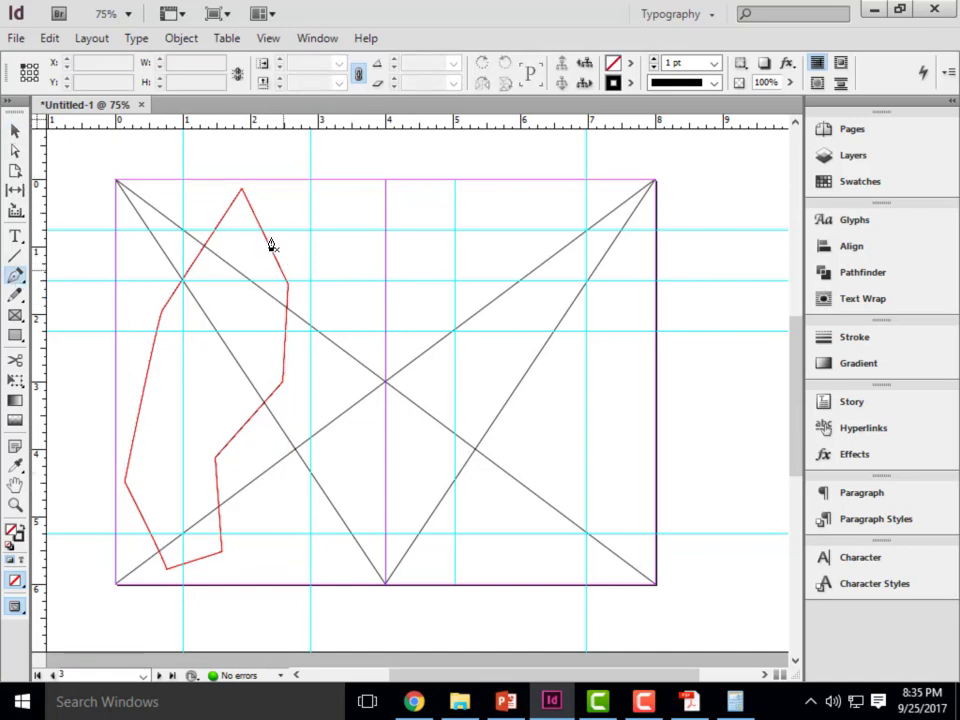
click(249, 187)
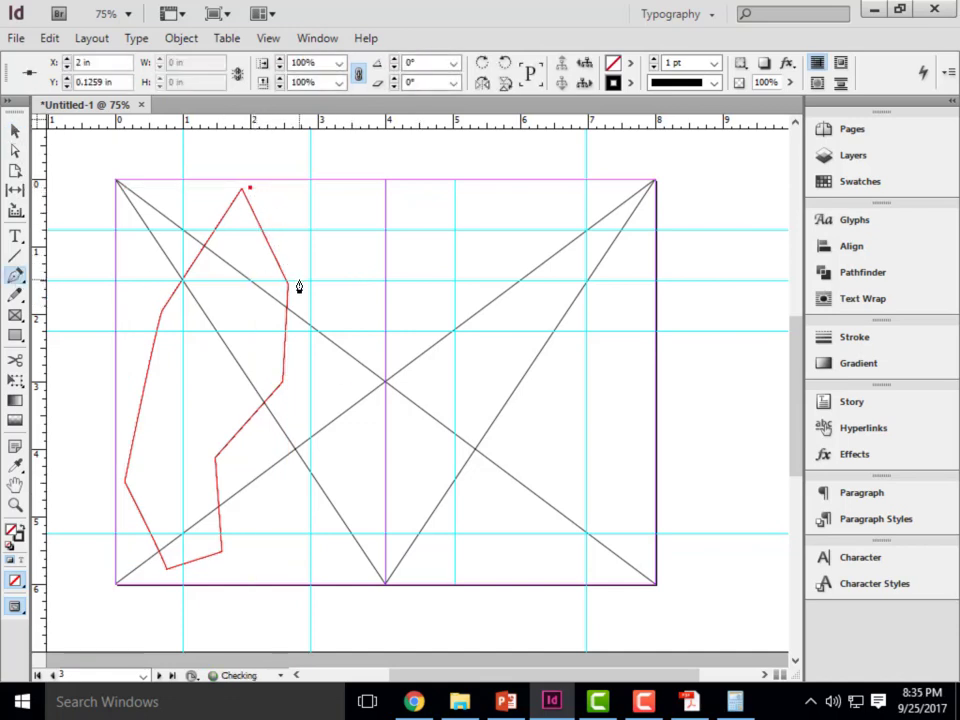
click(297, 280)
click(297, 378)
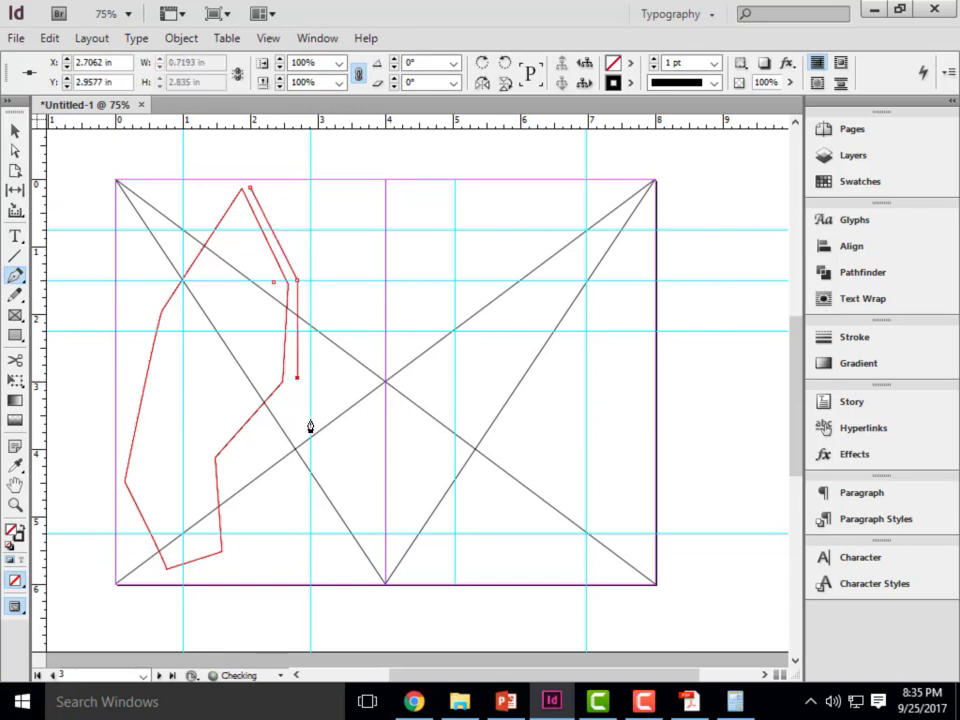
click(230, 460)
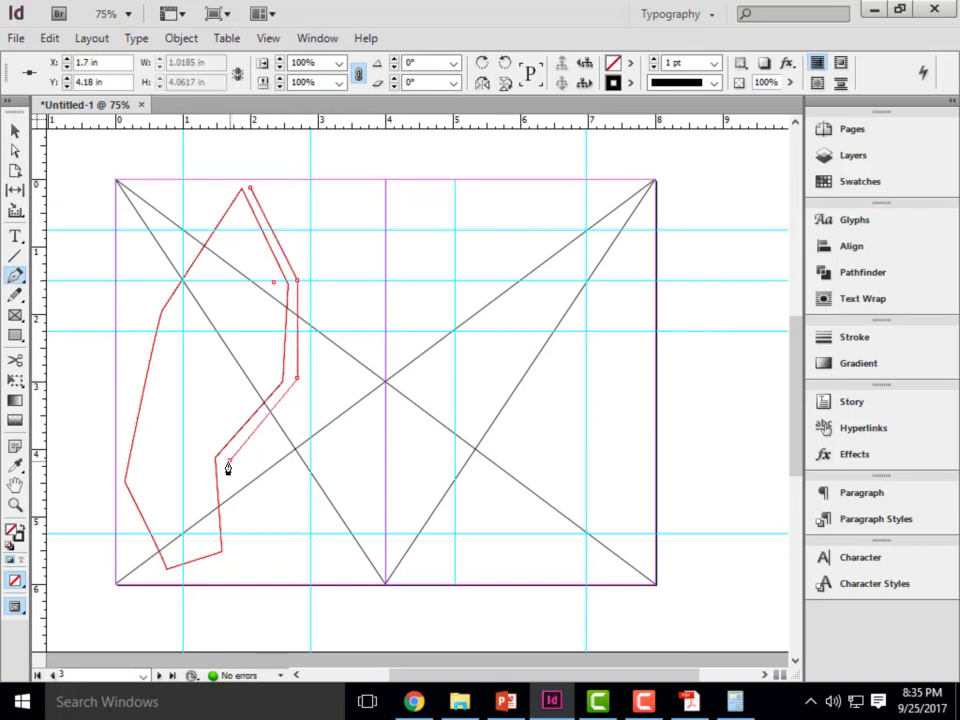
click(230, 548)
click(304, 573)
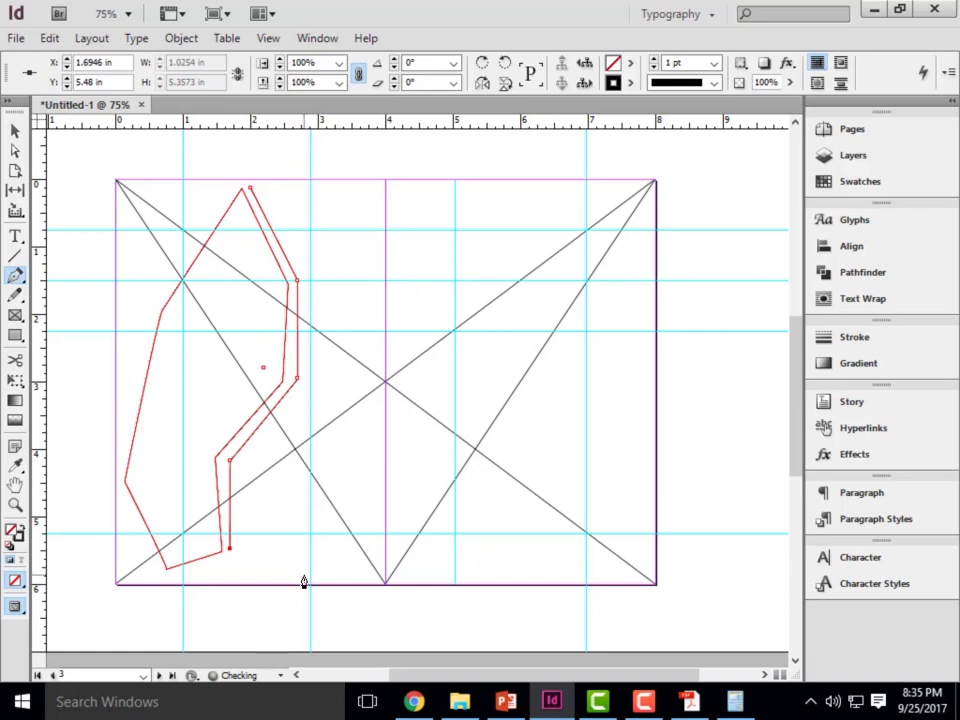
click(355, 487)
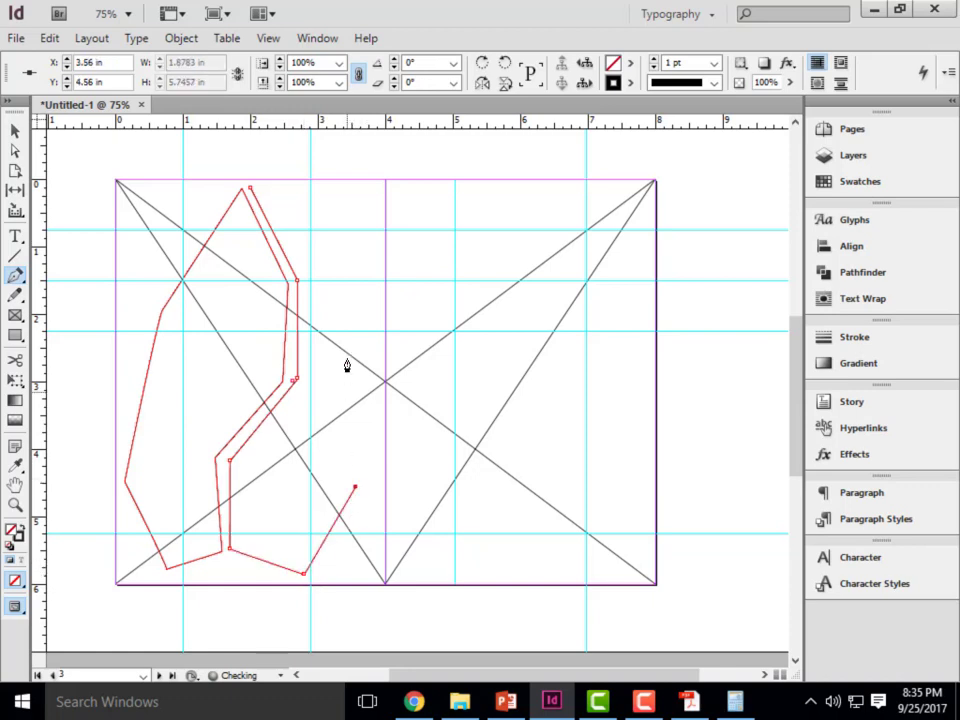
click(355, 236)
click(250, 190)
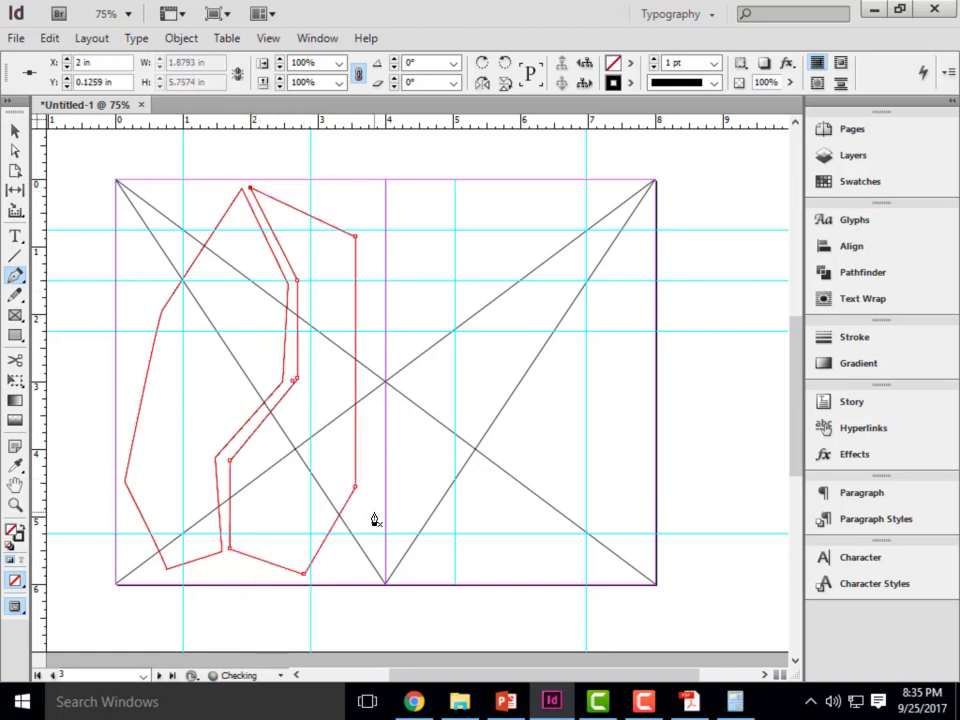
click(14, 132)
click(386, 154)
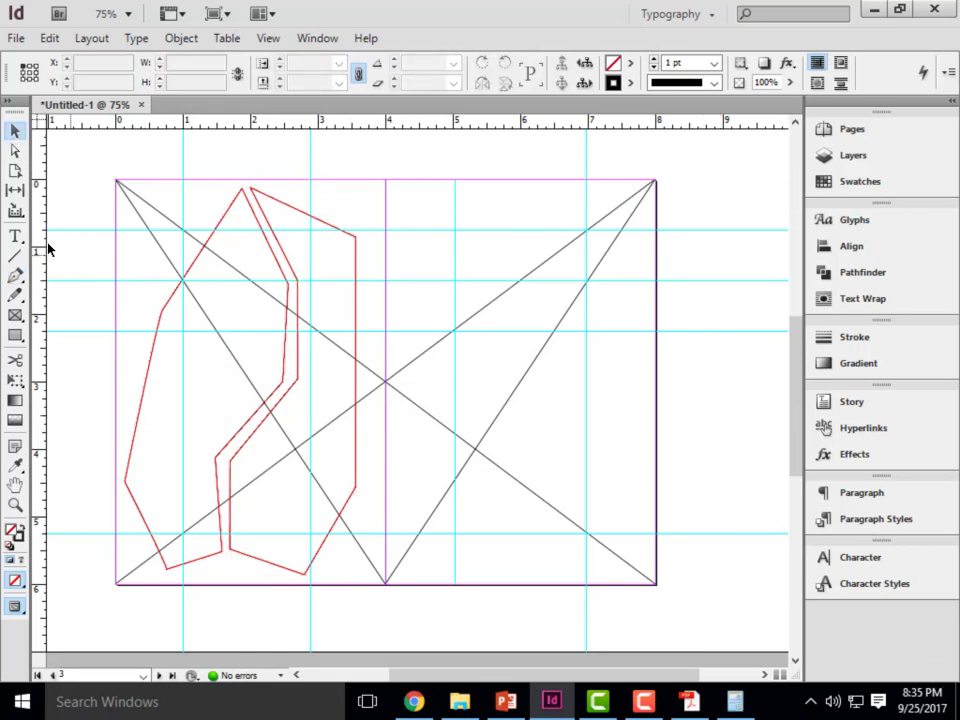
Draw a third closed Pen polygon, about 2.6 by 5.2 in, beside the second shape's vertical edge with a notch in its right side
click(16, 279)
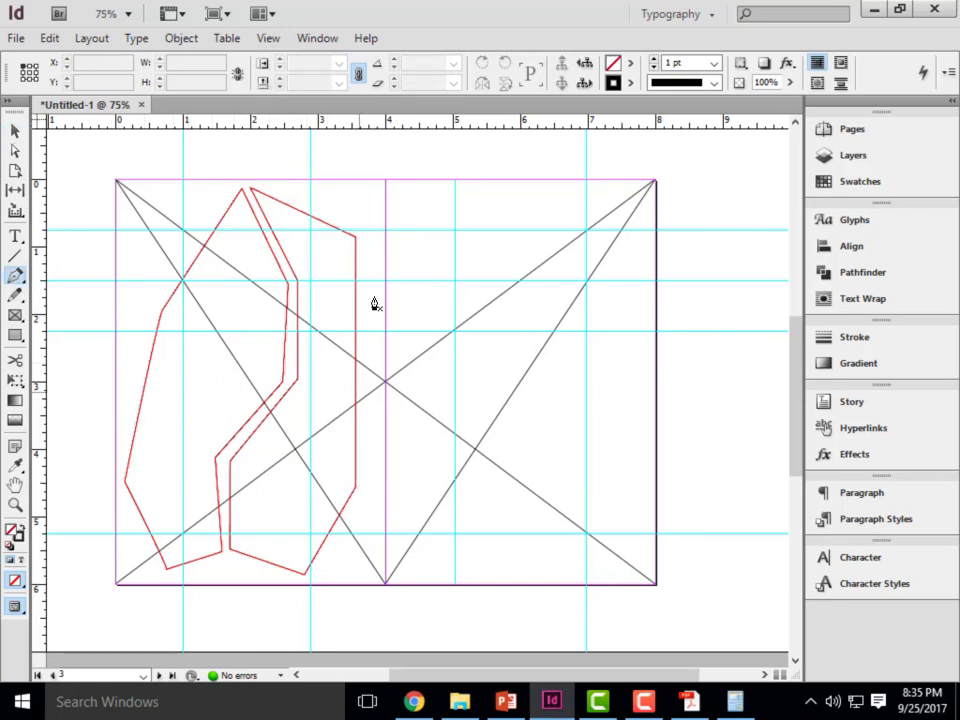
click(364, 238)
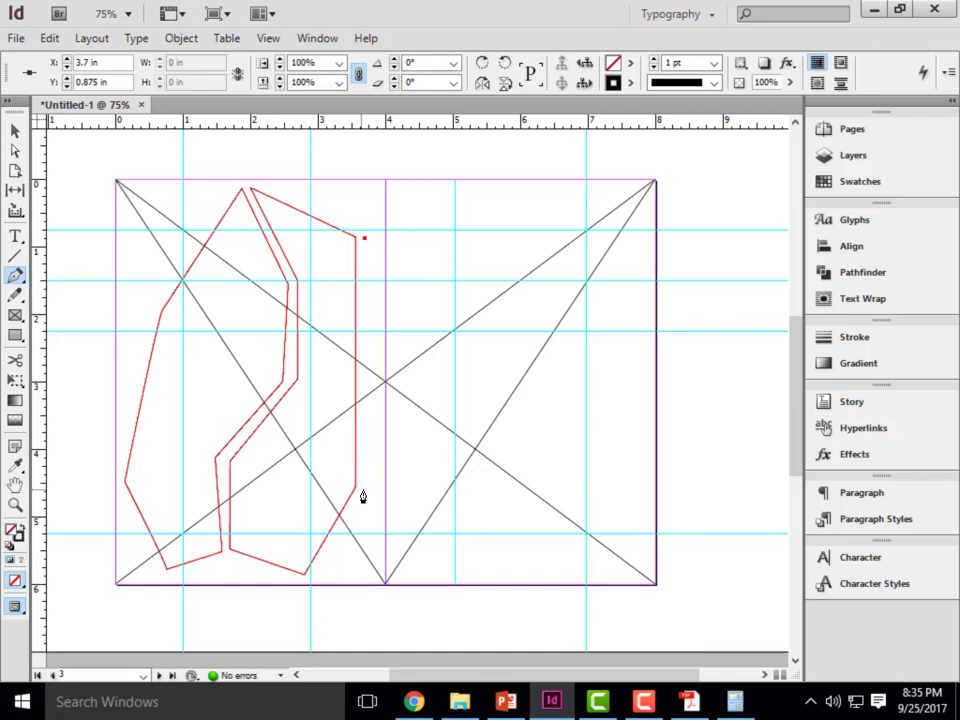
click(364, 489)
drag(449, 570, 461, 569)
click(499, 570)
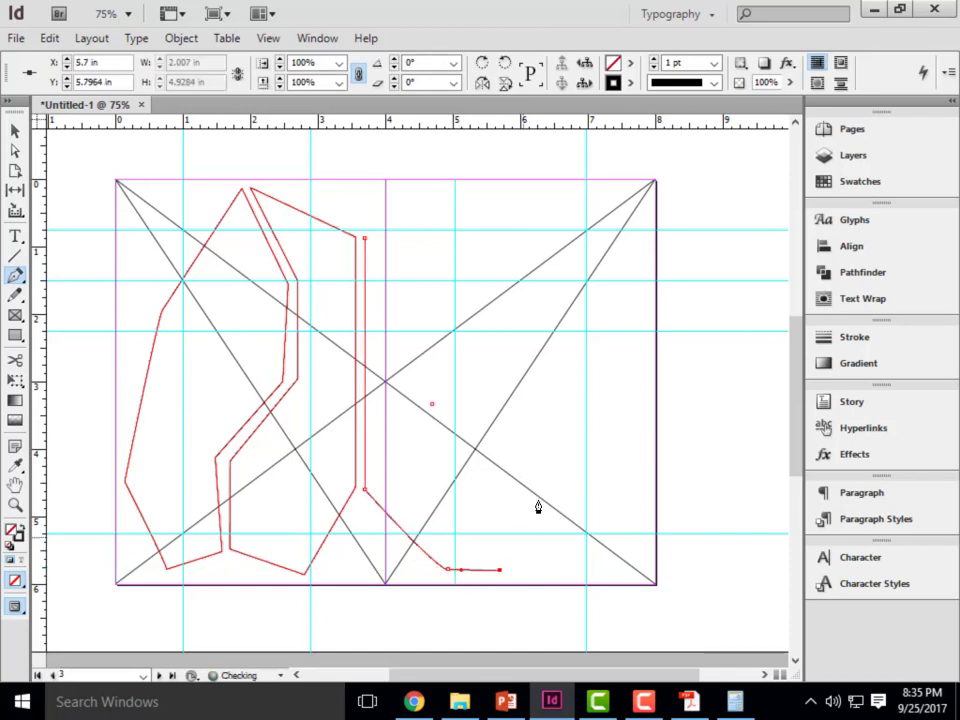
click(539, 496)
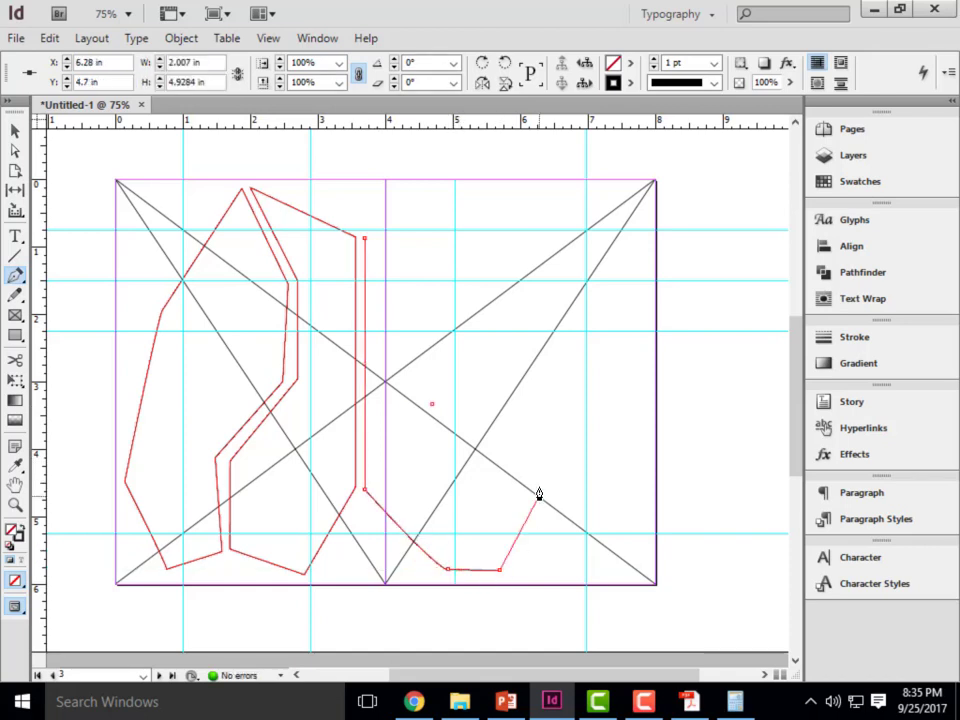
drag(451, 457, 455, 443)
click(451, 448)
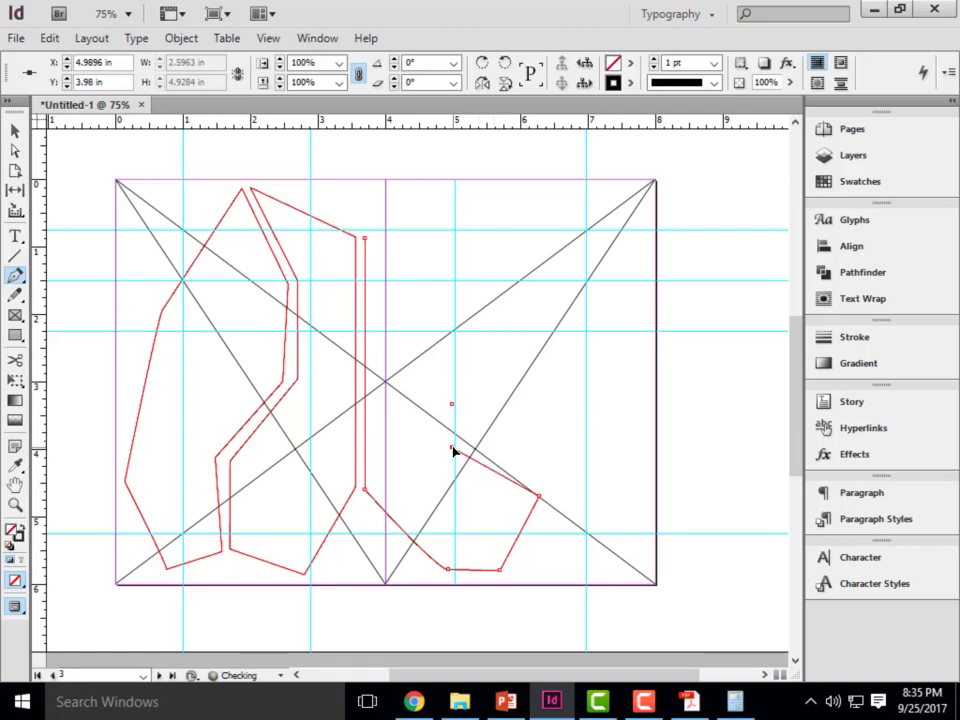
click(487, 378)
click(503, 219)
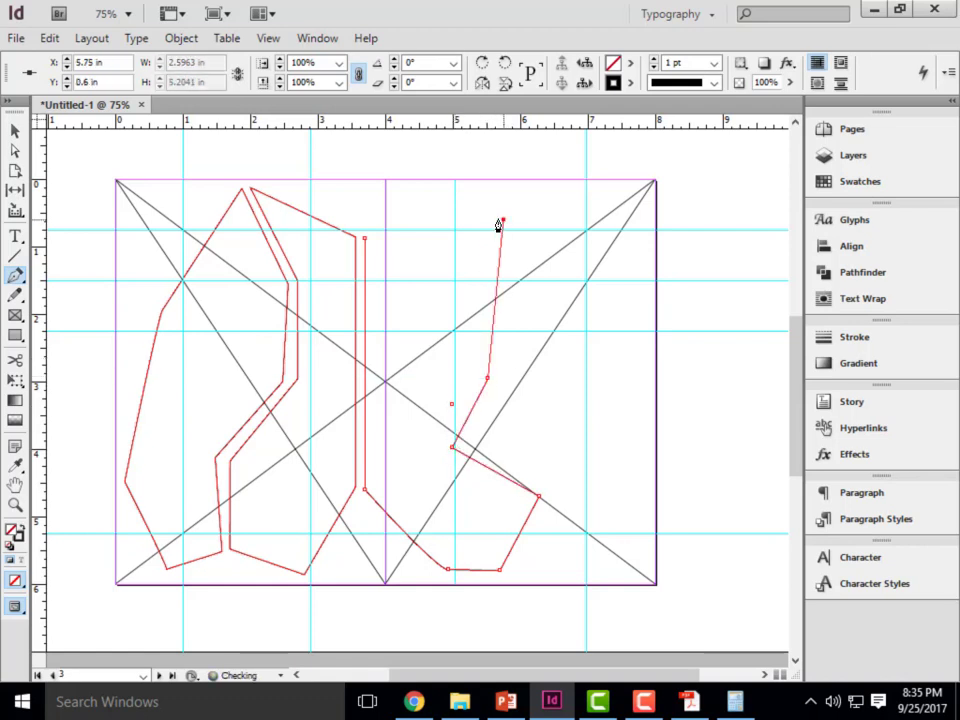
click(364, 239)
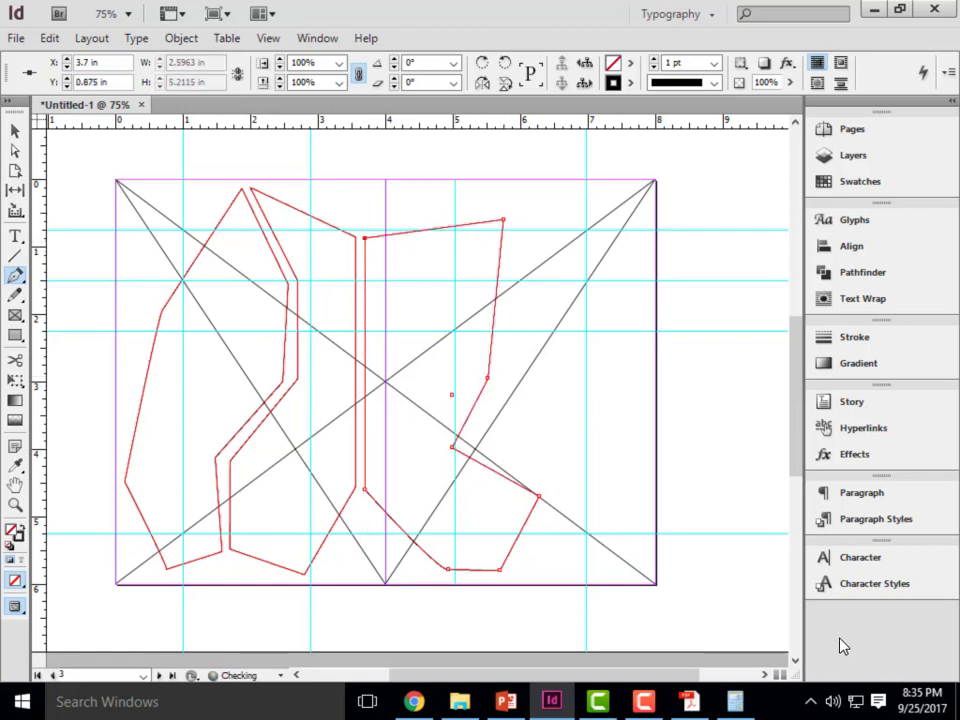
click(15, 130)
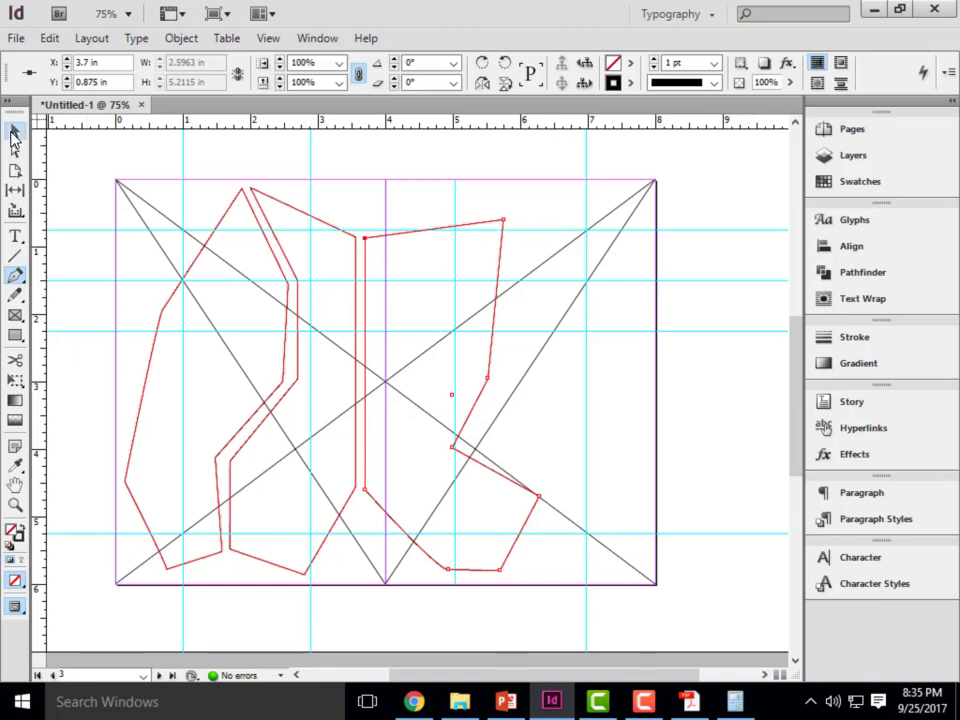
click(300, 146)
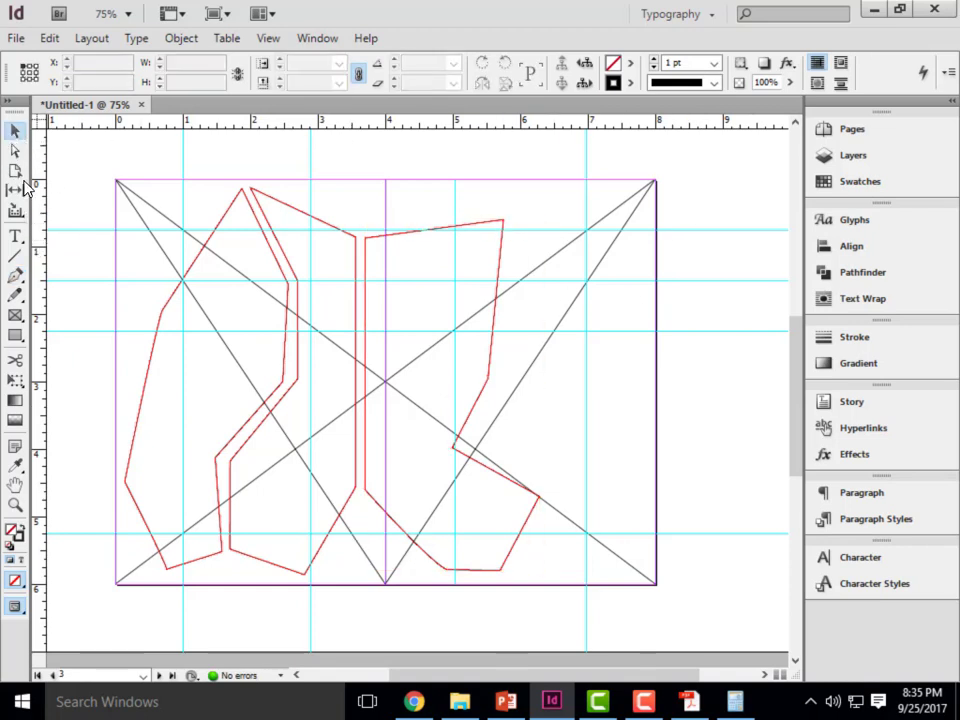
Draw a fourth closed Pen polygon, about 2.57 by 5.5 in, along the third shape's notched edge towards the spread's right side
click(17, 277)
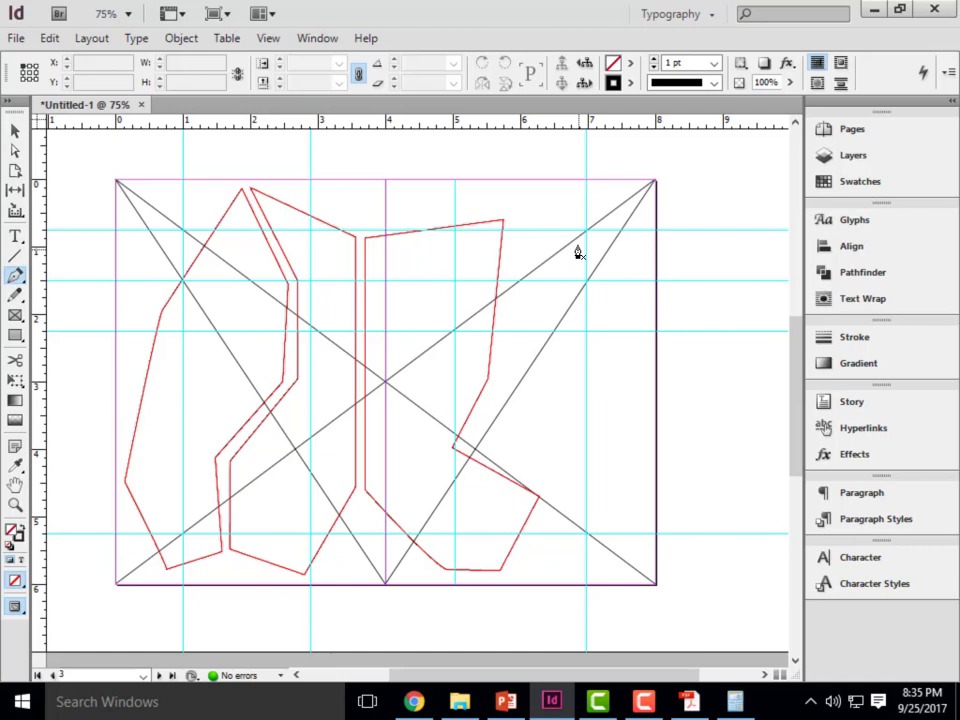
click(515, 218)
click(500, 378)
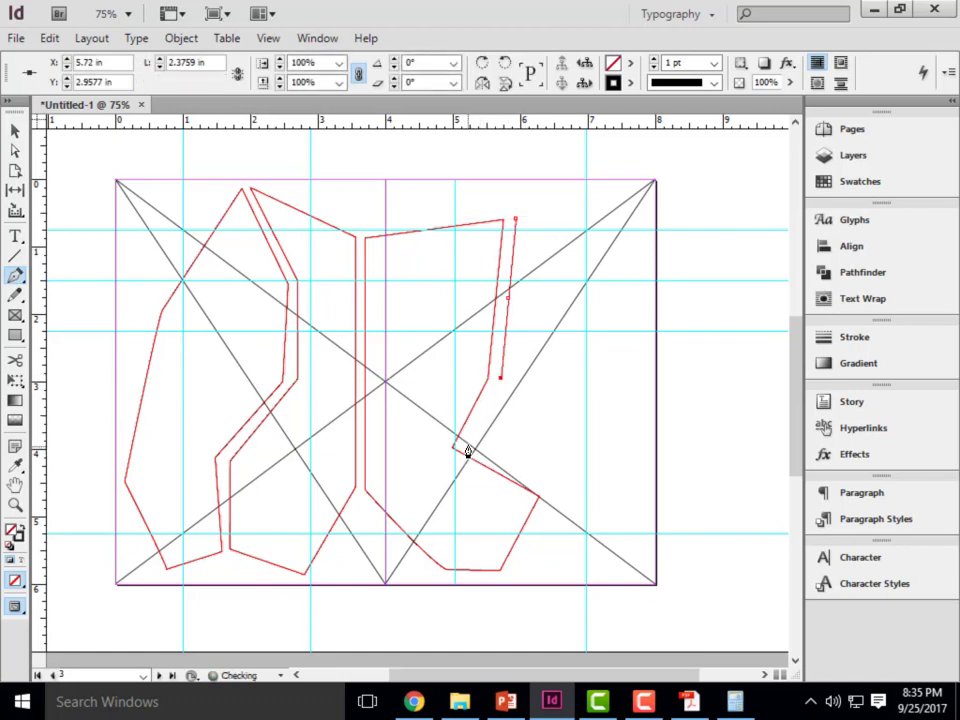
click(466, 443)
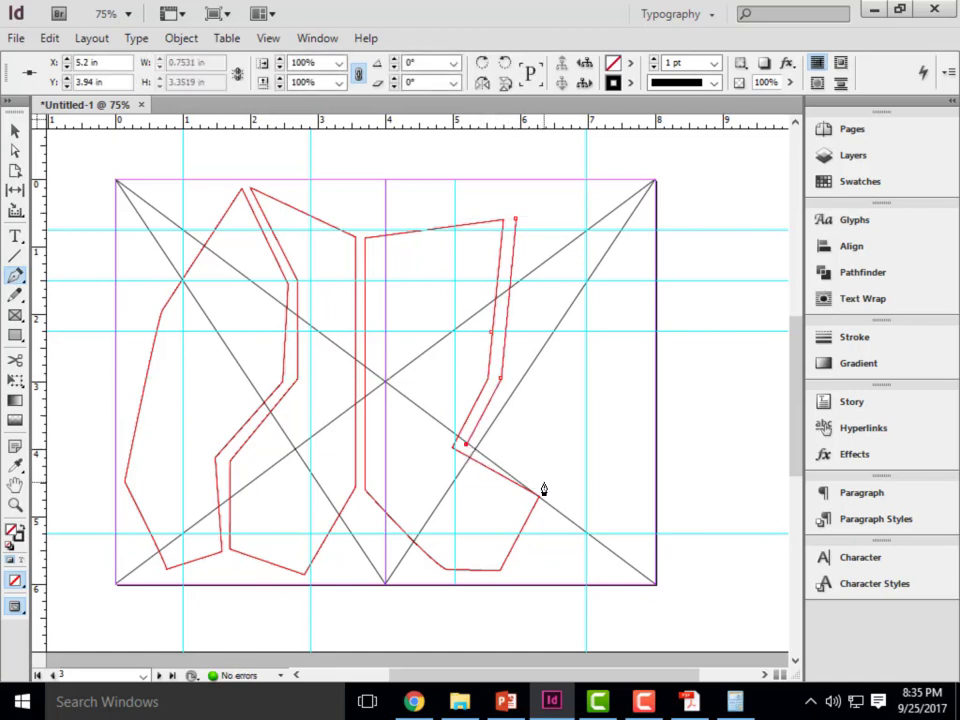
click(542, 482)
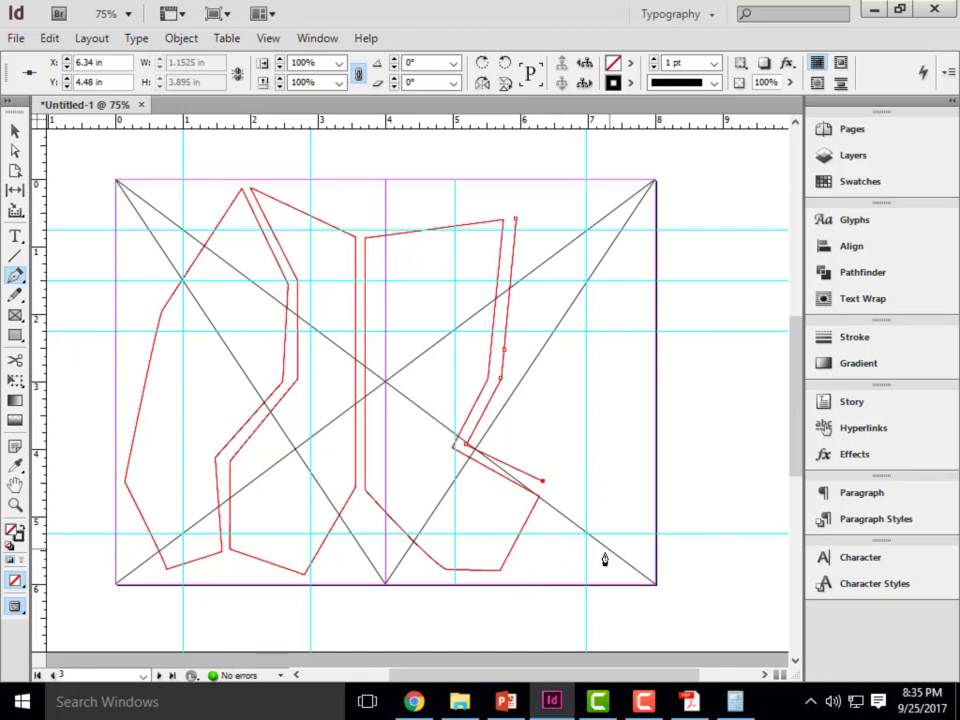
click(540, 570)
click(638, 575)
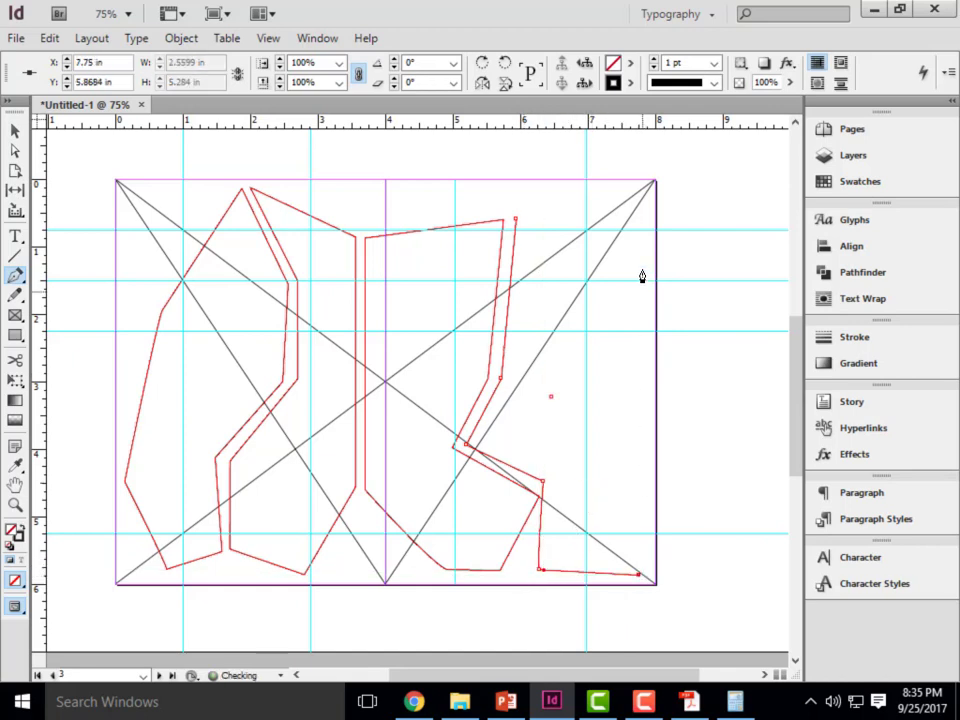
click(598, 345)
click(602, 207)
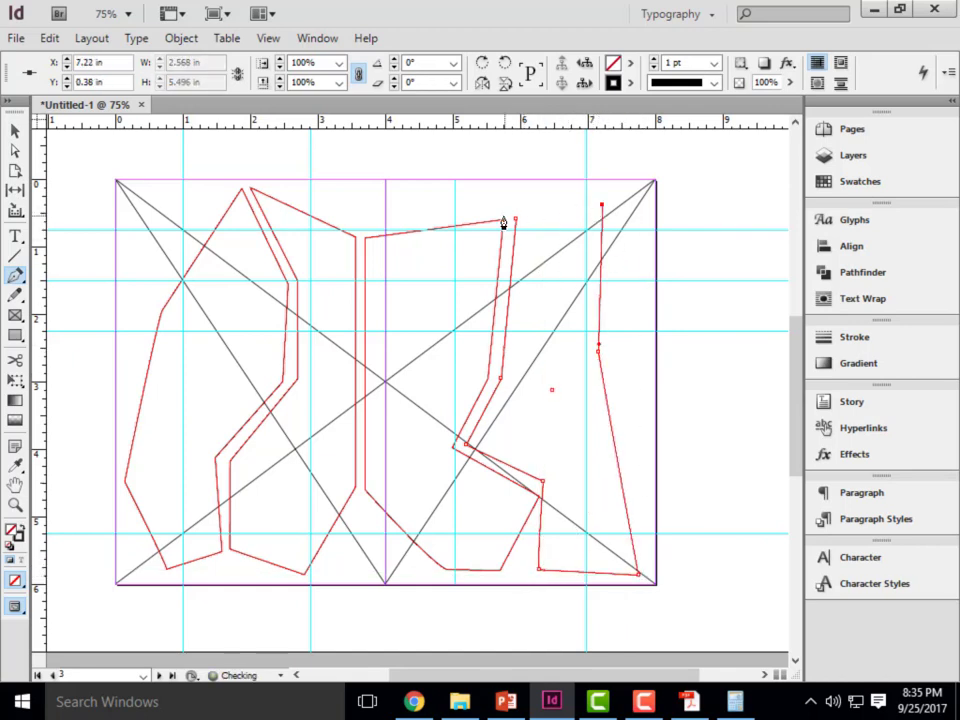
click(515, 218)
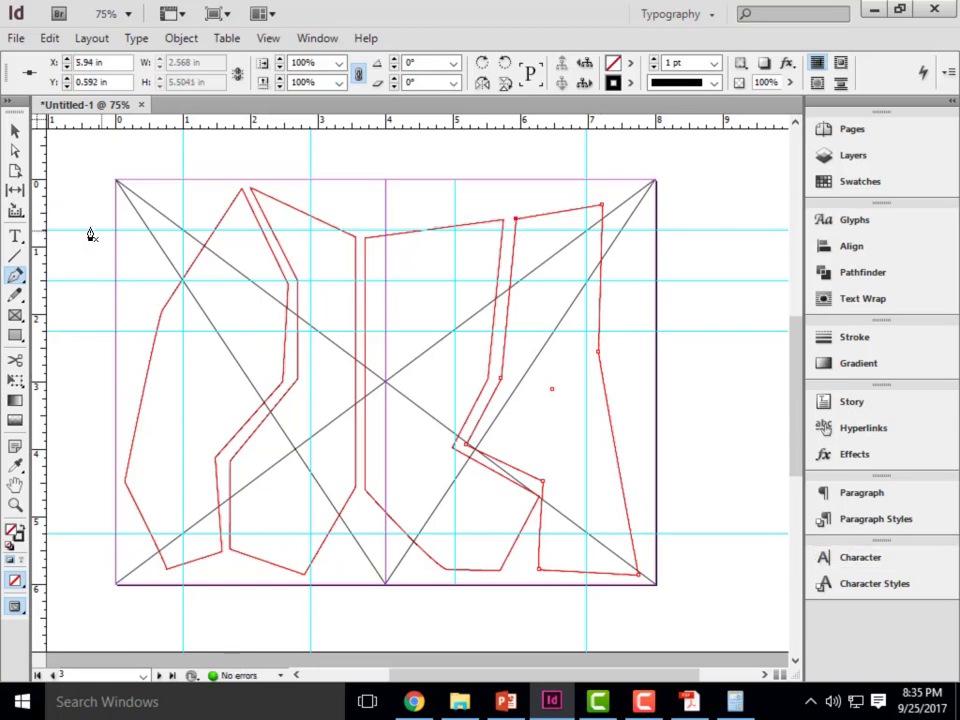
click(15, 130)
click(213, 206)
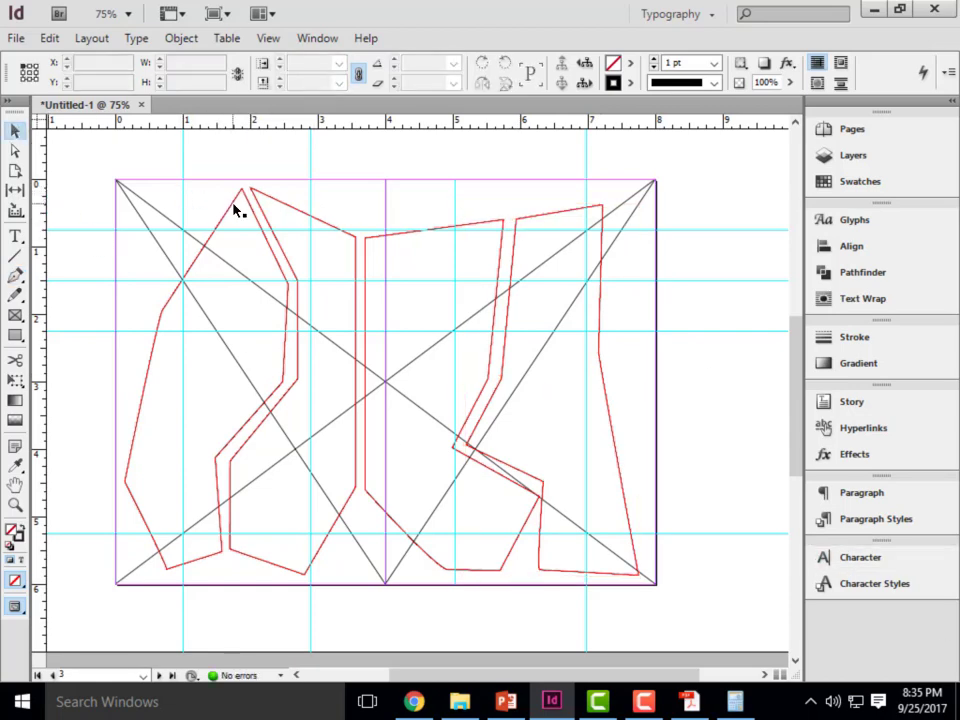
click(250, 190)
click(16, 38)
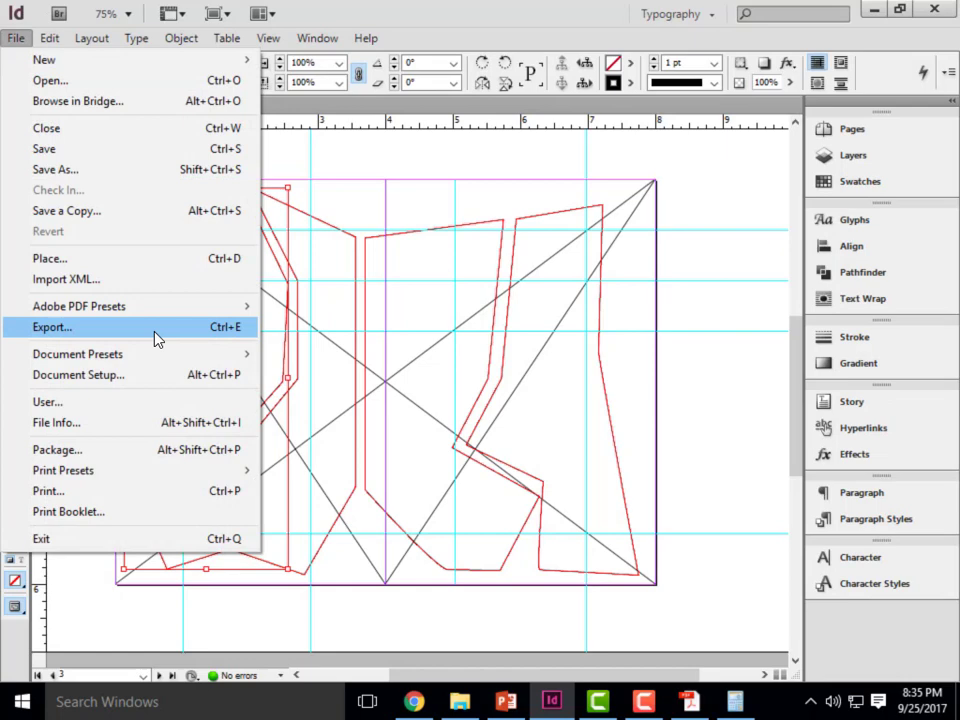
click(92, 260)
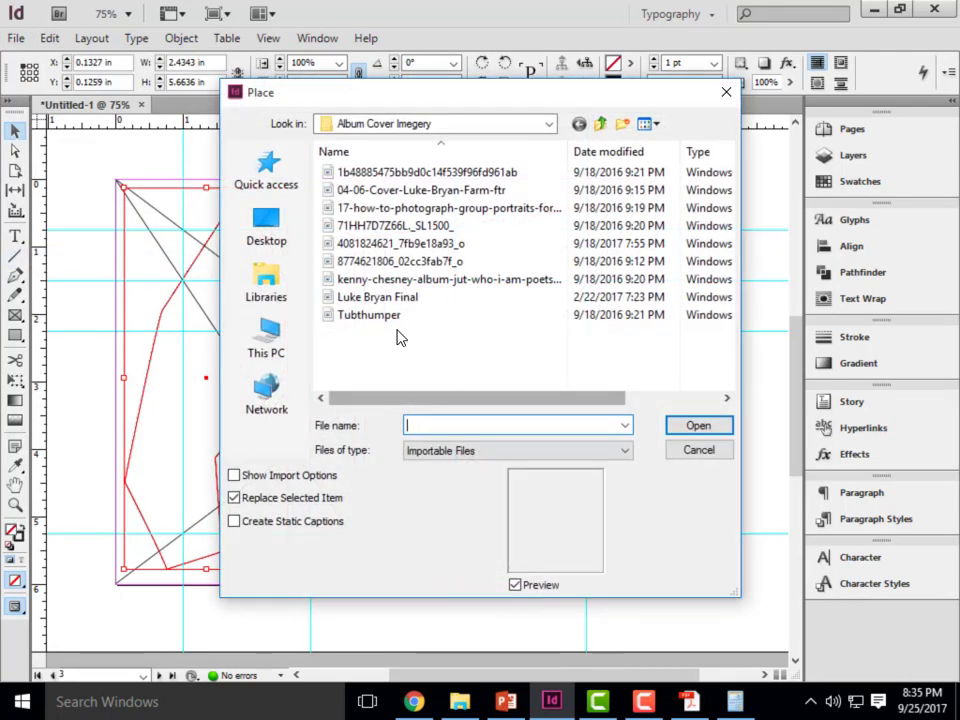
click(386, 262)
click(698, 425)
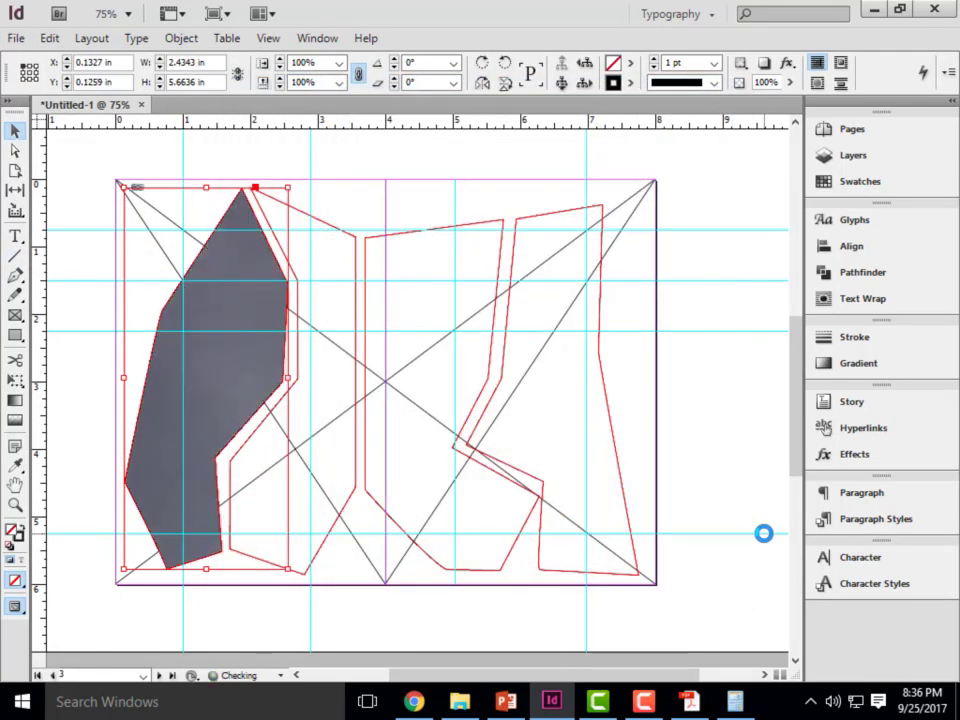
right_click(205, 330)
mouse_move(281, 439)
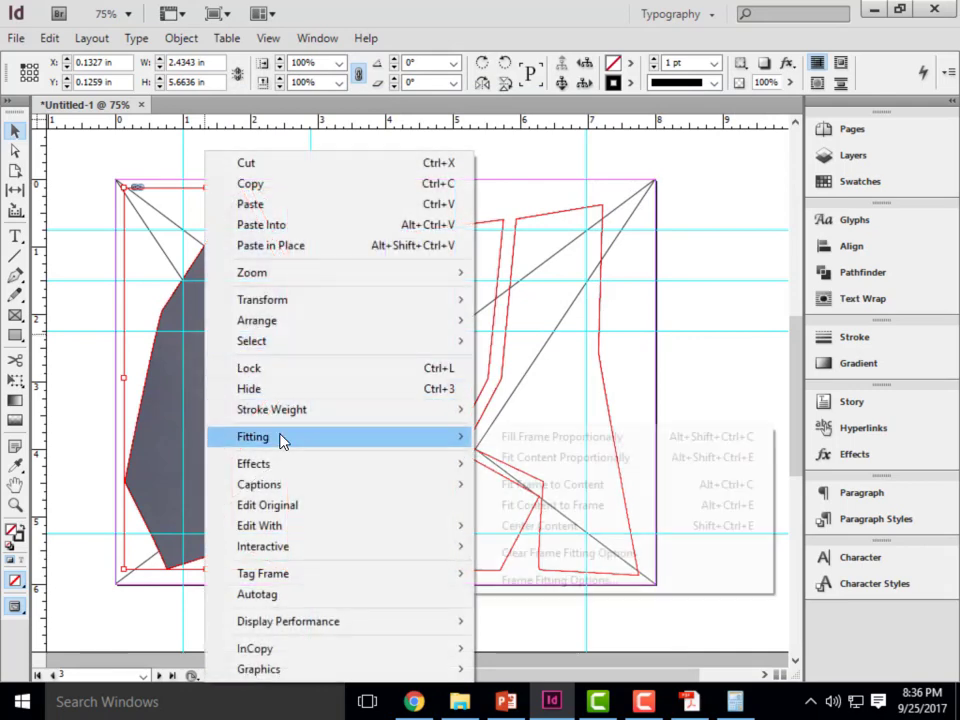
click(634, 441)
click(723, 433)
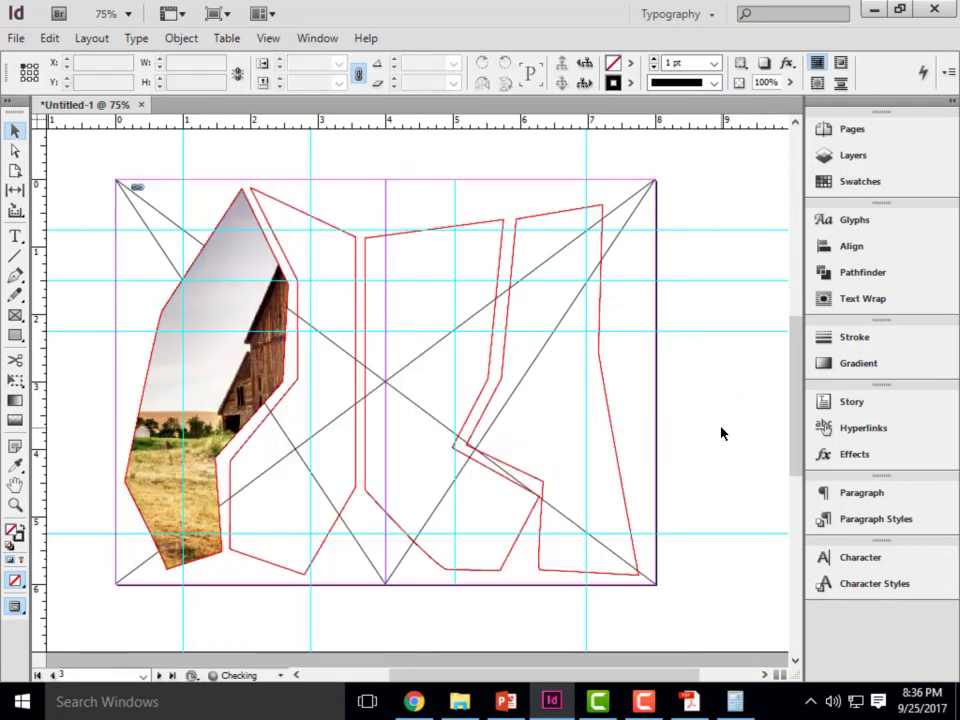
Undo the fitting and placement in the leftmost polygon and discard the image loaded for placing
key(ctrl+z)
key(ctrl+z)
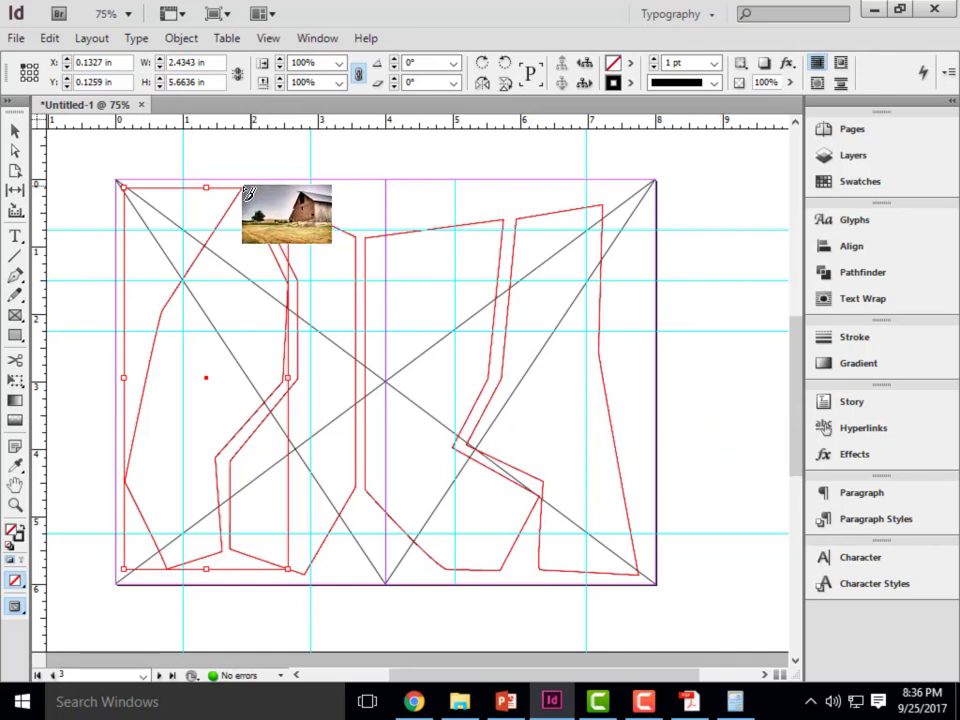
key(Escape)
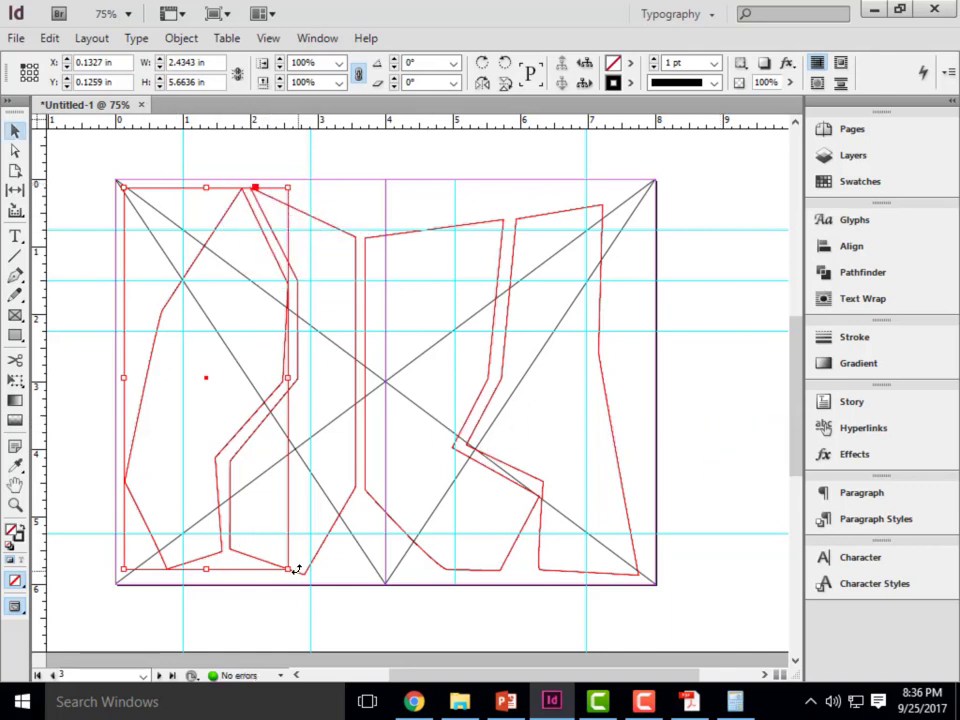
Combine all four polygons into a single compound path
shift+click(316, 557)
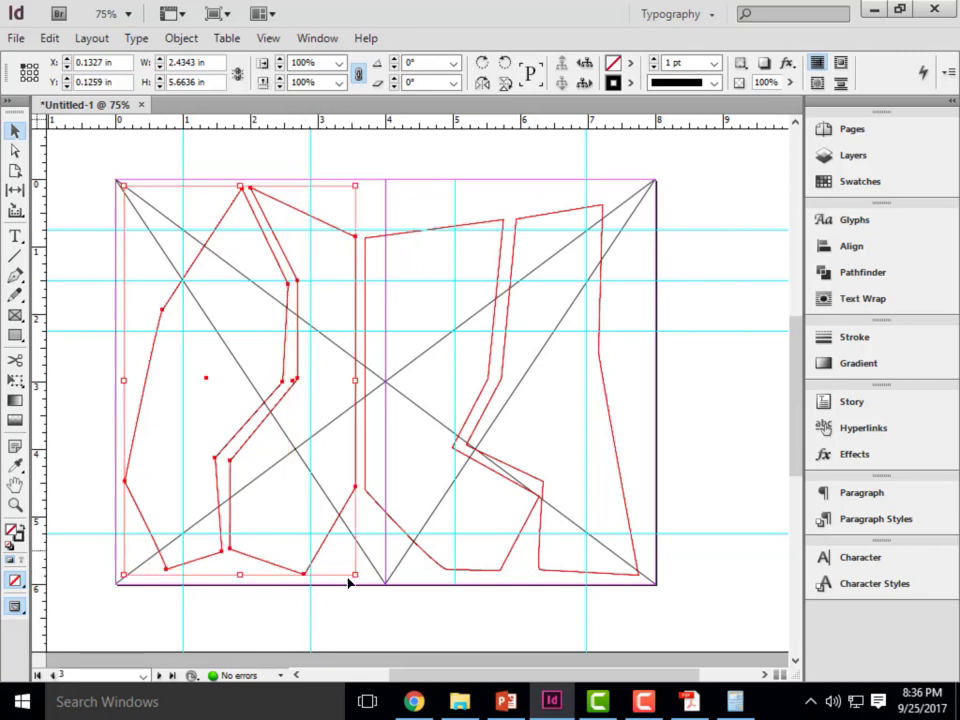
shift+click(421, 557)
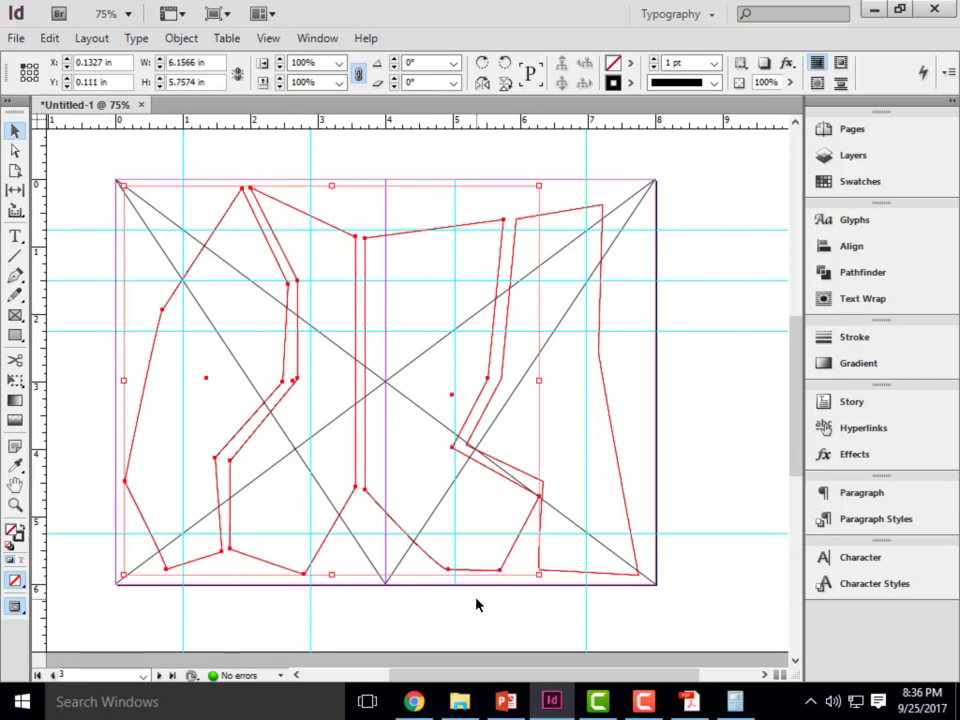
shift+click(611, 436)
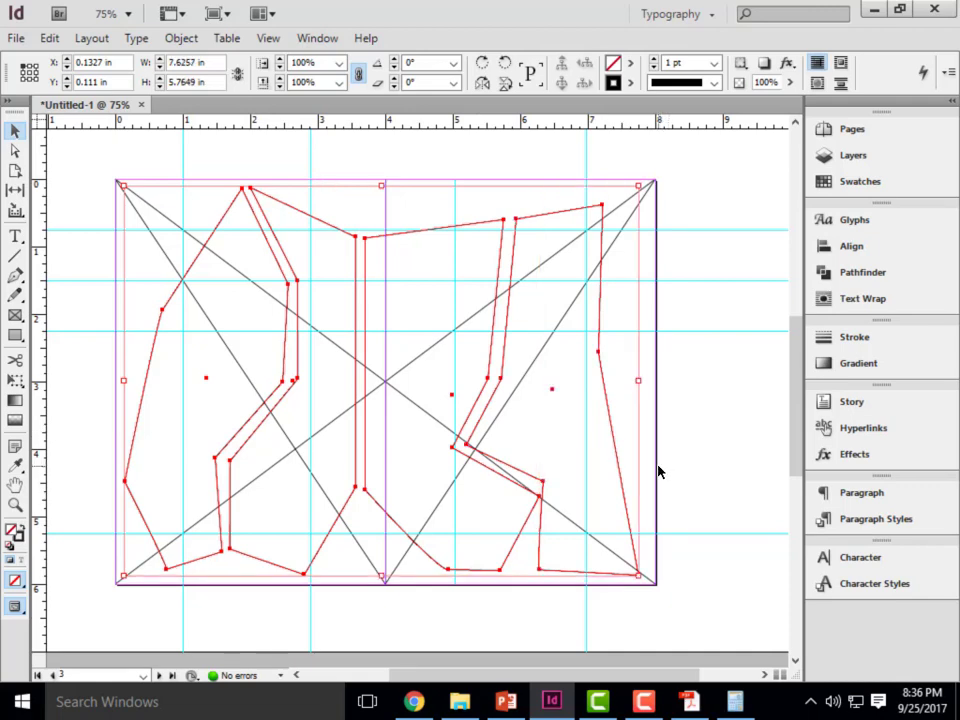
click(179, 42)
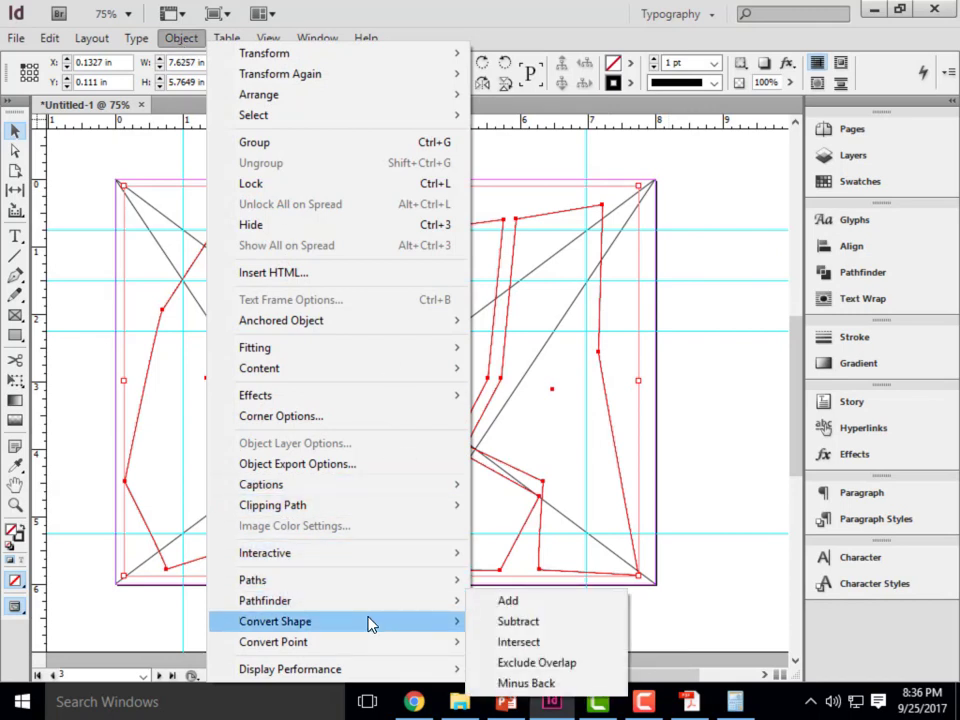
mouse_move(368, 590)
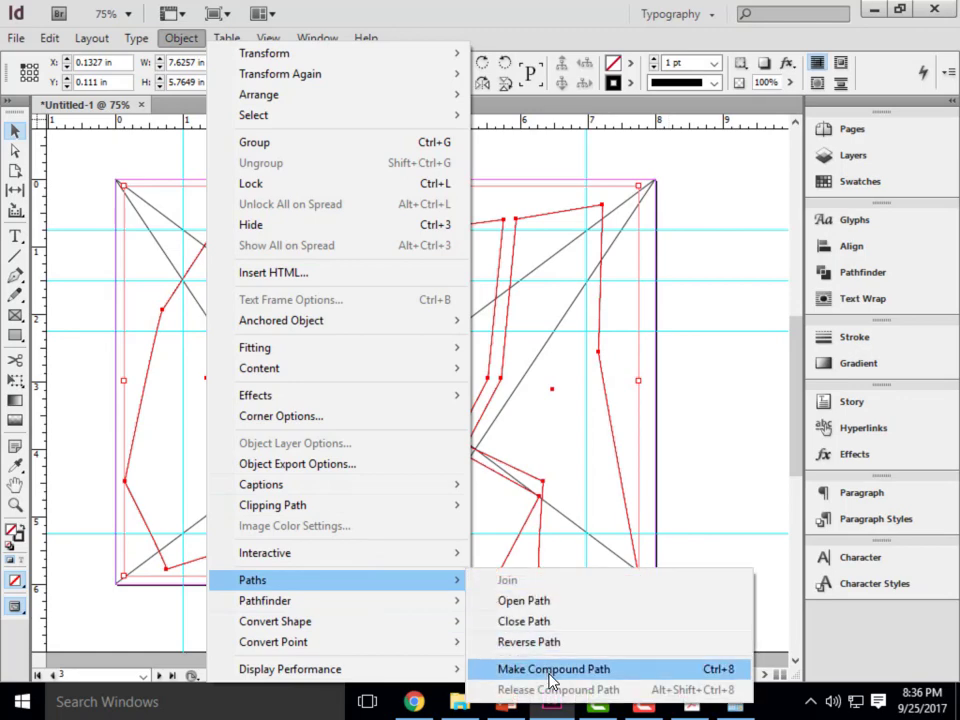
click(551, 670)
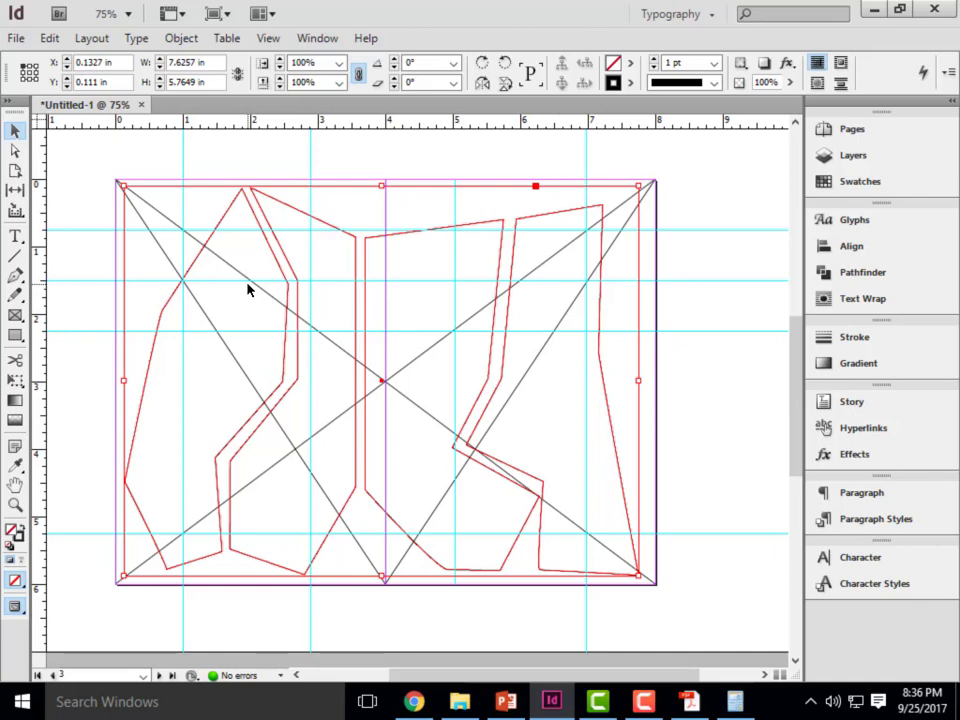
click(16, 38)
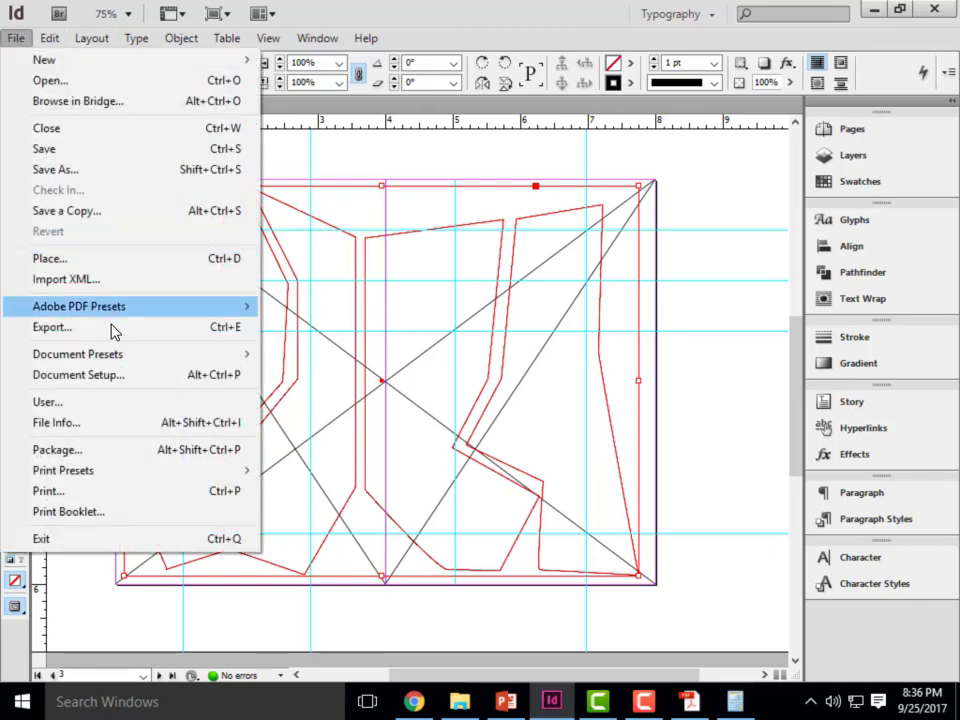
click(86, 258)
click(381, 279)
click(388, 261)
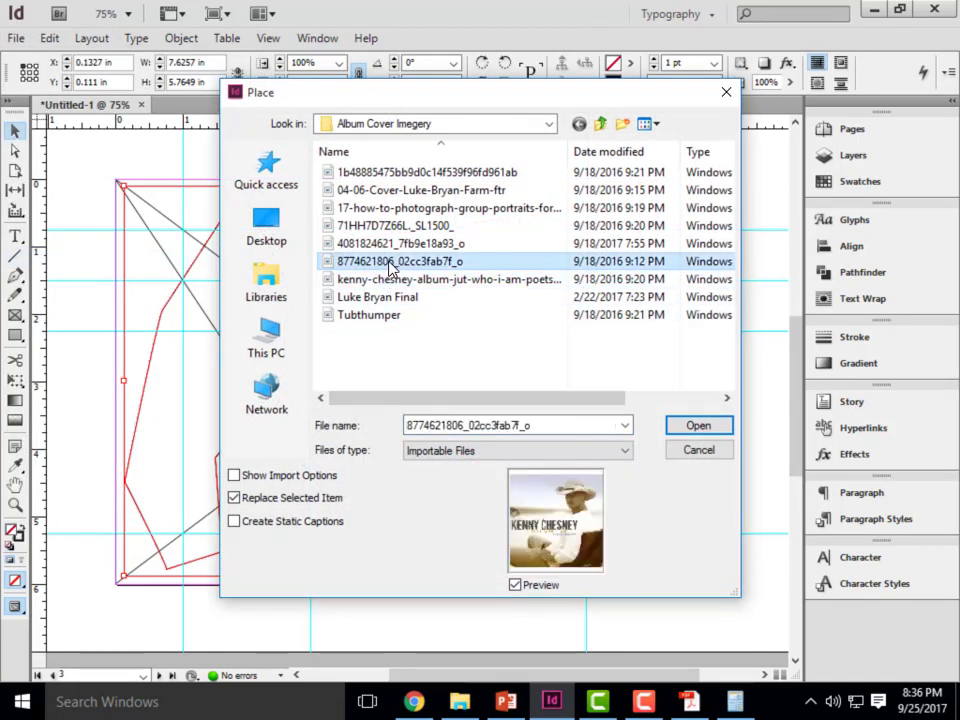
click(698, 425)
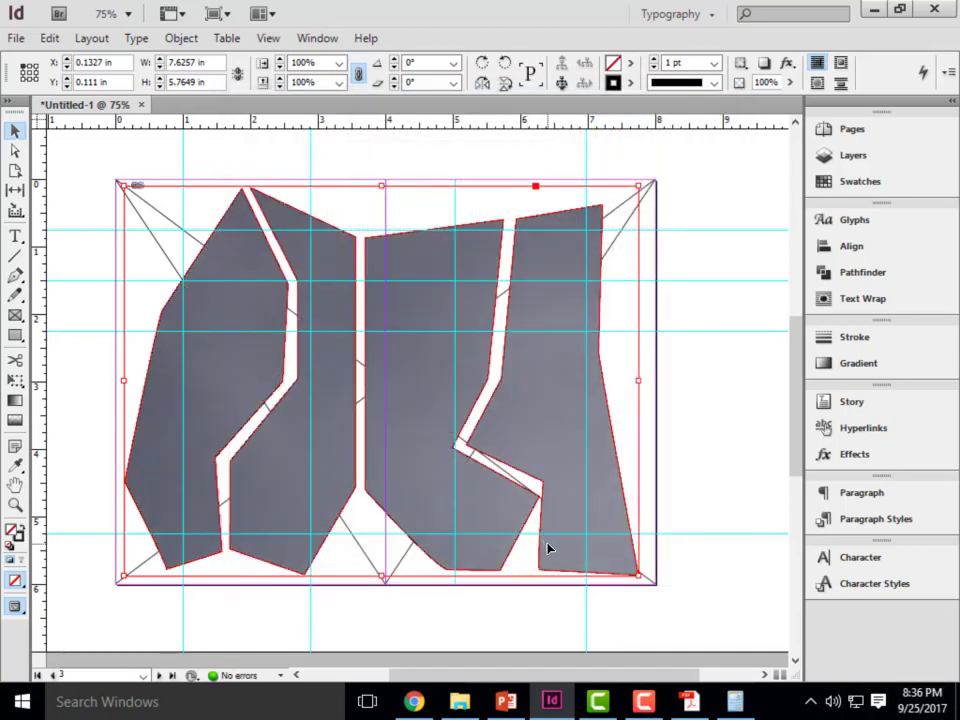
right_click(419, 320)
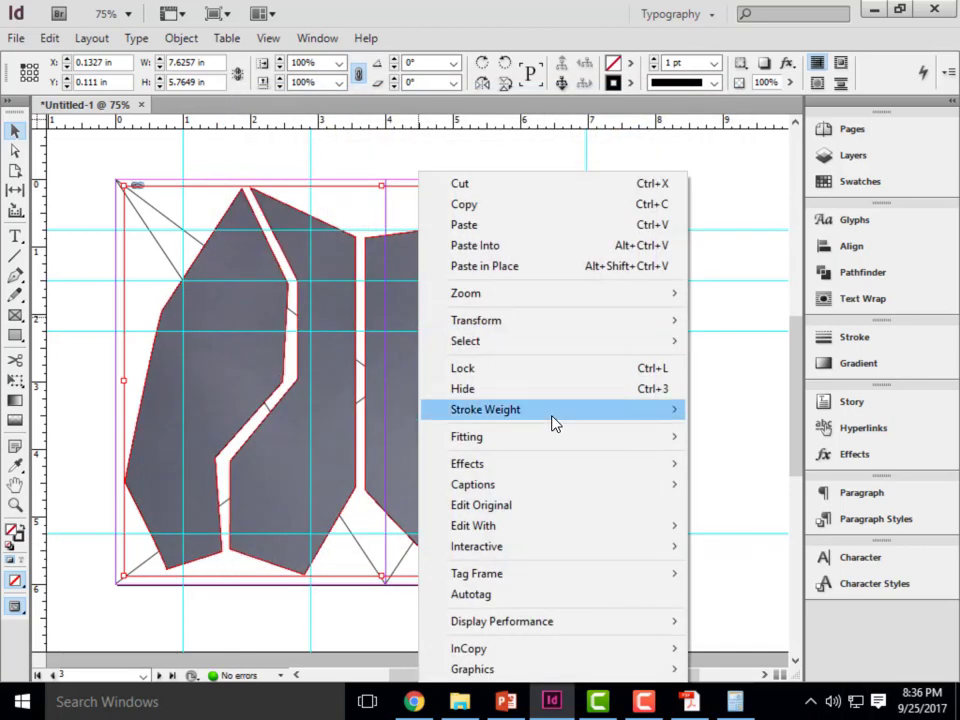
mouse_move(530, 436)
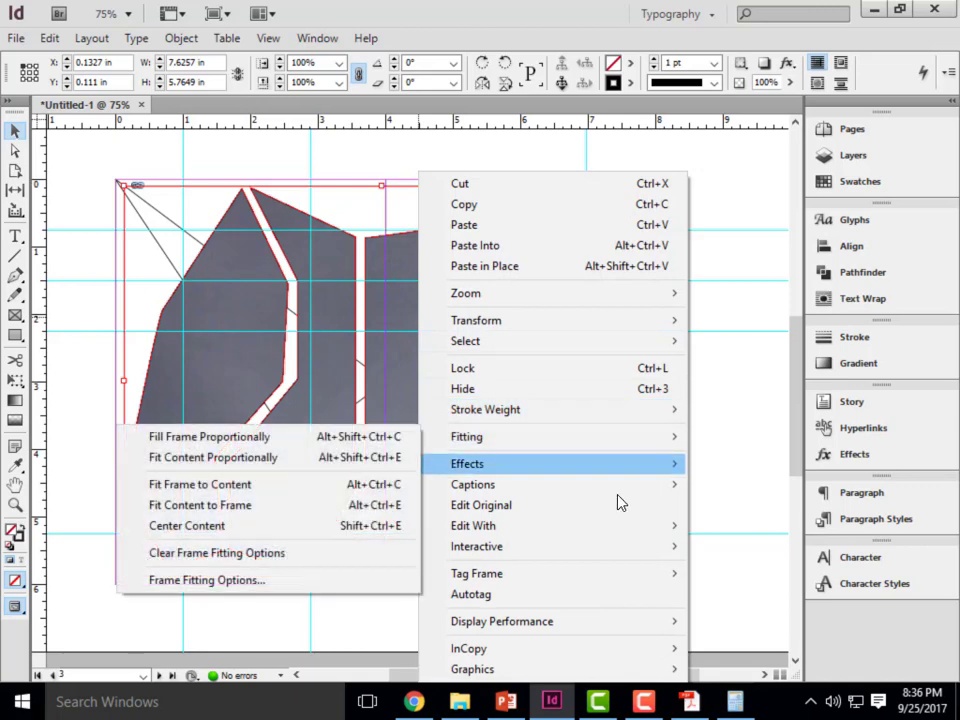
click(235, 441)
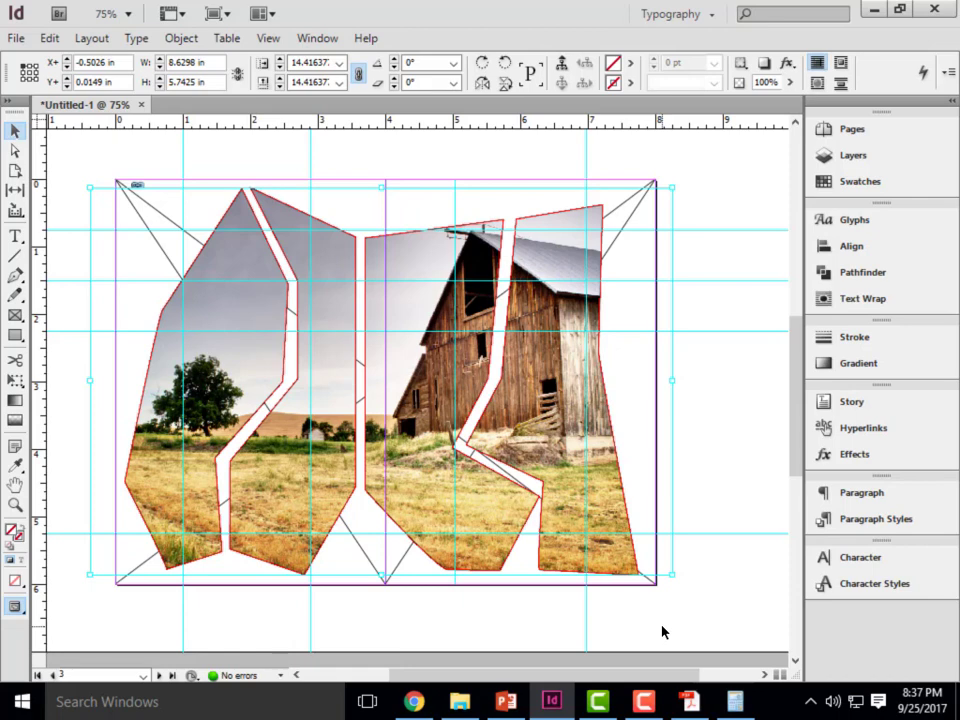
Delete the picture-filled compound path and draw a 1 by 1.49 in rectangle frame at the spread's left edge, Y 0.76 in
click(407, 317)
key(Delete)
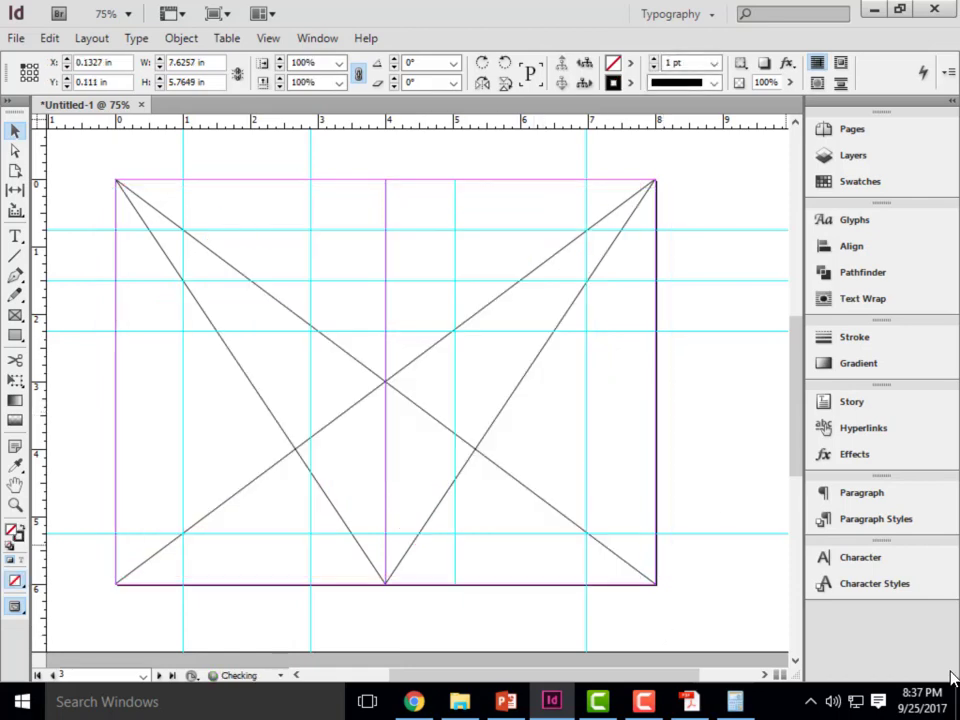
click(15, 315)
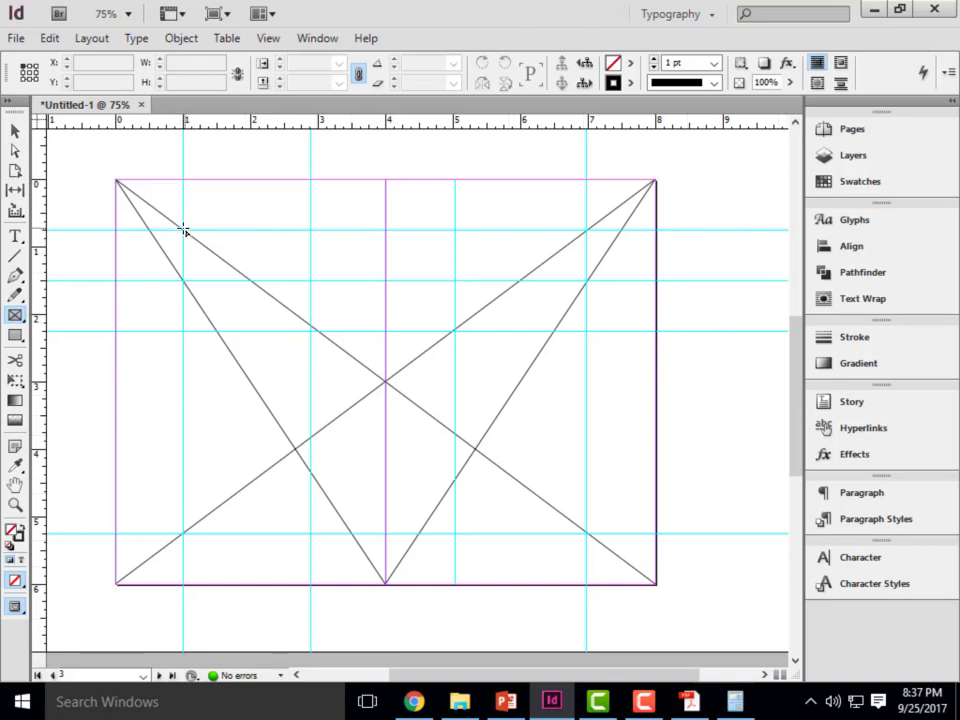
drag(183, 231, 129, 332)
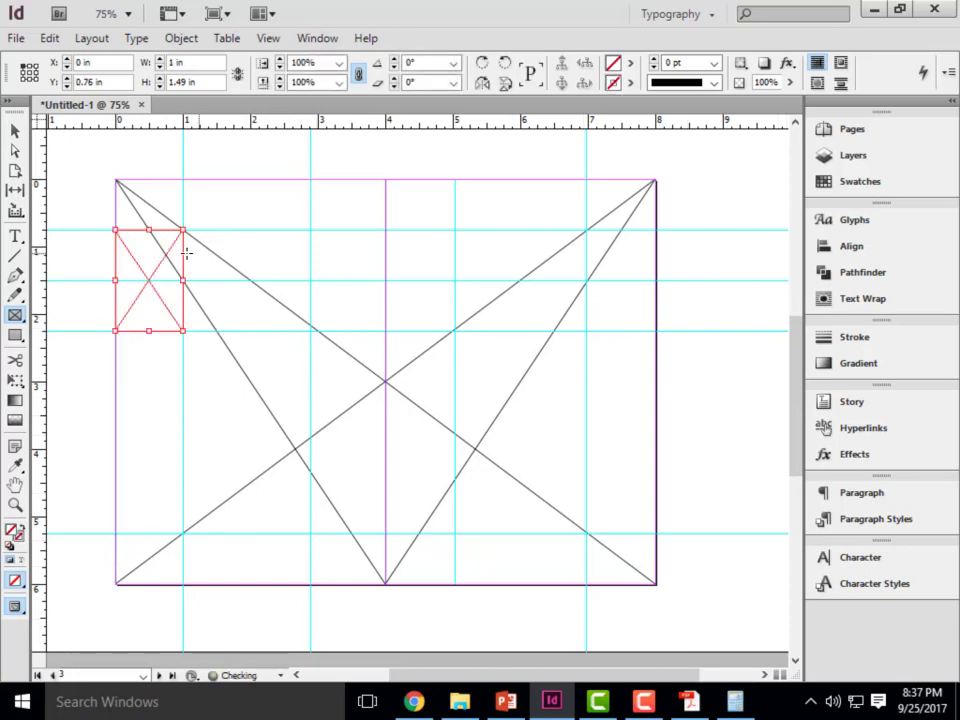
Add two copies of the rectangle frame in the same row, one at X 1.5 in and one ending at the spread's centre line
scroll(218, 287, up, 1)
key(ctrl+v)
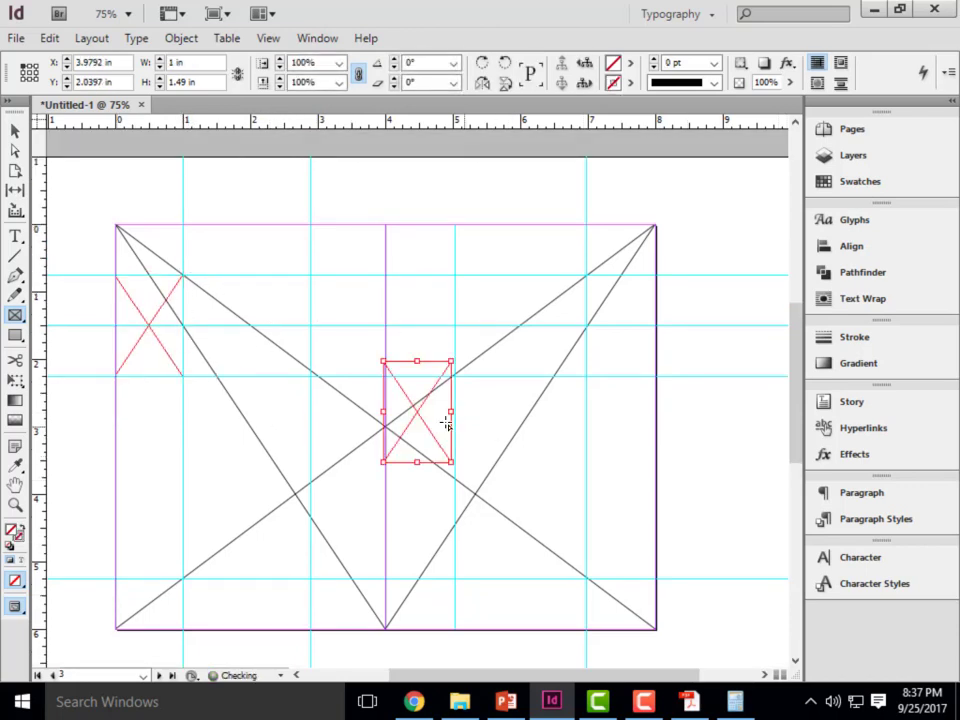
key(v)
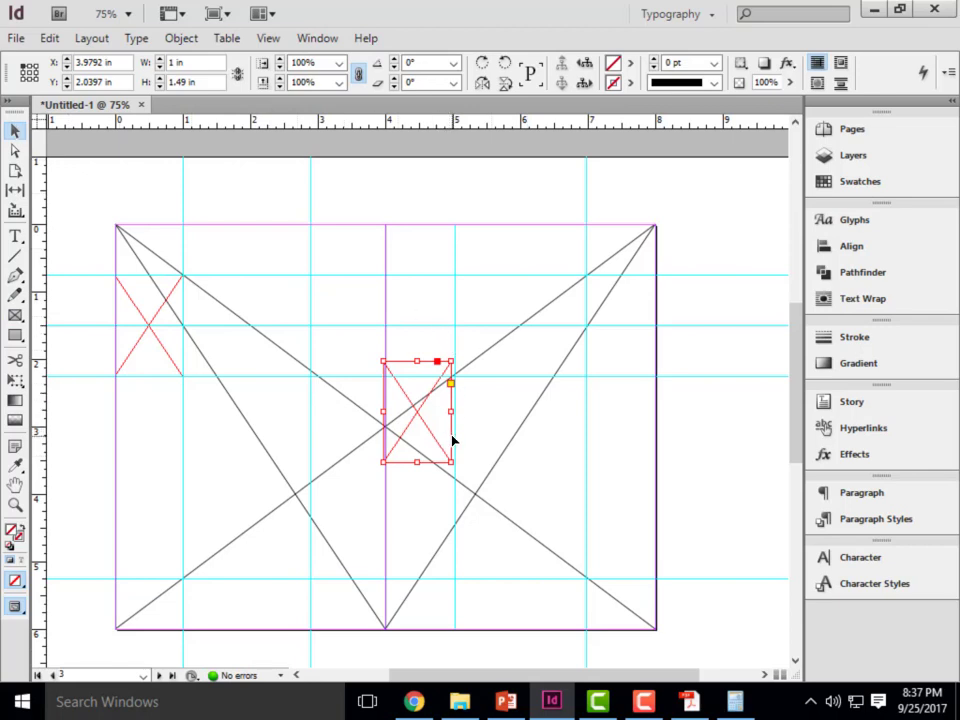
drag(452, 440, 287, 357)
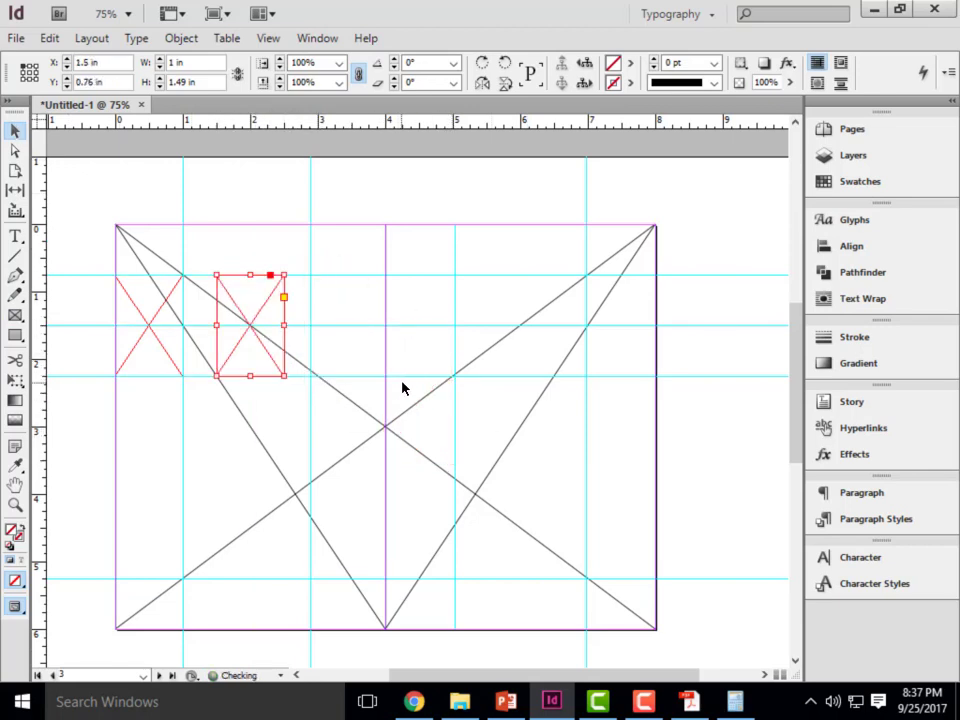
key(ctrl+v)
drag(456, 441, 392, 358)
Add three more frame copies to the row: at X 4.54 in, flush with the spread's right edge, and between those two
key(ctrl+v)
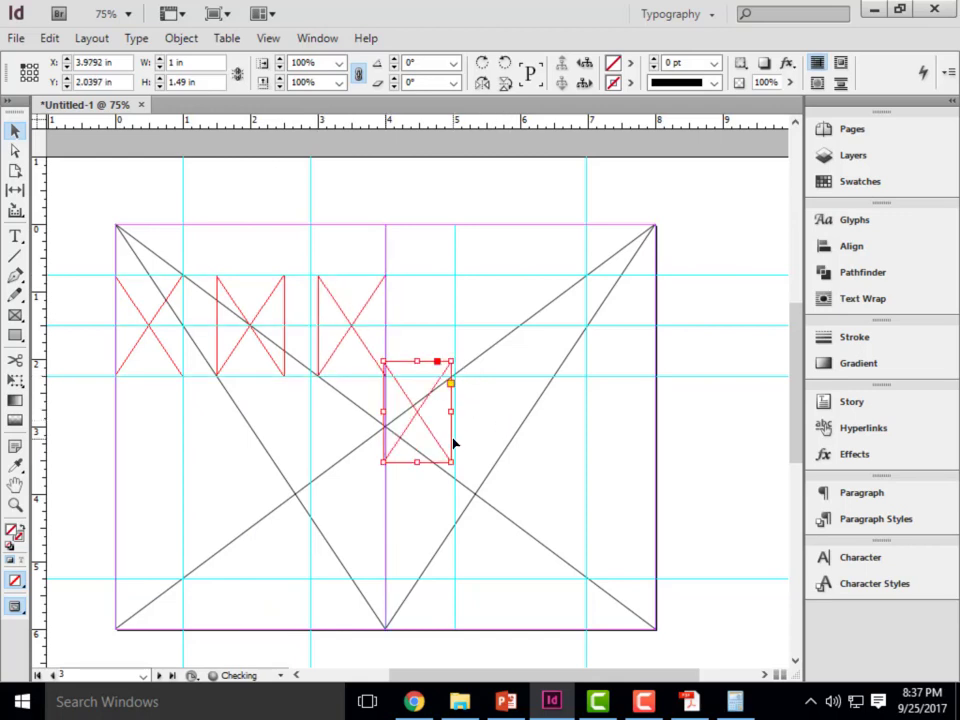
drag(453, 442, 490, 356)
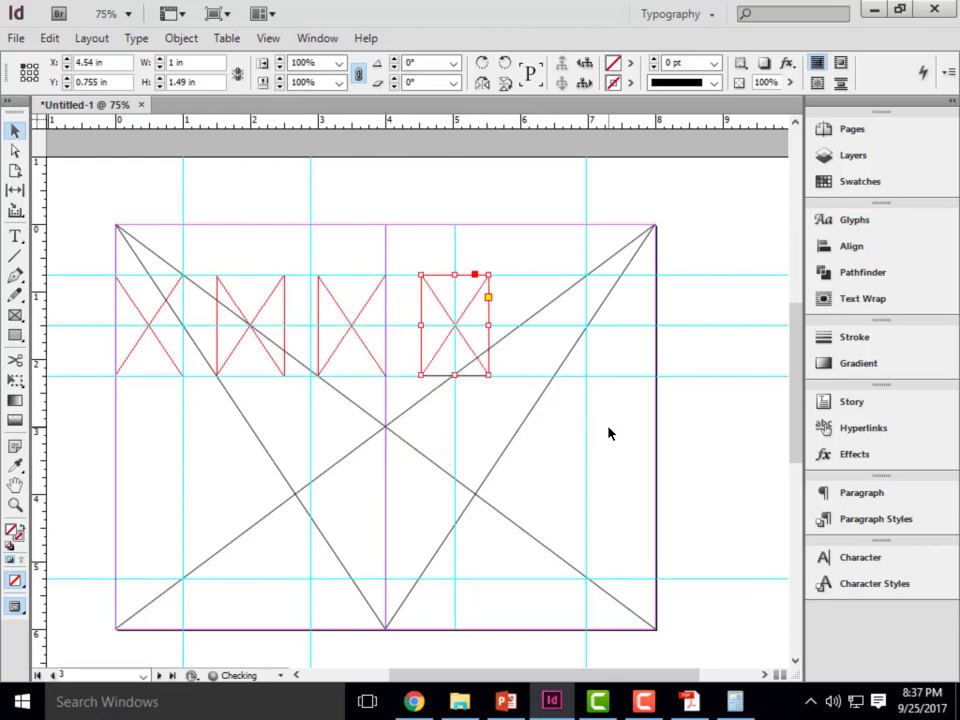
key(ctrl+v)
drag(454, 436, 657, 346)
key(ctrl+v)
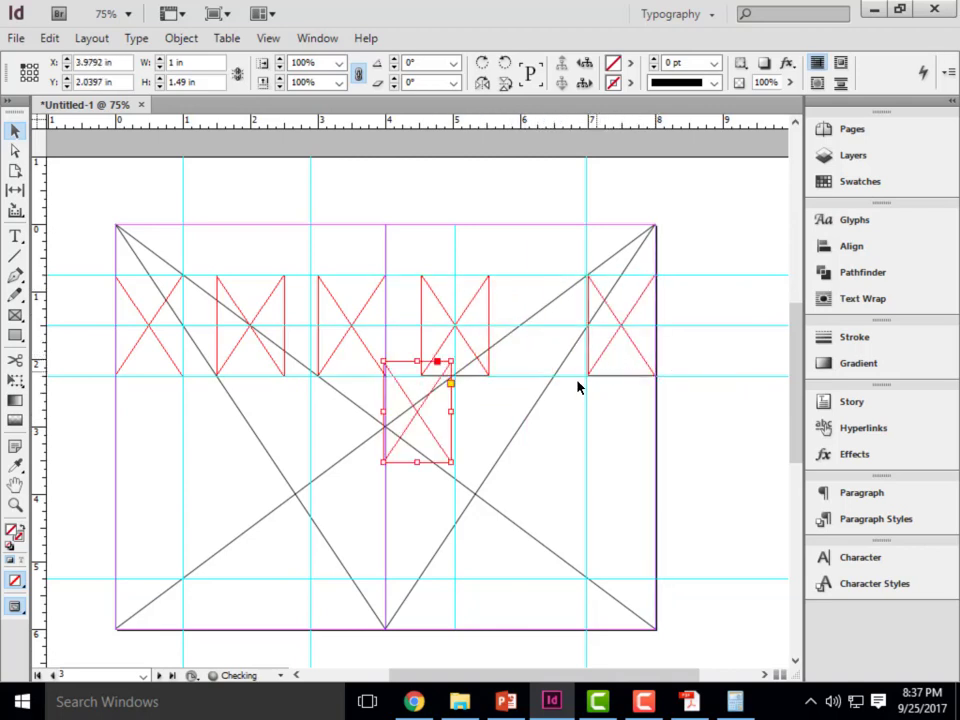
drag(463, 426, 568, 360)
click(585, 454)
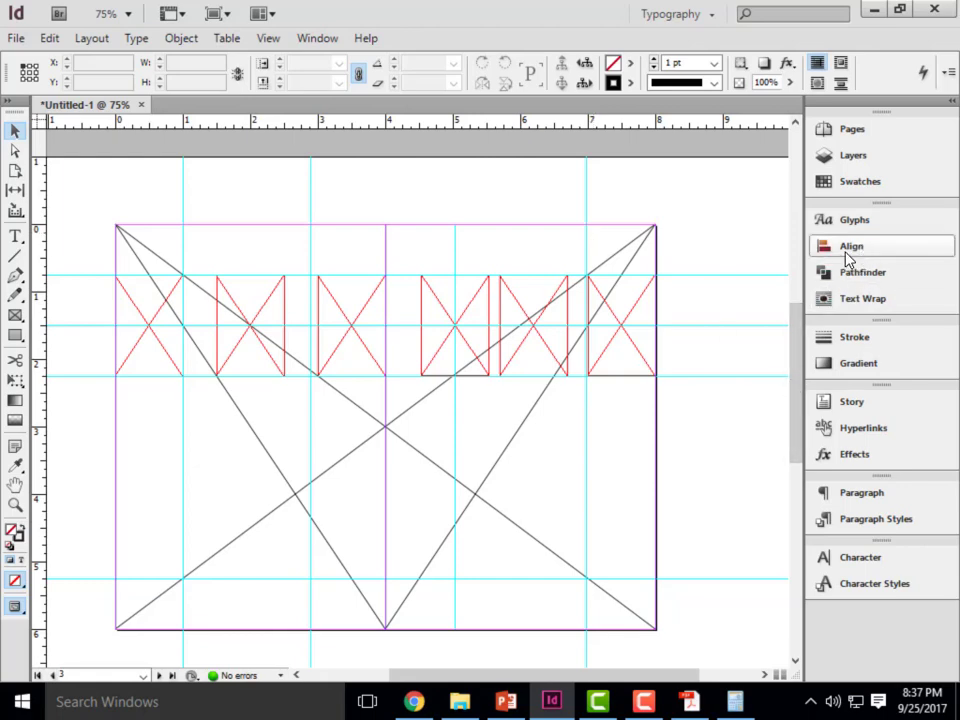
Open the Align options for arranging the row of rectangle frames
click(317, 39)
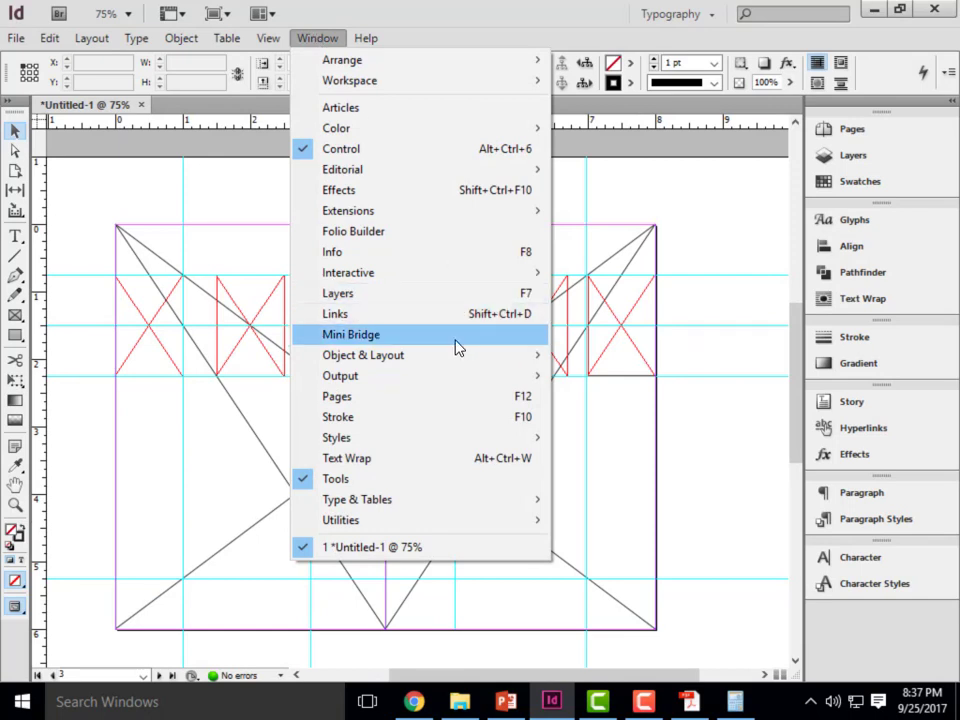
mouse_move(551, 365)
click(600, 358)
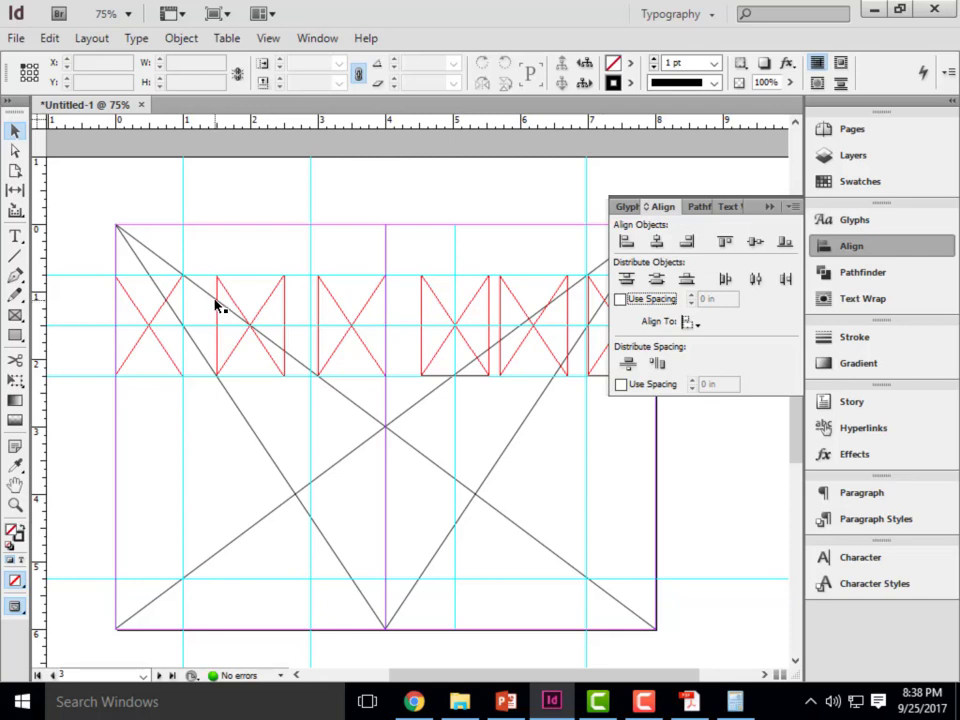
Try to align the right edges of all six rectangle frames, undo it, and try distributing their top edges
click(161, 306)
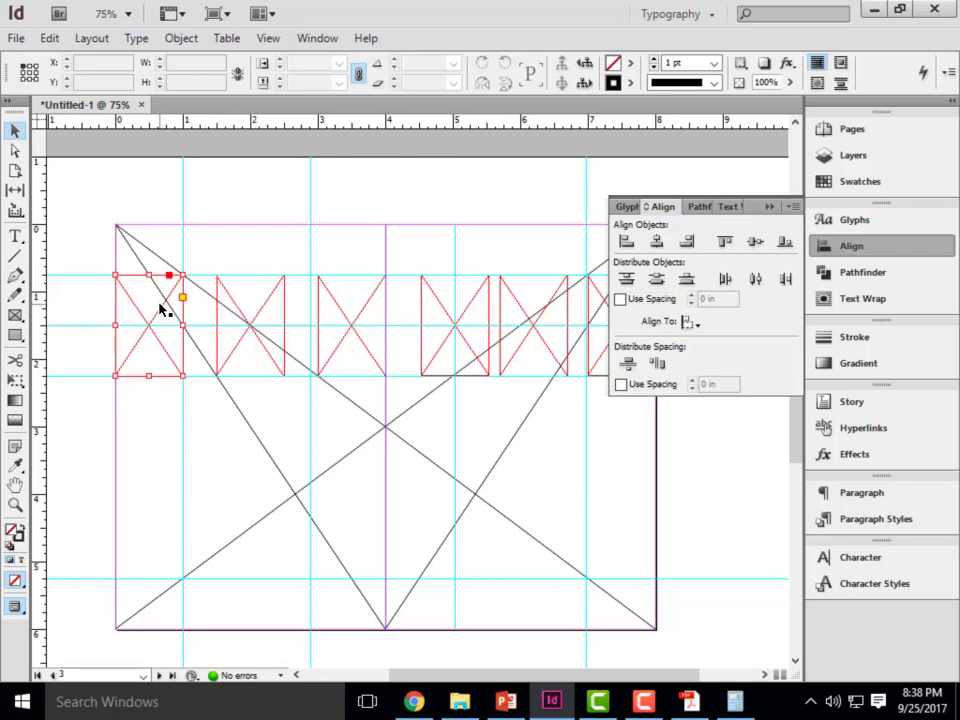
shift+click(268, 314)
shift+click(369, 311)
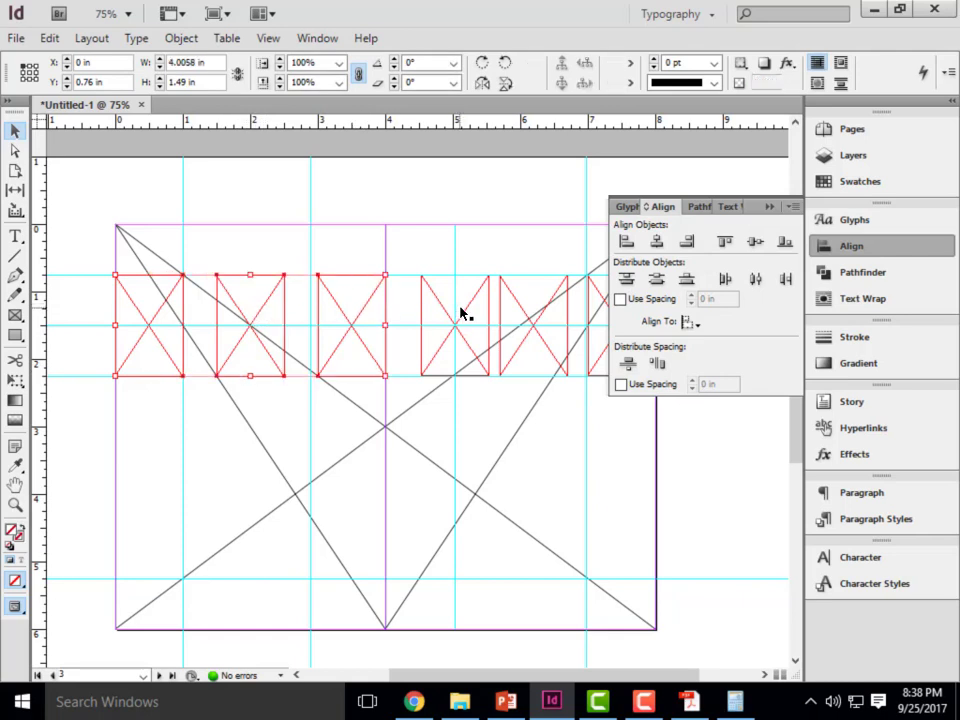
shift+click(472, 308)
shift+click(552, 306)
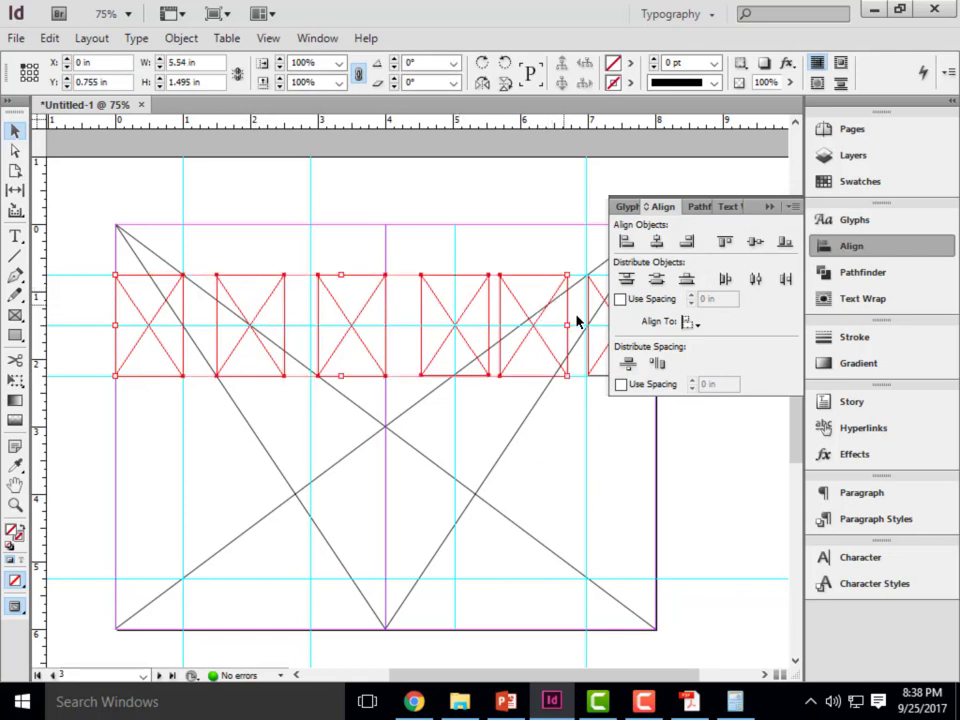
shift+click(600, 297)
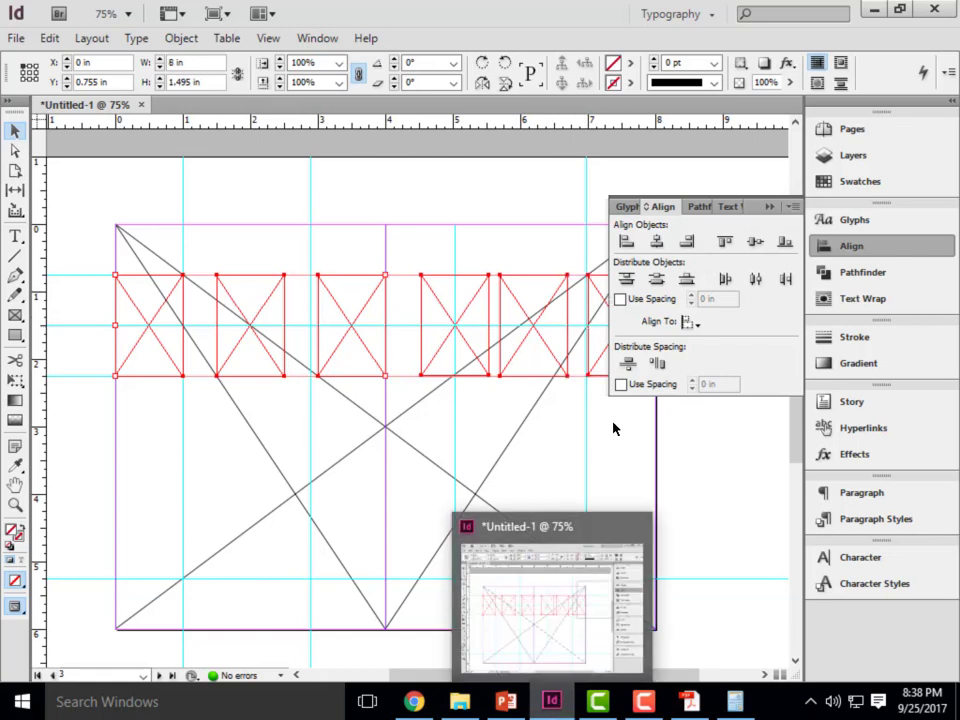
click(687, 242)
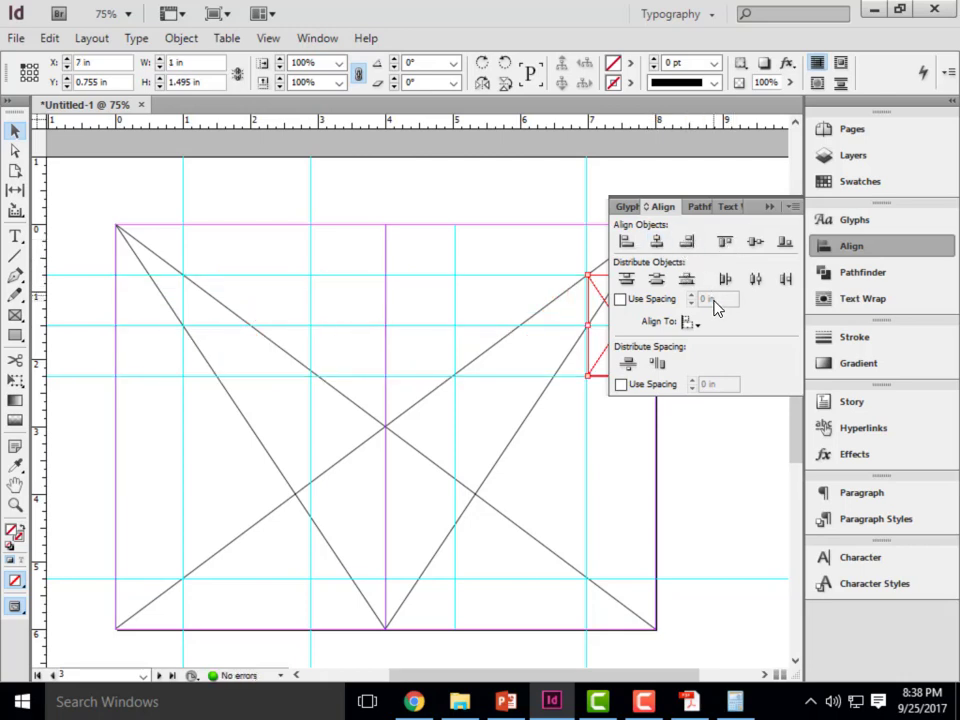
key(ctrl+z)
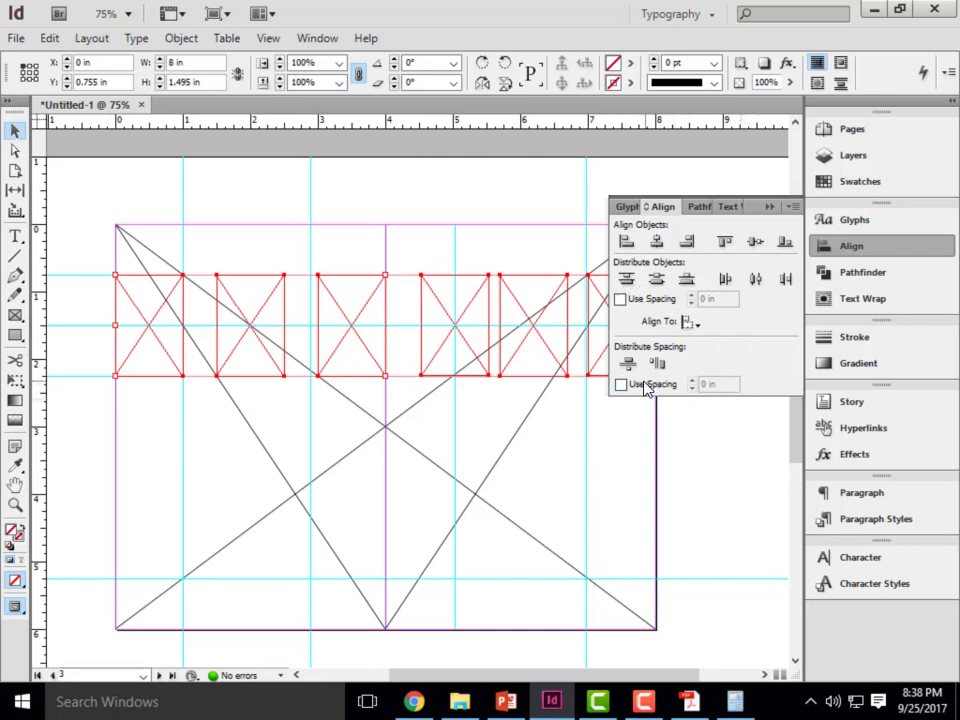
click(626, 281)
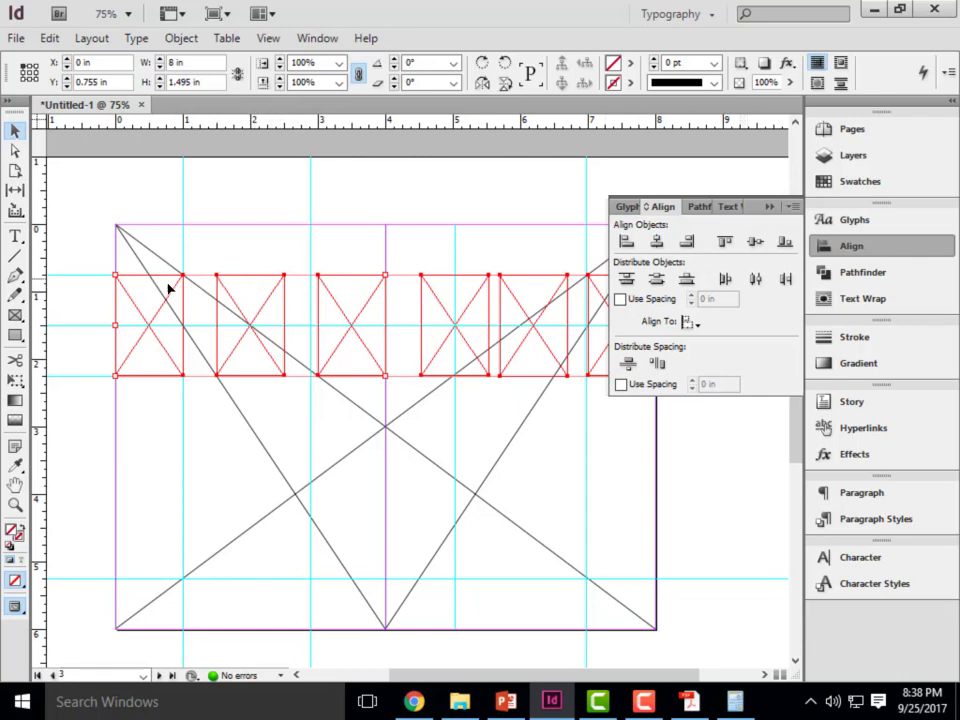
Move the second frame down to Y 1.04 in and the fourth frame to X 4.51 in, Y 0.98 in
click(328, 272)
click(265, 315)
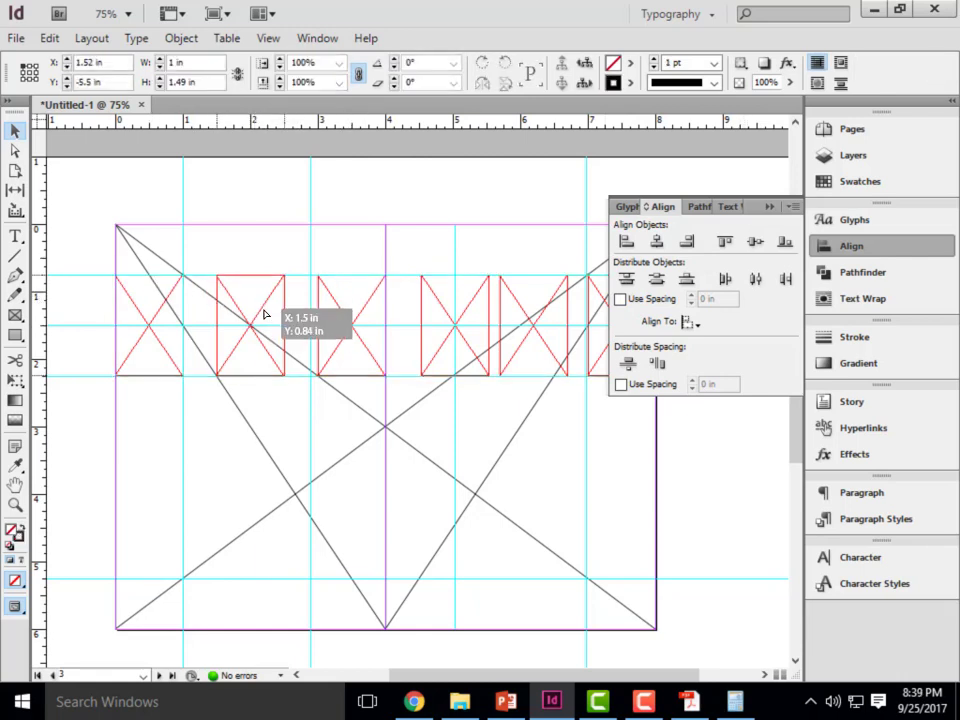
drag(265, 315, 265, 333)
drag(474, 308, 474, 322)
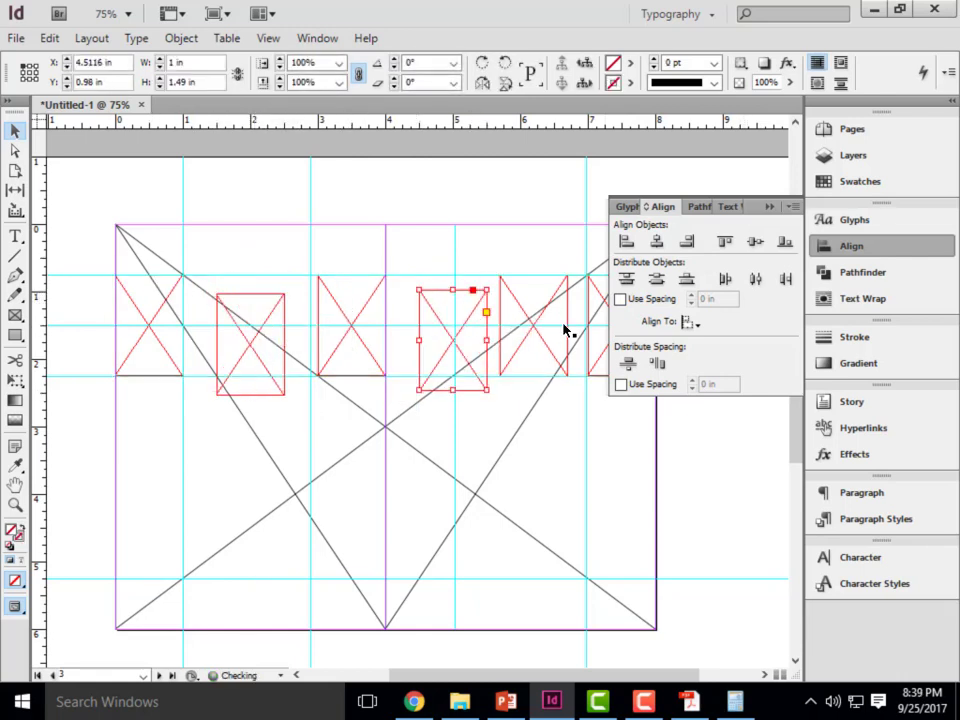
Select all six staggered frames, try distributing their top edges, and undo the distribution
click(165, 313)
click(240, 332)
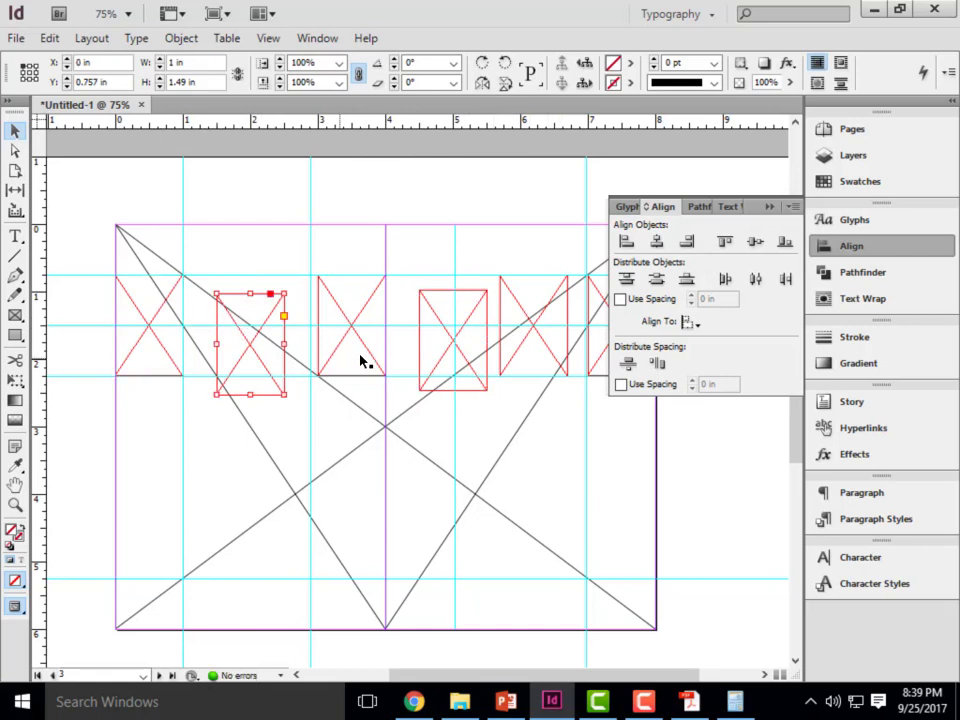
shift+click(154, 332)
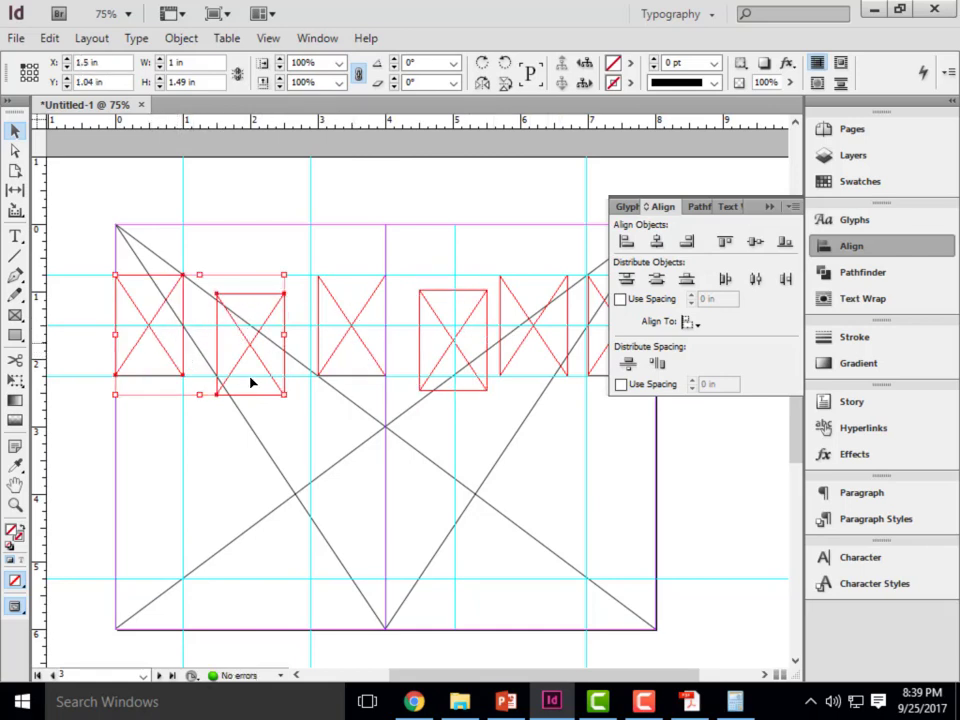
shift+click(339, 336)
shift+click(435, 326)
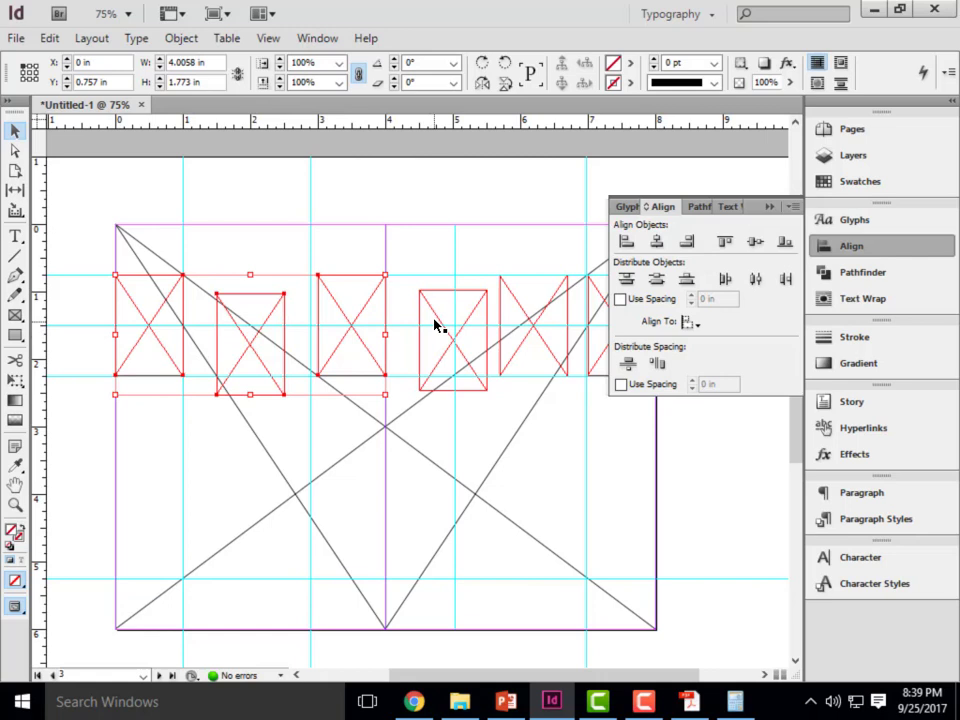
shift+click(516, 300)
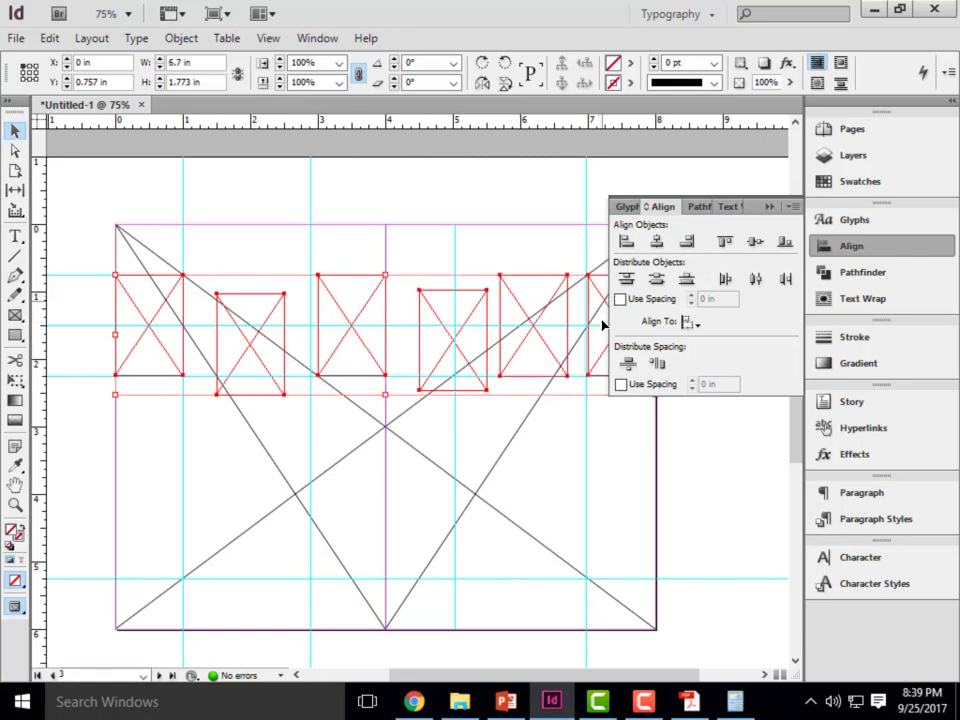
click(626, 280)
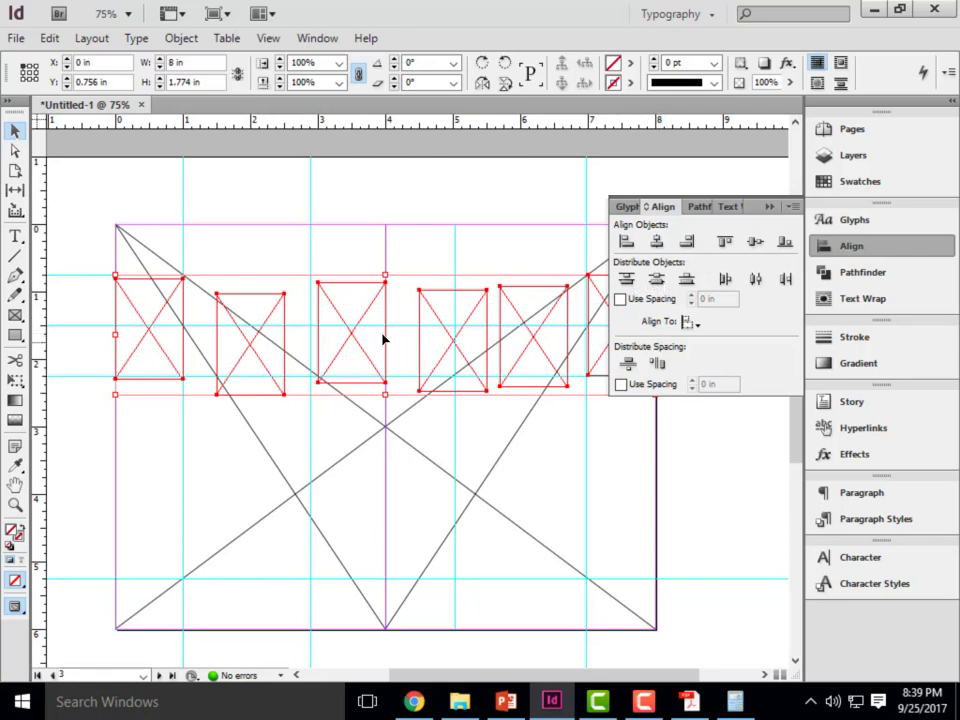
key(ctrl+z)
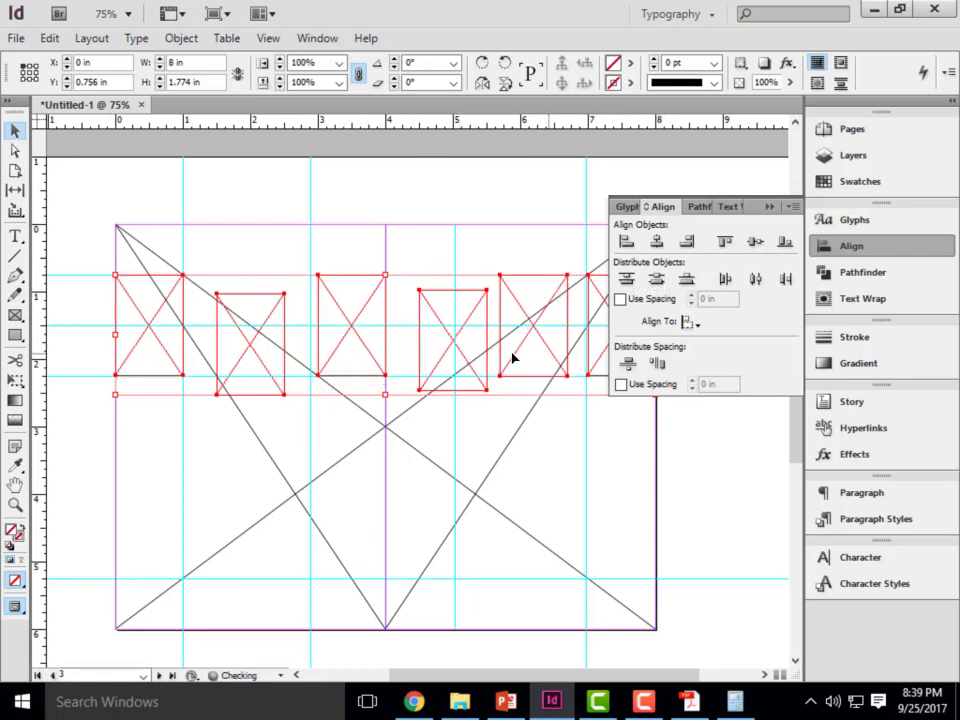
Try distributing all six frames by vertical centers, bottom edges and vertical spacing, undoing the changes and deselecting the frames
click(161, 313)
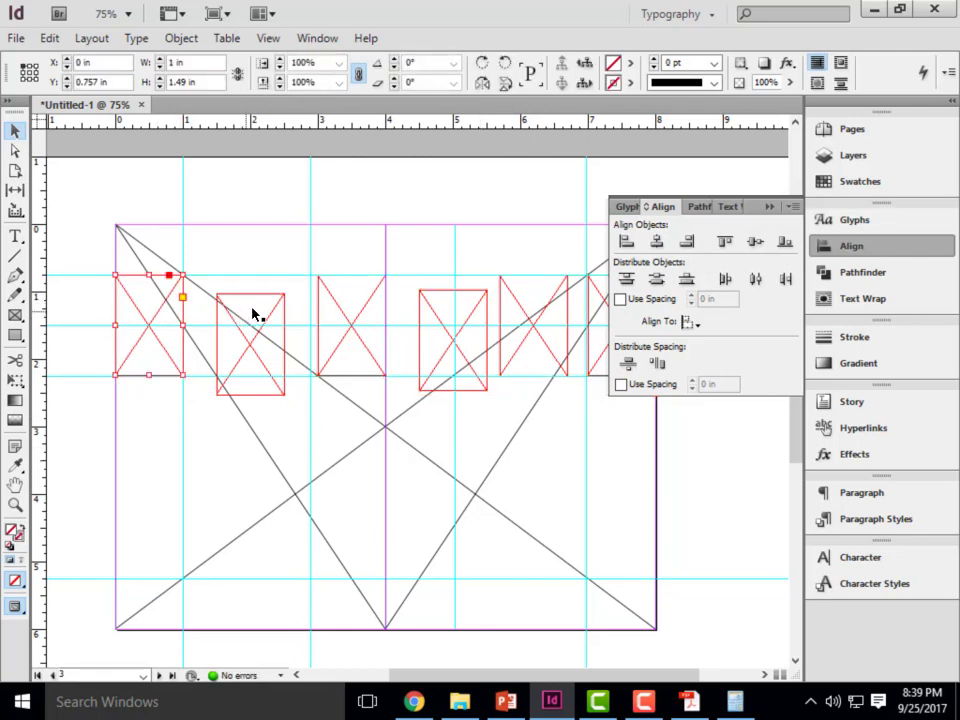
shift+click(275, 309)
shift+click(345, 311)
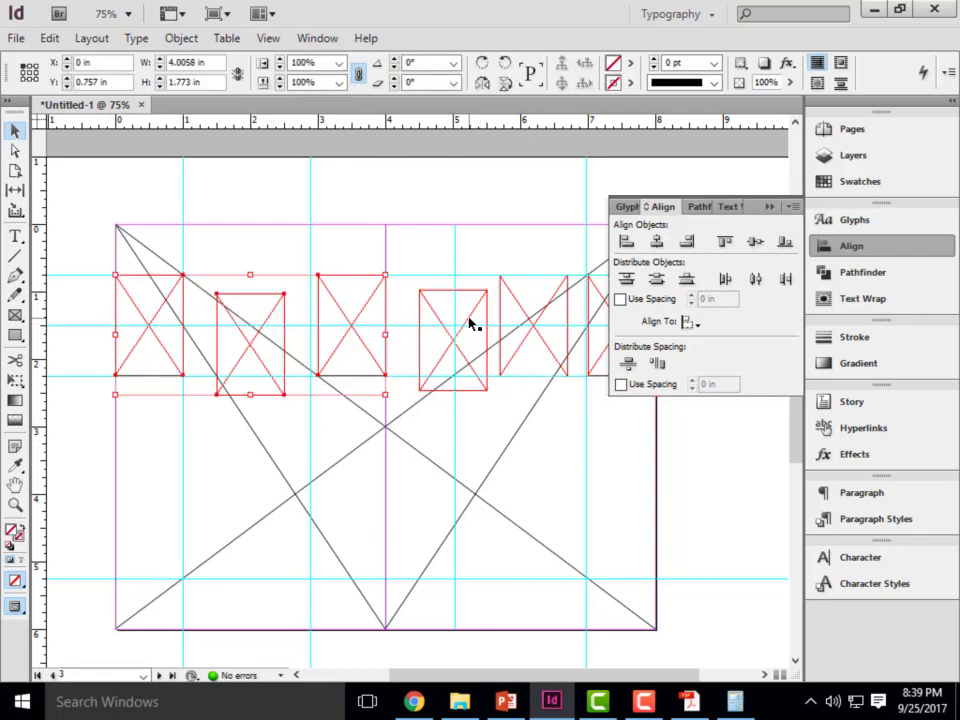
shift+click(470, 323)
shift+click(514, 296)
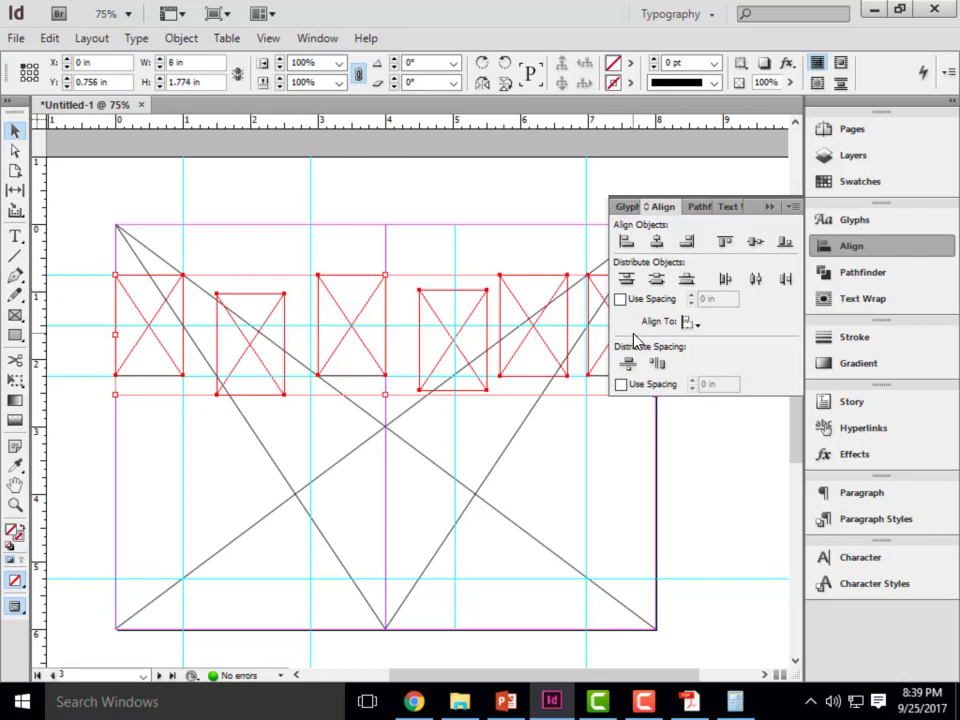
click(657, 280)
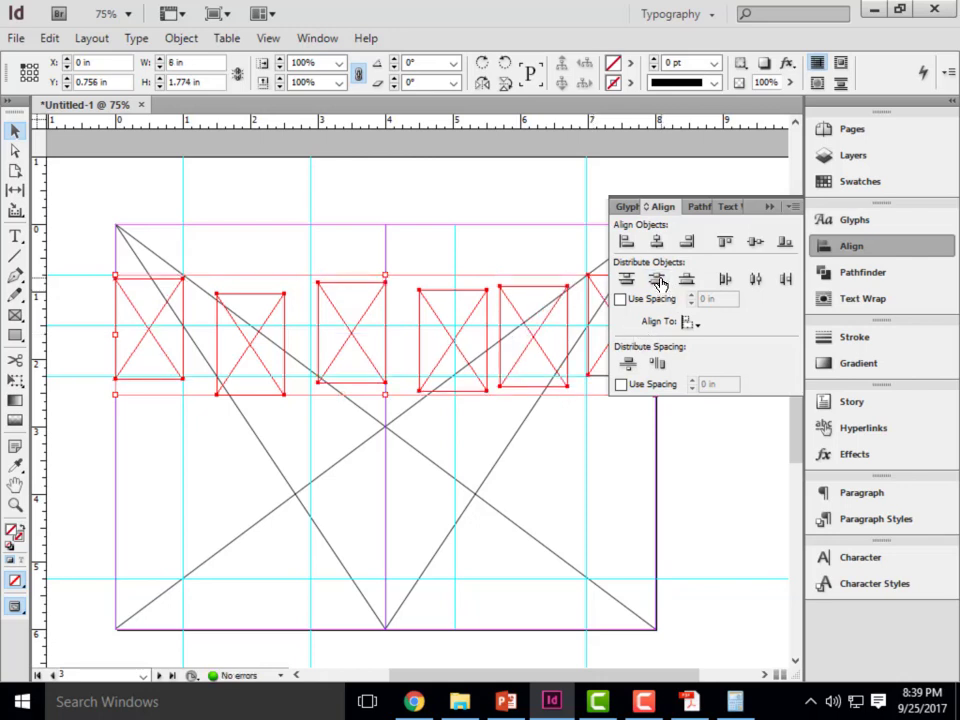
click(687, 280)
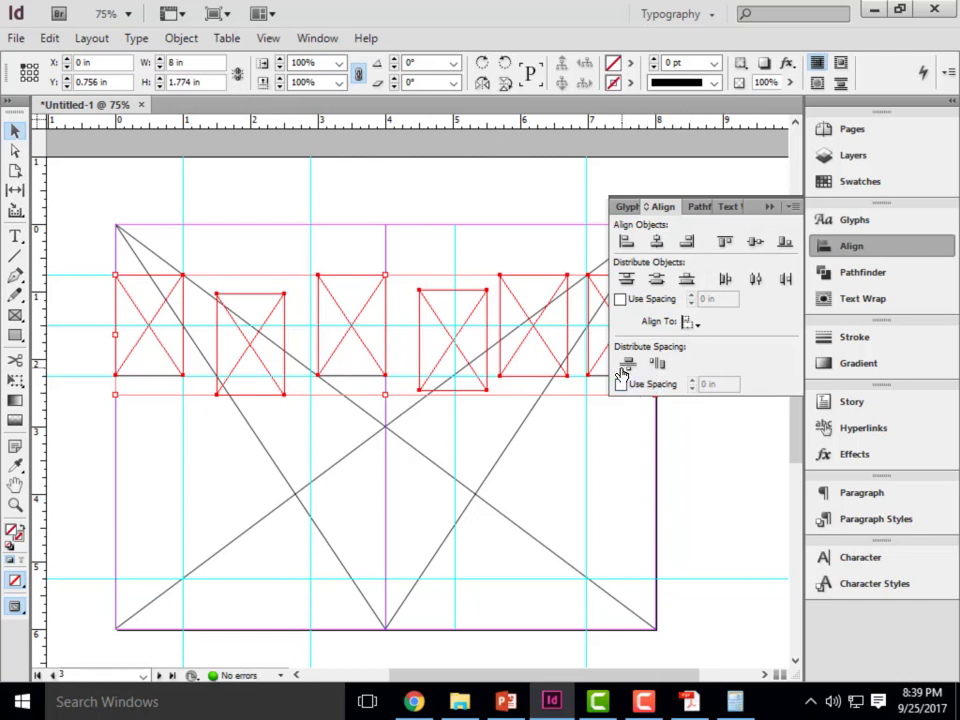
click(627, 365)
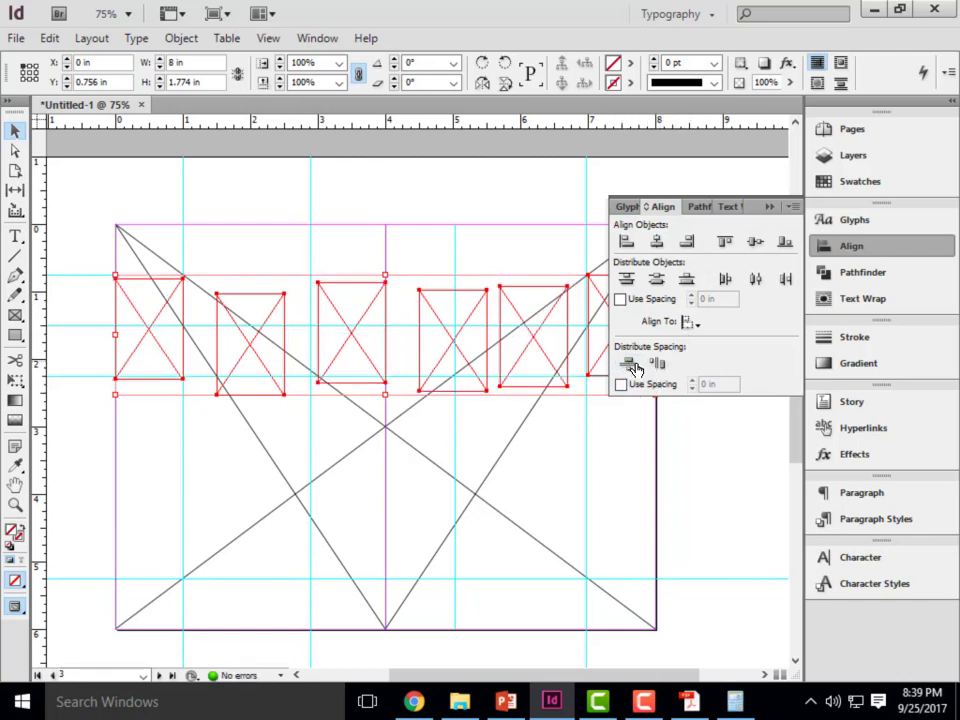
key(ctrl+z)
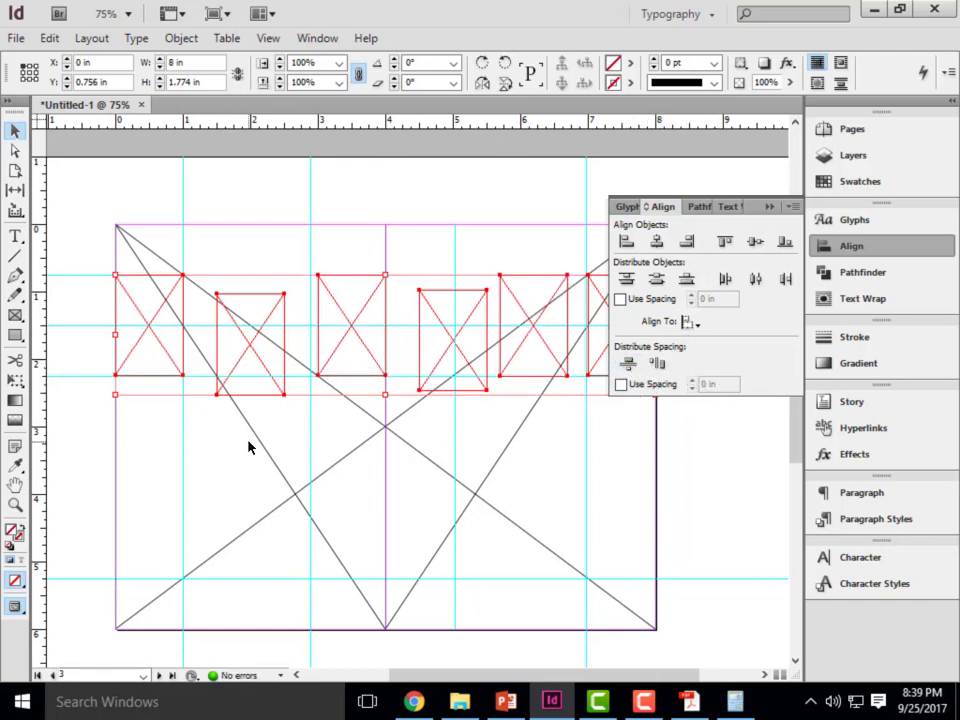
click(248, 447)
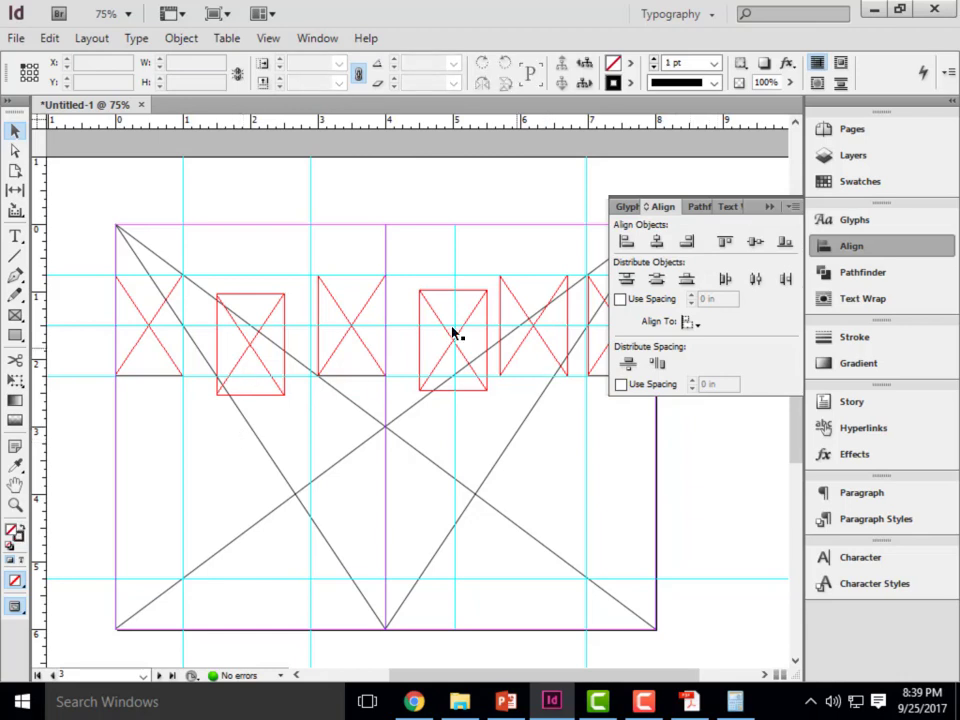
Try distributing the left edges of all six frames with Use Spacing at 0.0625 in, and undo the distribution
click(163, 349)
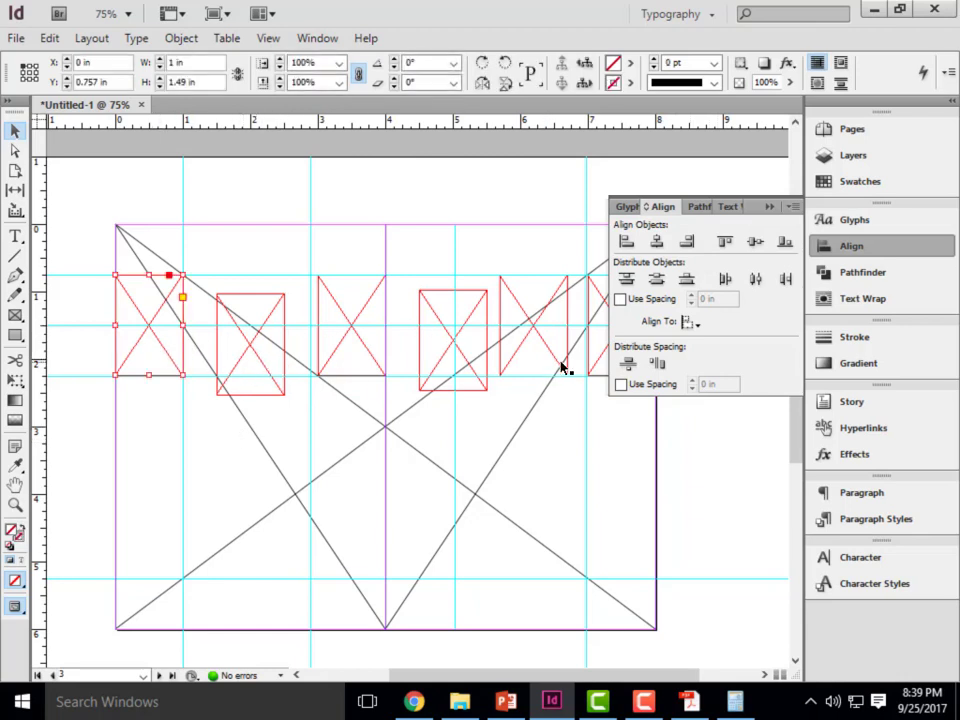
shift+click(268, 366)
shift+click(360, 354)
shift+click(446, 352)
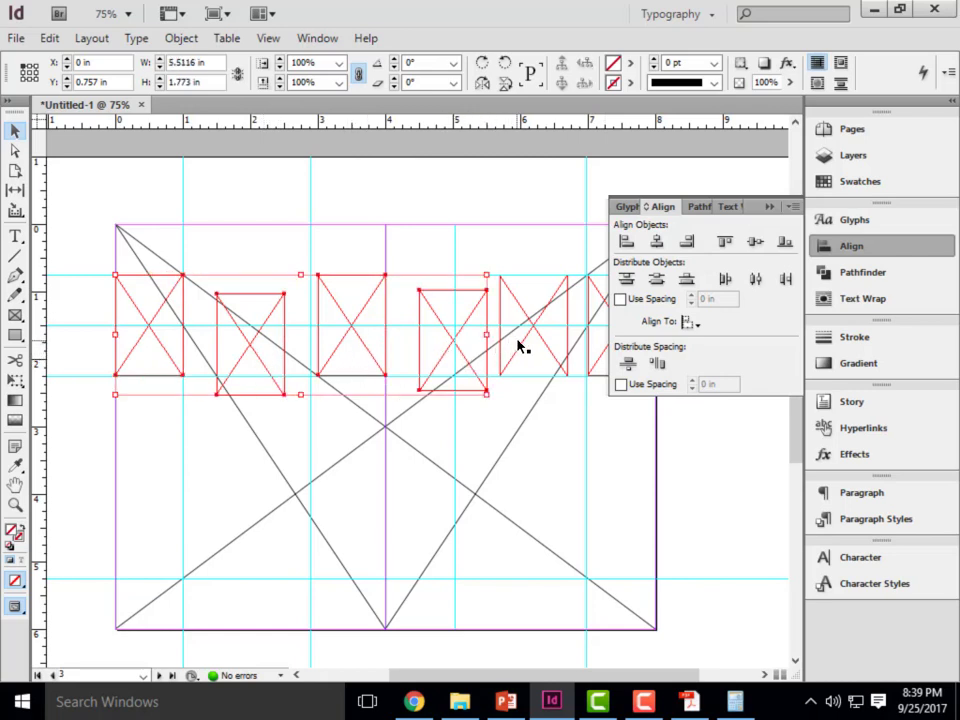
shift+click(518, 343)
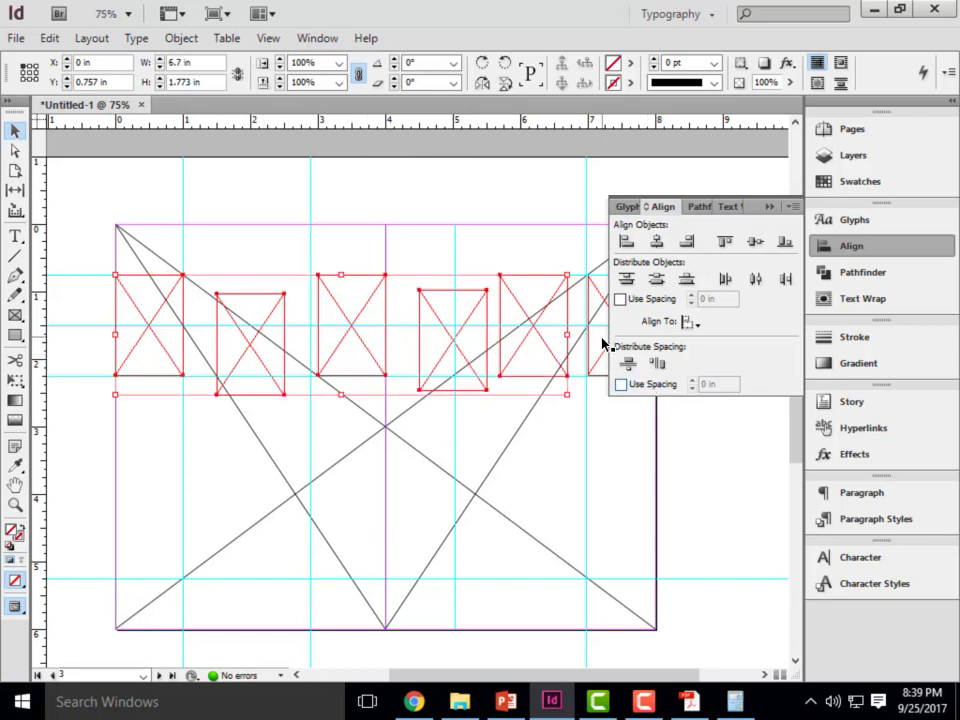
shift+click(601, 363)
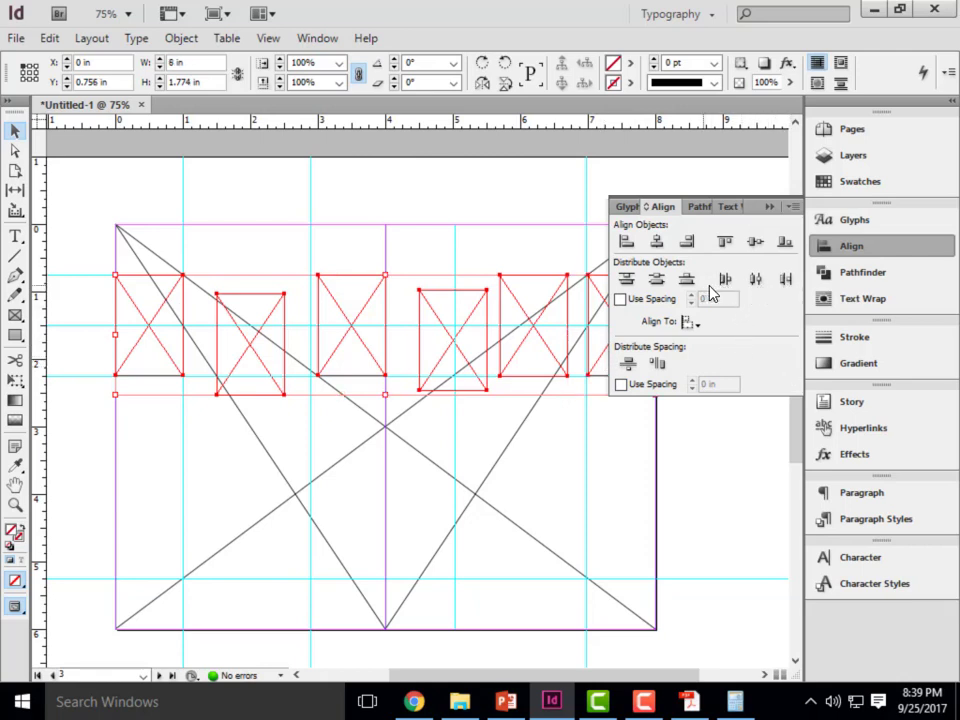
click(620, 299)
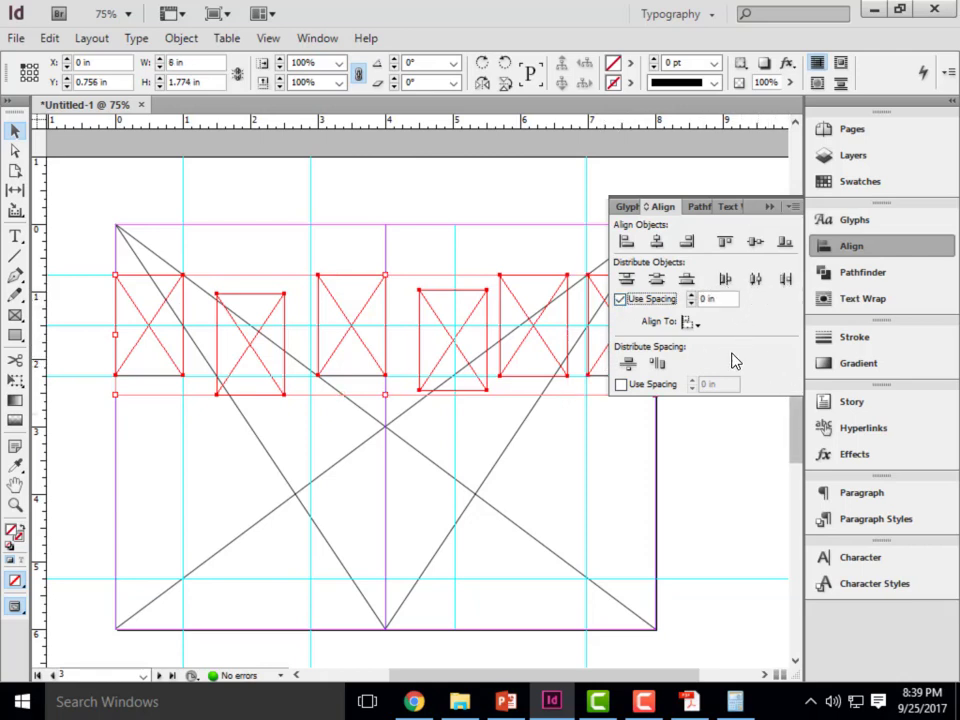
click(692, 296)
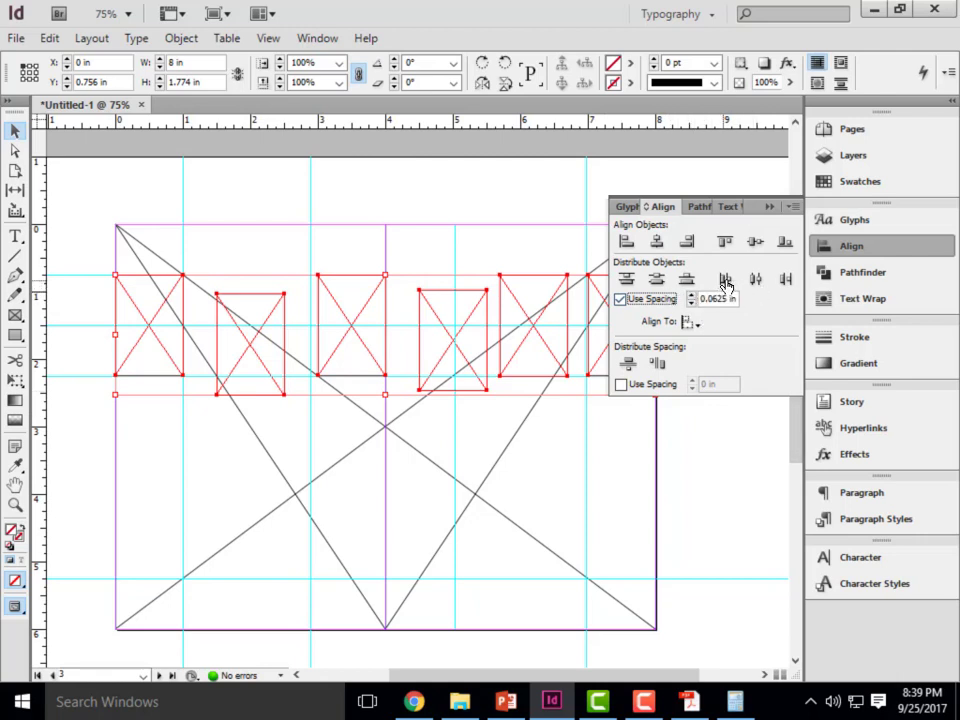
click(725, 280)
key(ctrl+z)
Reposition the second to fifth frames with even gaps after the first frame, level with its top edge, the fifth at X 5.2 in
scroll(266, 275, down, 3)
scroll(481, 447, up, 3)
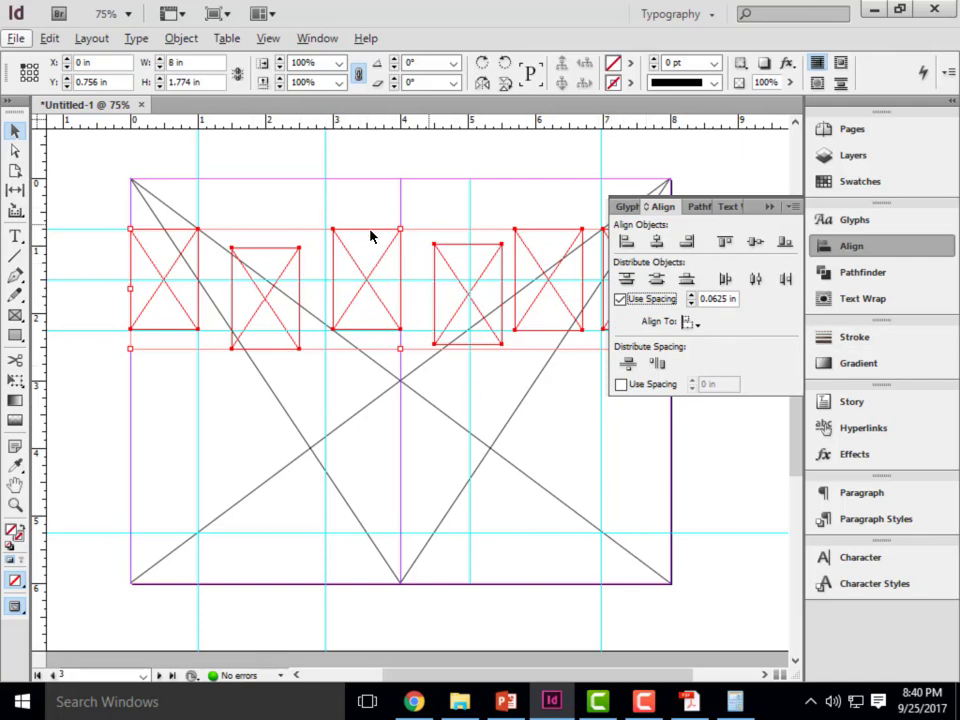
scroll(452, 410, down, 1)
scroll(518, 503, up, 2)
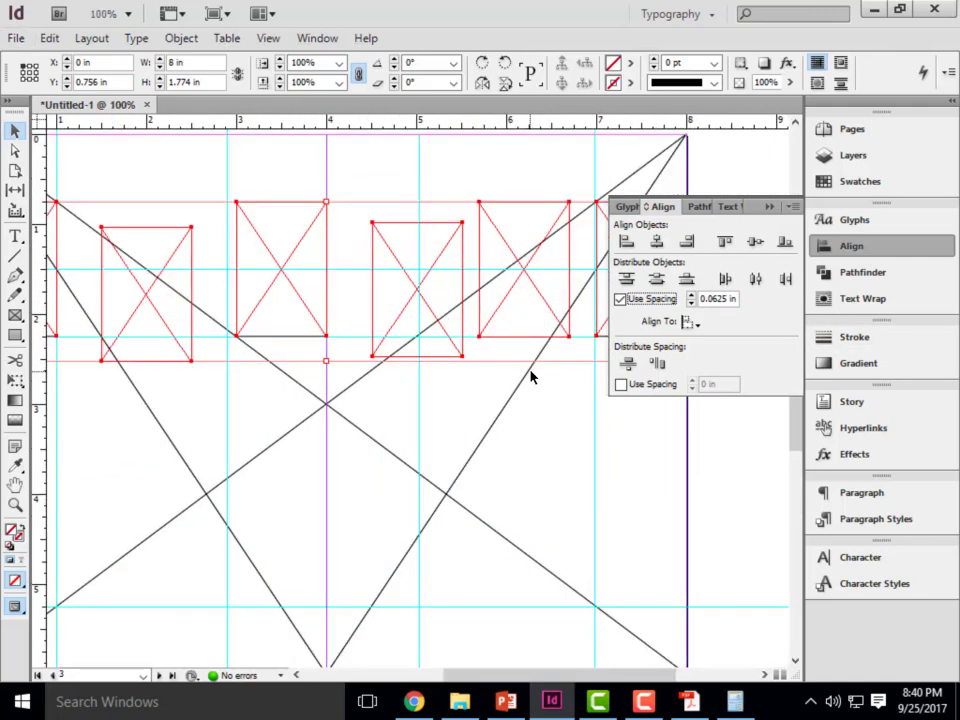
scroll(516, 300, down, 1)
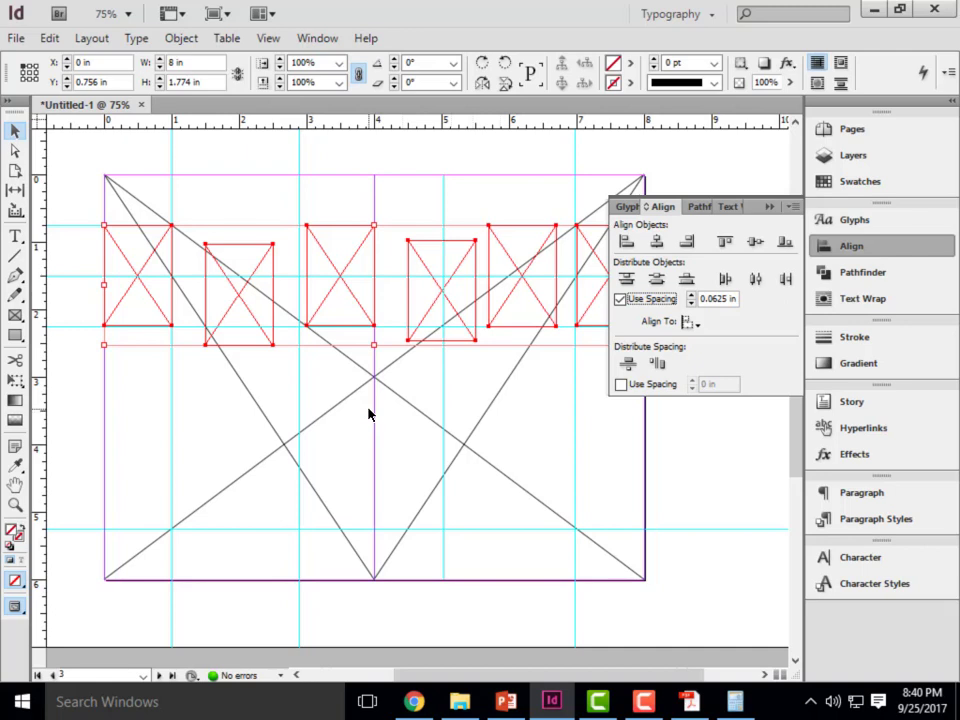
click(222, 413)
drag(236, 298, 221, 278)
drag(337, 272, 312, 262)
drag(425, 275, 385, 261)
drag(508, 260, 476, 261)
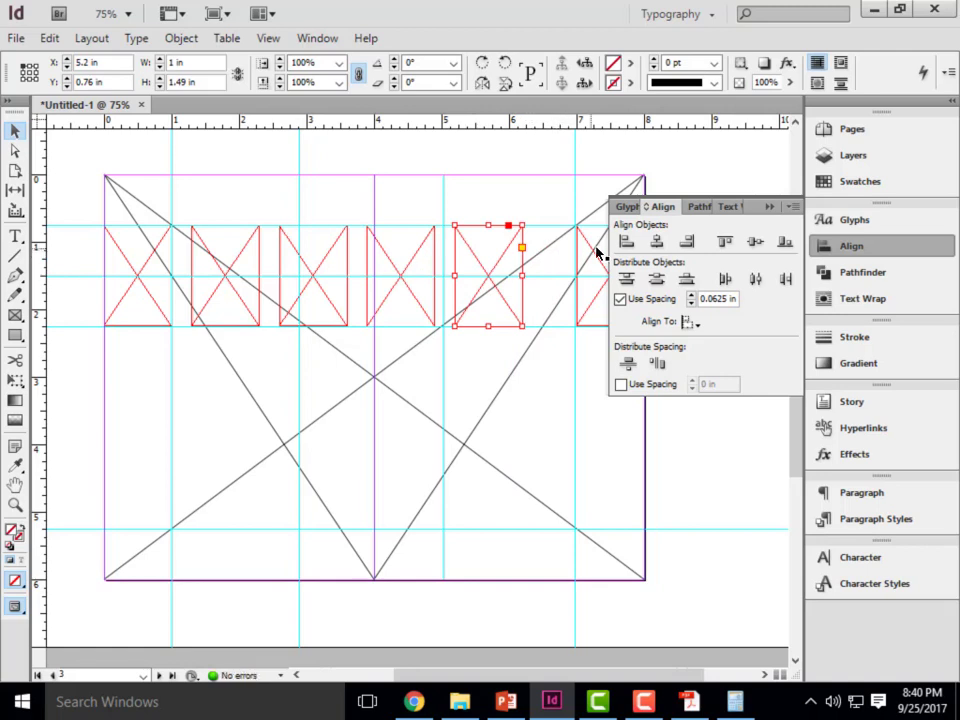
Move the sixth frame to X about 6.48 in, and shift the whole six-frame row to X about 0.25 in, centred on the spread
drag(598, 251, 560, 254)
key(ctrl+minus)
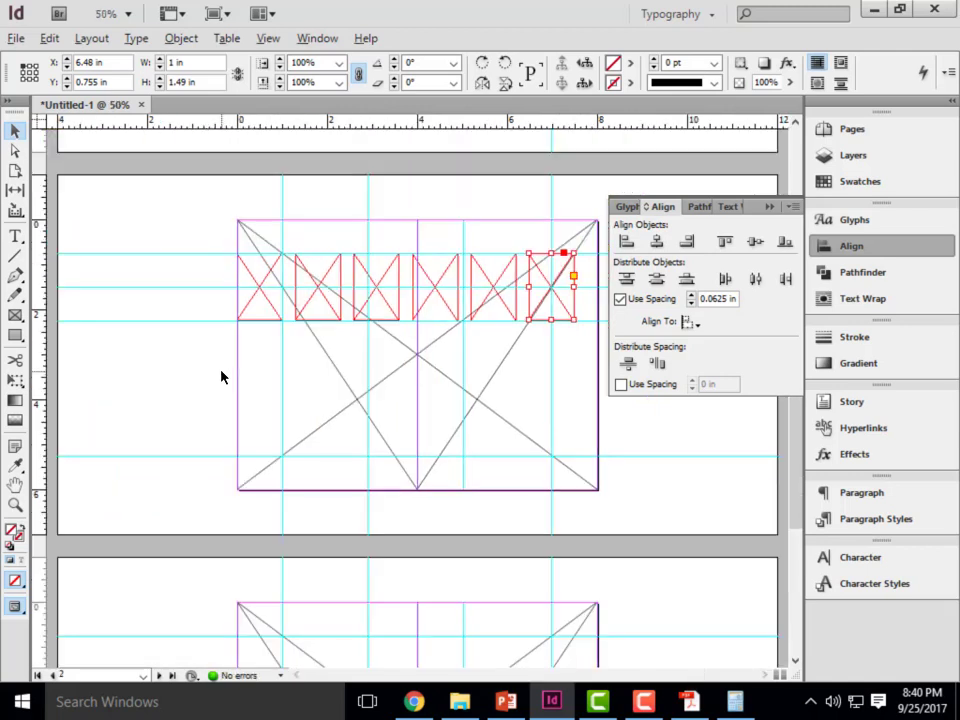
click(264, 304)
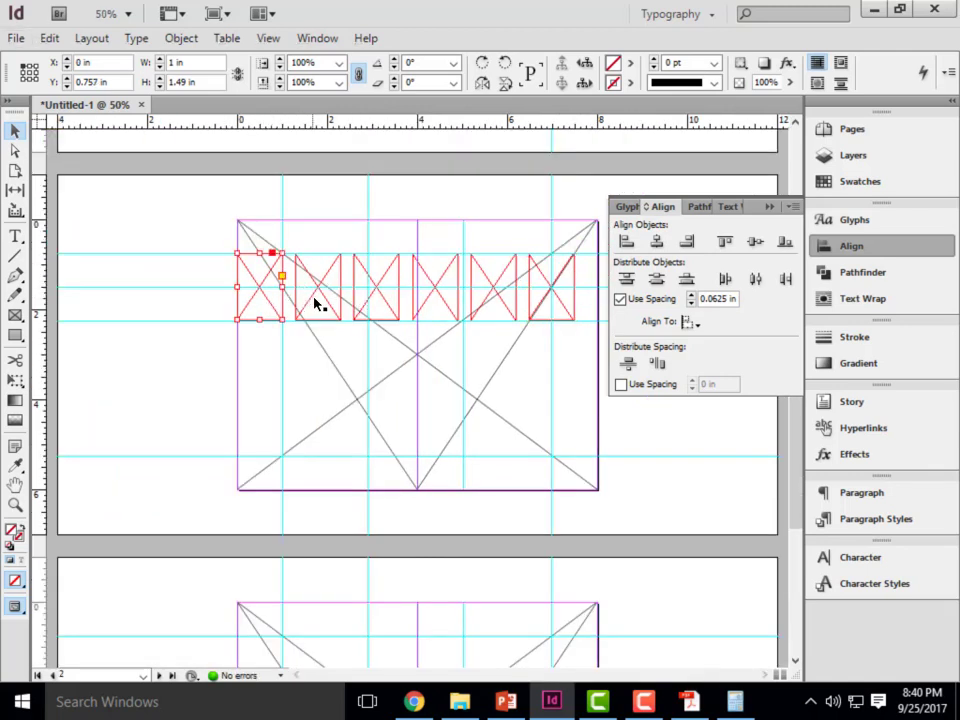
shift+click(318, 304)
shift+click(386, 300)
shift+click(441, 300)
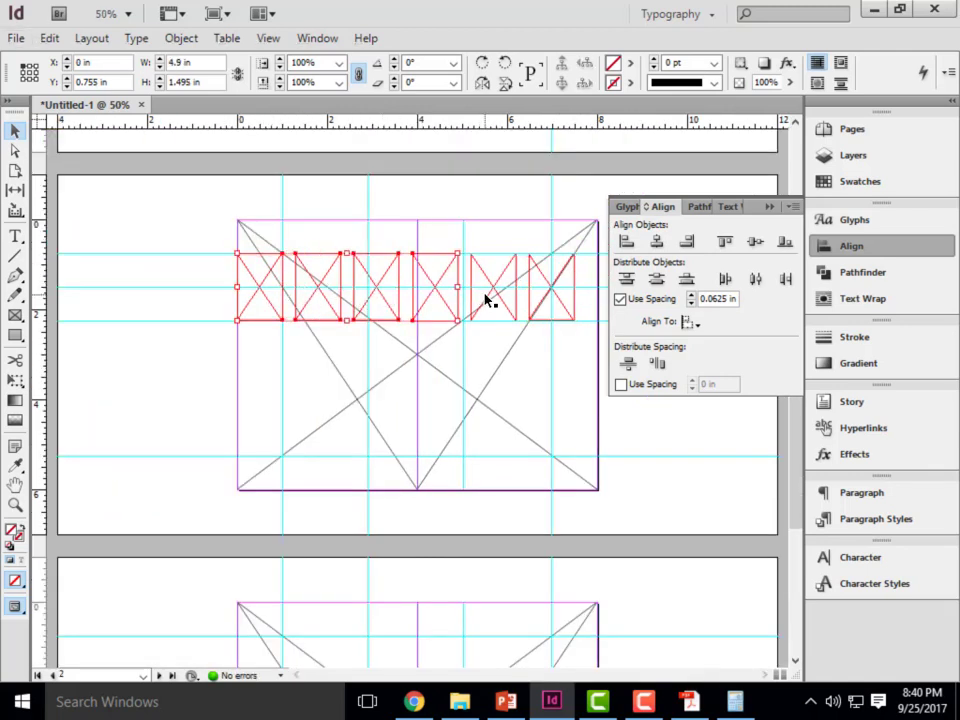
shift+click(489, 300)
shift+click(563, 311)
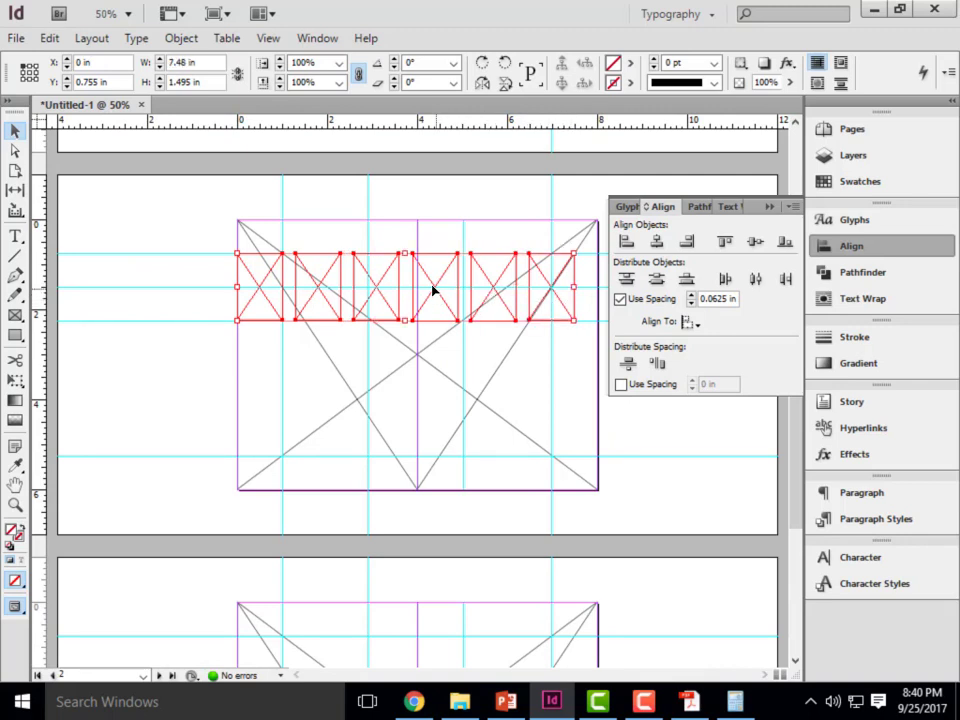
drag(413, 283, 424, 282)
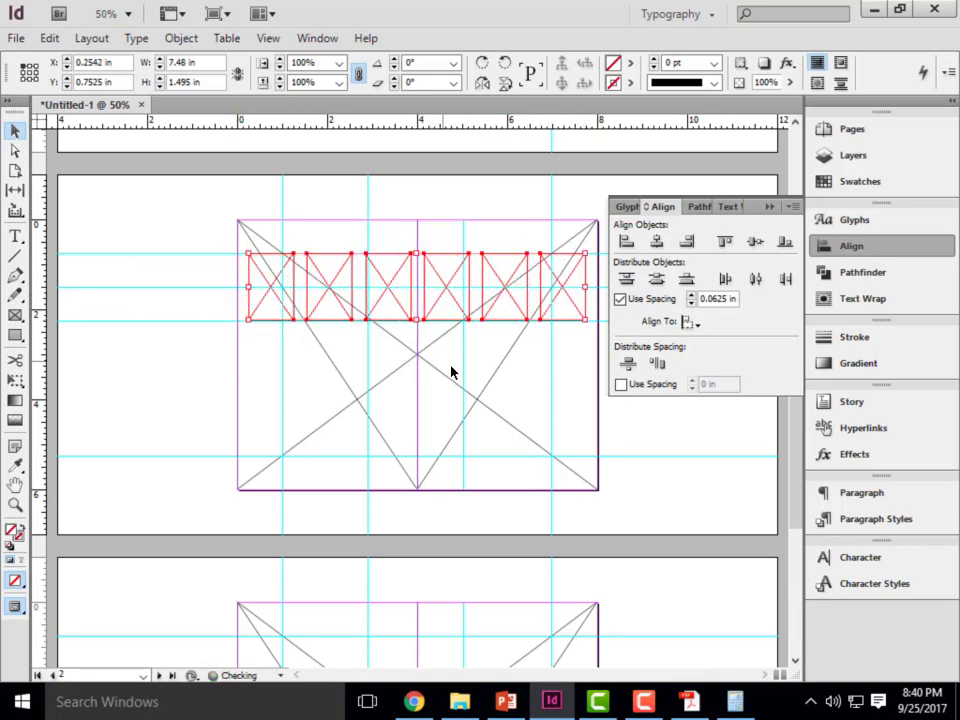
Make a compound path from the six selected frames
scroll(455, 222, up, 2)
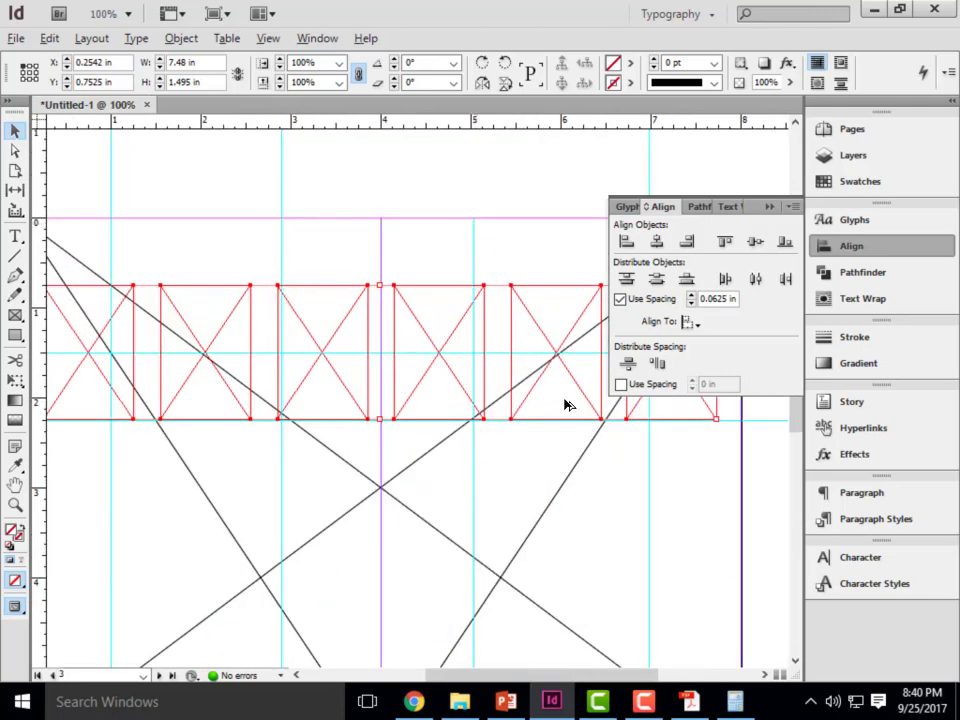
scroll(267, 282, down, 1)
key(alt)
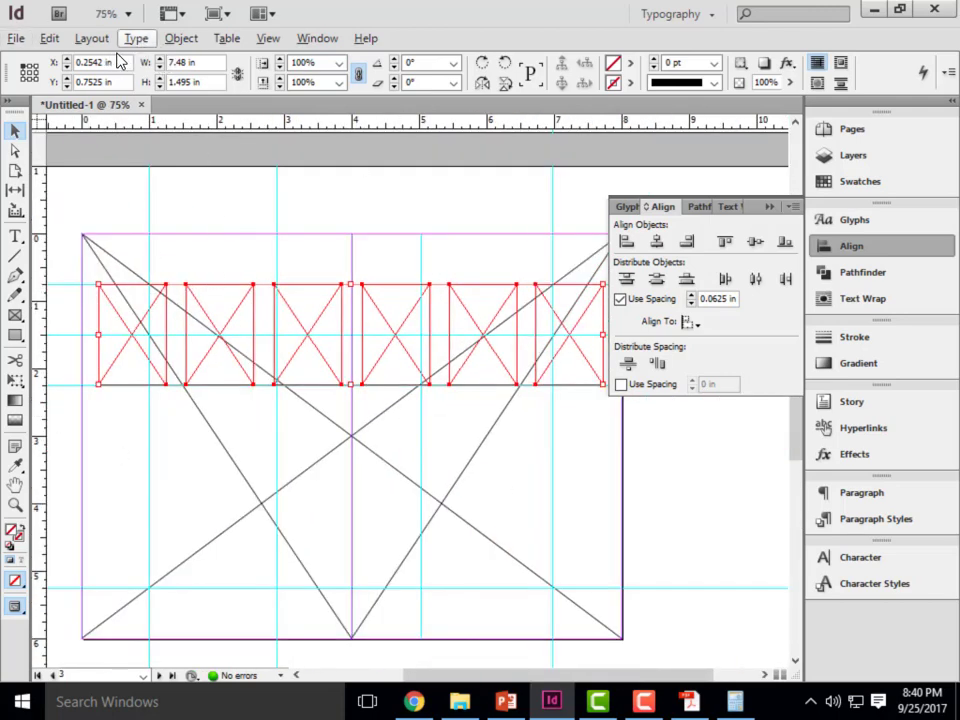
click(182, 40)
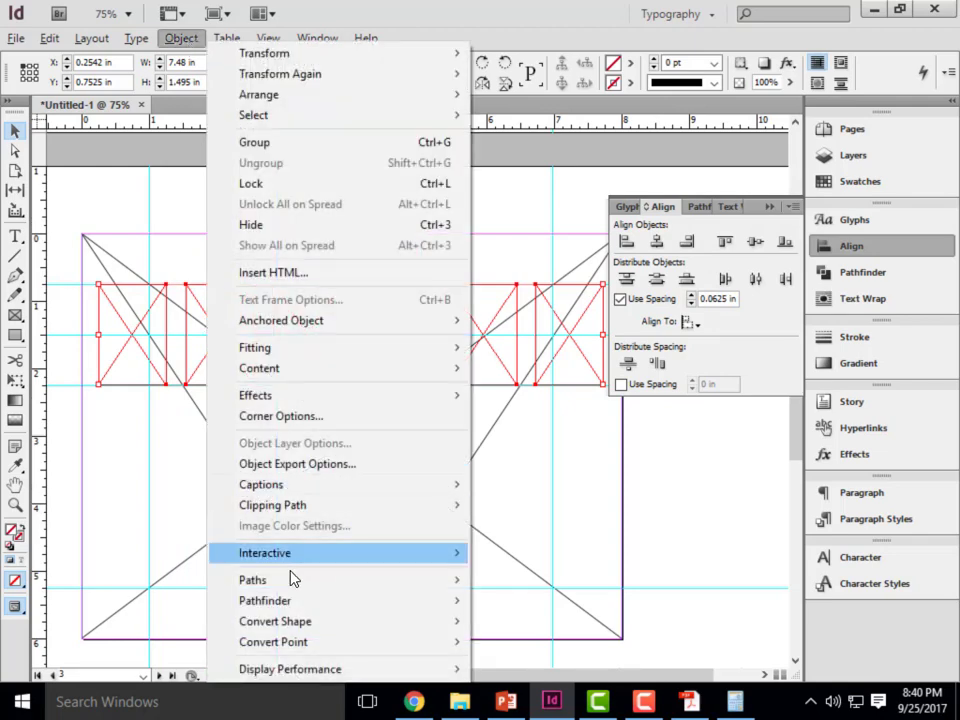
mouse_move(287, 582)
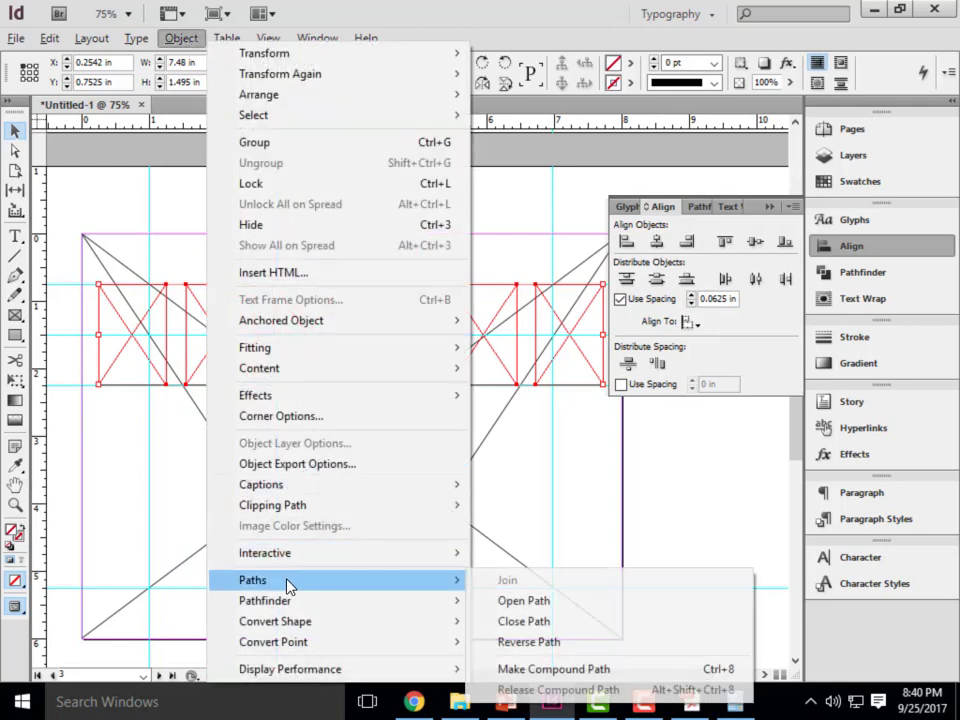
click(542, 674)
key(ctrl+minus)
key(ctrl+minus)
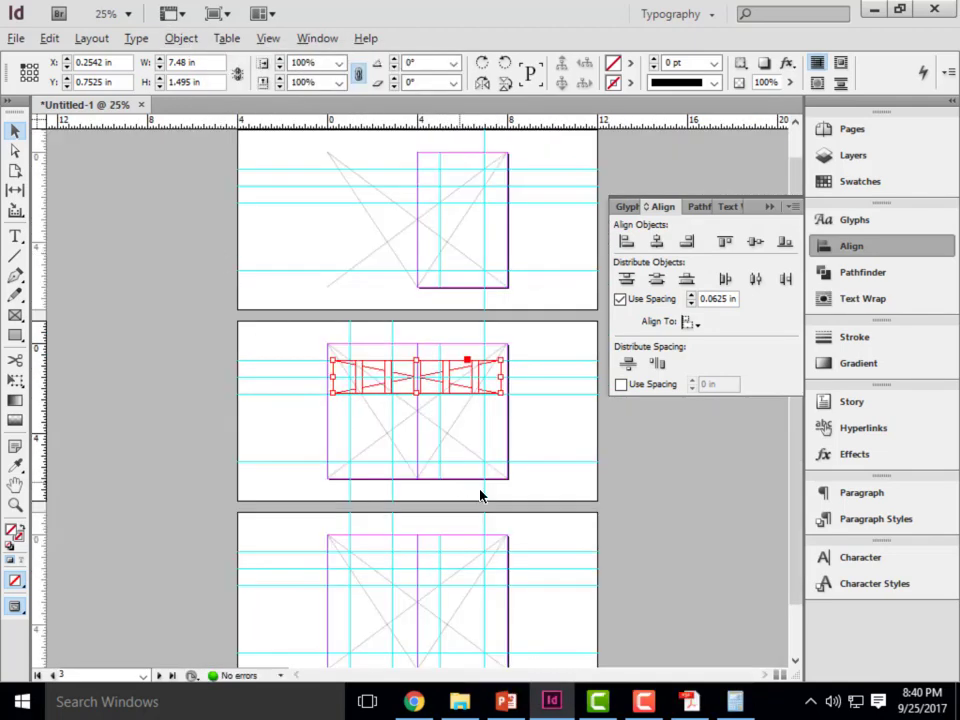
key(ctrl+equal)
key(ctrl+equal)
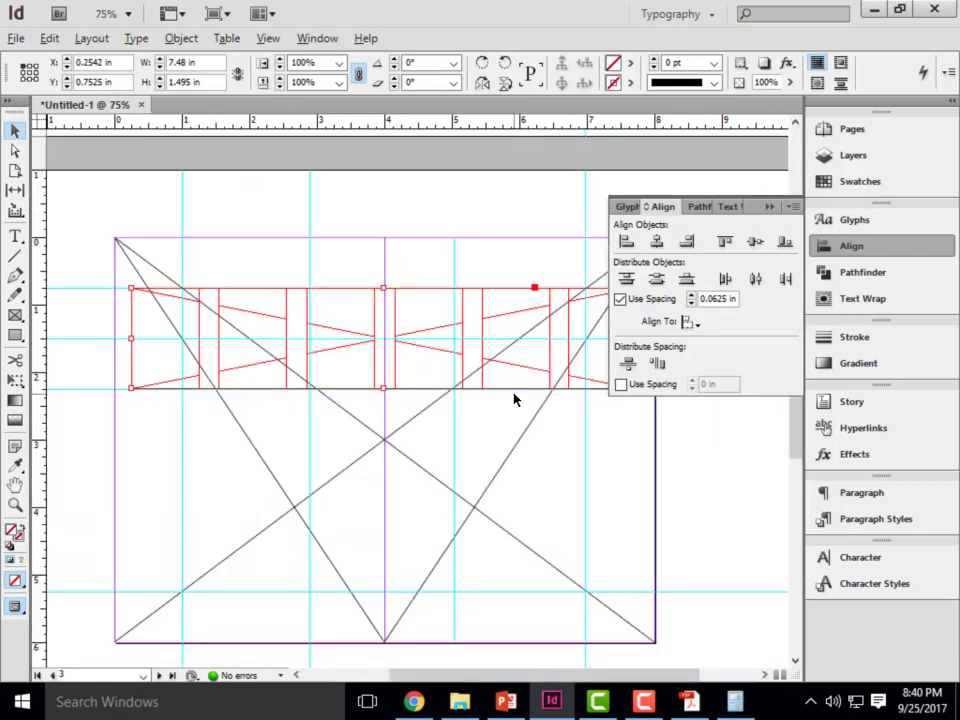
click(24, 40)
click(140, 260)
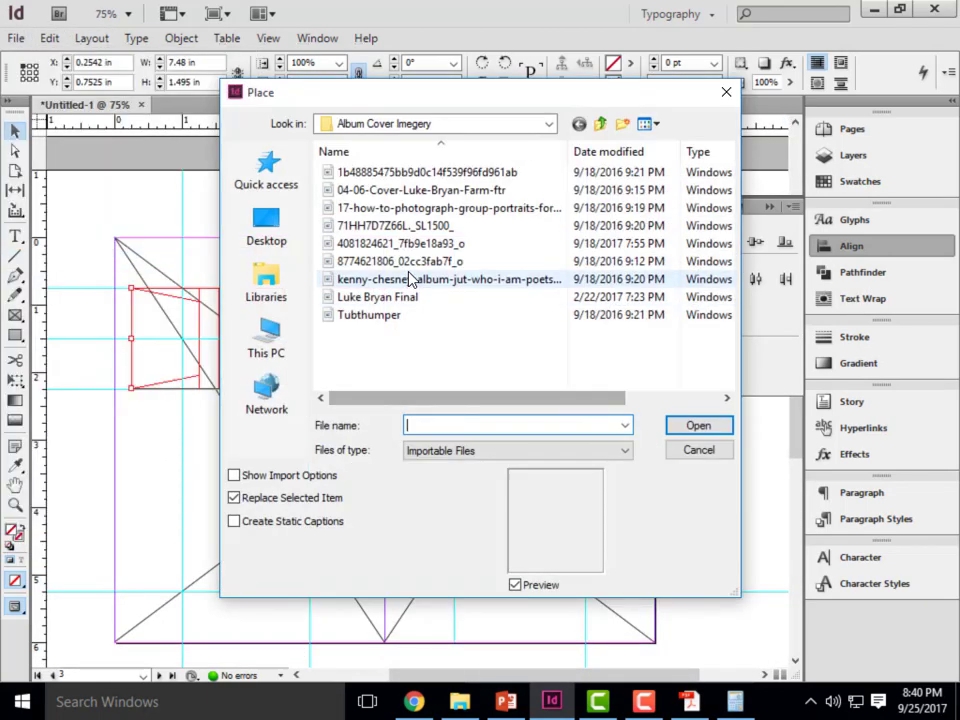
click(400, 261)
click(698, 425)
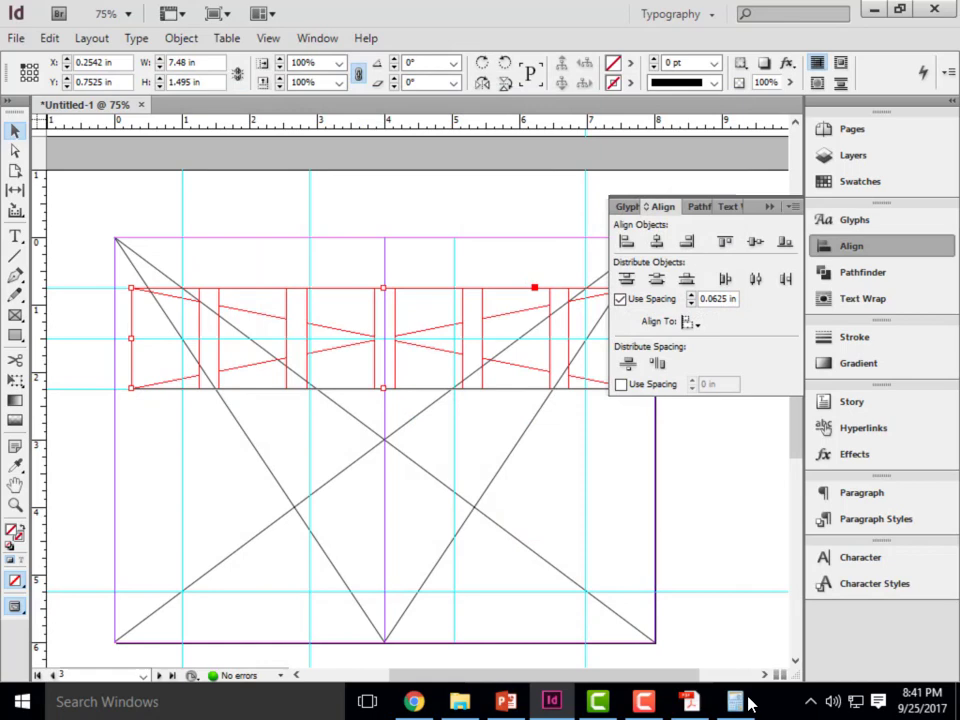
Try fitting the placed image's content proportionally inside the compound frame
right_click(358, 332)
mouse_move(450, 436)
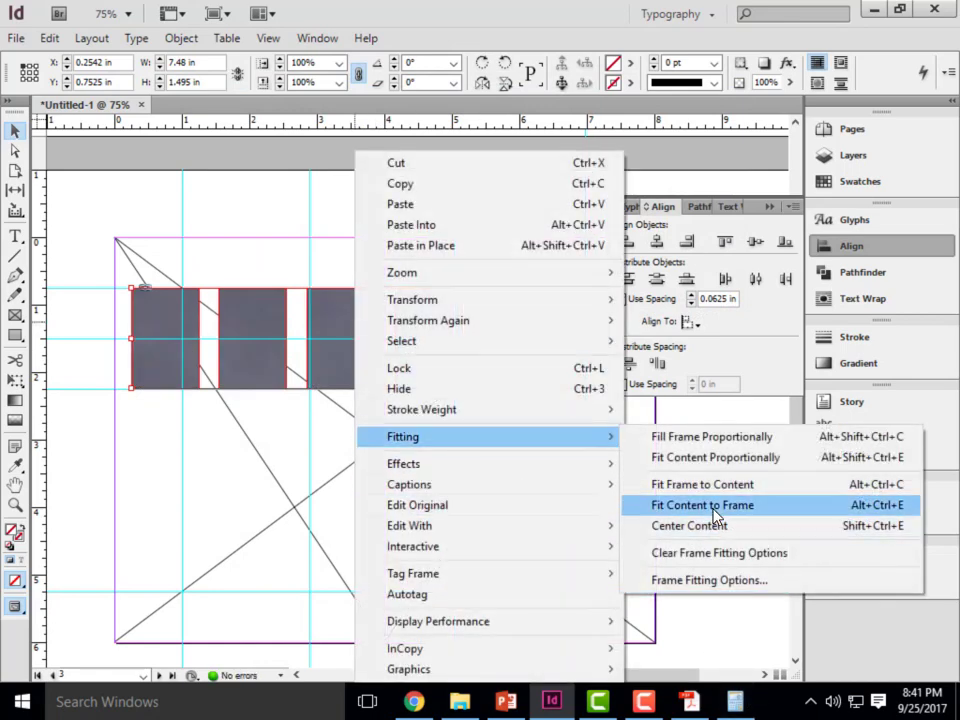
click(707, 457)
Fill the compound frame proportionally with the placed image, and deselect it
right_click(401, 340)
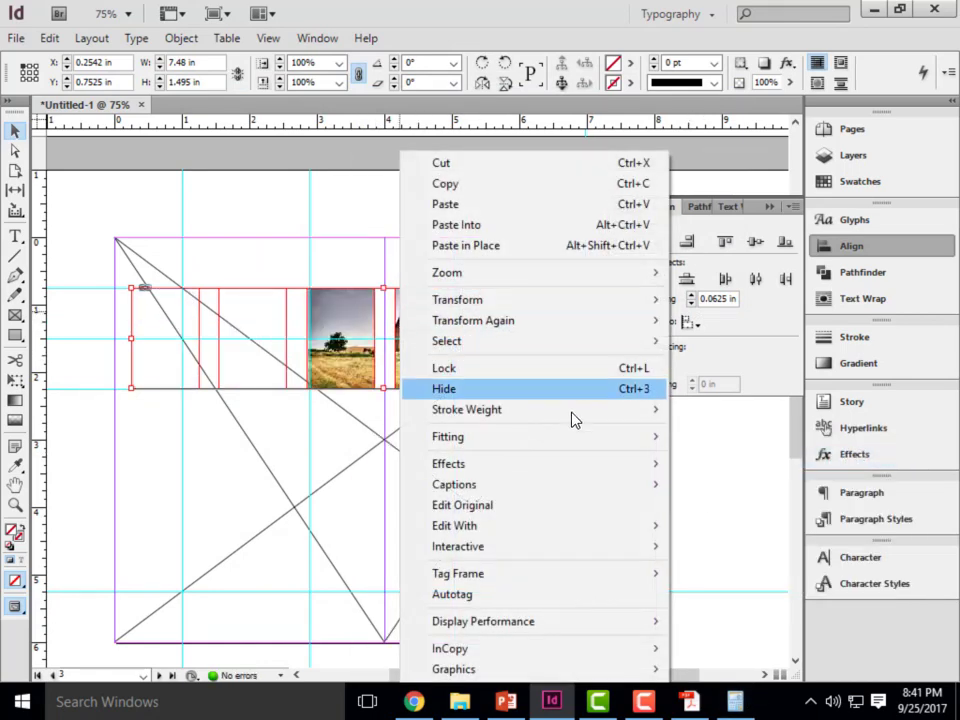
mouse_move(456, 435)
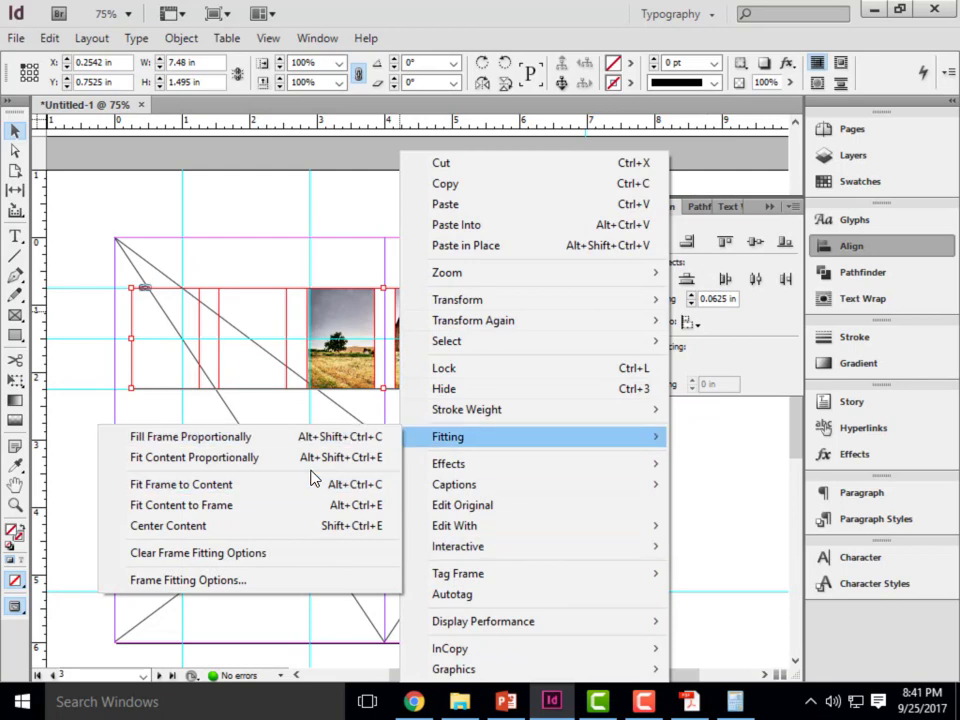
click(268, 437)
click(226, 446)
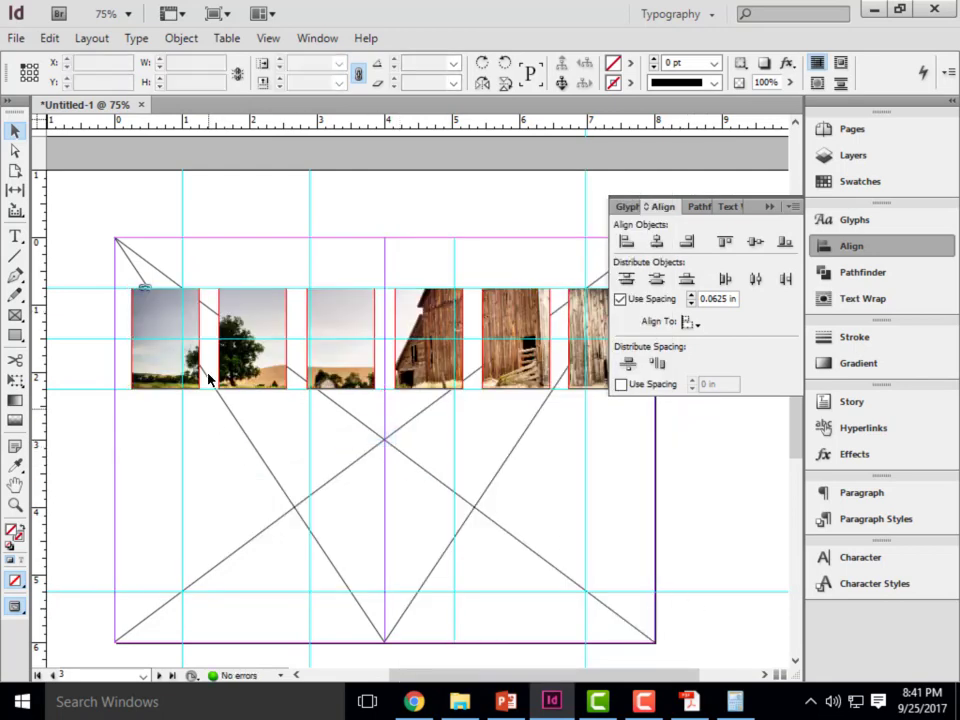
scroll(388, 491, down, 4)
scroll(440, 436, up, 3)
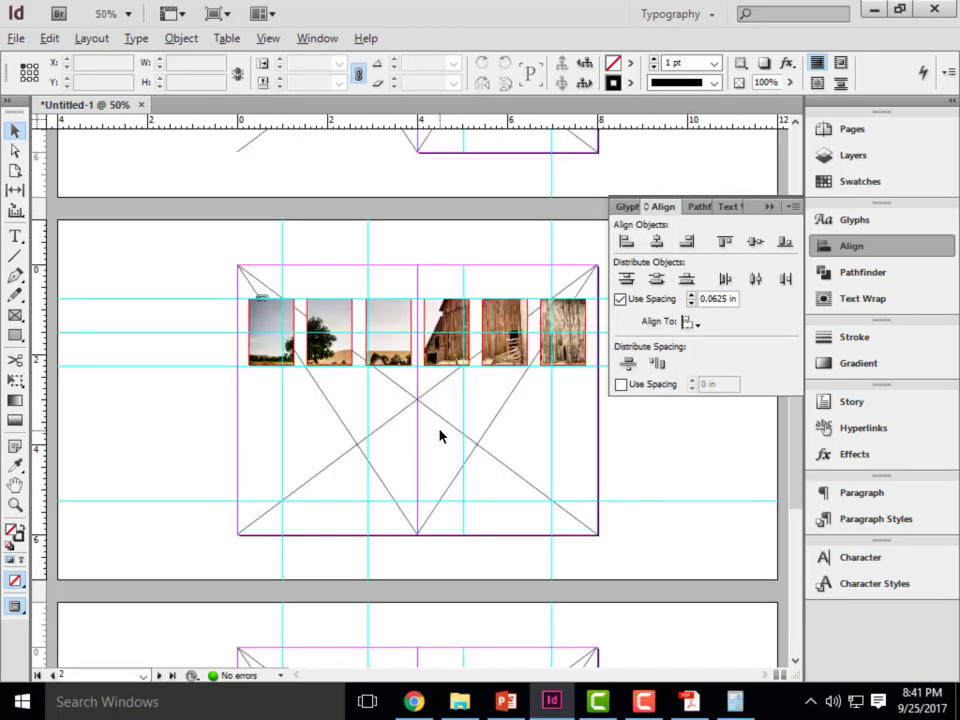
key(alt)
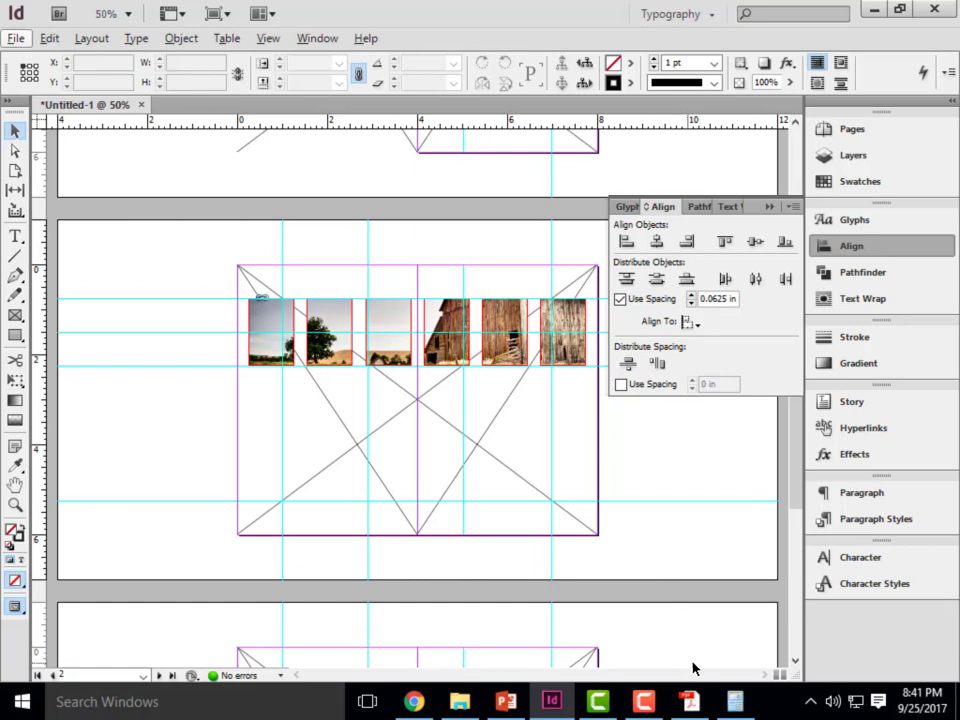
mouse_move(697, 707)
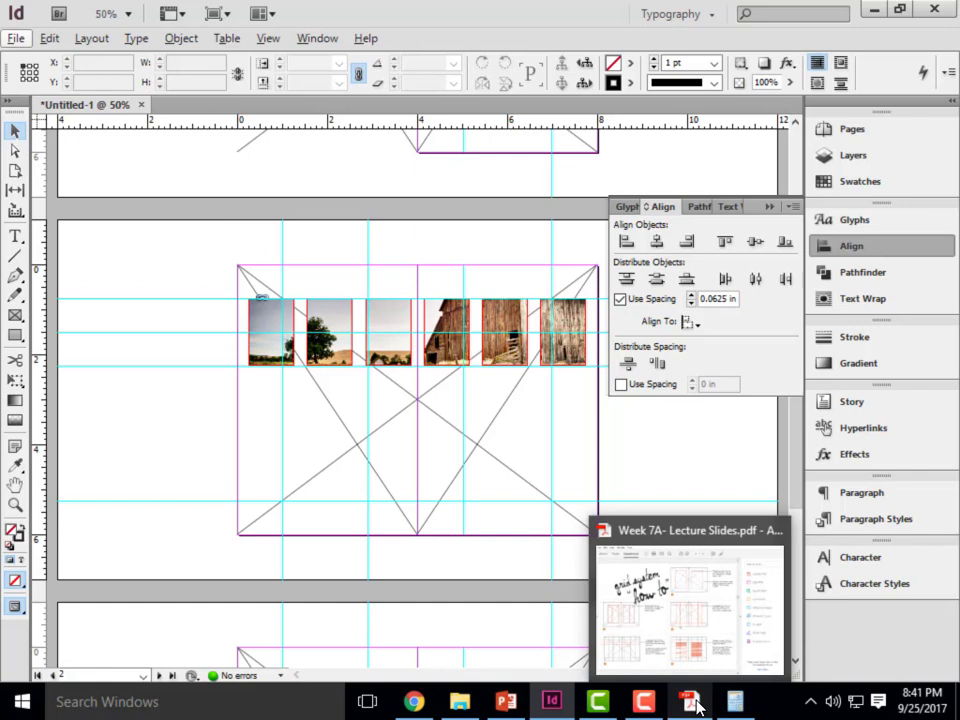
click(644, 701)
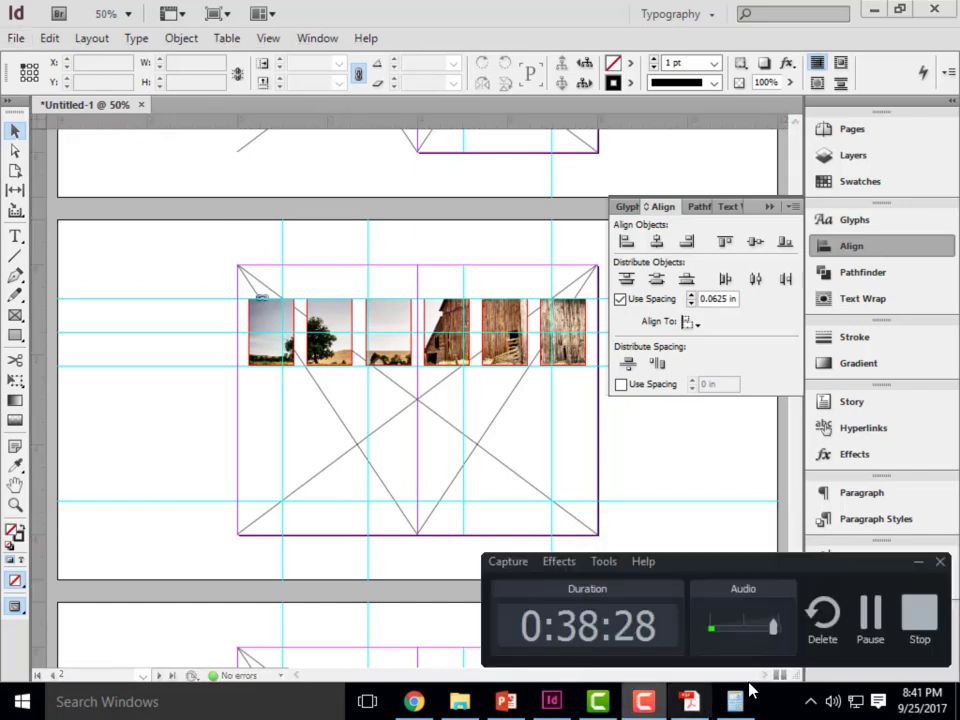